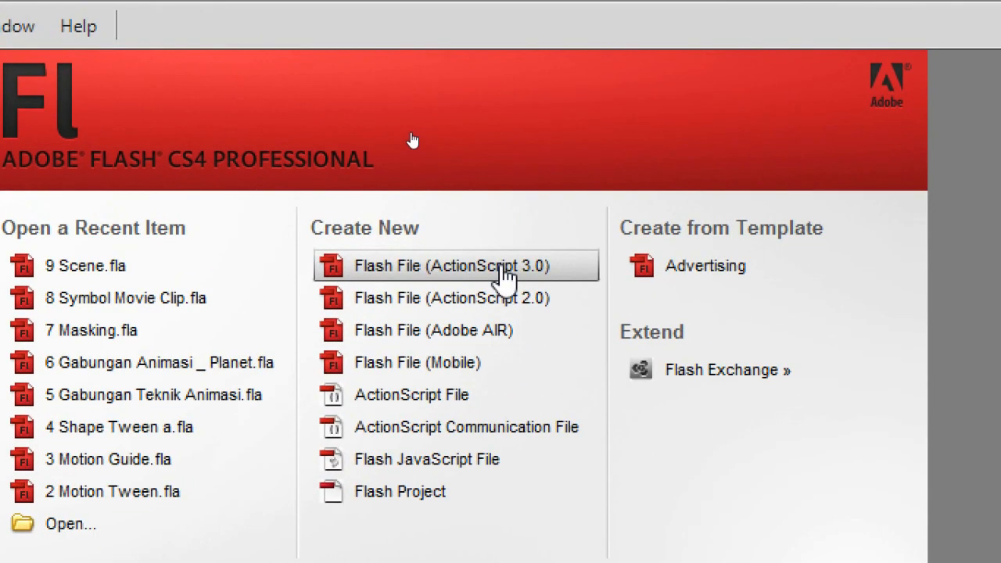
Create a new Flash File (ActionScript 3.0) document.
click(503, 267)
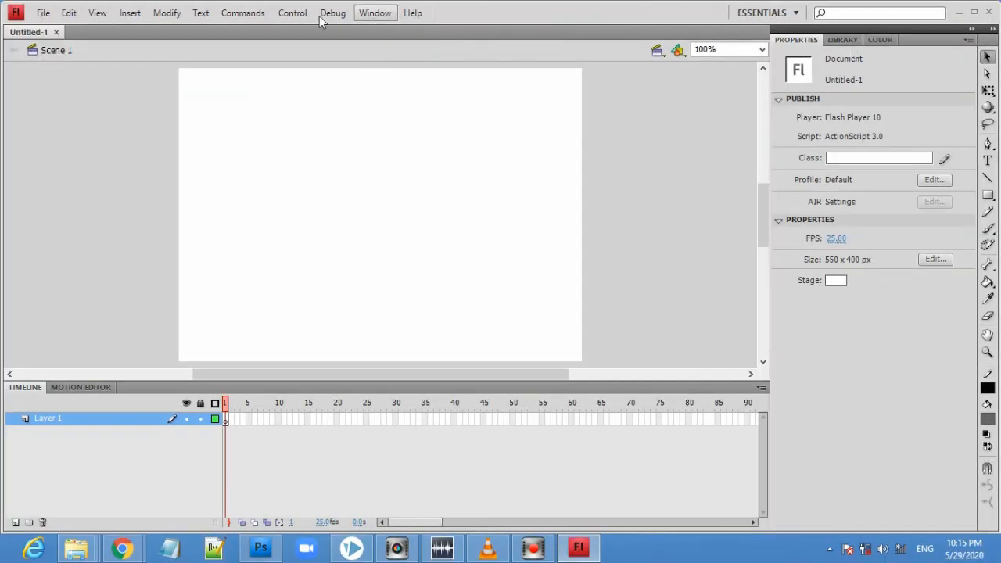
click(371, 14)
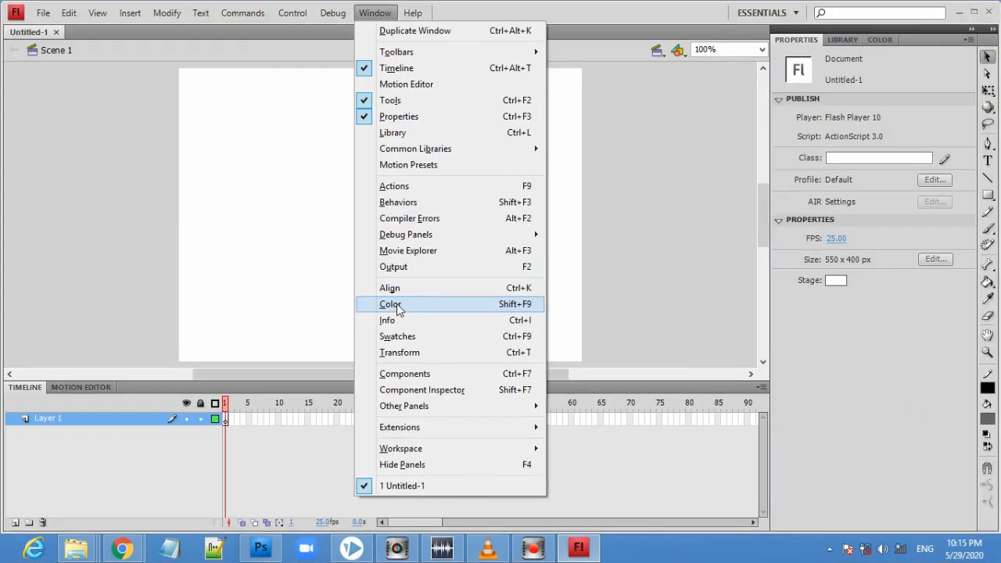
click(649, 203)
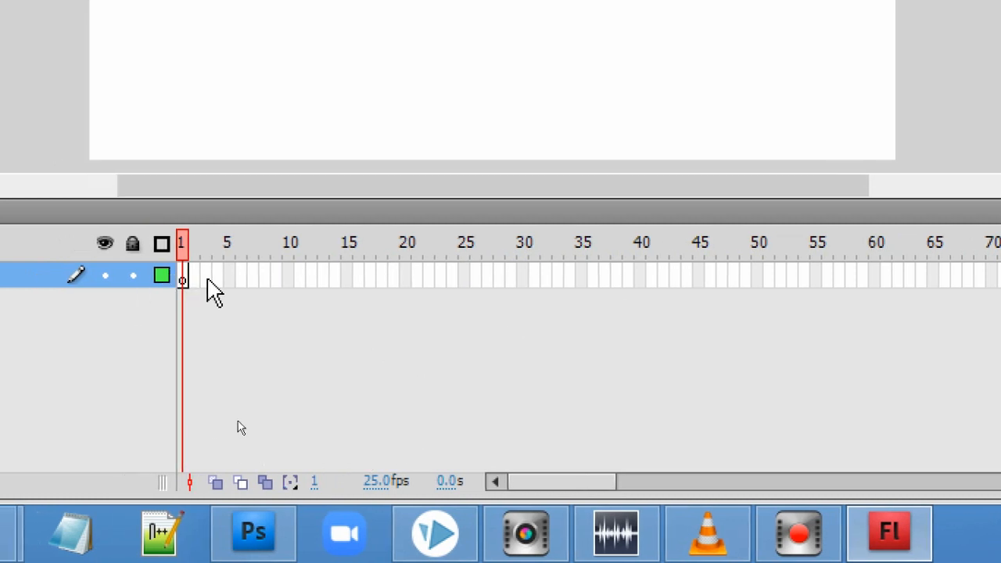
click(206, 276)
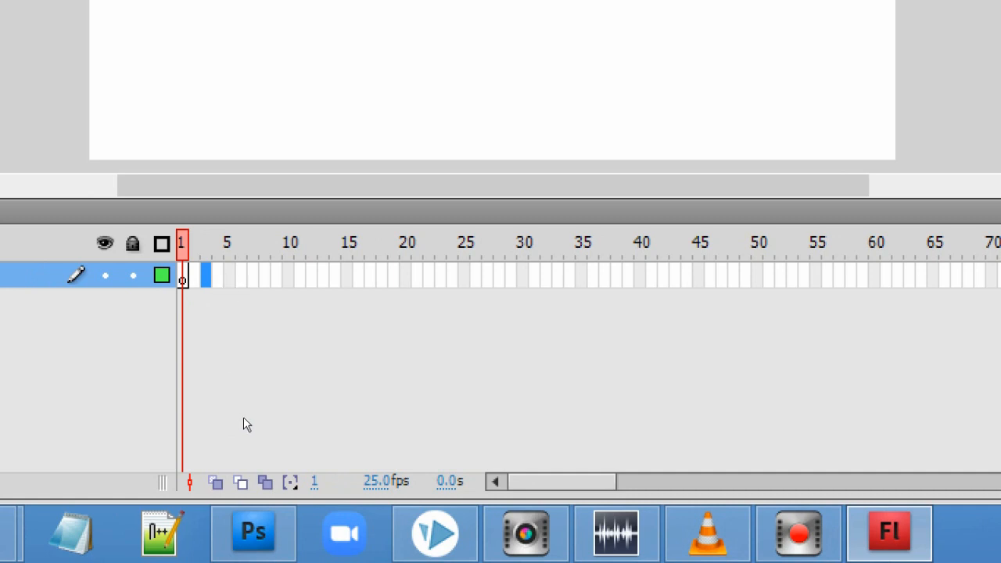
click(216, 276)
click(228, 276)
click(250, 277)
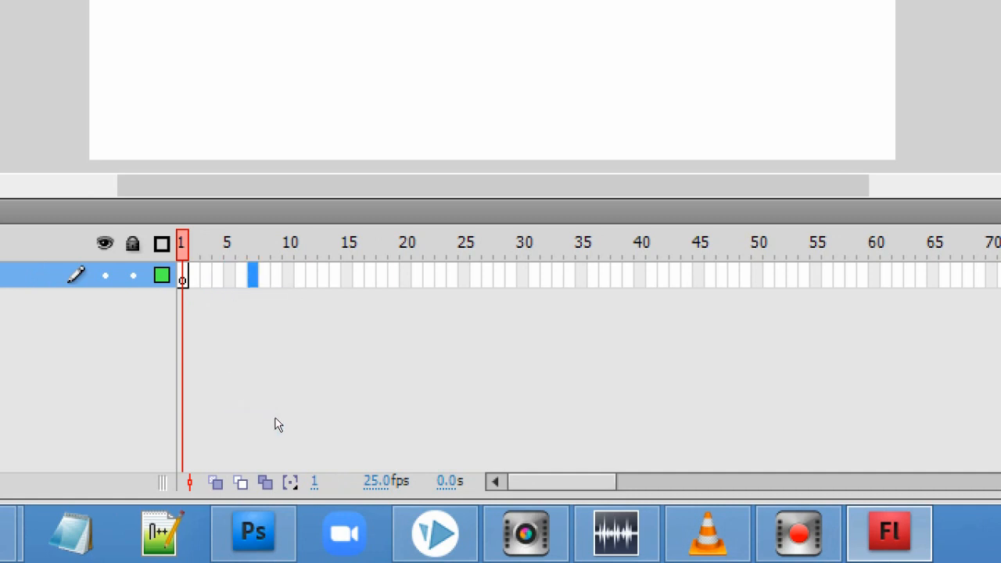
click(275, 276)
Draw a blue circle with a black outline, about 86 px in diameter, near the stage's left edge in frame 1 using the Oval tool.
click(225, 418)
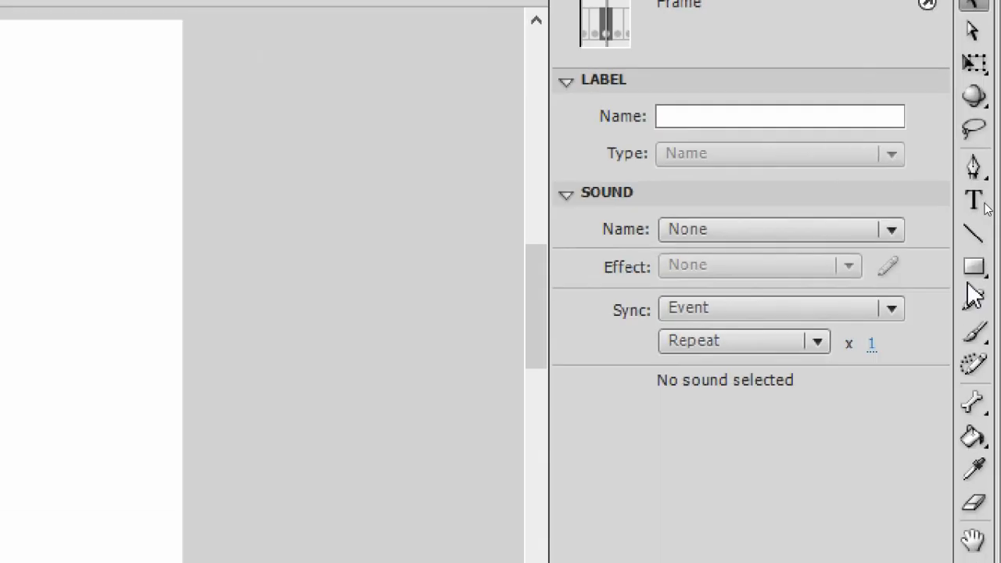
click(981, 274)
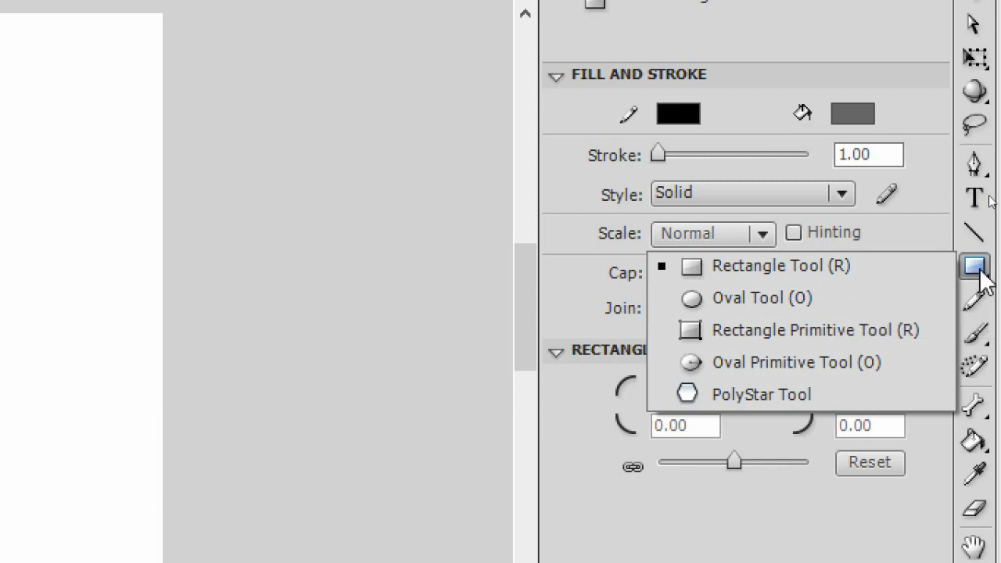
click(893, 299)
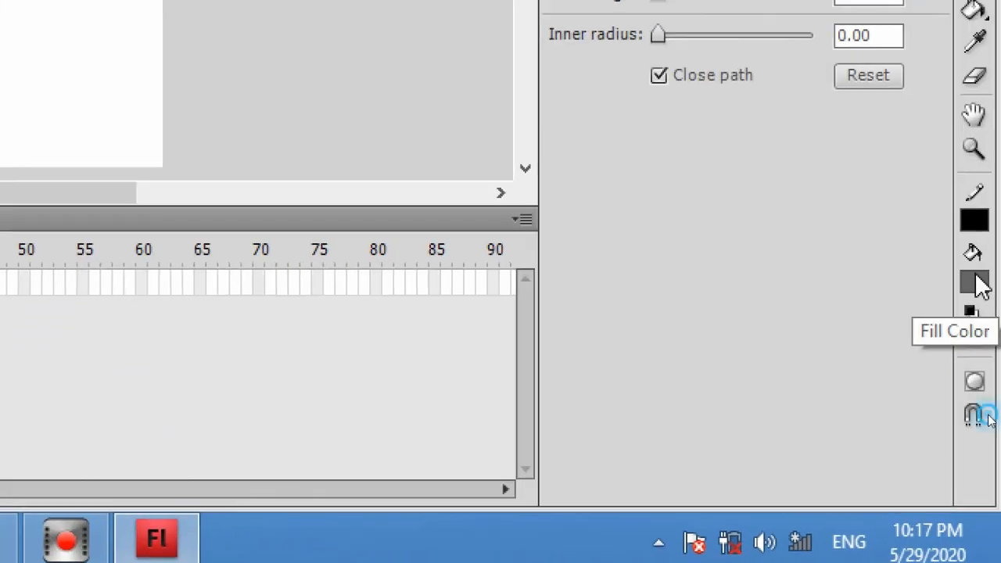
click(975, 283)
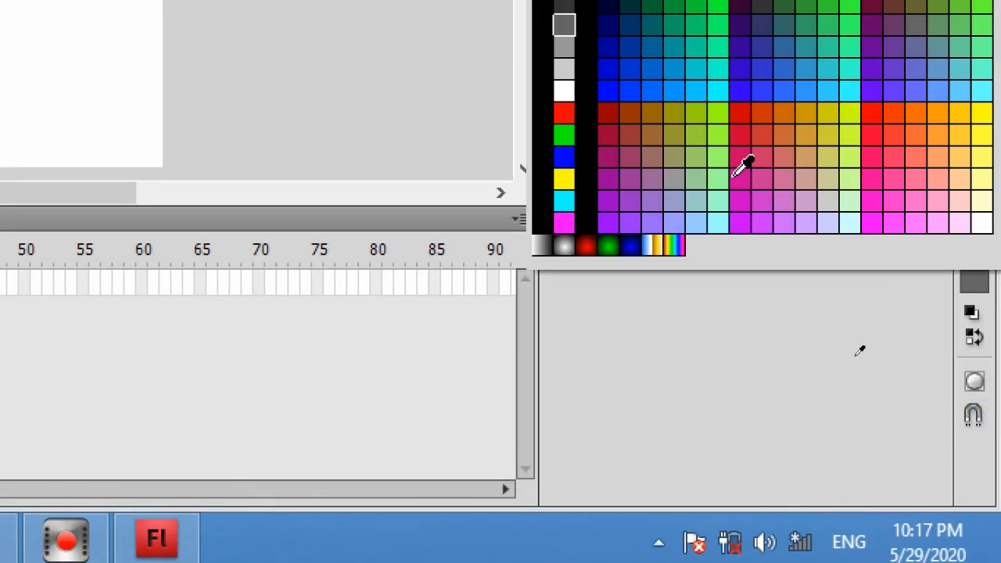
click(677, 92)
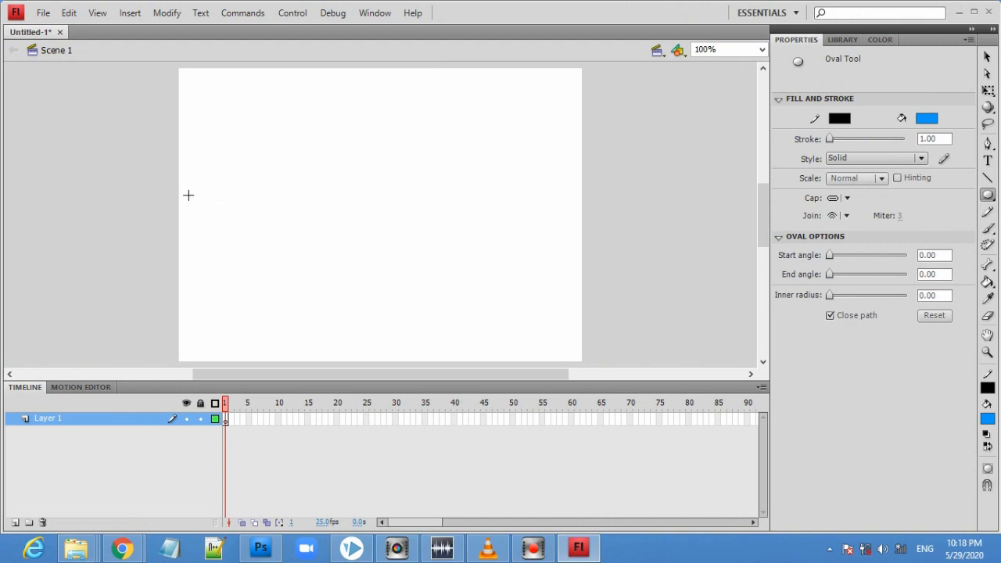
drag(192, 190, 255, 253)
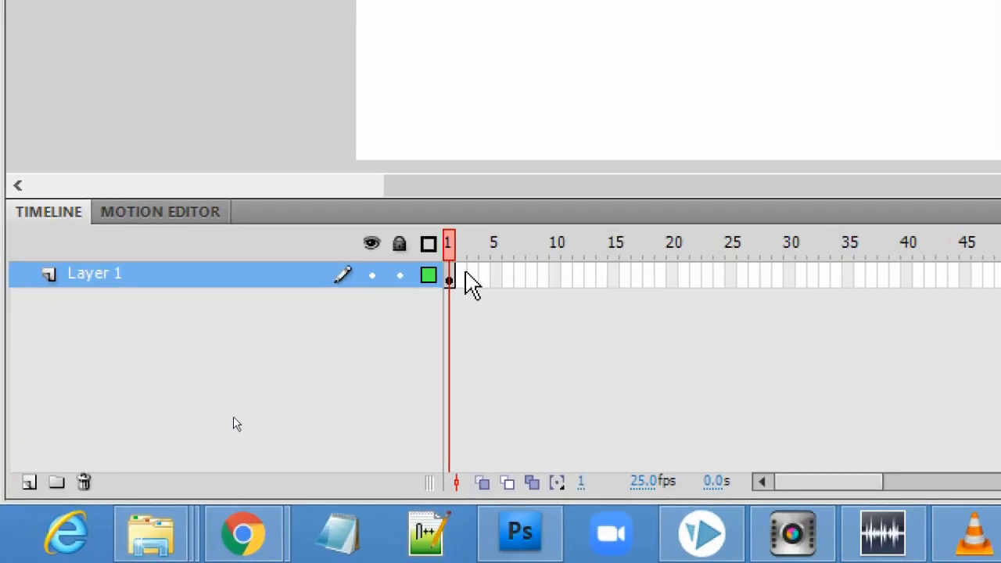
Insert a keyframe at frame 2 of Layer 1 and activate the Selection tool.
click(464, 275)
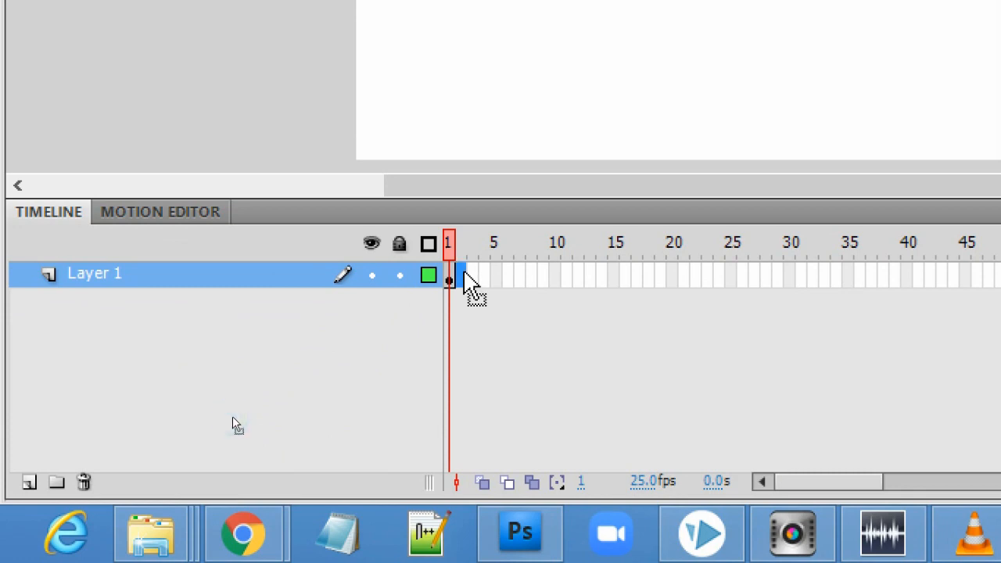
right_click(464, 276)
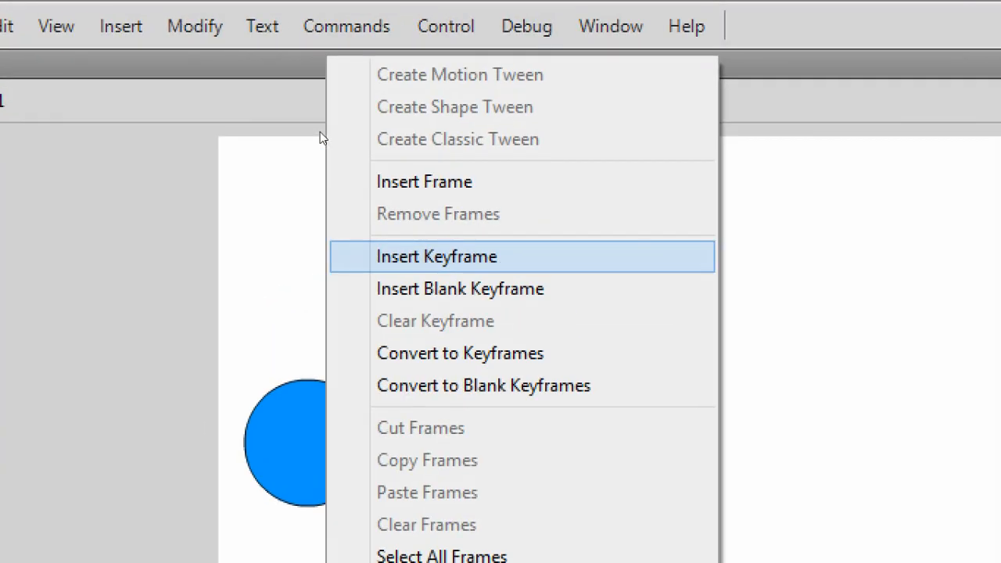
click(320, 133)
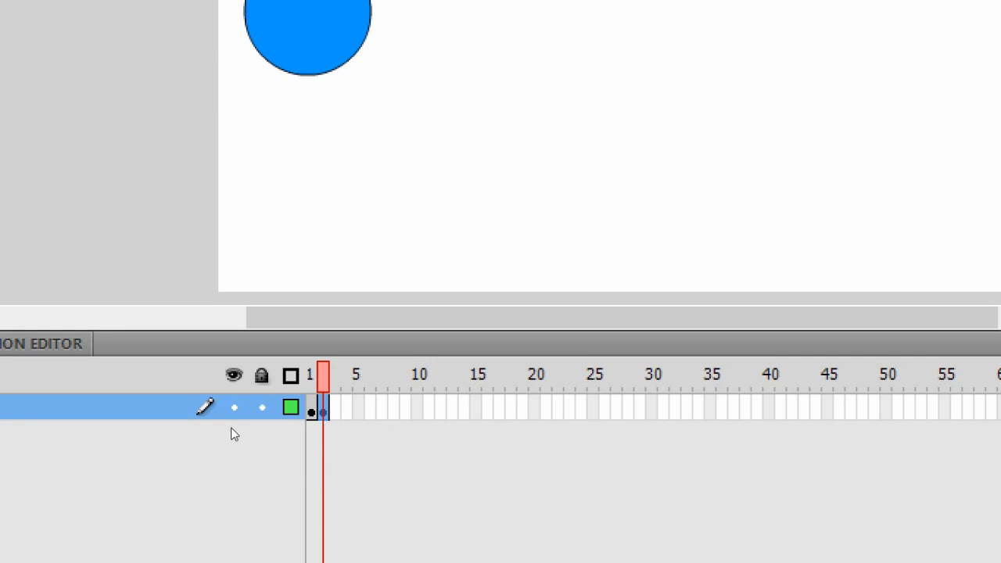
drag(326, 411, 319, 413)
key(v)
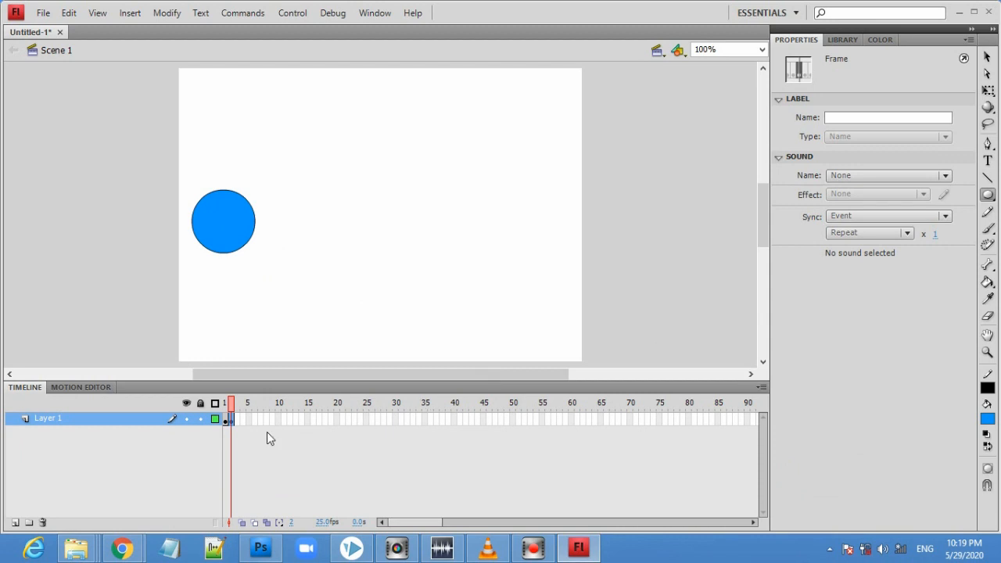
click(226, 421)
click(230, 421)
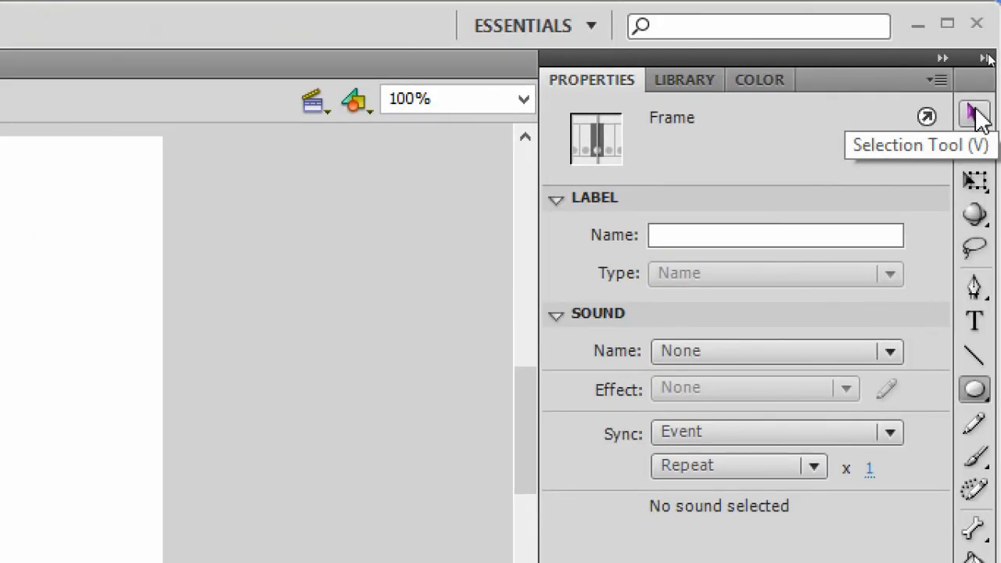
click(975, 113)
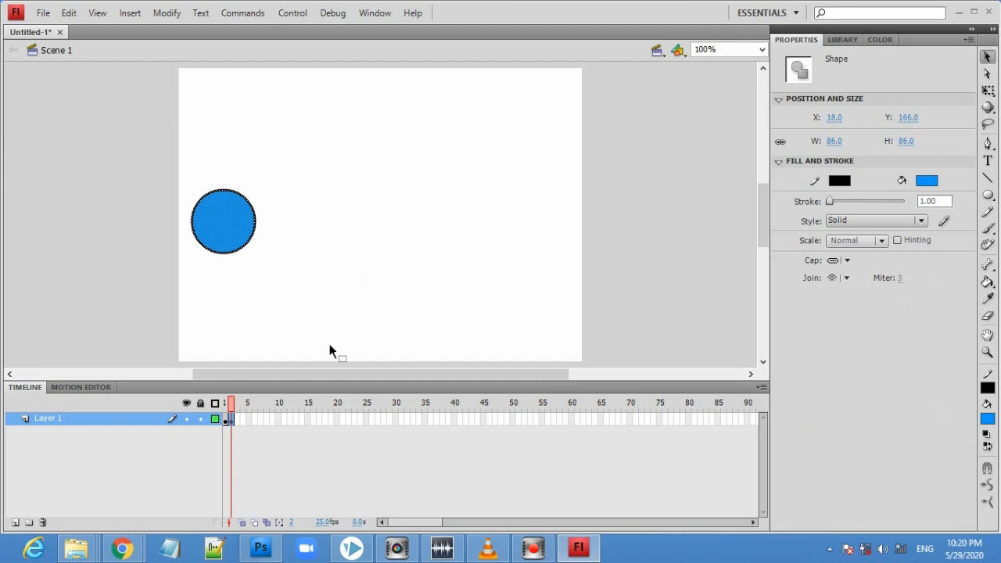
Try to move only the circle's fill to the right in frame 2, without its outline, and undo it.
click(374, 290)
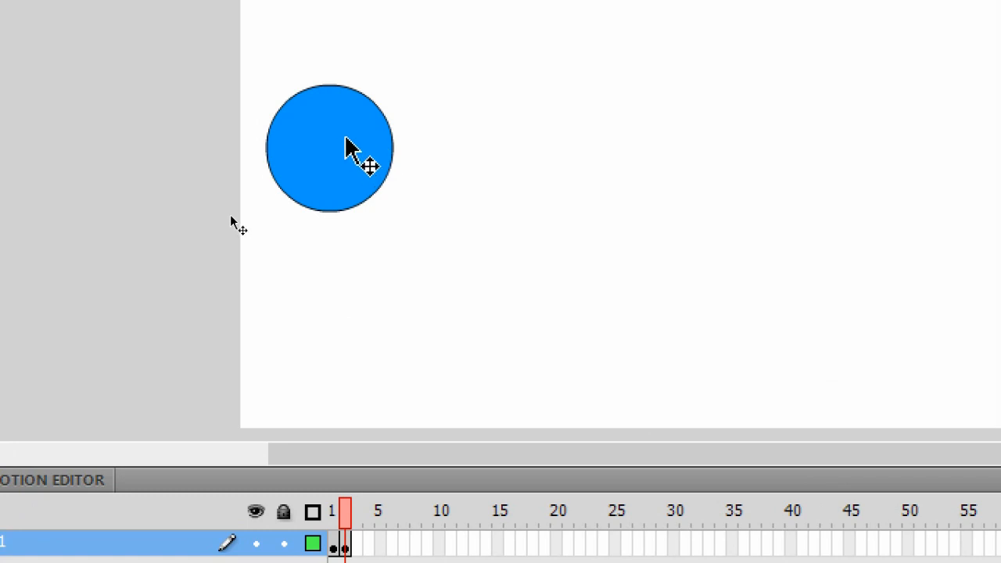
drag(345, 139, 566, 119)
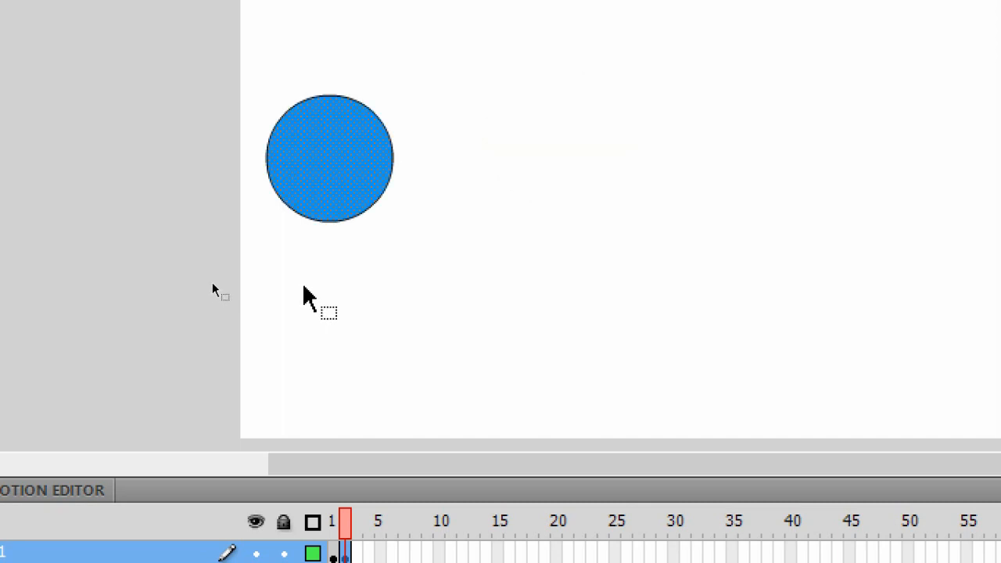
click(220, 287)
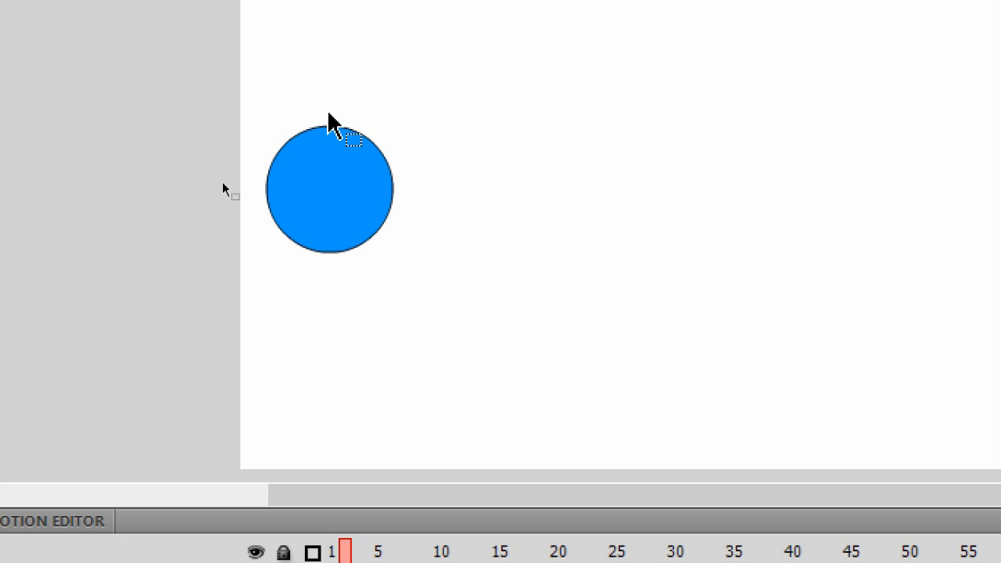
Try to select only the left half of the circle and move it to the right, and undo the move.
click(181, 172)
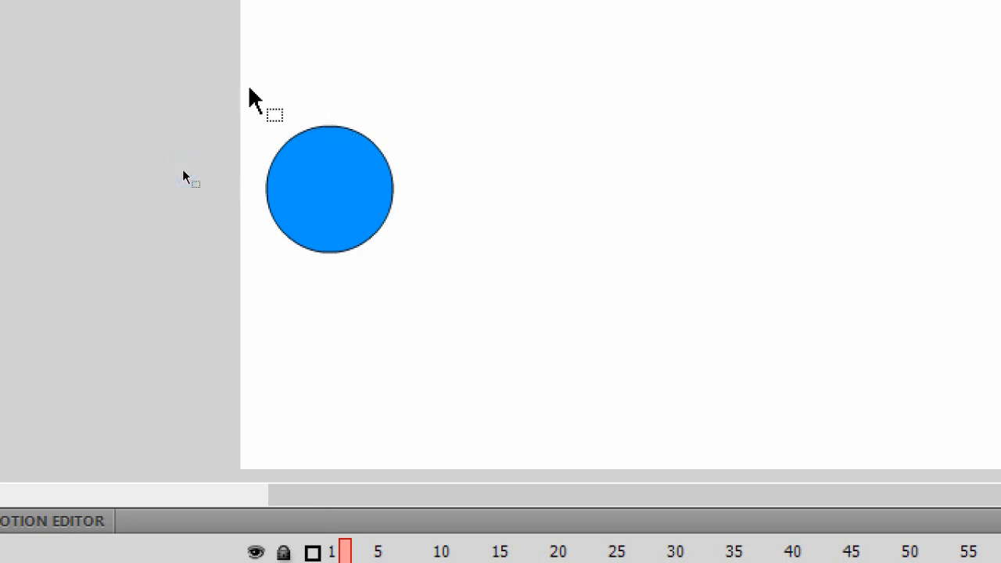
drag(249, 87, 338, 293)
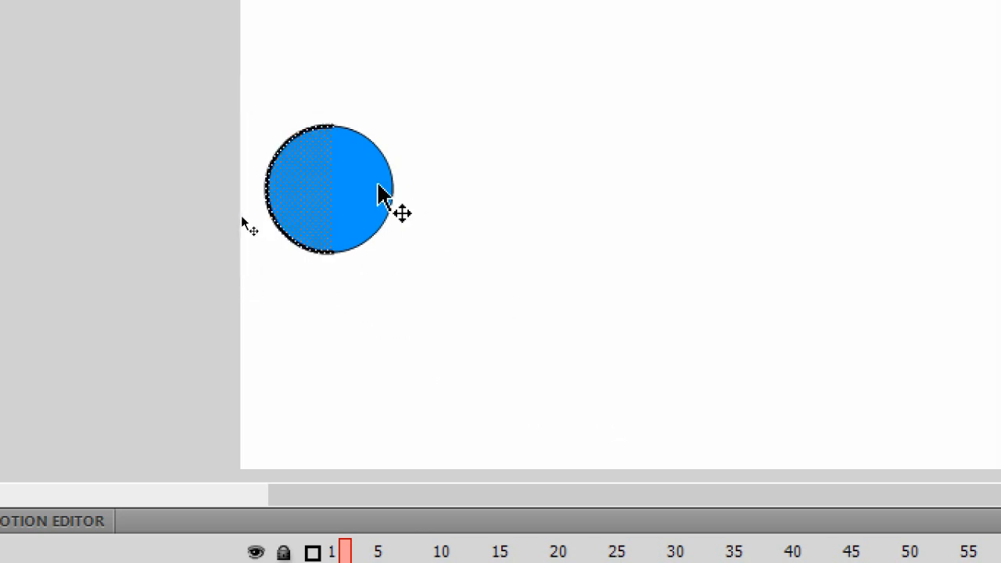
drag(305, 200, 560, 198)
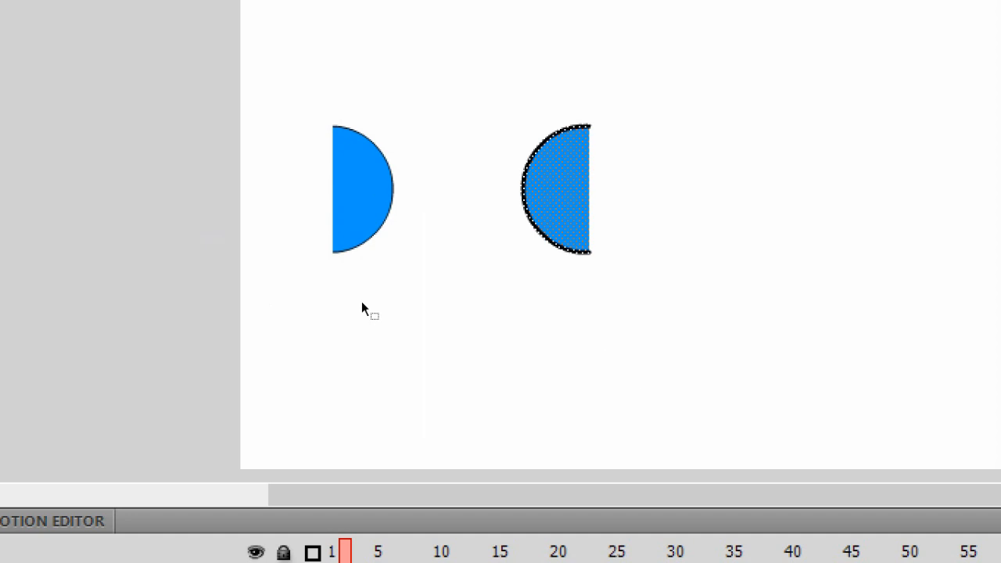
key(ctrl+z)
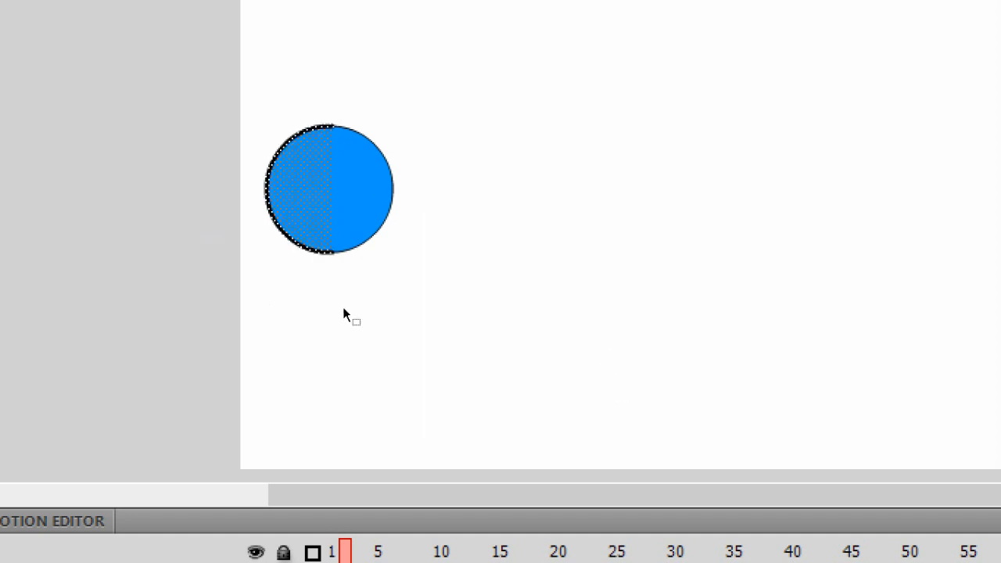
Select the whole circle with its outline in frame 2, move it slightly to the right, and compare it with frame 1.
mouse_move(220, 75)
mouse_down()
mouse_move(404, 205)
mouse_move(458, 273)
mouse_move(451, 291)
mouse_up()
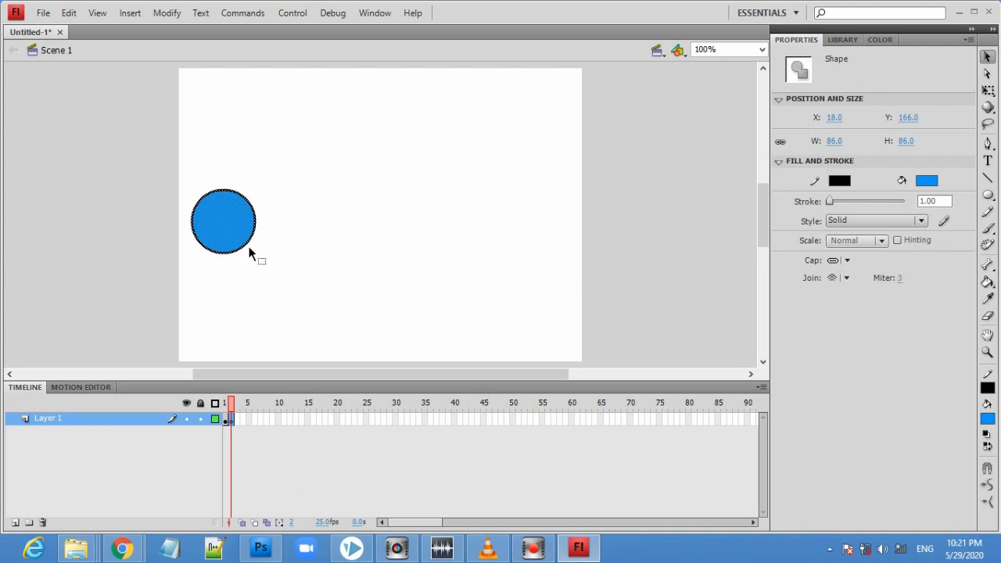
drag(231, 236, 255, 233)
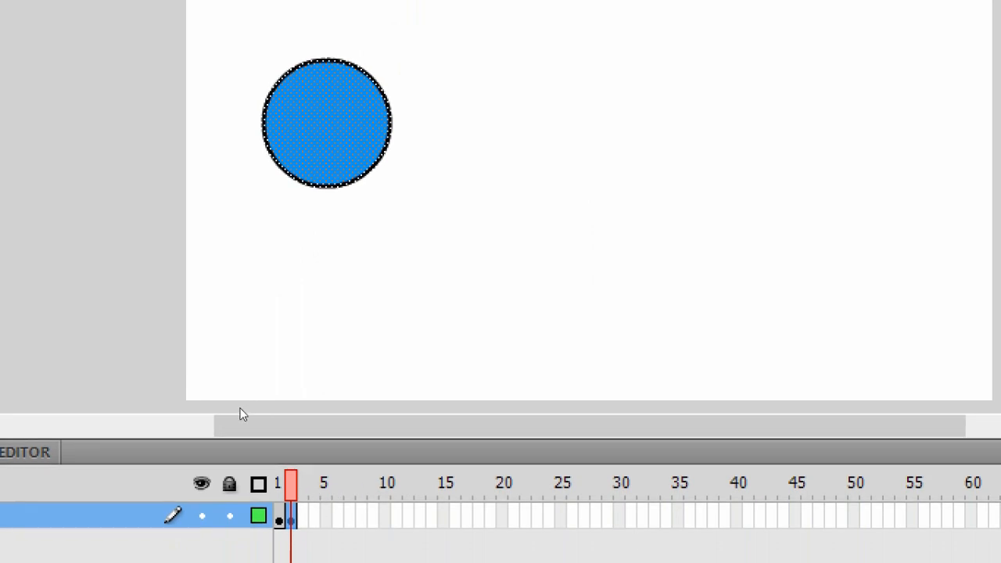
click(279, 501)
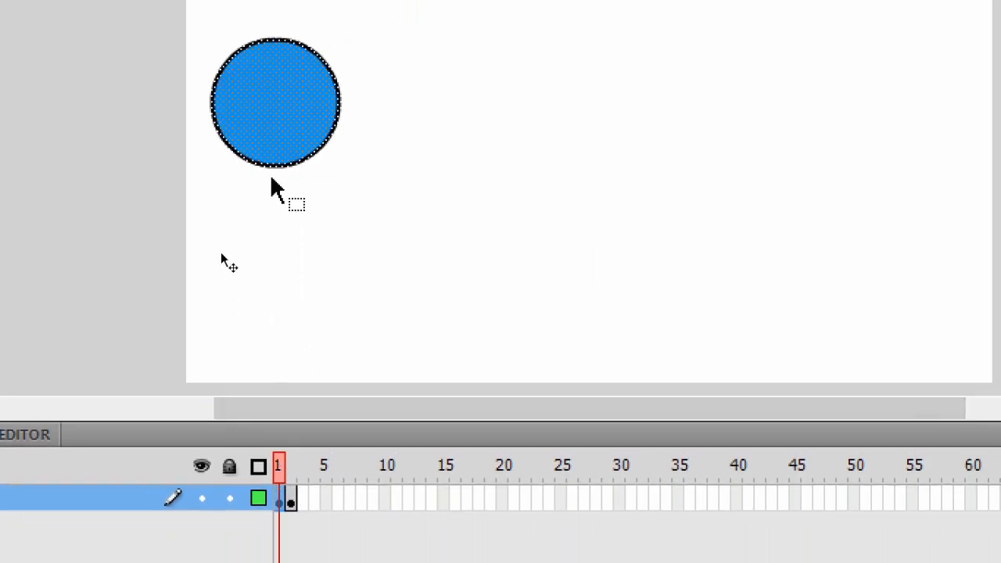
click(291, 498)
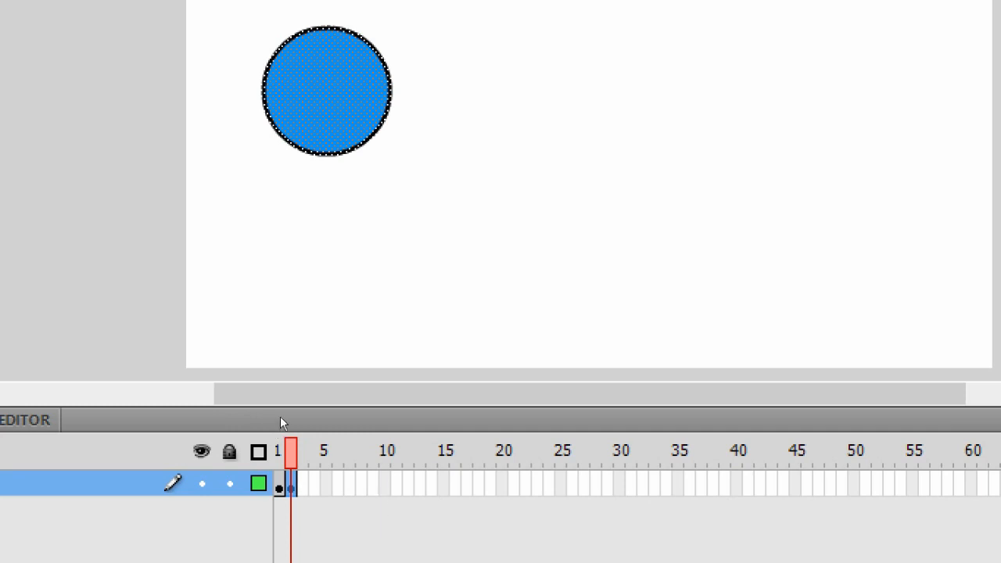
Insert a keyframe at frame 3 and move the whole circle right to about X 89, Y 168.
click(236, 416)
click(303, 482)
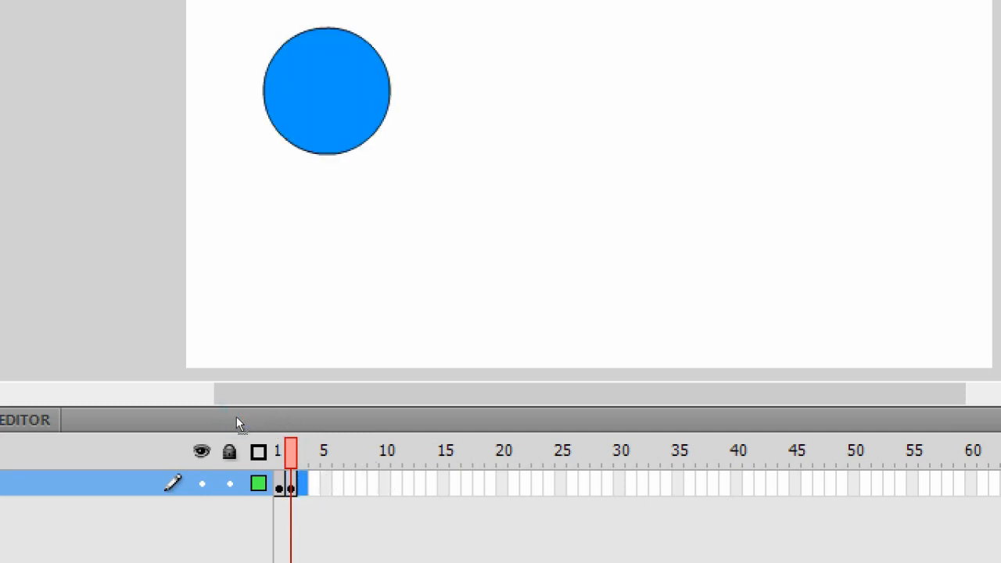
right_click(302, 481)
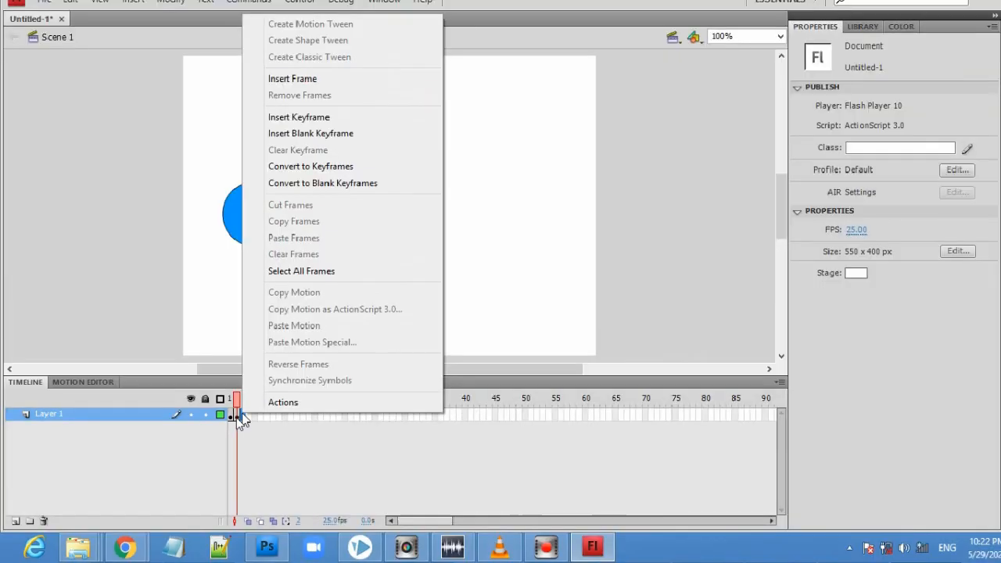
click(326, 129)
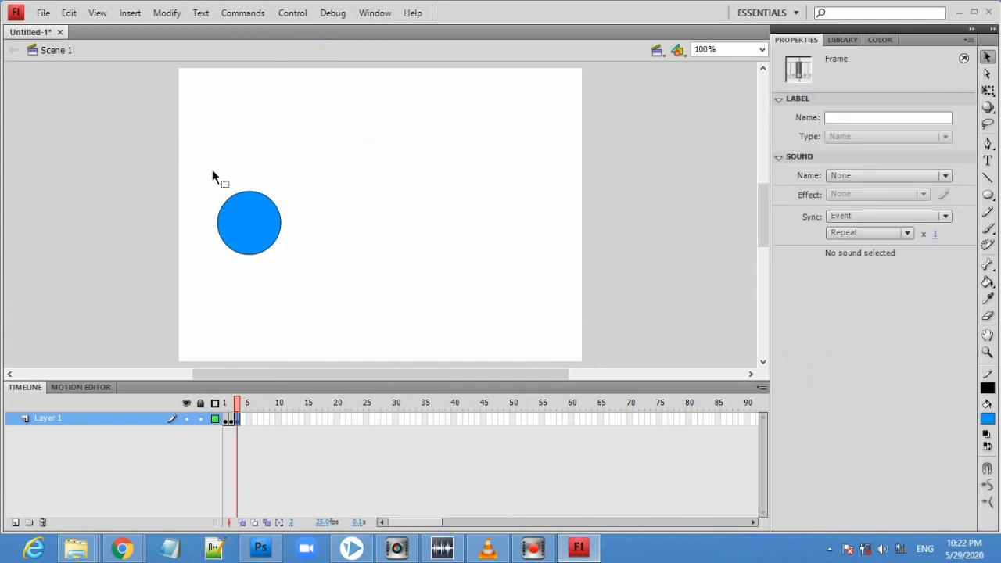
drag(196, 170, 301, 269)
drag(255, 232, 278, 232)
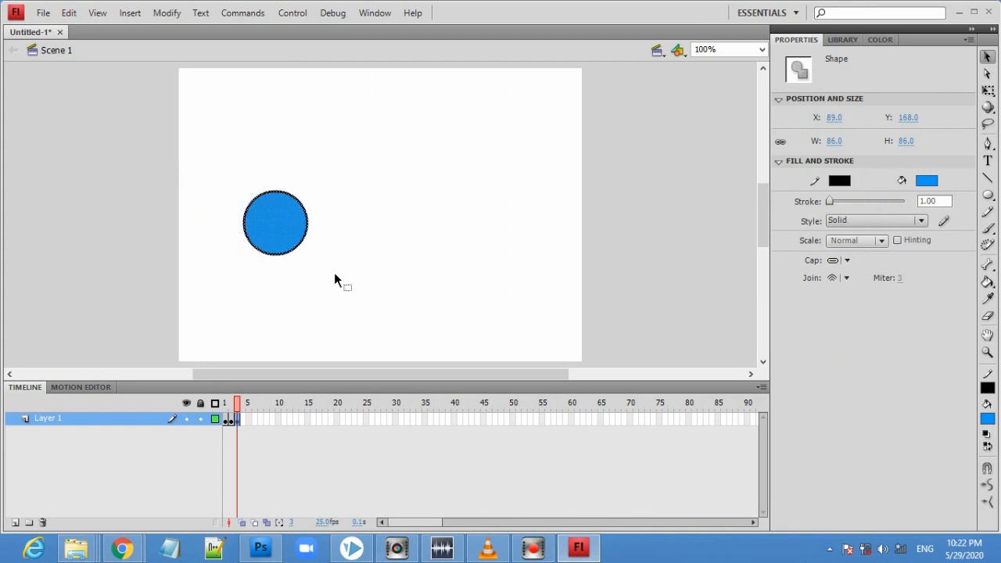
Insert a keyframe at frame 4 and move the whole circle right to about X 124, Y 167.
click(242, 418)
right_click(242, 419)
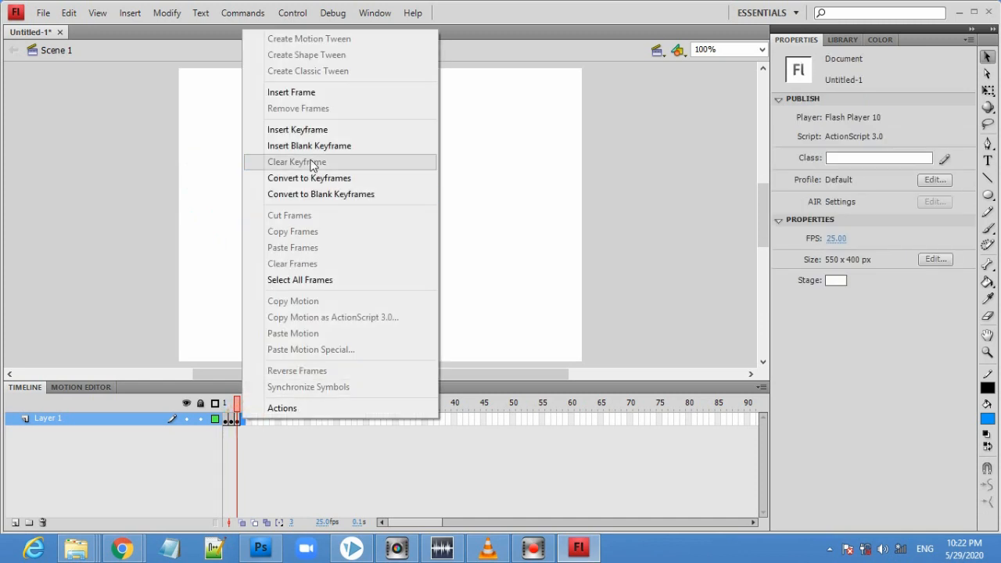
click(269, 129)
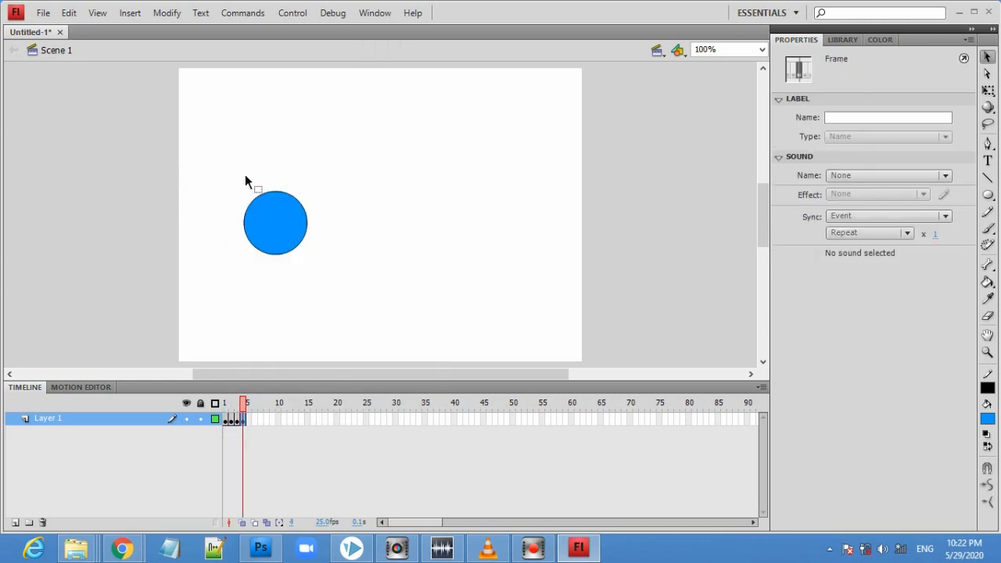
double_click(286, 230)
drag(287, 230, 310, 228)
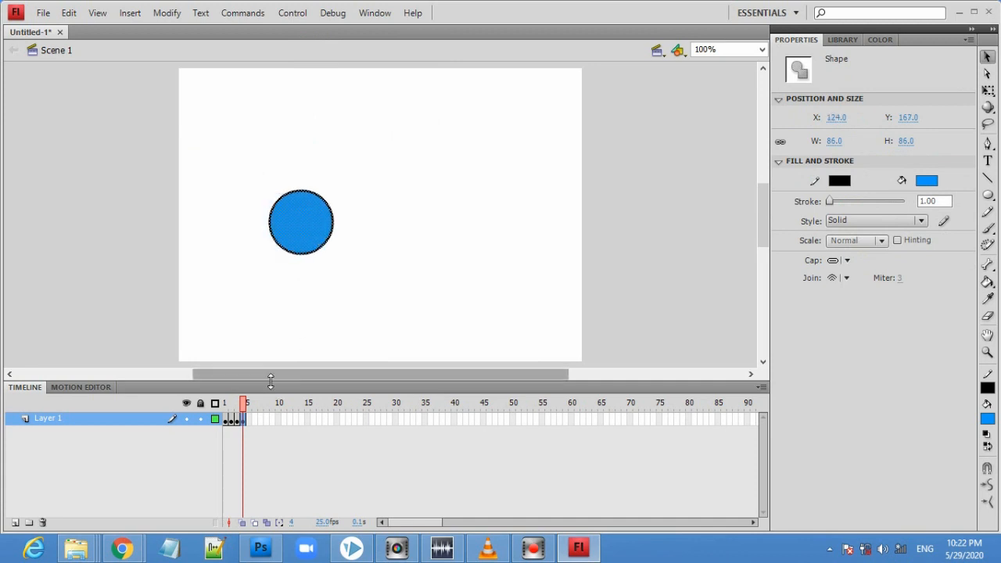
Insert a keyframe at frame 5 and move the whole circle right to about X 170, Y 169.
click(249, 420)
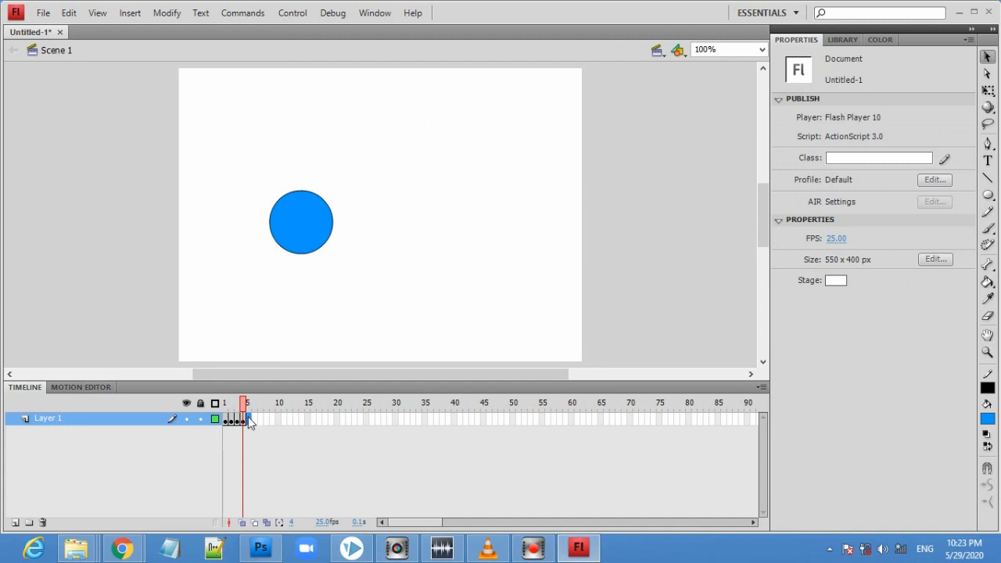
right_click(248, 420)
click(347, 127)
click(270, 210)
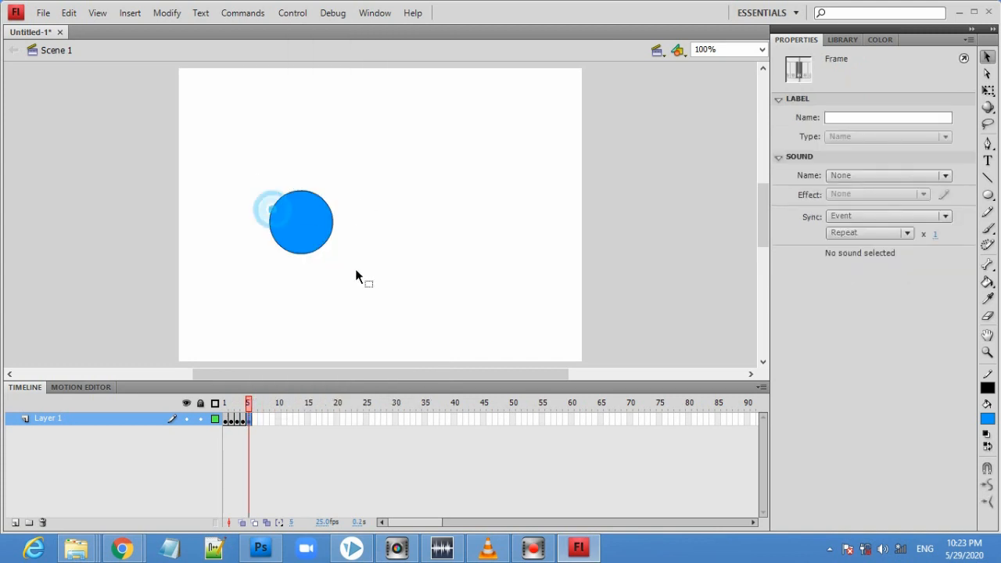
click(318, 230)
drag(317, 230, 333, 230)
drag(344, 222, 342, 225)
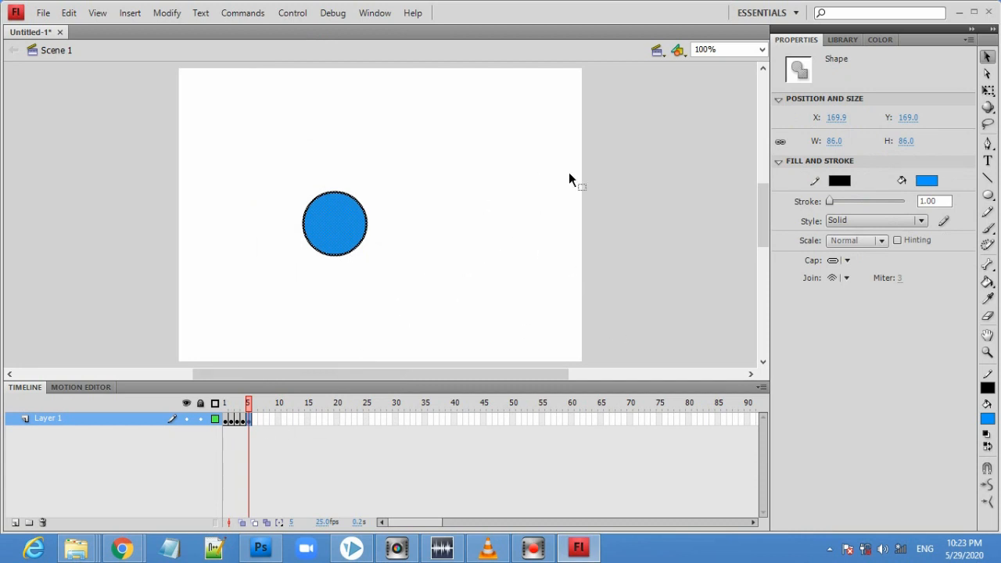
Insert a keyframe at frame 6 and move the whole circle right to about X 205, Y 171.
click(254, 418)
right_click(254, 419)
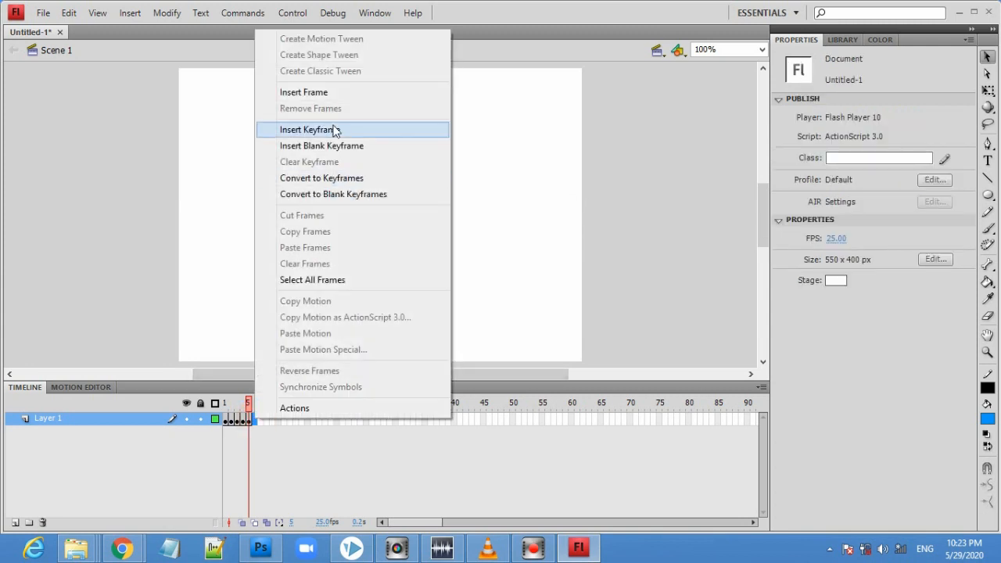
click(334, 130)
drag(337, 229, 359, 224)
Insert a keyframe at frame 7 and move the whole circle right, just past the stage's centre.
click(260, 419)
right_click(259, 419)
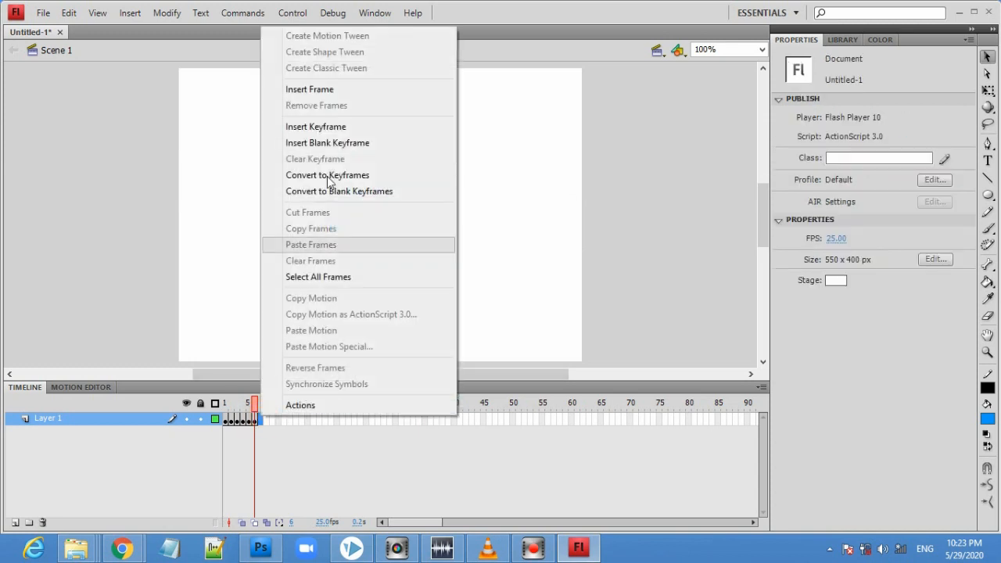
click(344, 127)
drag(350, 226, 384, 227)
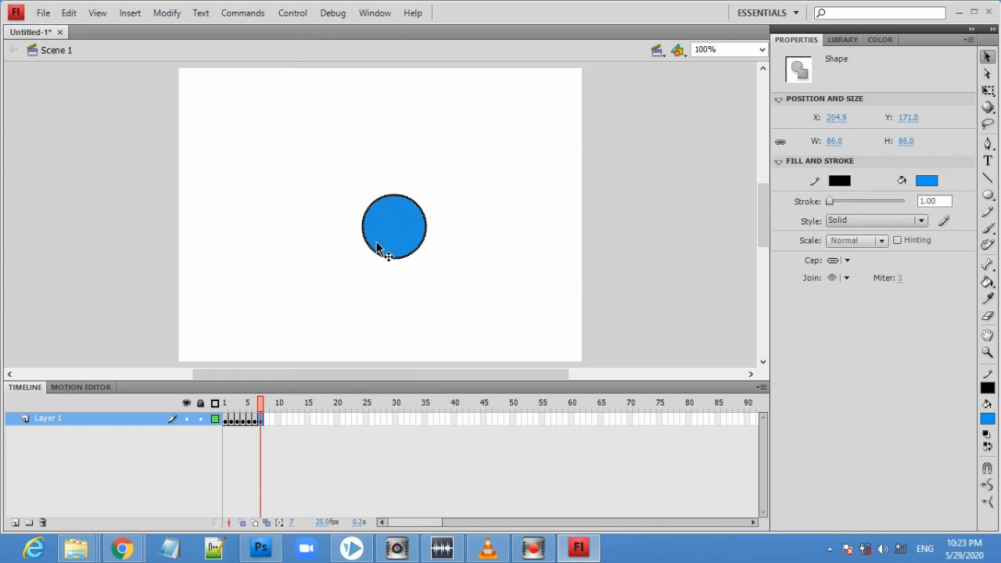
Insert a keyframe at frame 8 and move the whole circle right to about X 305, Y 176.
click(266, 420)
right_click(266, 420)
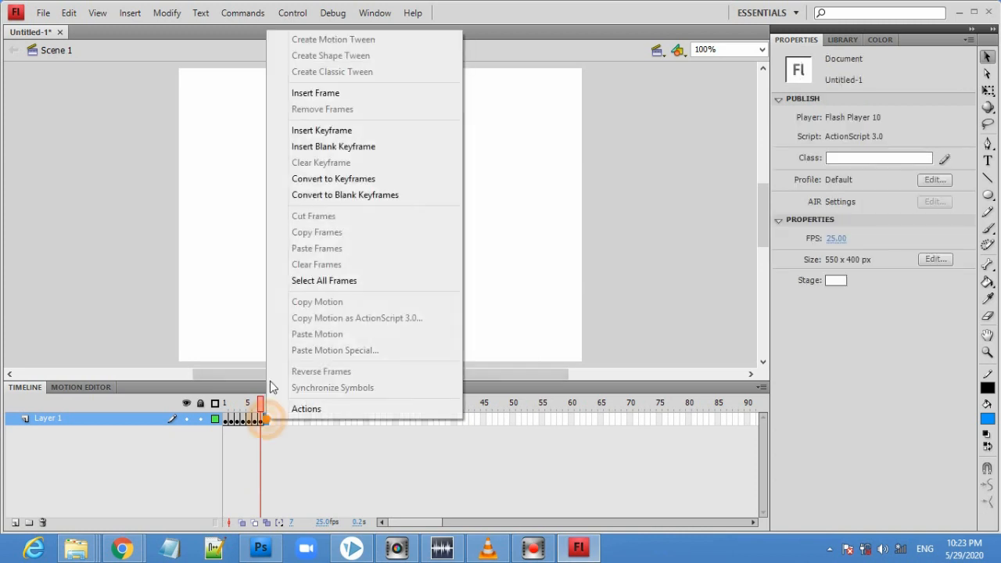
click(337, 131)
drag(385, 223, 426, 227)
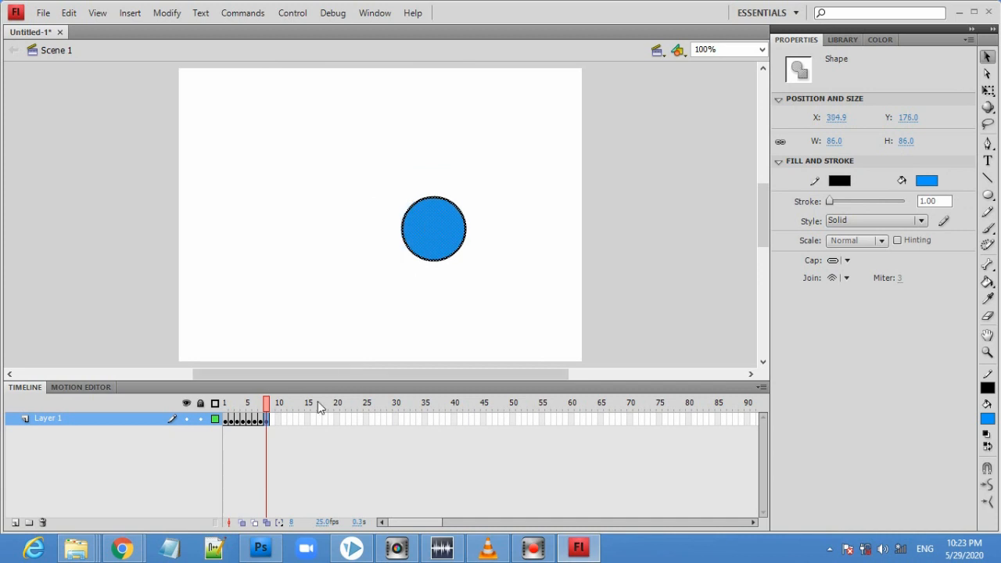
Insert a keyframe at frame 9 and move the whole circle right to about X 356, Y 173.
click(276, 420)
right_click(274, 420)
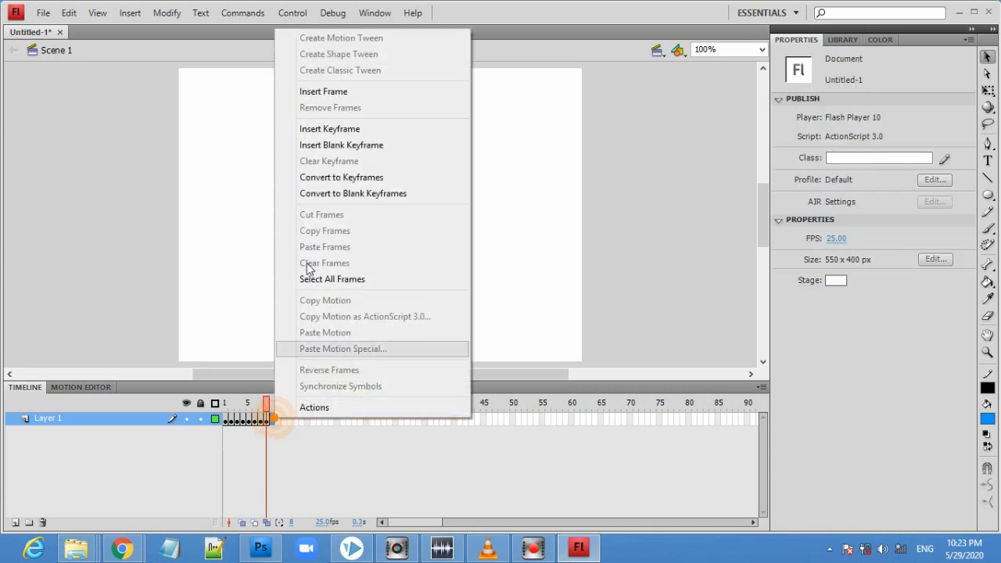
click(341, 127)
drag(419, 230, 453, 227)
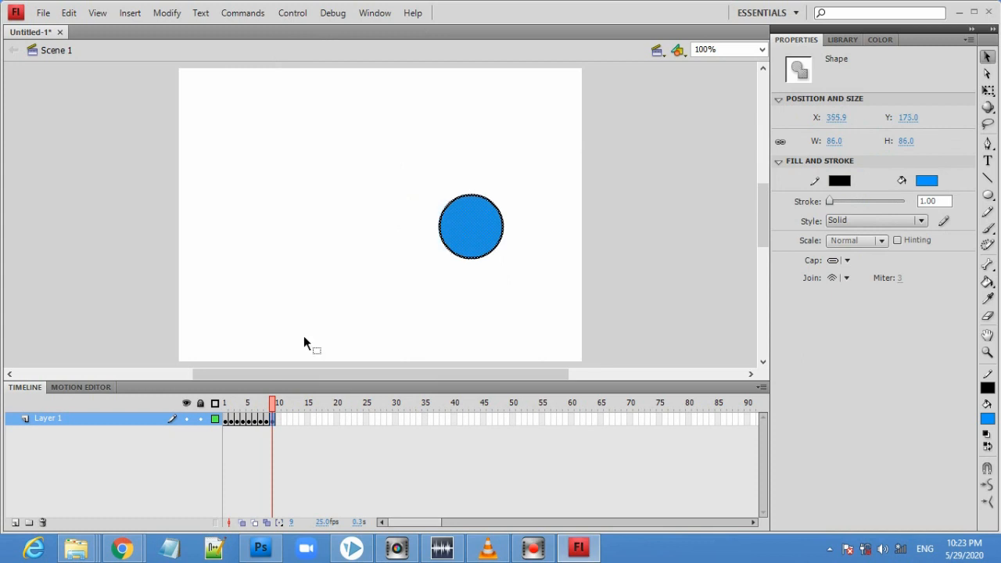
Insert a keyframe at frame 10, move the whole circle further towards the stage's right edge, and deselect it.
right_click(276, 421)
click(343, 133)
drag(410, 154, 513, 230)
key(ctrl+shift+a)
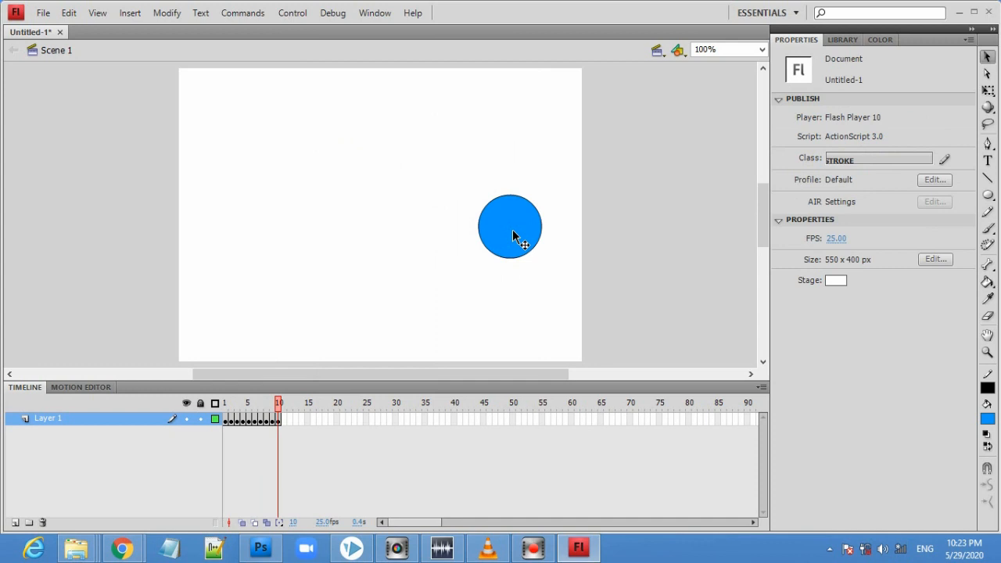
Insert a keyframe at frame 11 and move the whole circle right to about X 448, Y 175.
right_click(283, 420)
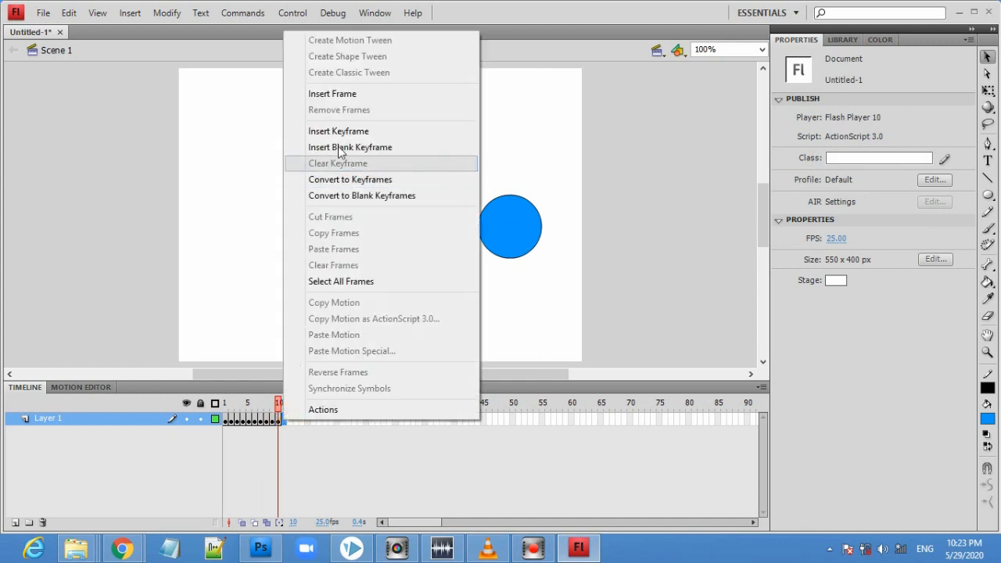
click(344, 132)
drag(462, 163, 586, 288)
drag(512, 240, 537, 242)
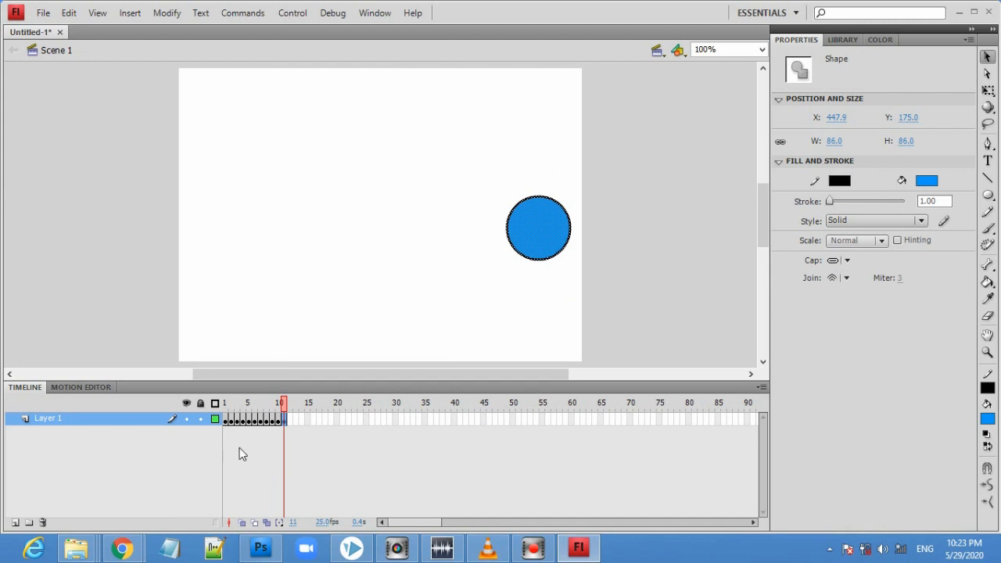
Step through frames 1 to 11 one by one to examine the circle's position in each keyframe.
click(226, 420)
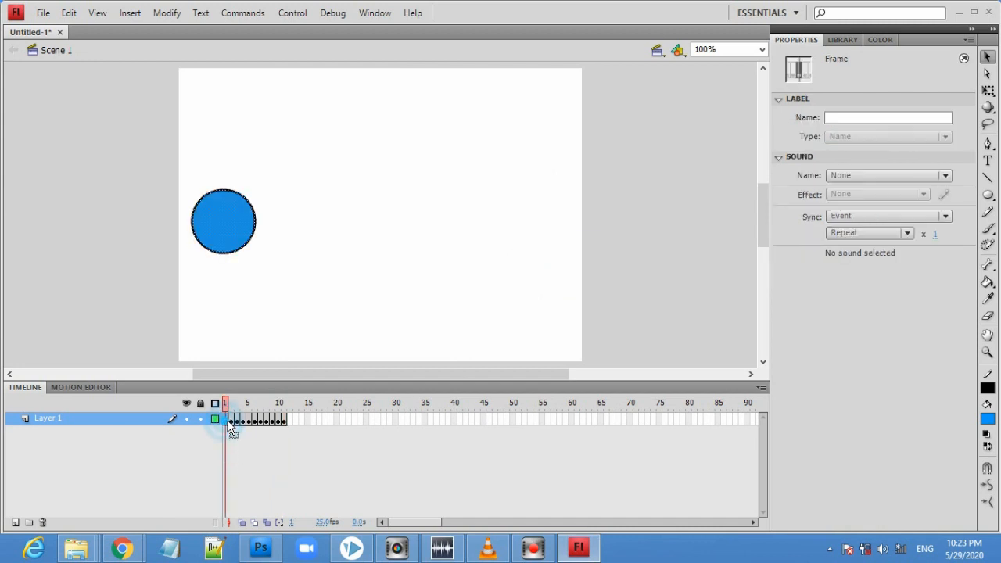
click(231, 421)
click(237, 422)
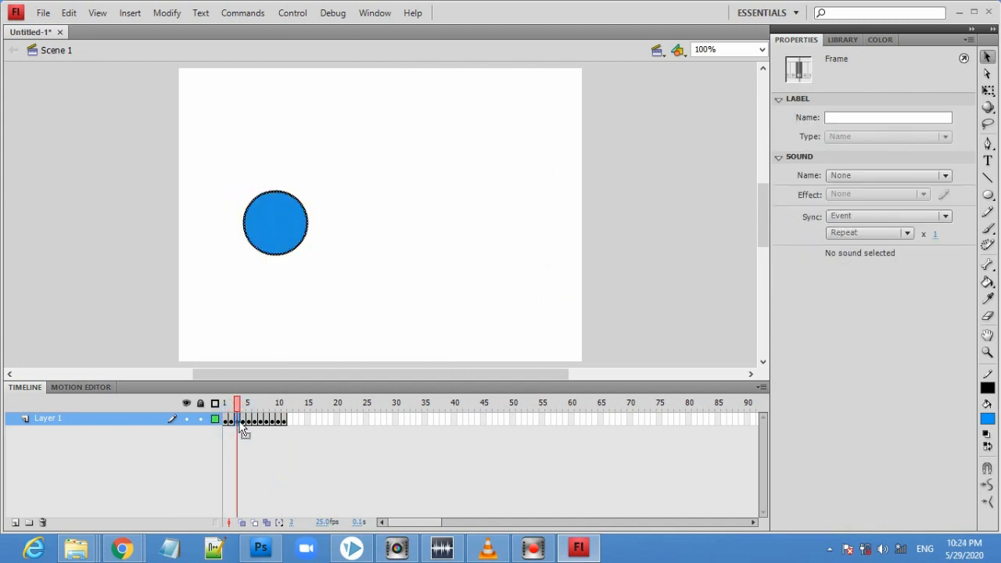
click(242, 421)
click(248, 422)
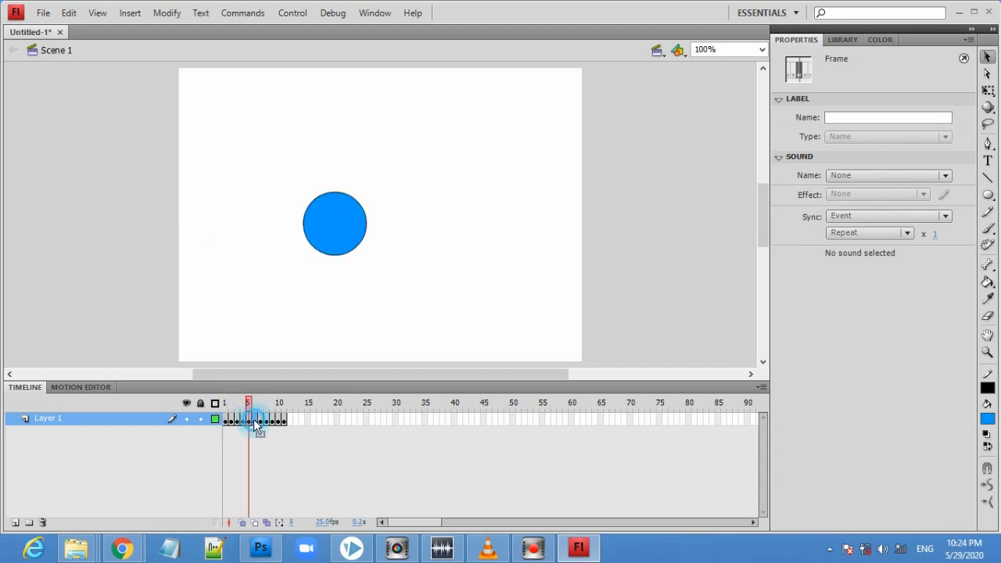
click(255, 423)
click(260, 423)
click(267, 422)
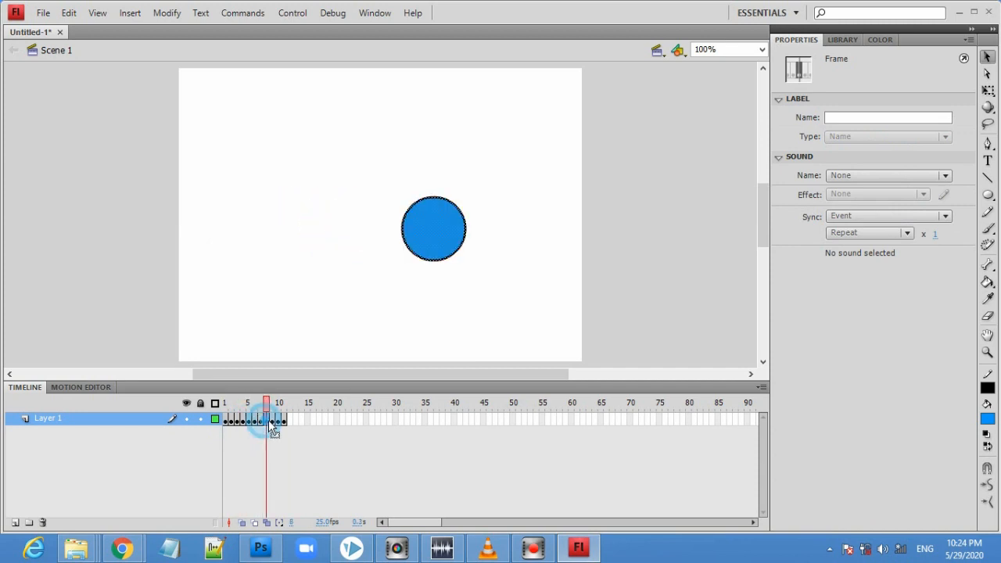
click(273, 422)
click(280, 421)
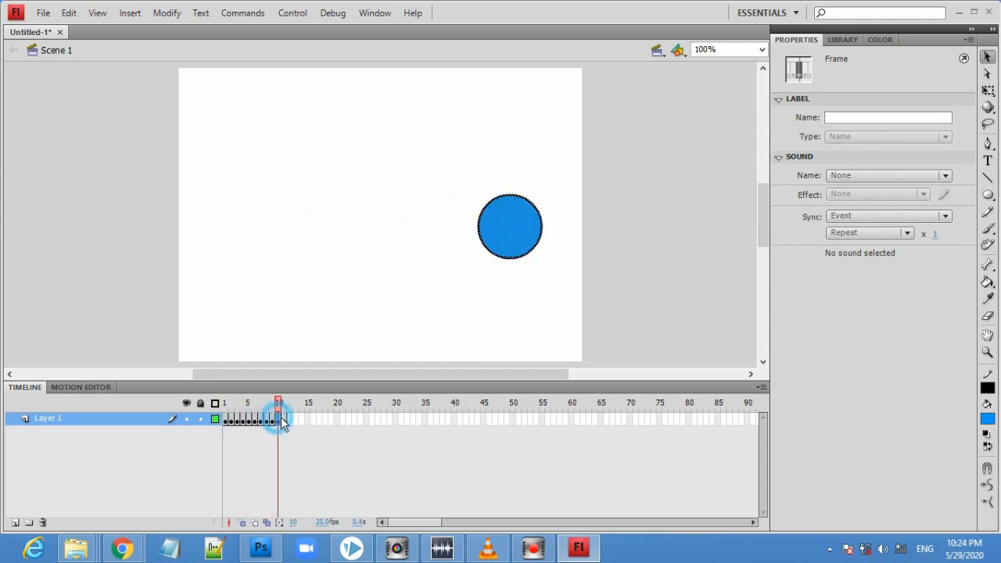
click(284, 421)
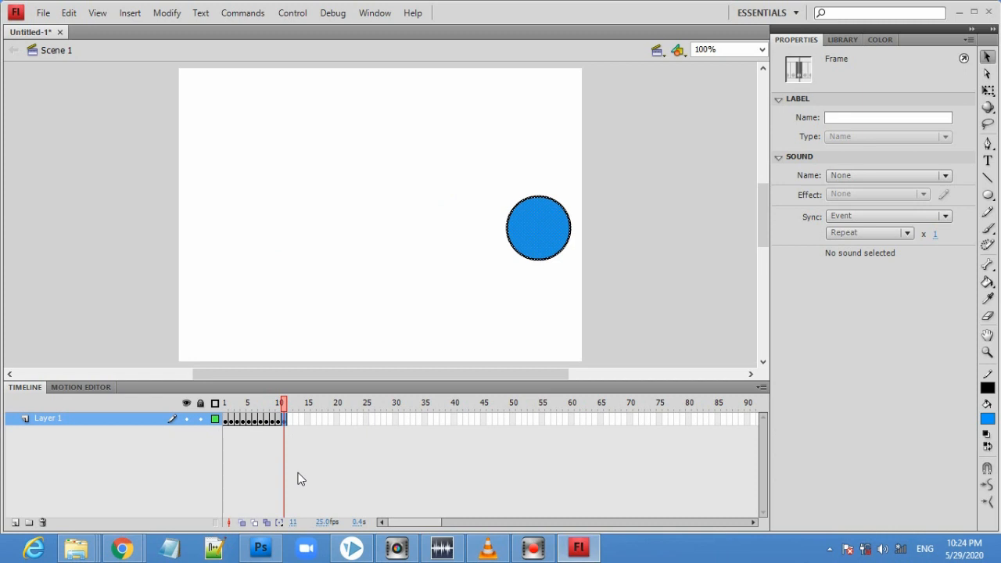
Play the animation on the timeline, and preview it with Test Movie before closing the preview.
key(Return)
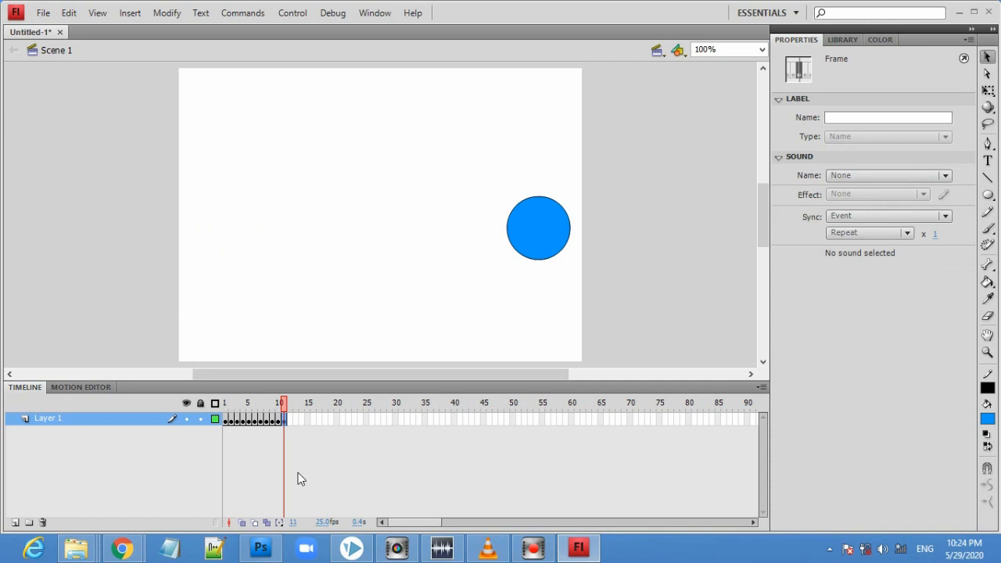
key(Return)
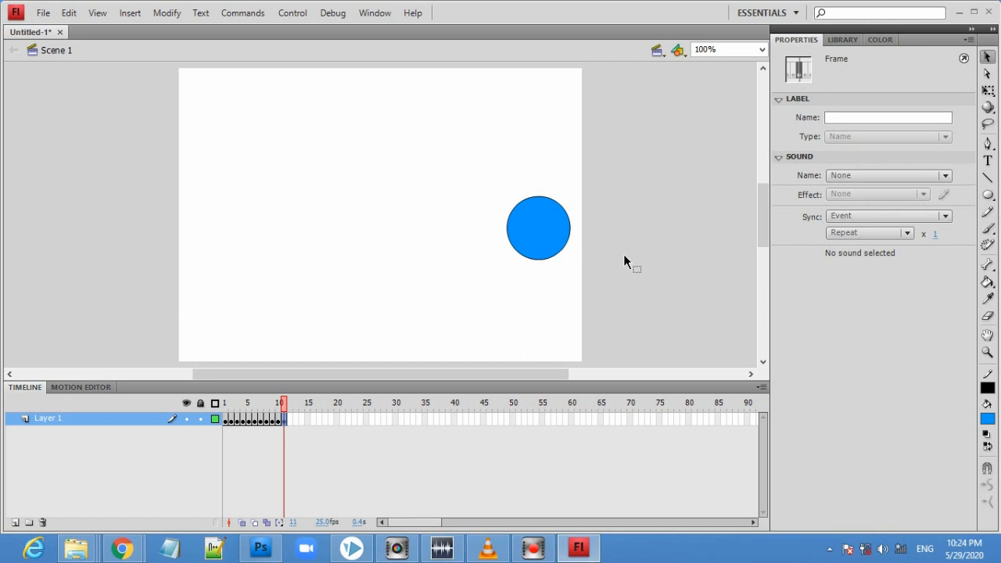
click(300, 18)
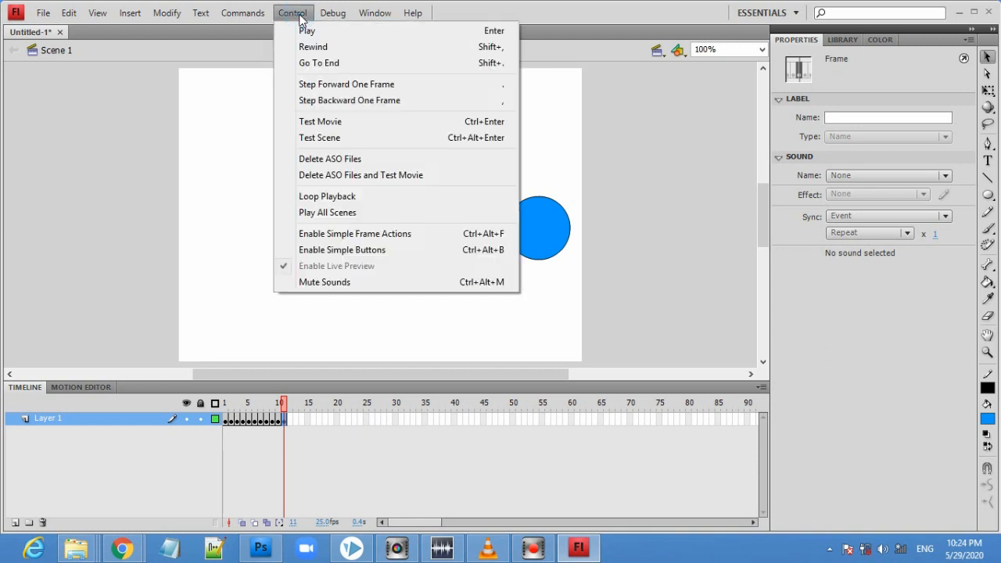
click(358, 125)
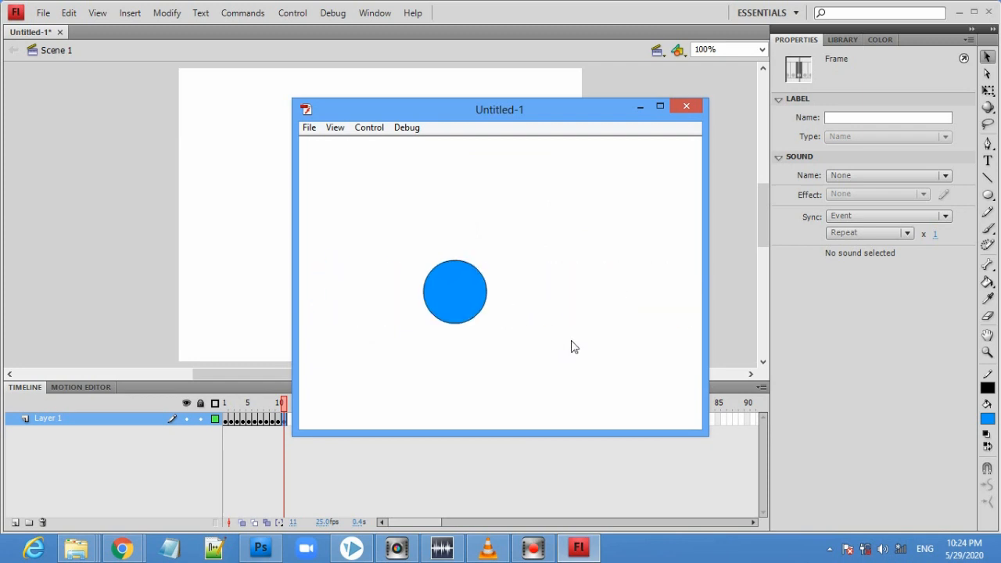
click(686, 106)
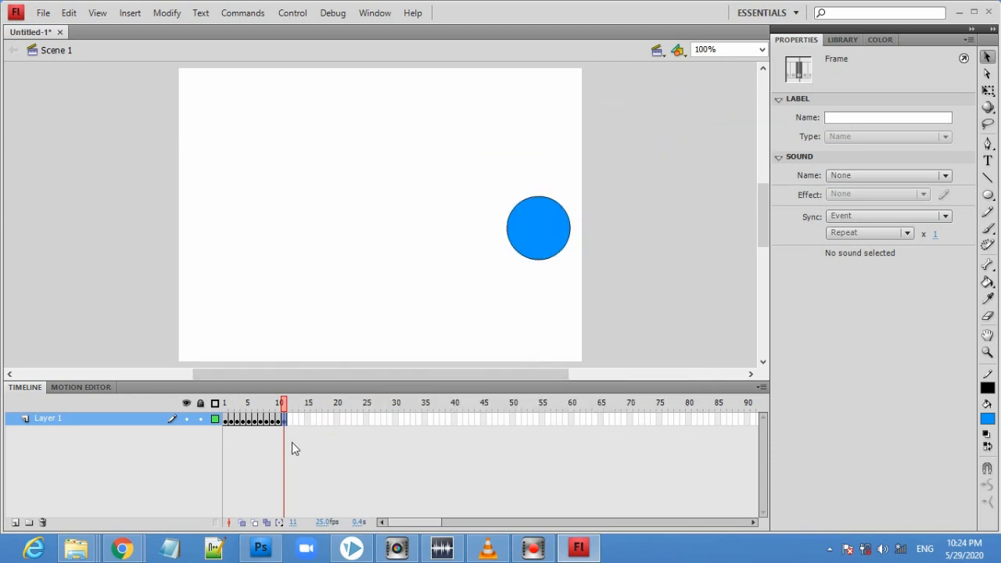
Move the whole circle near the stage's top edge in frame 2 and to about X 218, Y 310 in frame 3.
click(230, 421)
drag(216, 183, 297, 305)
drag(262, 239, 296, 130)
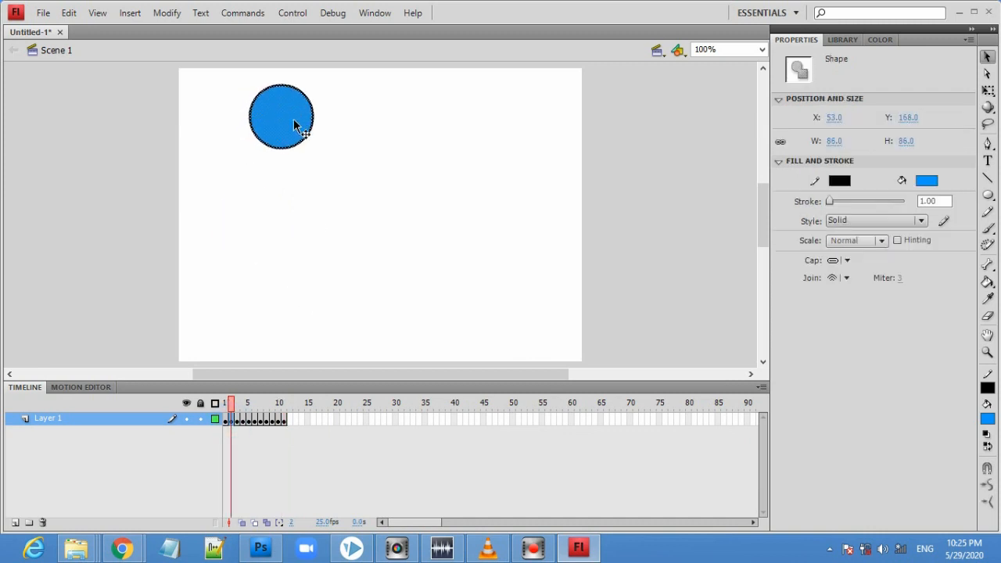
click(238, 421)
drag(273, 234, 360, 362)
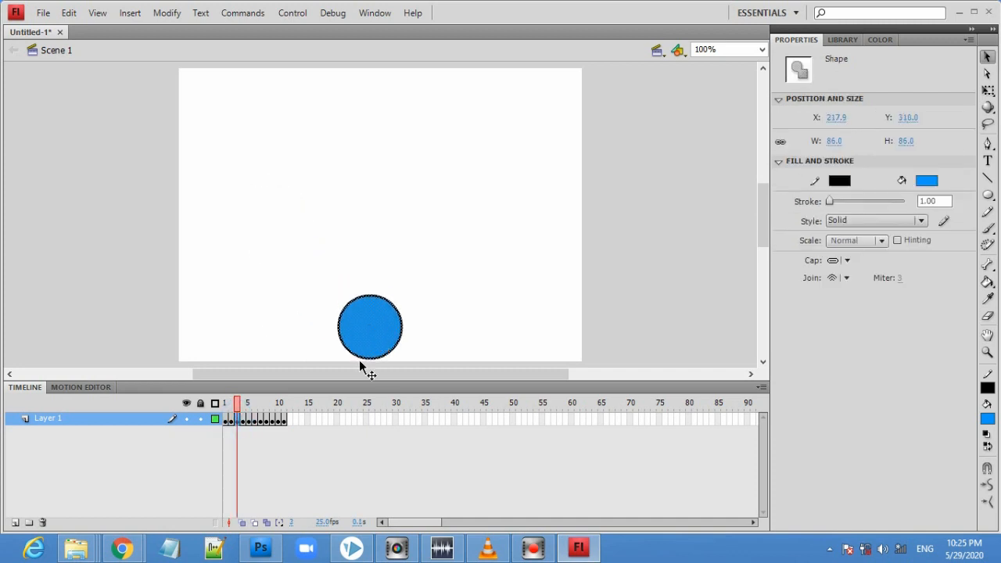
Move the whole circle to about X 336, Y 0 in frame 4 and to about X 464, Y 63 in frame 5.
click(243, 420)
drag(297, 224, 452, 98)
click(248, 427)
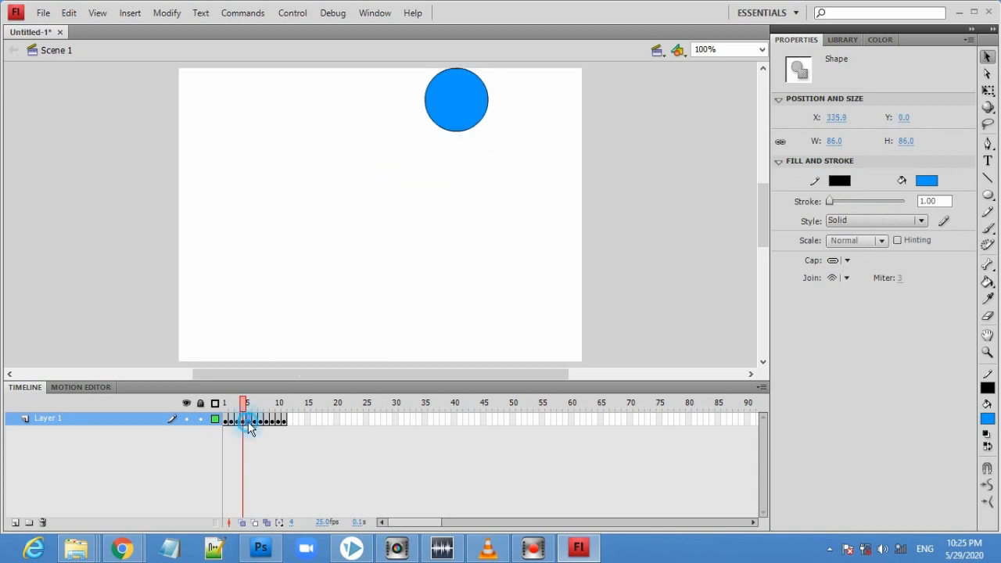
drag(308, 123, 398, 288)
drag(239, 143, 474, 325)
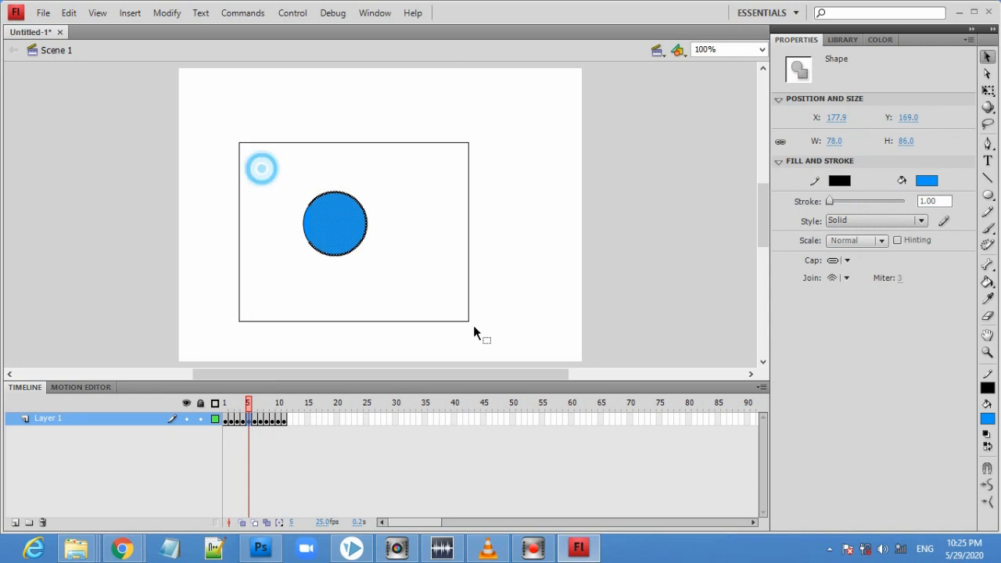
drag(308, 226, 524, 149)
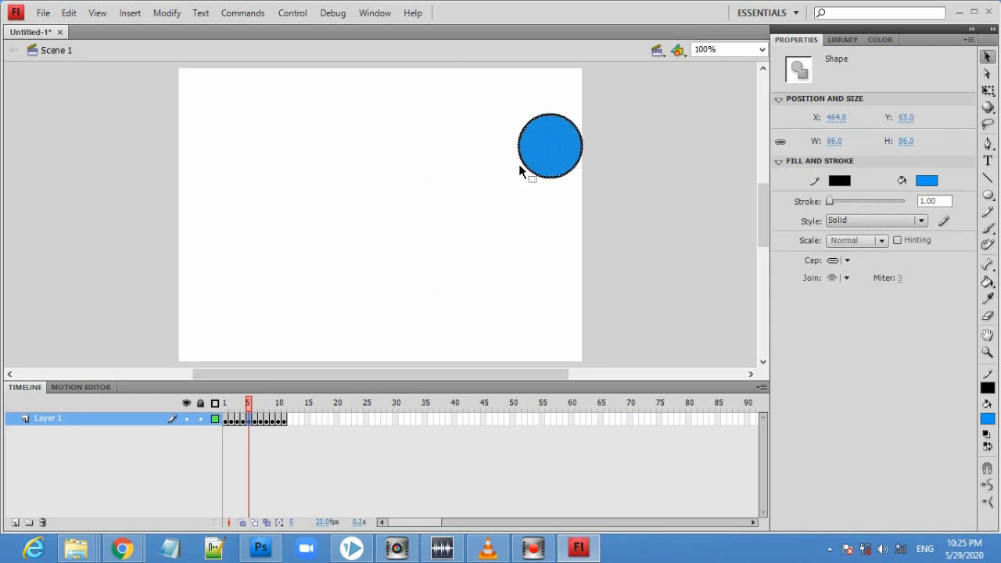
Move the whole circle in frame 6 to the stage's left edge at about X 0, Y 160, and deselect it.
click(254, 423)
drag(266, 153, 470, 311)
drag(374, 229, 222, 224)
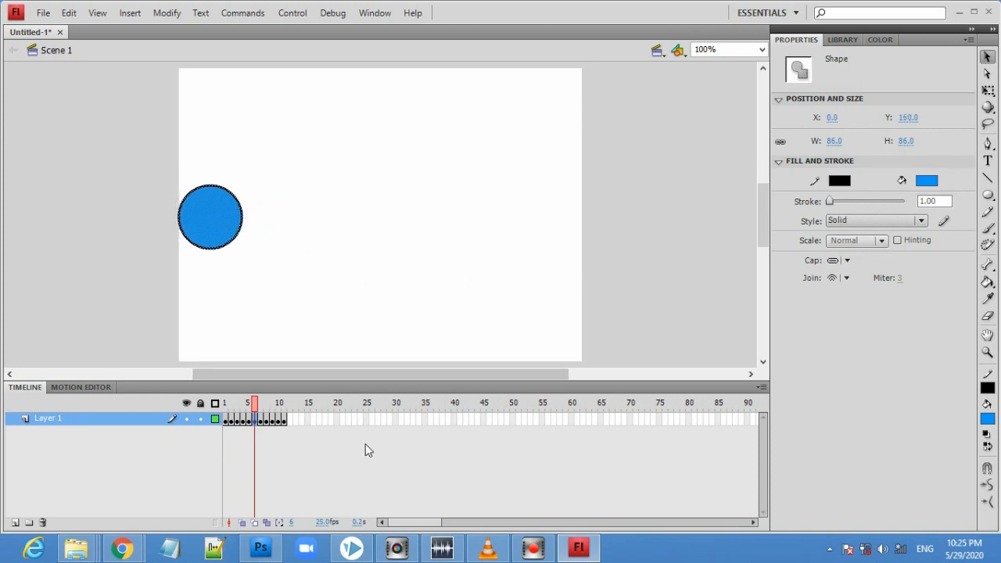
click(630, 180)
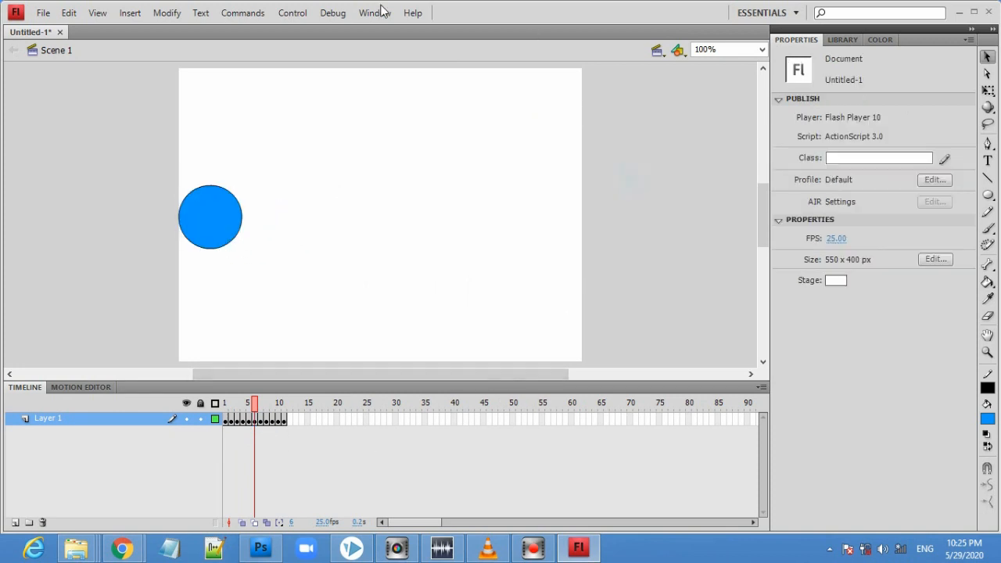
Preview the changed circle animation with Test Movie and close the preview.
click(298, 16)
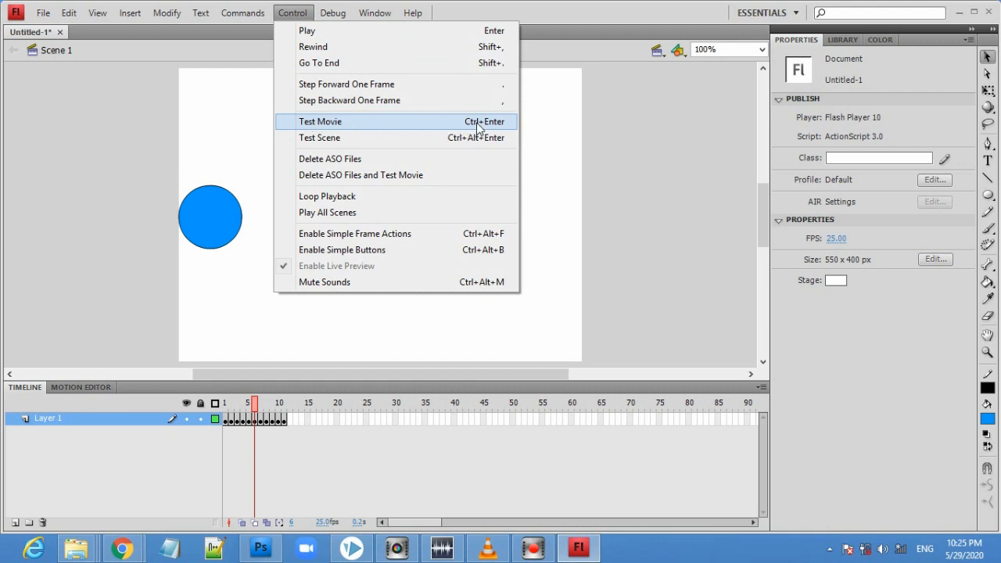
click(412, 121)
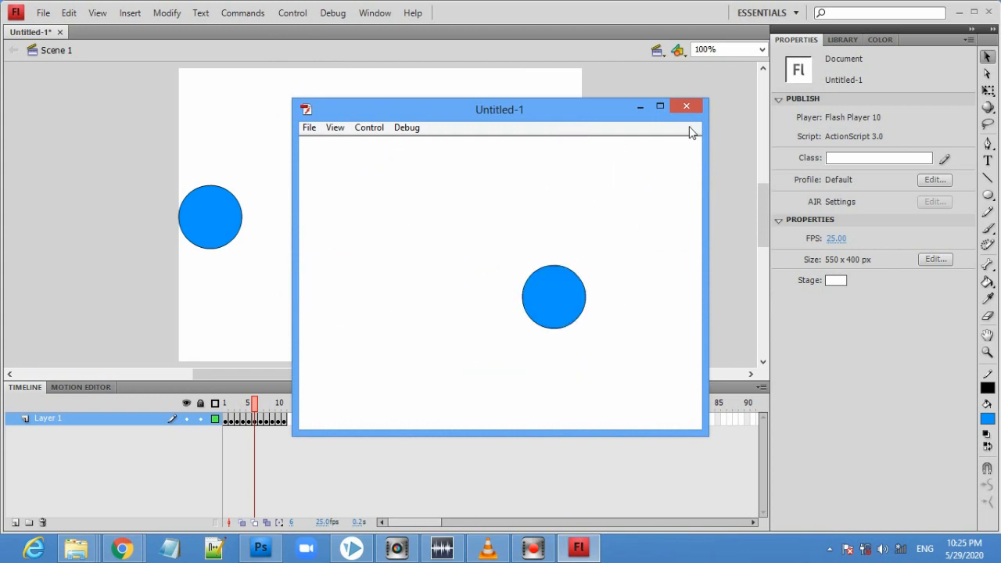
click(692, 105)
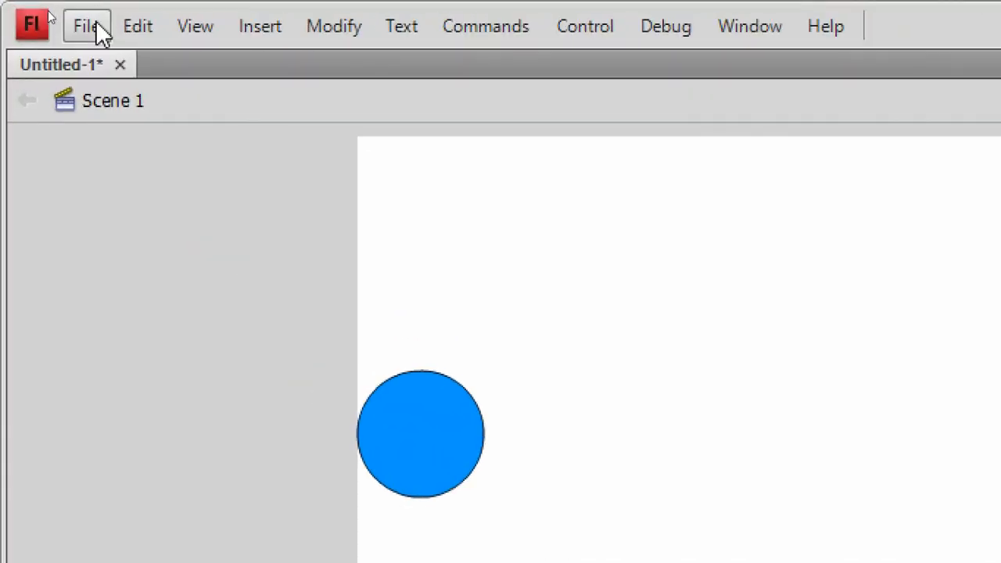
Create a new Flash File (ActionScript 3.0) document.
click(49, 13)
click(48, 13)
click(100, 30)
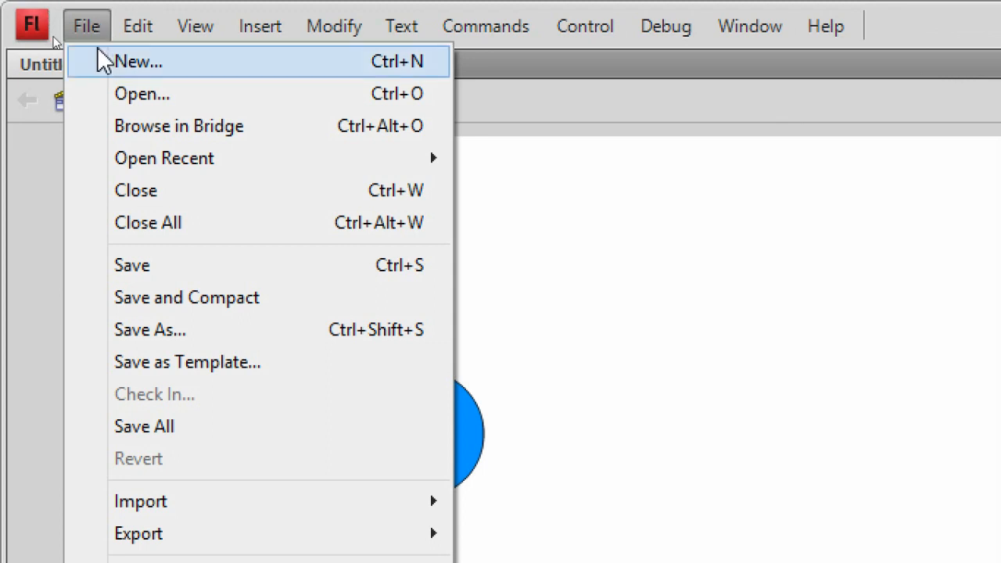
click(144, 69)
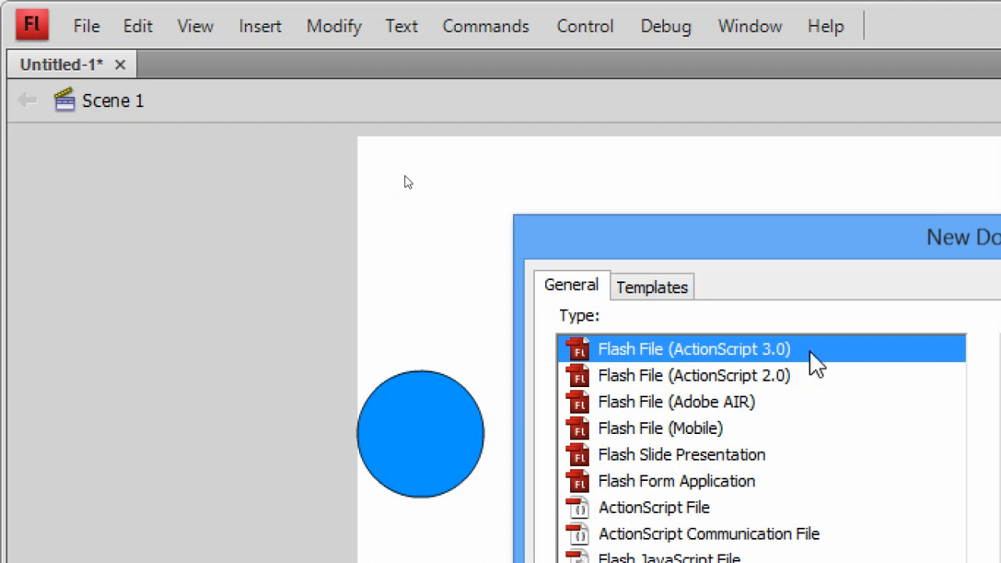
double_click(664, 340)
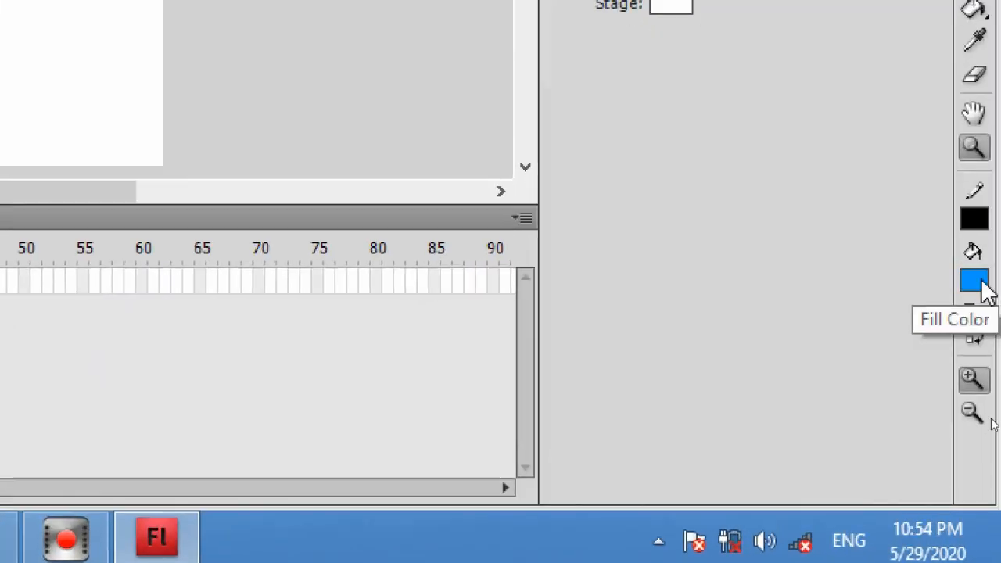
Set the fill to none and draw a small outlined circle with the Oval tool in the stage's upper-left area.
click(990, 423)
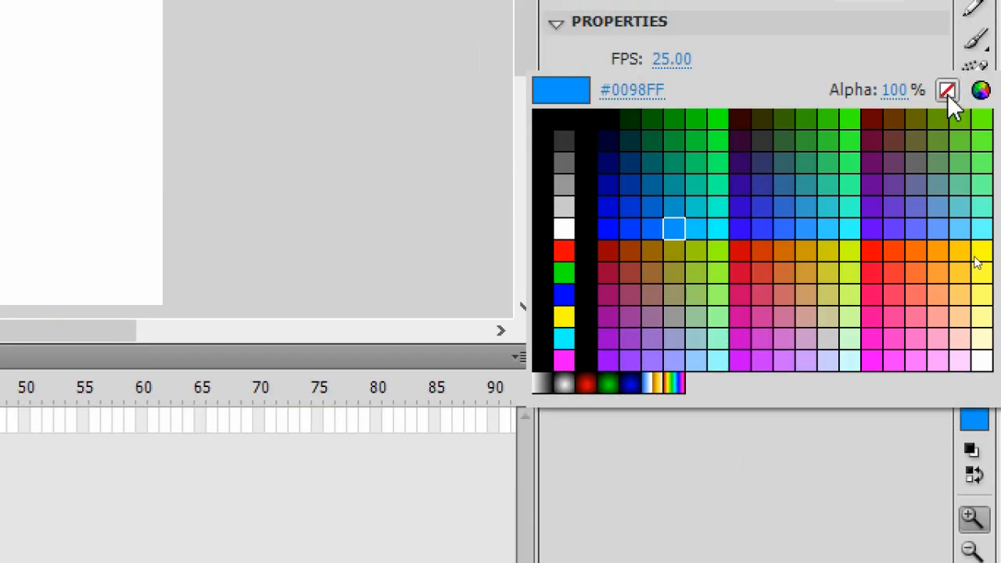
click(948, 94)
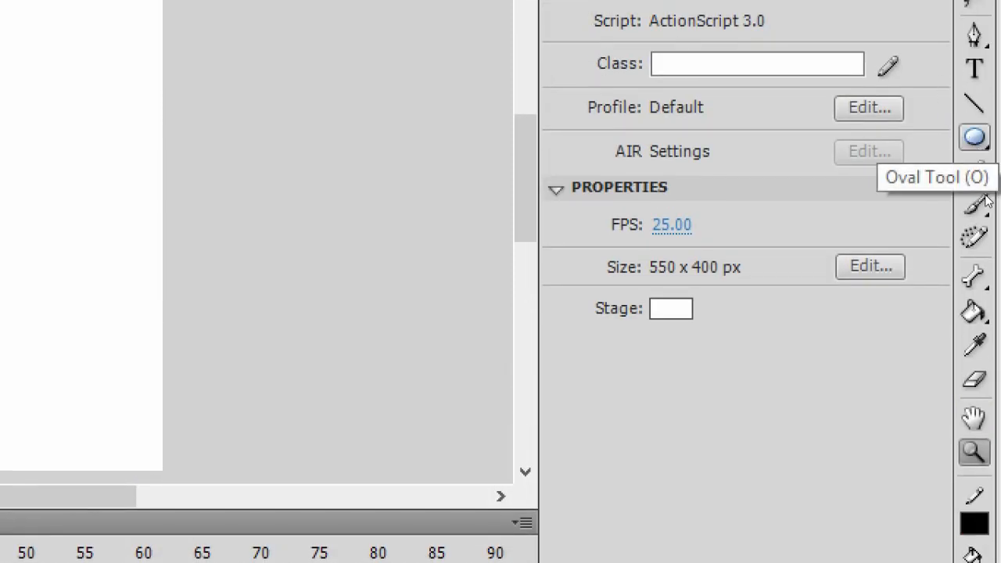
click(976, 149)
click(821, 165)
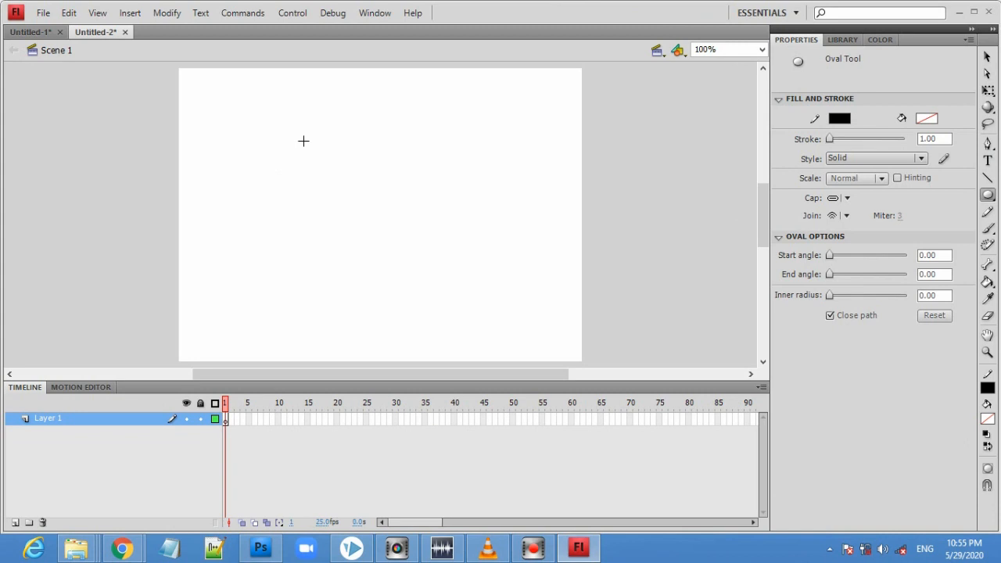
mouse_move(298, 128)
mouse_down()
mouse_move(326, 159)
mouse_move(333, 177)
mouse_move(322, 177)
mouse_move(334, 158)
mouse_move(336, 183)
mouse_move(331, 165)
mouse_move(346, 175)
mouse_move(346, 156)
mouse_move(342, 173)
mouse_up()
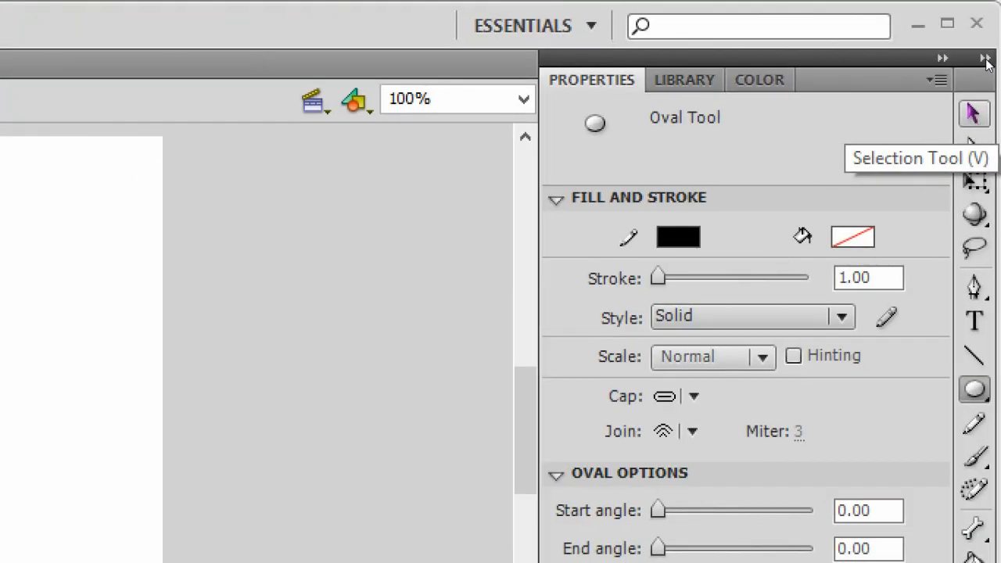
Select the small circle, place a level duplicate to its right with a gap between them, and deselect it.
click(975, 118)
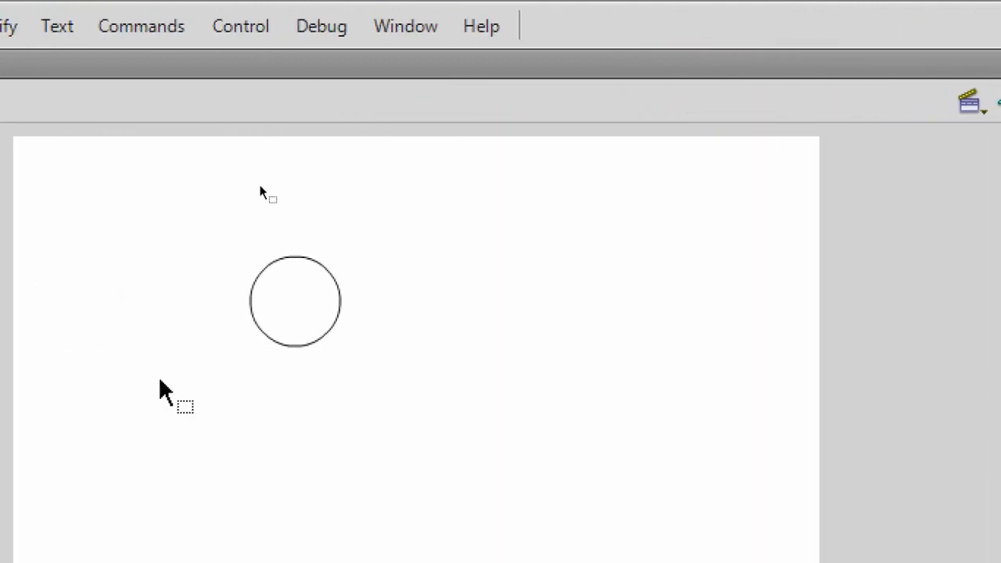
drag(213, 223, 391, 388)
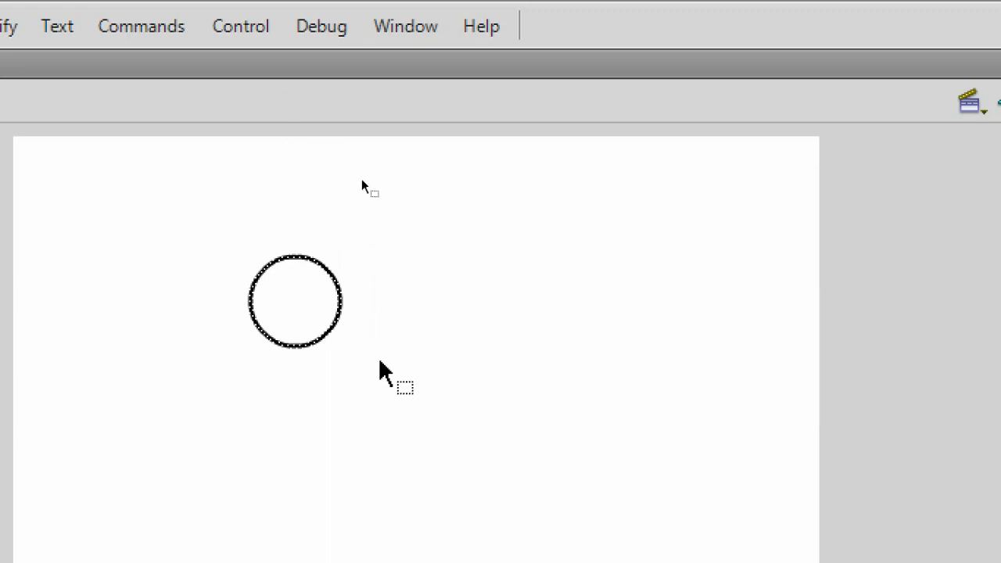
drag(198, 207, 375, 388)
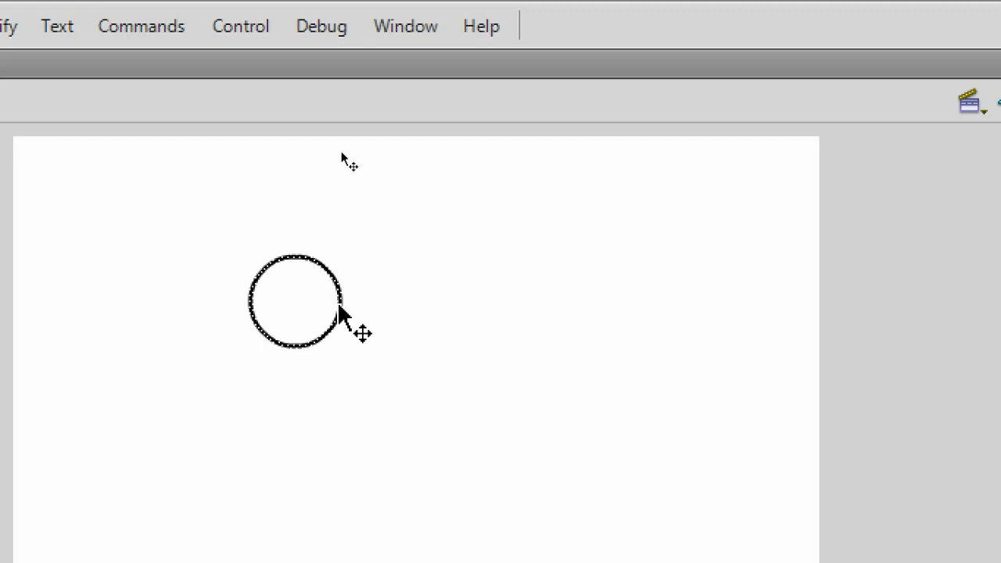
key(ctrl+super+o)
click(320, 532)
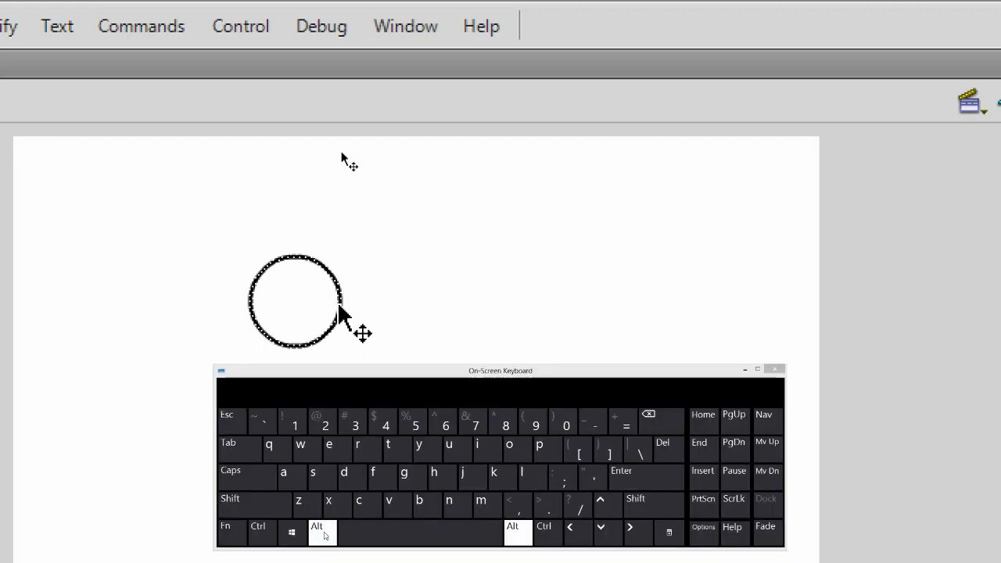
click(275, 507)
drag(340, 311, 480, 323)
drag(481, 323, 490, 323)
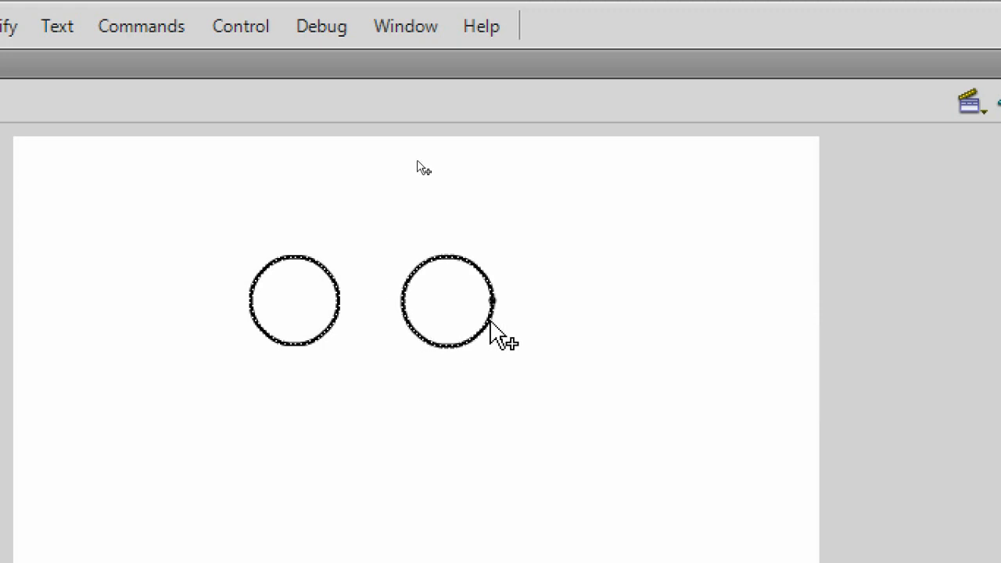
click(499, 320)
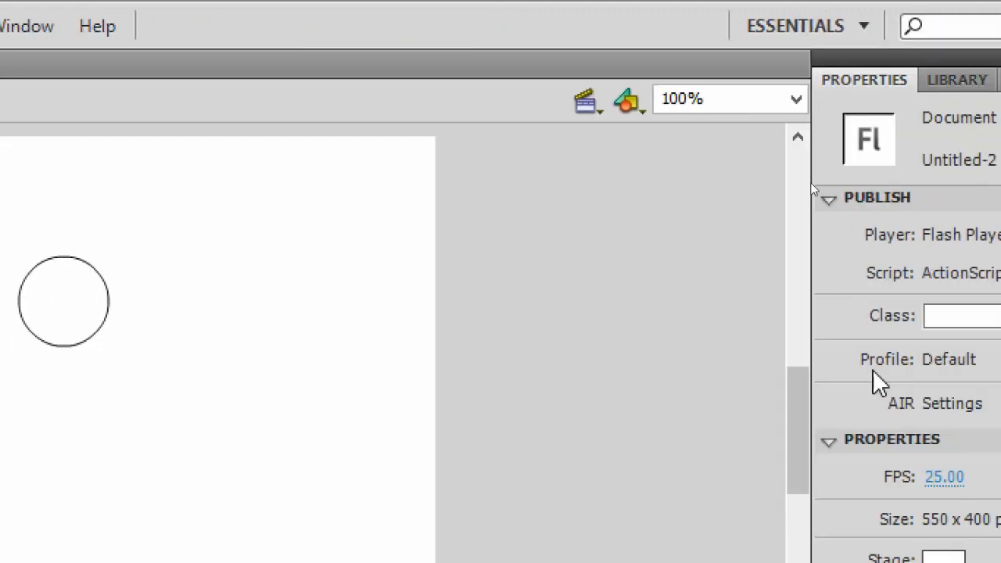
Draw a large outlined head circle centered below the two small ear circles, overlapping both; undo misplaced attempts.
click(975, 389)
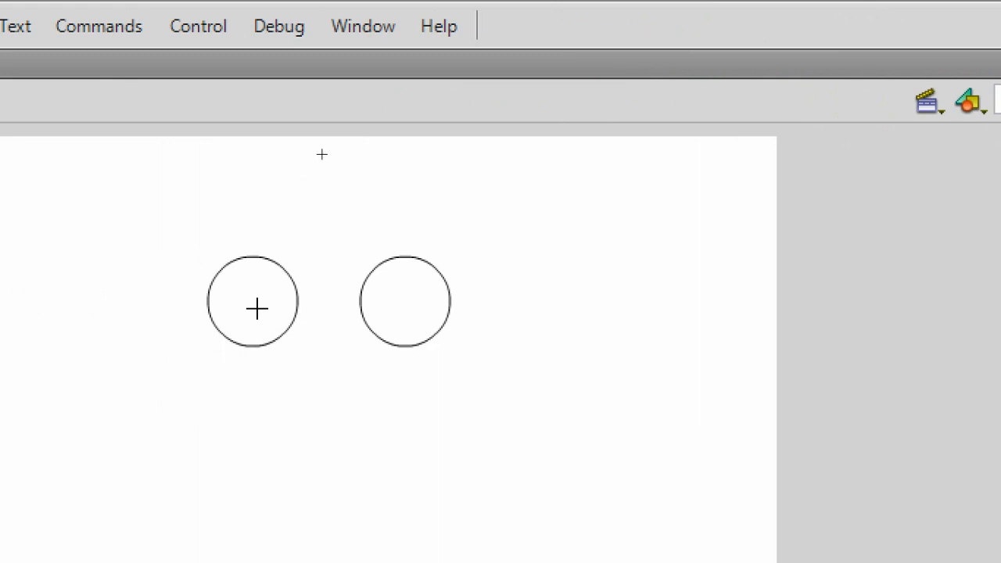
drag(257, 309, 384, 485)
key(ctrl+z)
drag(241, 308, 352, 479)
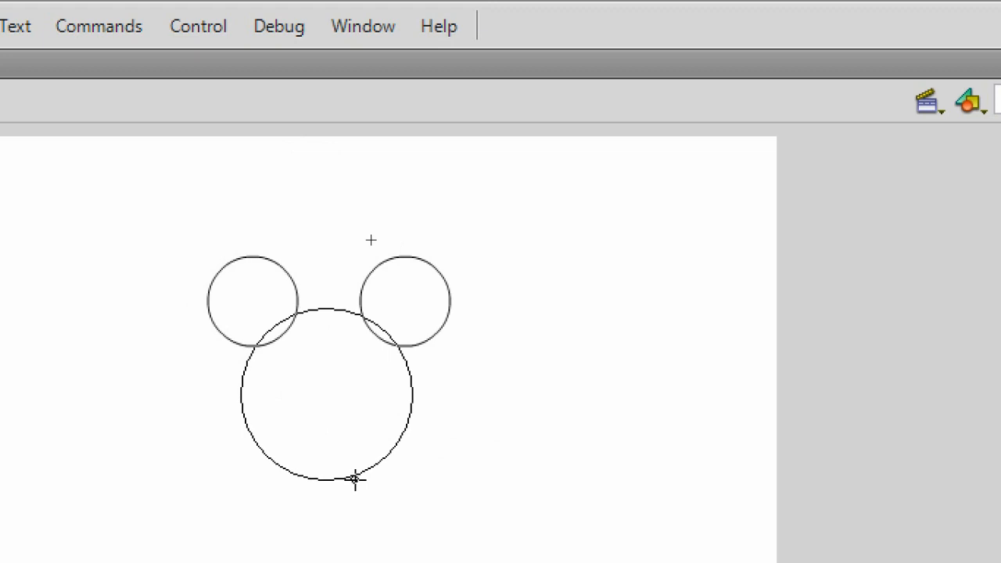
drag(356, 479, 357, 479)
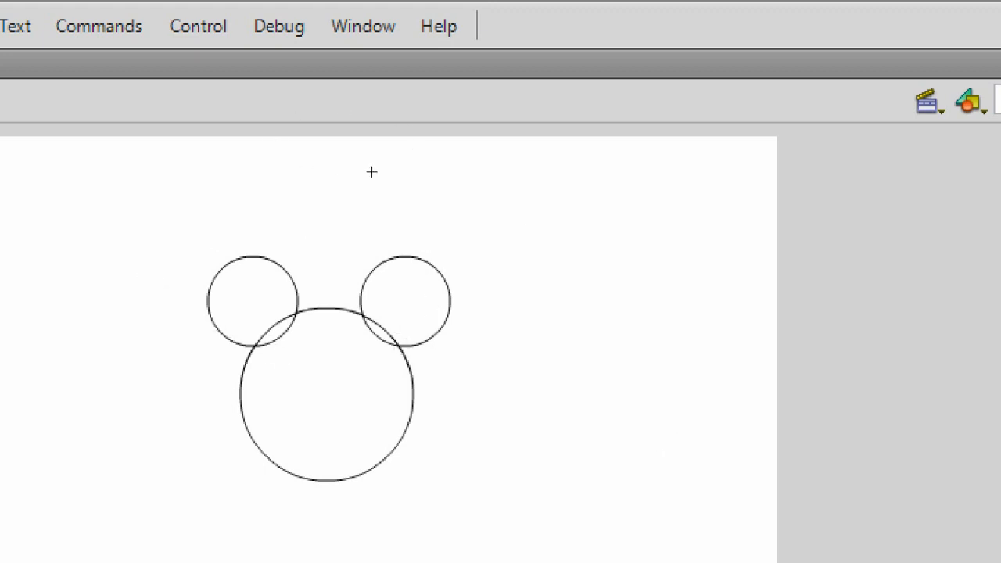
key(ctrl+z)
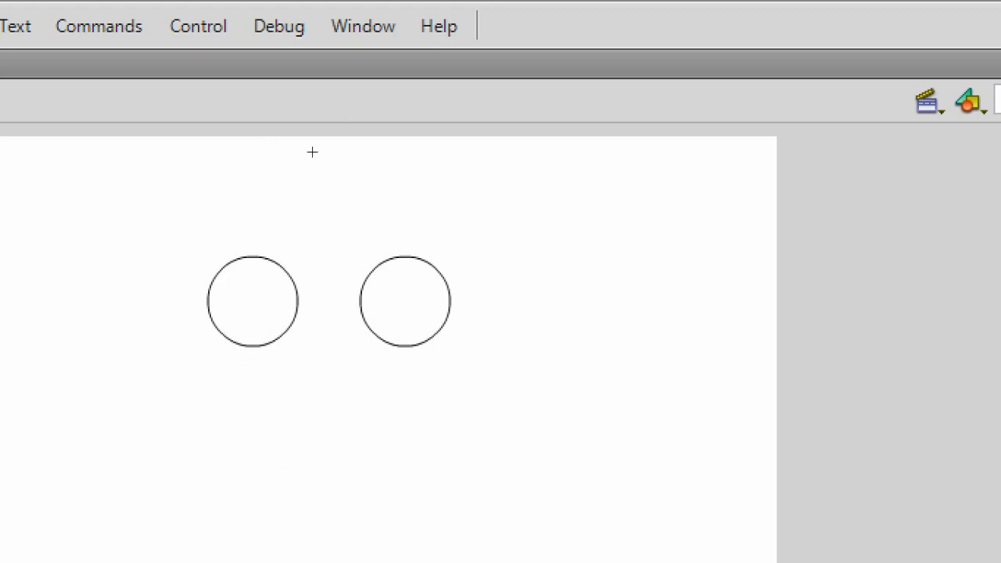
drag(236, 302, 421, 457)
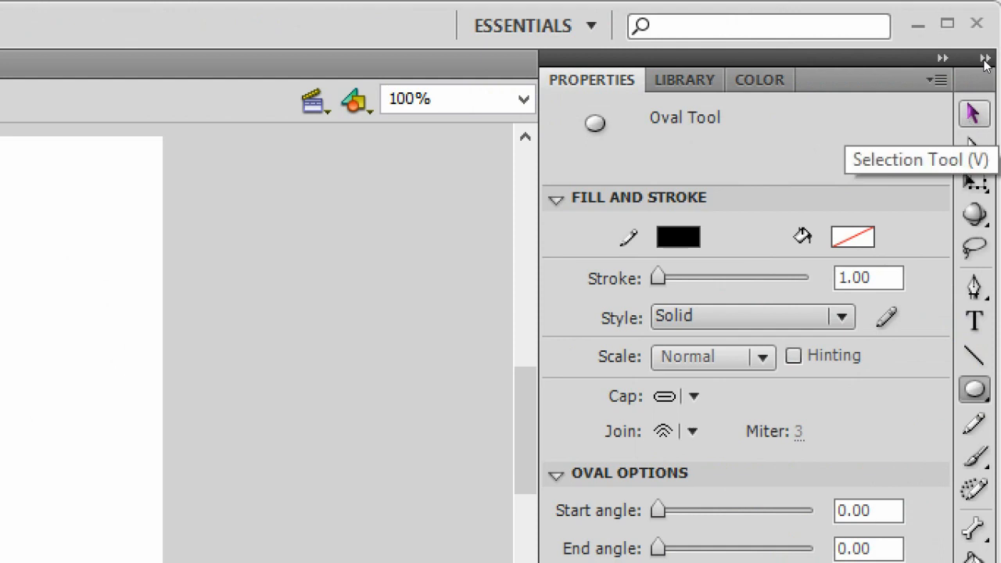
Delete the overlapping line segments between each ear and the head so the three circles form one outline.
click(973, 116)
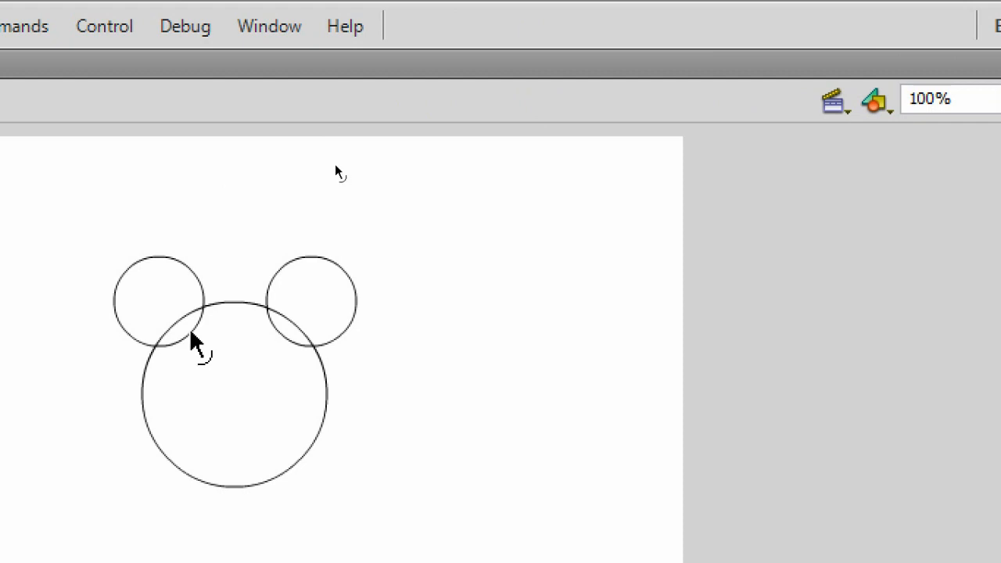
click(191, 332)
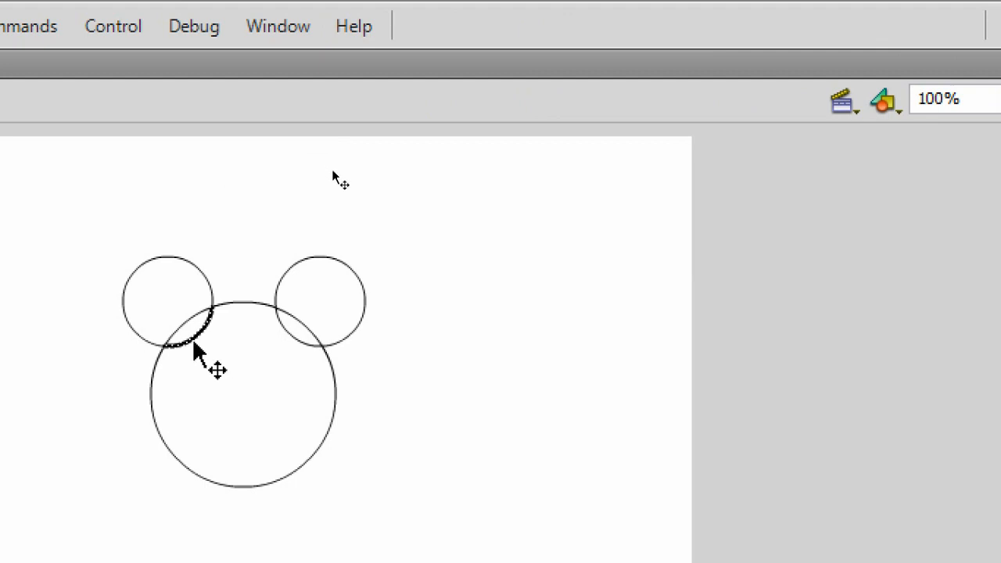
key(Delete)
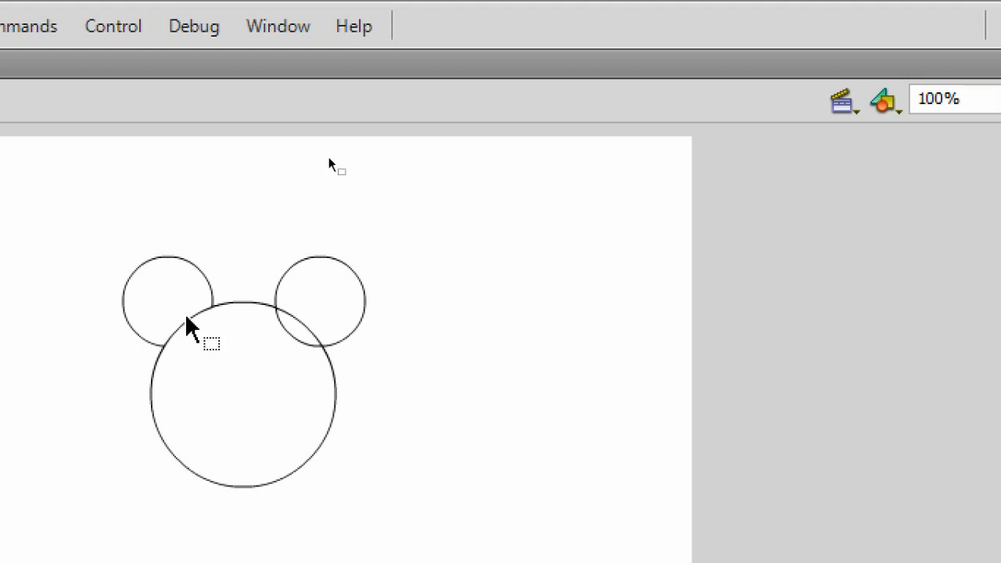
click(190, 319)
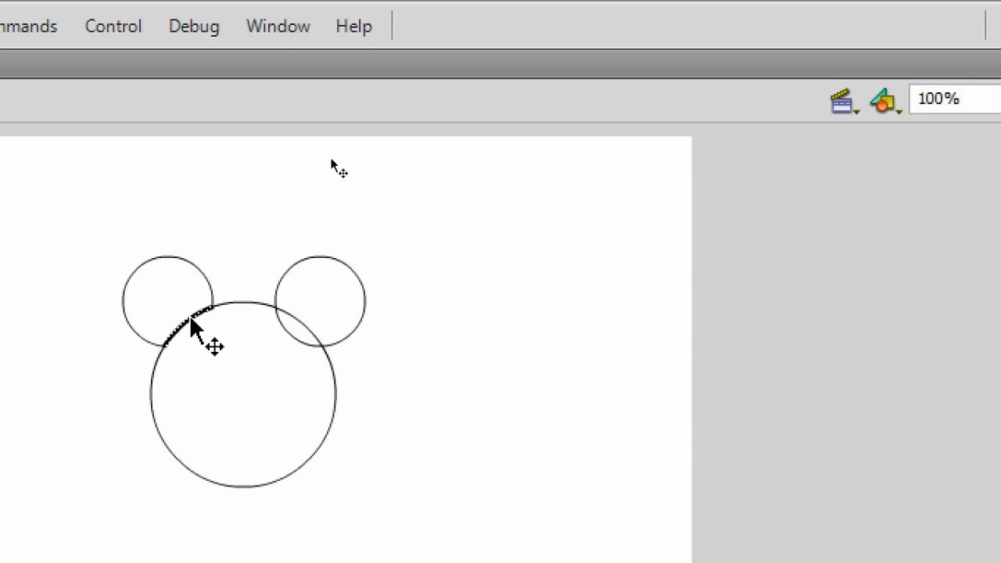
key(Delete)
click(299, 342)
key(Delete)
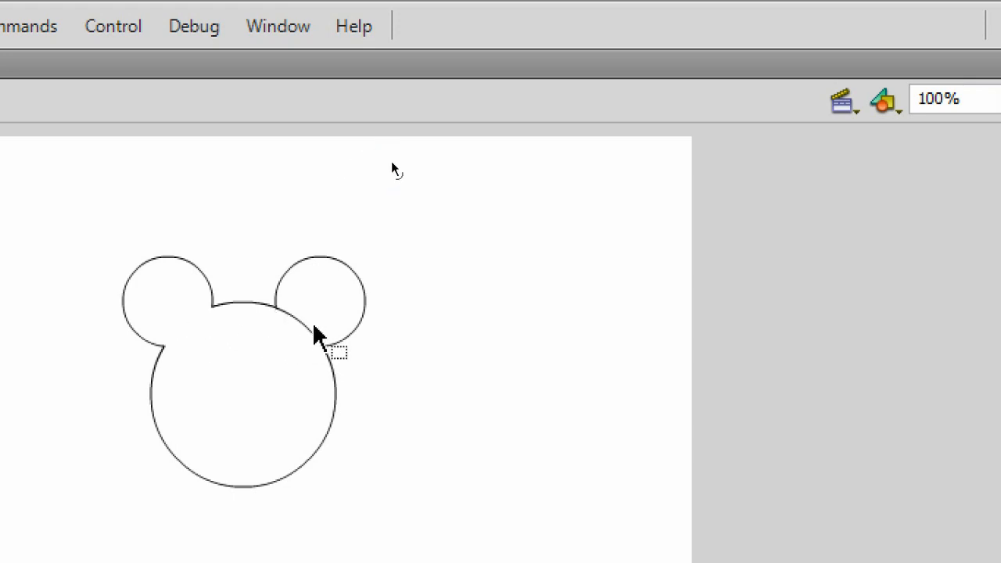
click(311, 335)
key(Delete)
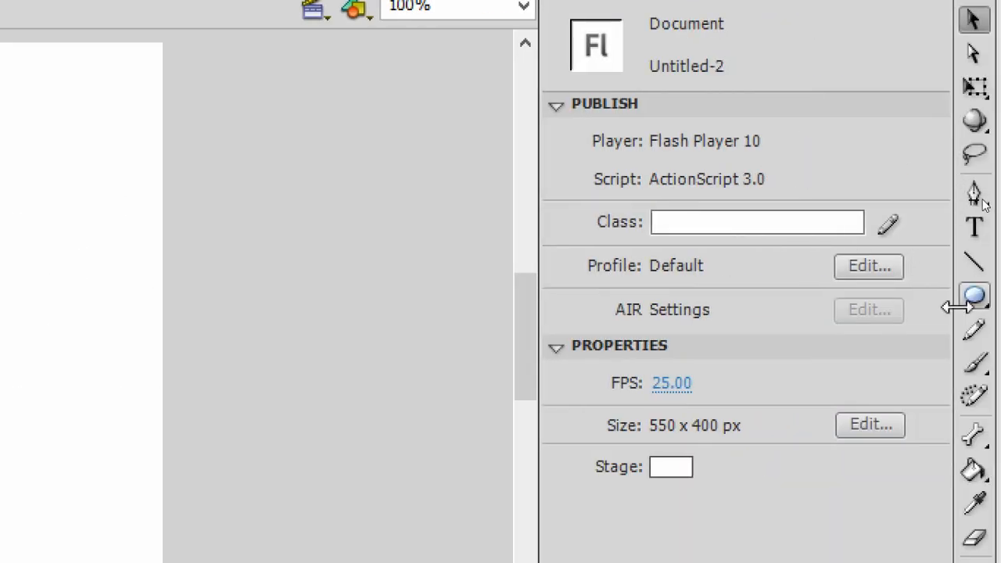
Draw a wide oval across the bottom of the head and delete the two overlapping arcs to merge it into the outline.
click(974, 295)
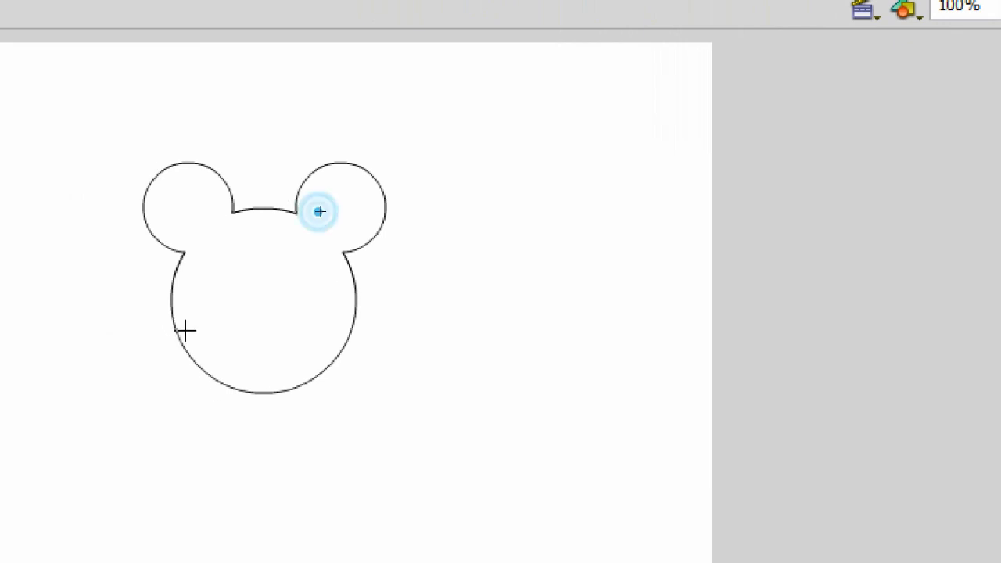
mouse_move(186, 329)
mouse_down()
mouse_move(208, 351)
mouse_move(339, 414)
mouse_up()
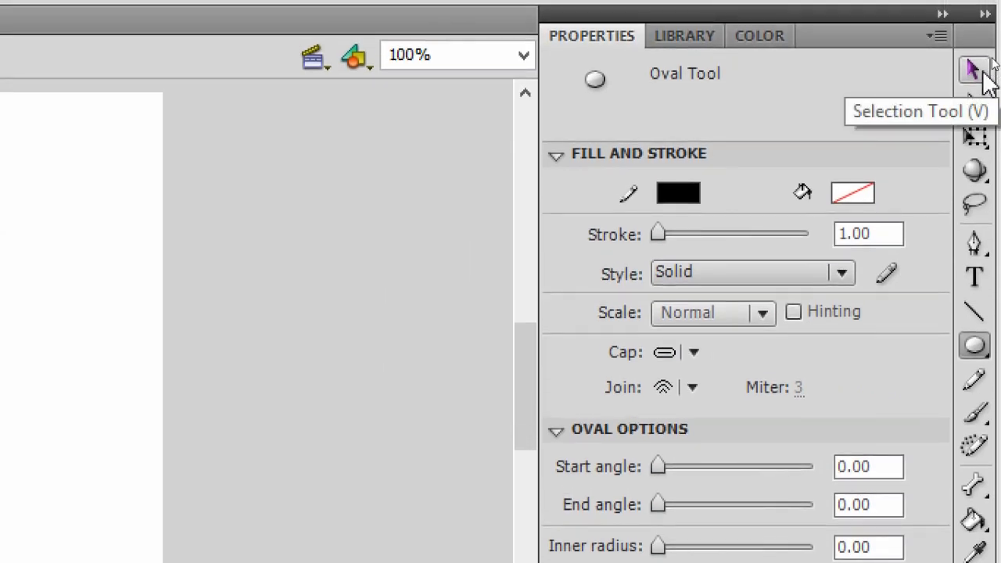
click(977, 69)
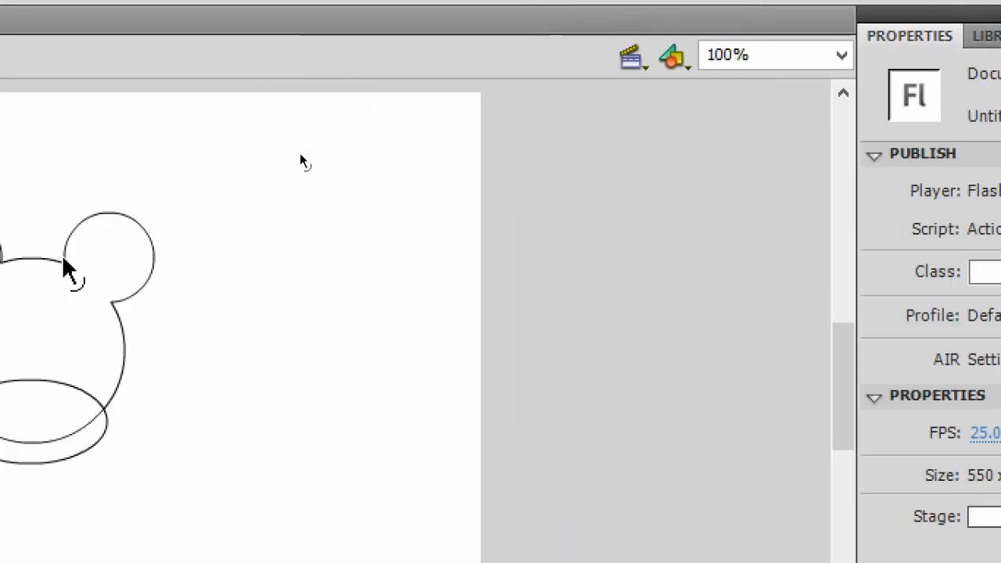
click(315, 380)
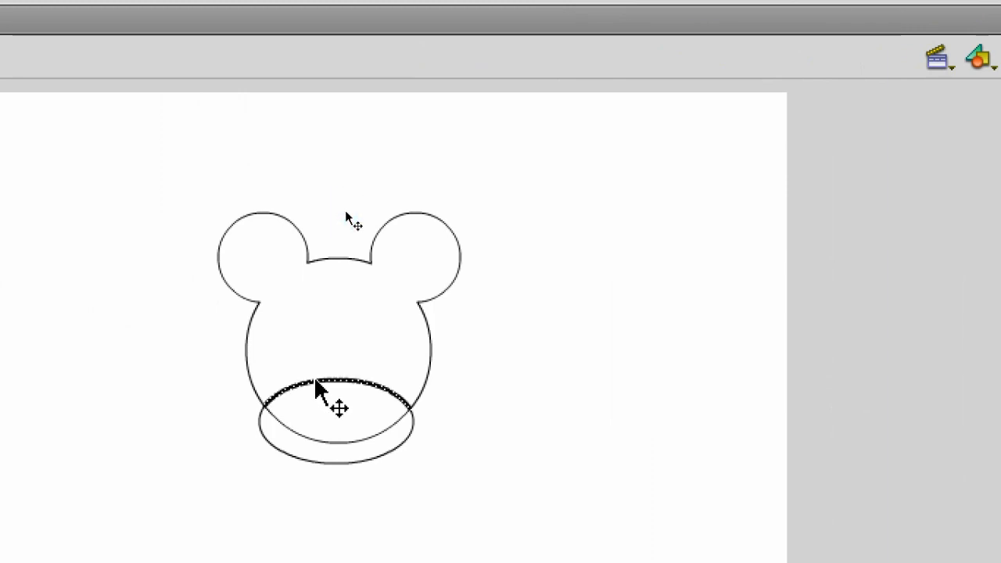
key(Delete)
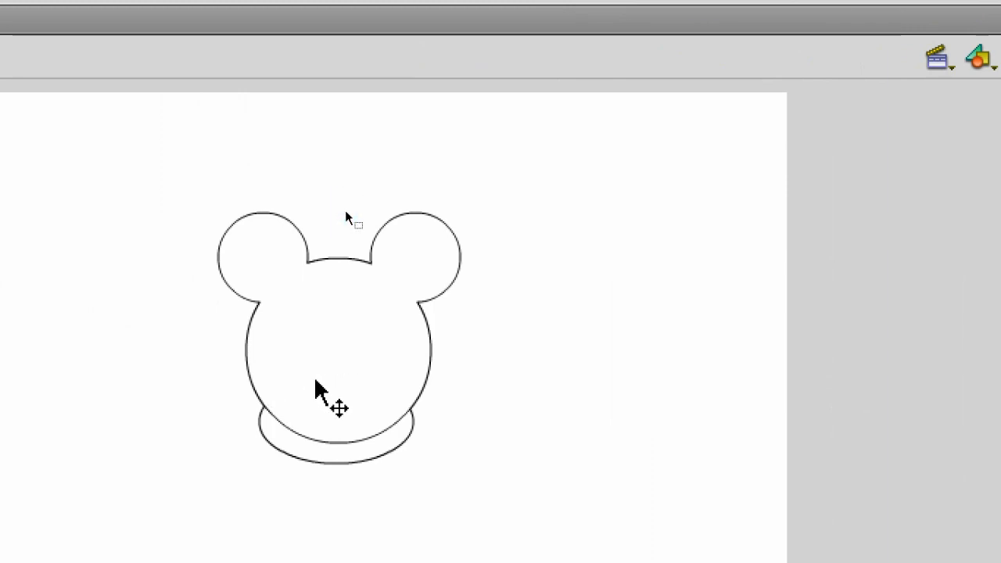
click(318, 443)
key(Delete)
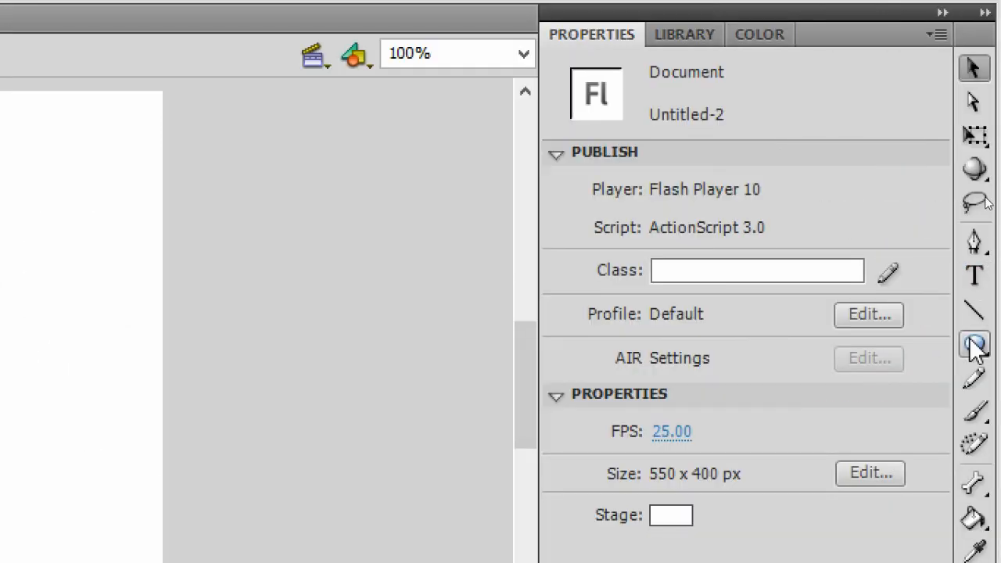
Draw a small oval chin centered on the bottom edge of the muzzle and delete the overlapping arcs to merge it into the outline.
click(975, 344)
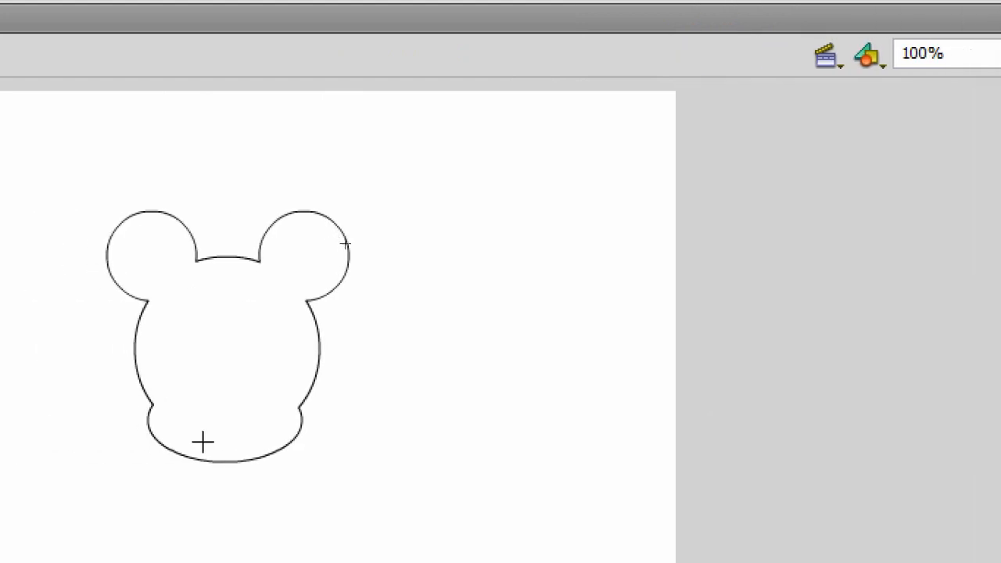
drag(201, 435, 250, 477)
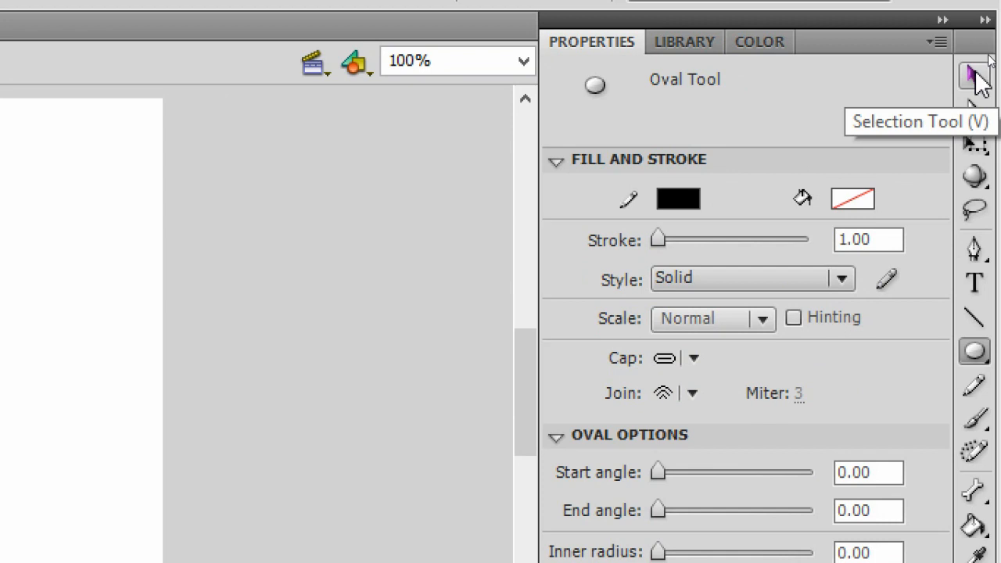
click(980, 83)
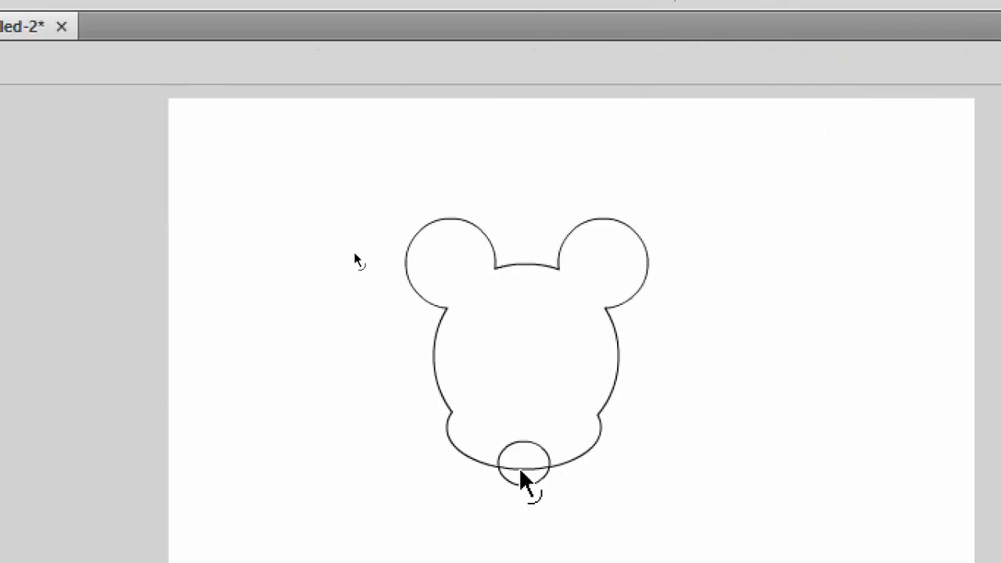
click(529, 441)
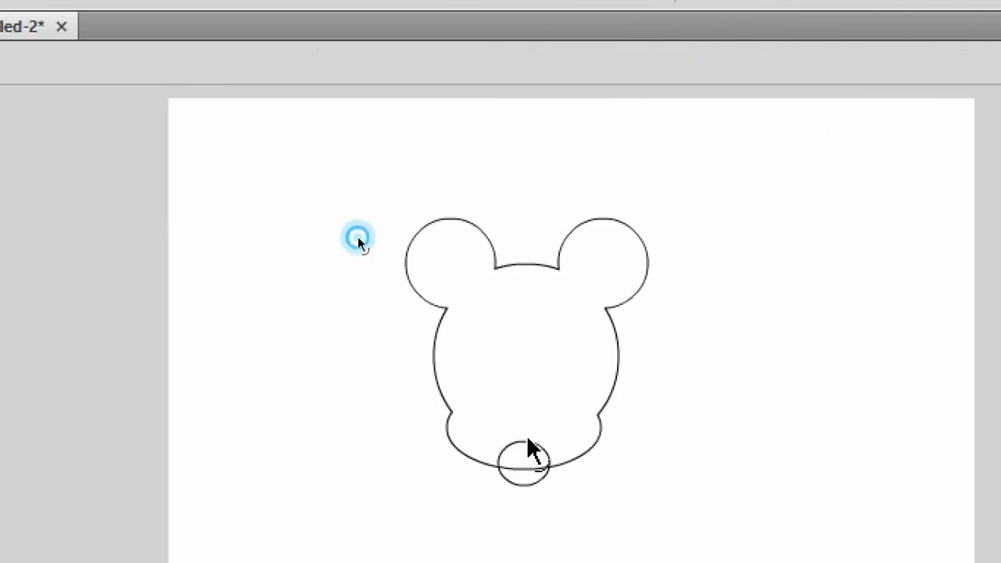
key(Delete)
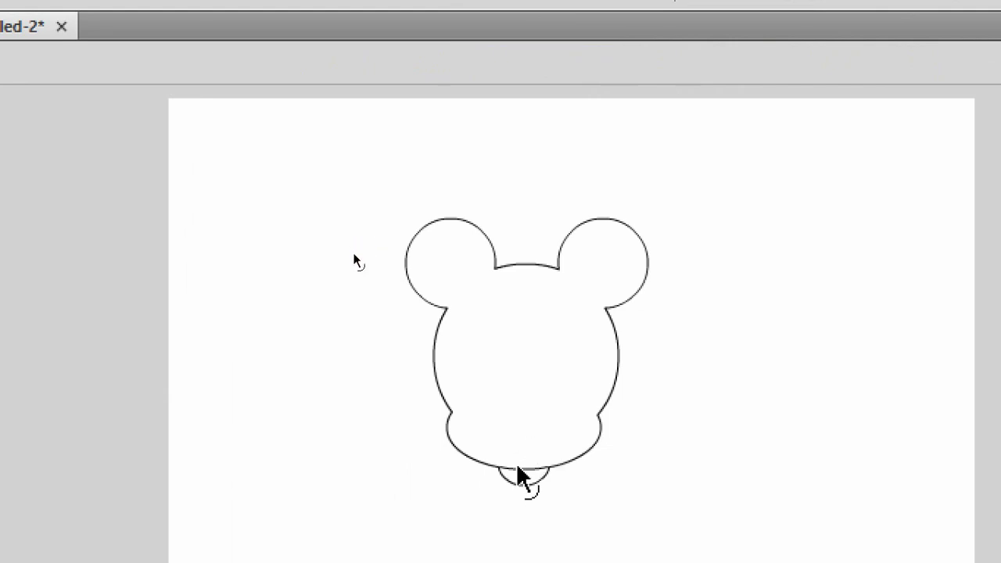
click(526, 467)
key(Delete)
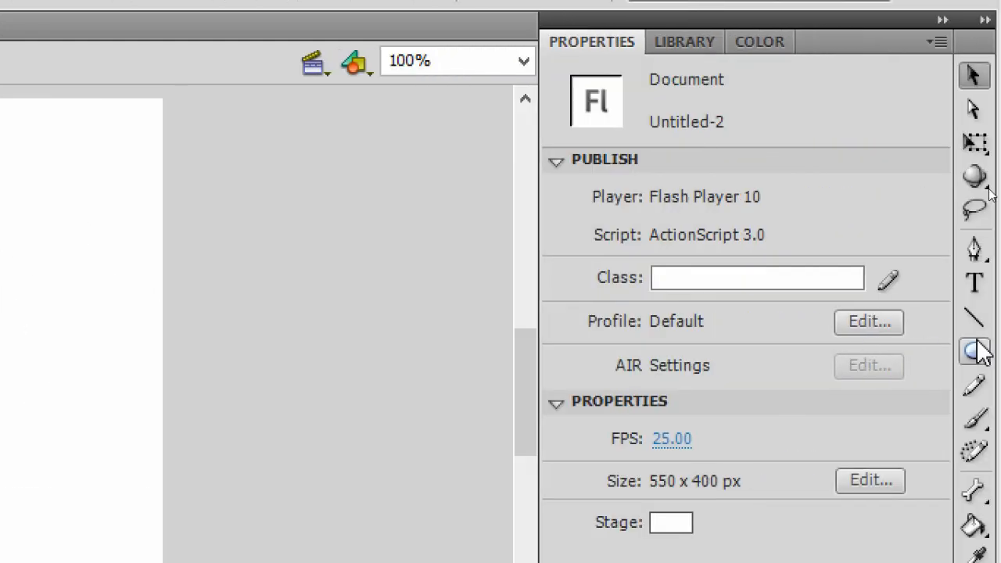
Draw two tall outlined ovals side by side inside the face, overlapping each other in the middle.
click(974, 351)
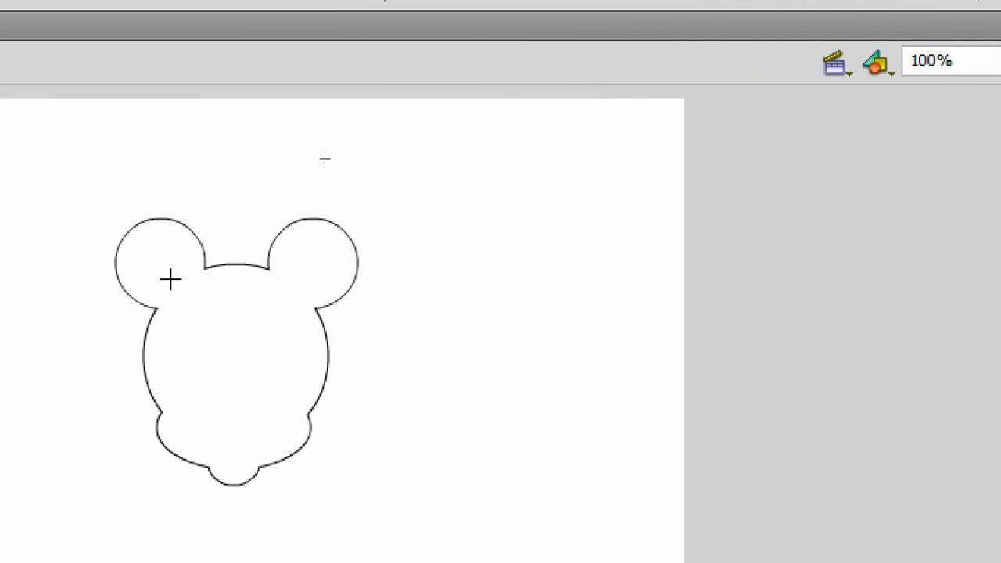
mouse_move(213, 335)
mouse_down()
mouse_move(232, 400)
mouse_move(251, 406)
mouse_up()
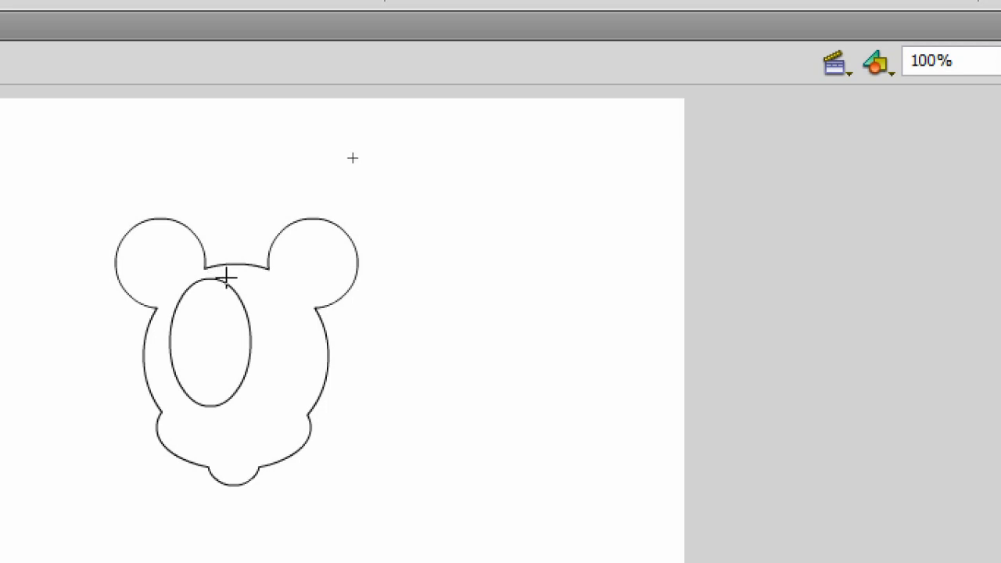
drag(225, 276, 298, 408)
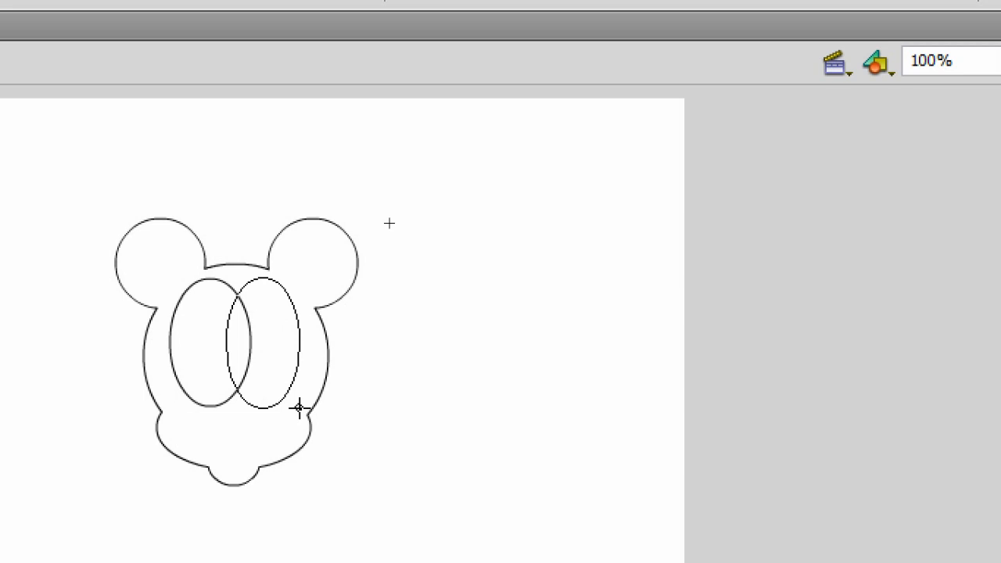
drag(301, 407, 297, 406)
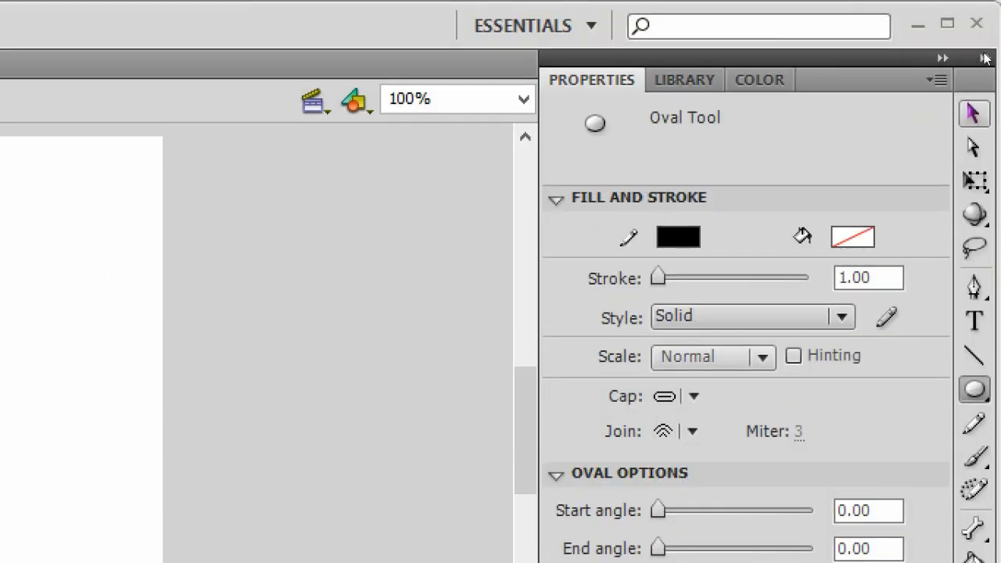
Delete the two inner arcs where the tall face ovals overlap so they form one outline.
click(973, 114)
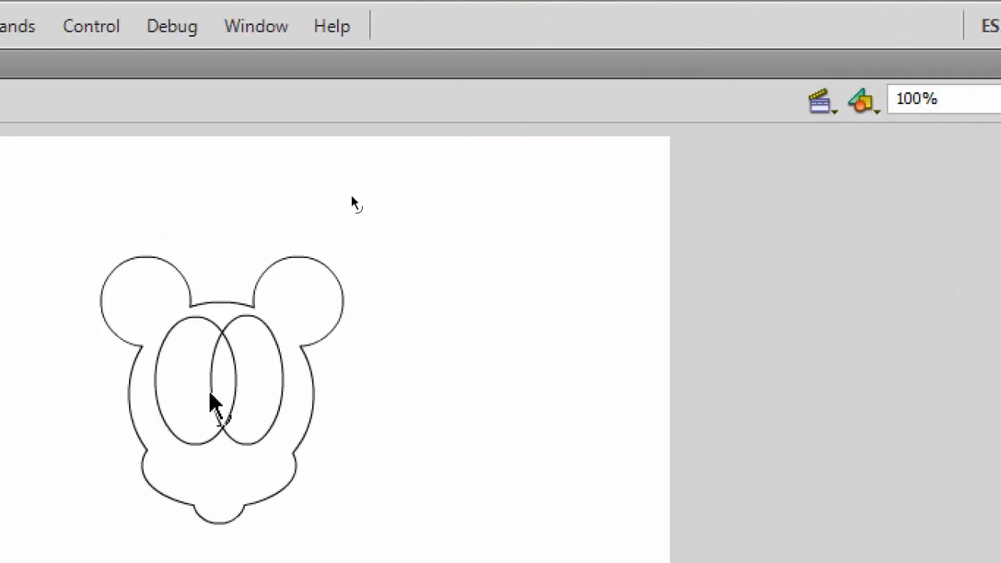
click(211, 395)
key(Delete)
click(366, 195)
key(Delete)
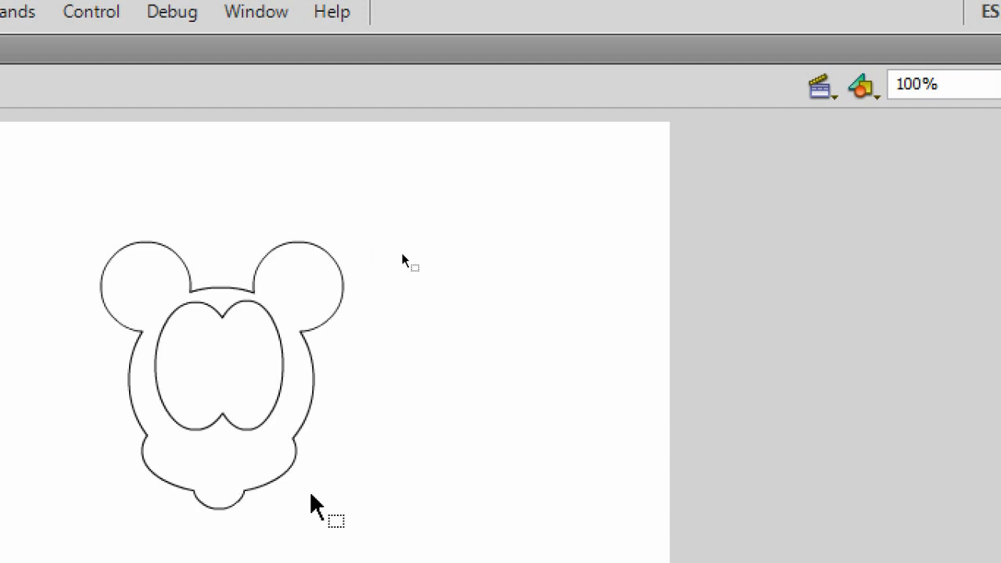
Undo the face ovals, the chin, the muzzle and the head back to the two separate ear circles.
key(ctrl+z)
key(ctrl+z)
key(ctrl+z)
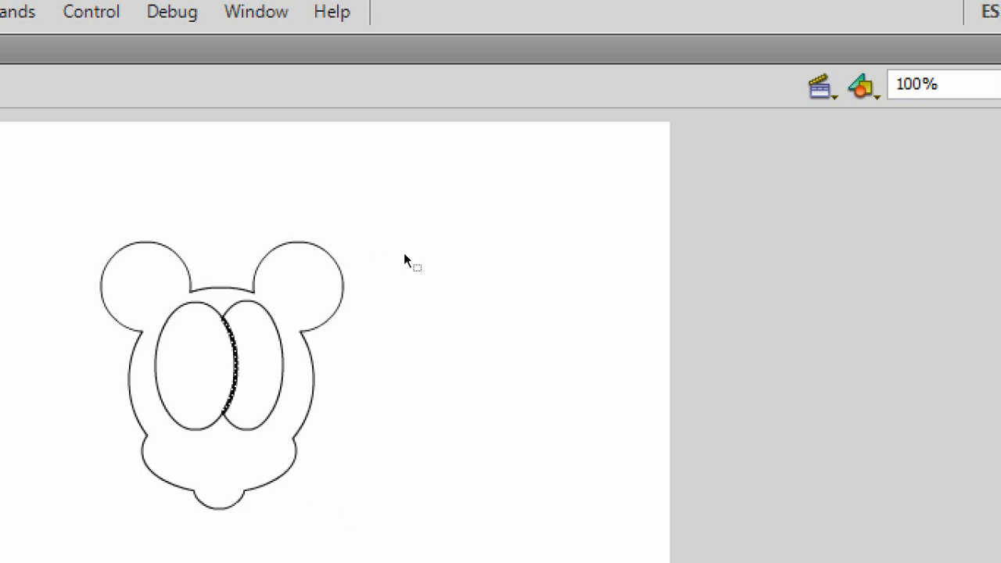
key(ctrl+y)
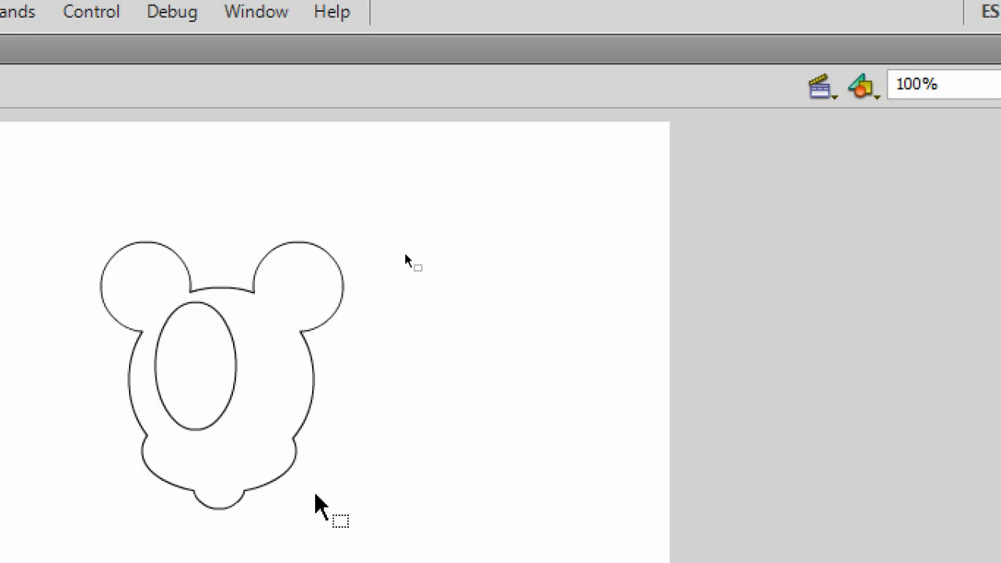
key(ctrl+y)
key(ctrl+z)
key(ctrl+z)
key(ctrl+z)
key(ctrl+z)
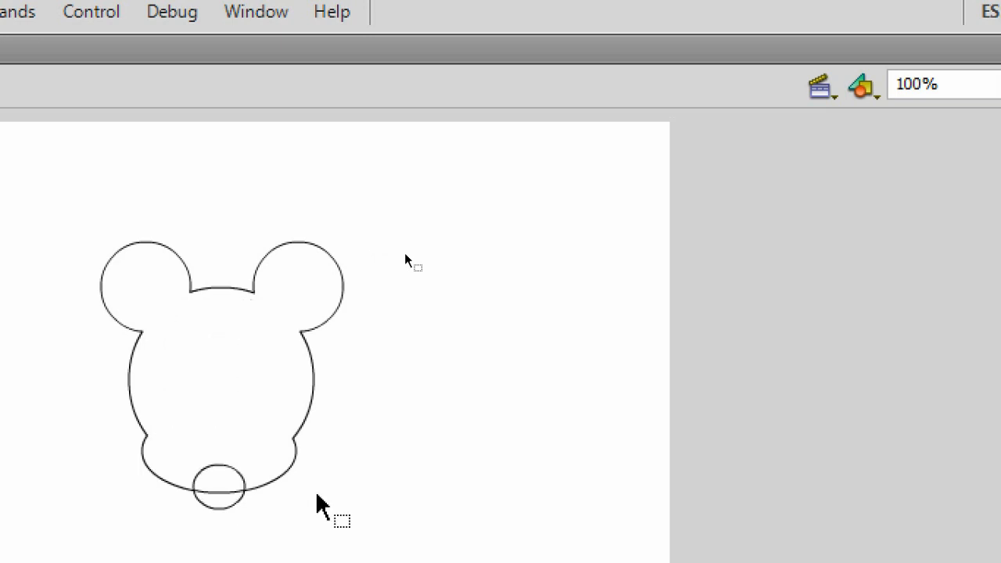
key(ctrl+z)
key(ctrl+z)
key(ctrl+z)
key(ctrl+z)
key(ctrl+z)
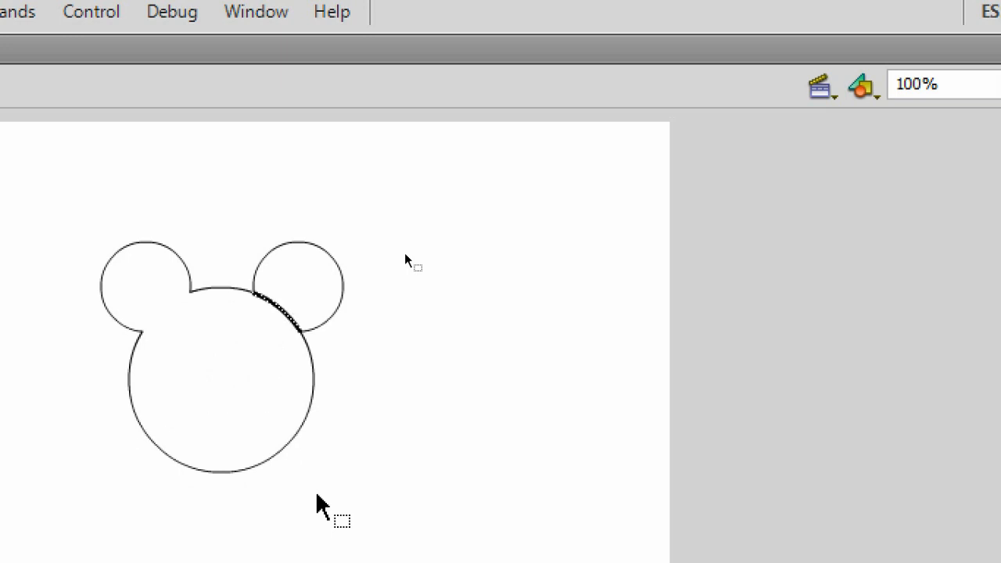
key(ctrl+z)
key(ctrl+z)
key(ctrl+z)
key(ctrl+z)
key(ctrl+z)
key(ctrl+z)
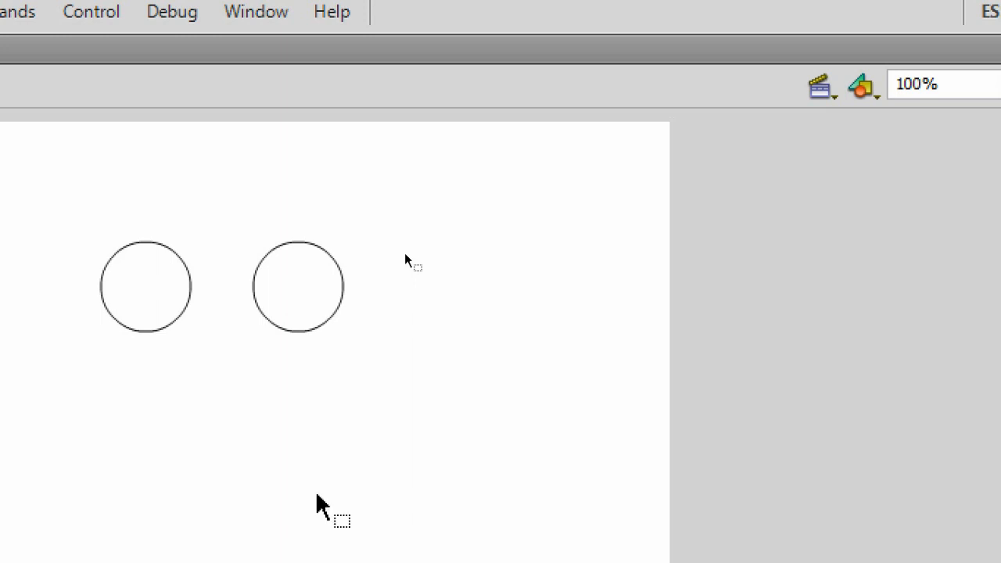
Redo the head circle, the ear merges and the wide muzzle oval, keeping the muzzle's overlapping arcs, and deselect everything.
key(ctrl+y)
key(ctrl+y)
key(ctrl+y)
key(ctrl+y)
key(ctrl+y)
key(ctrl+y)
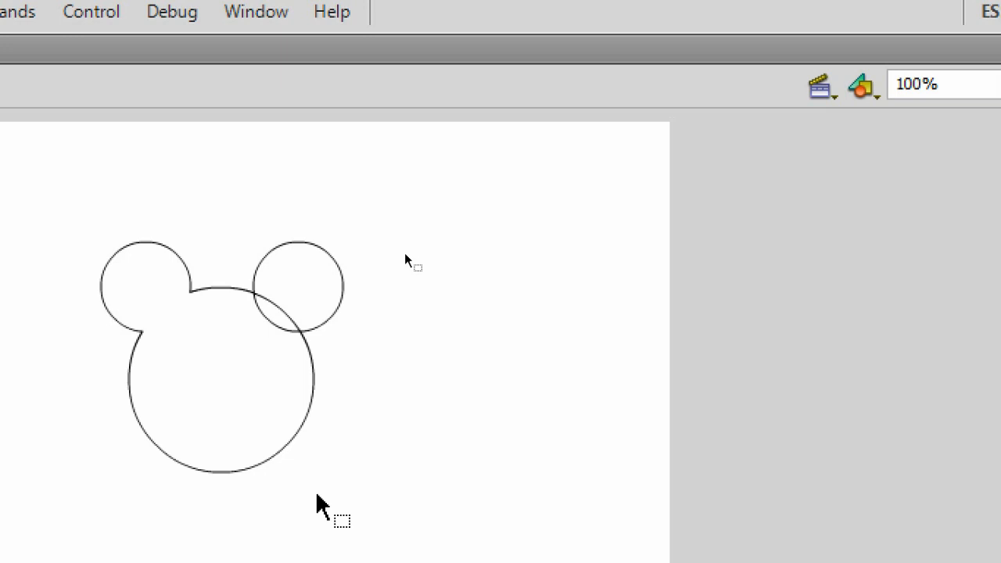
key(ctrl+y)
key(ctrl+y)
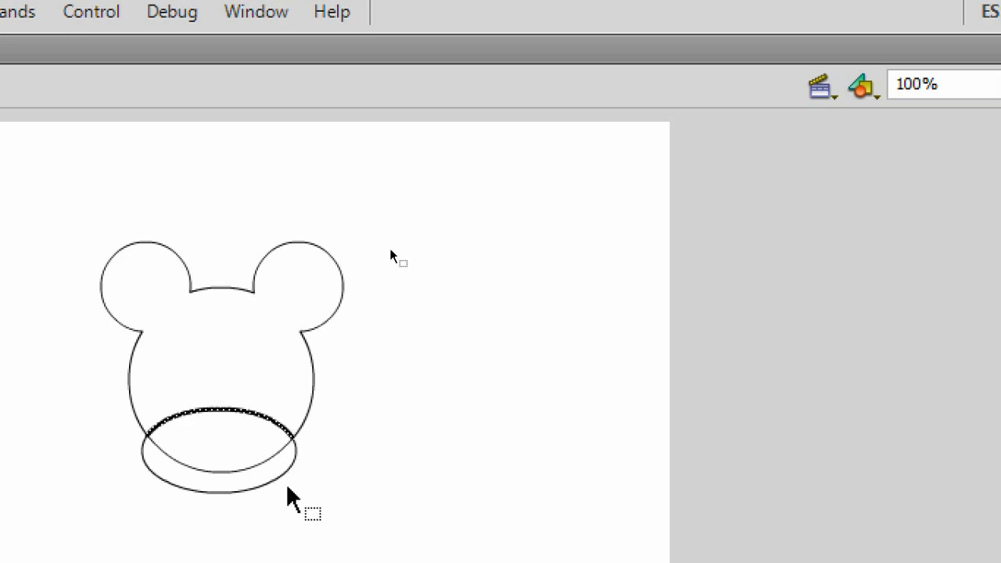
click(386, 473)
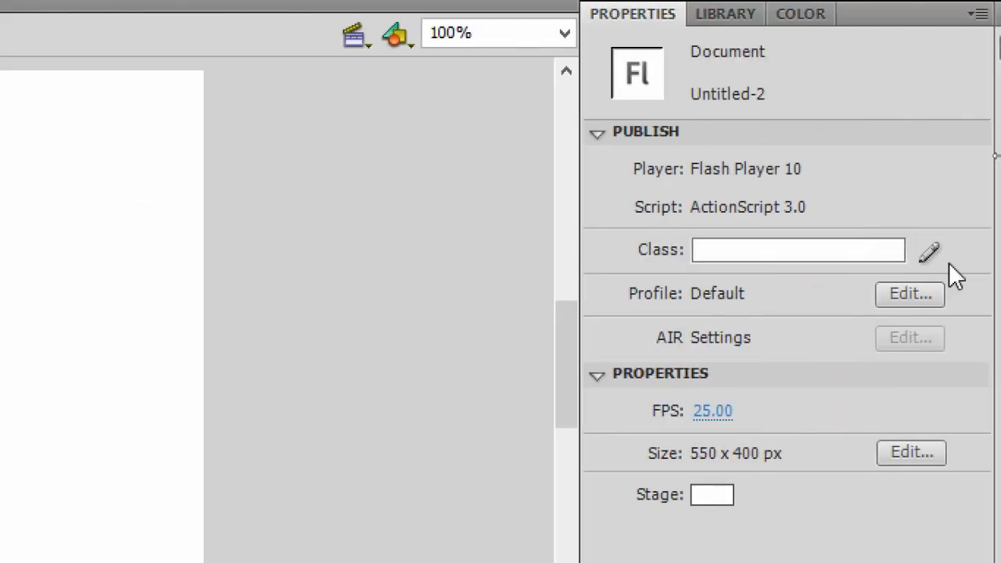
Draw a tall outlined oval in the left half of the face, its lower end overlapping the muzzle oval; undo misplaced attempts.
key(o)
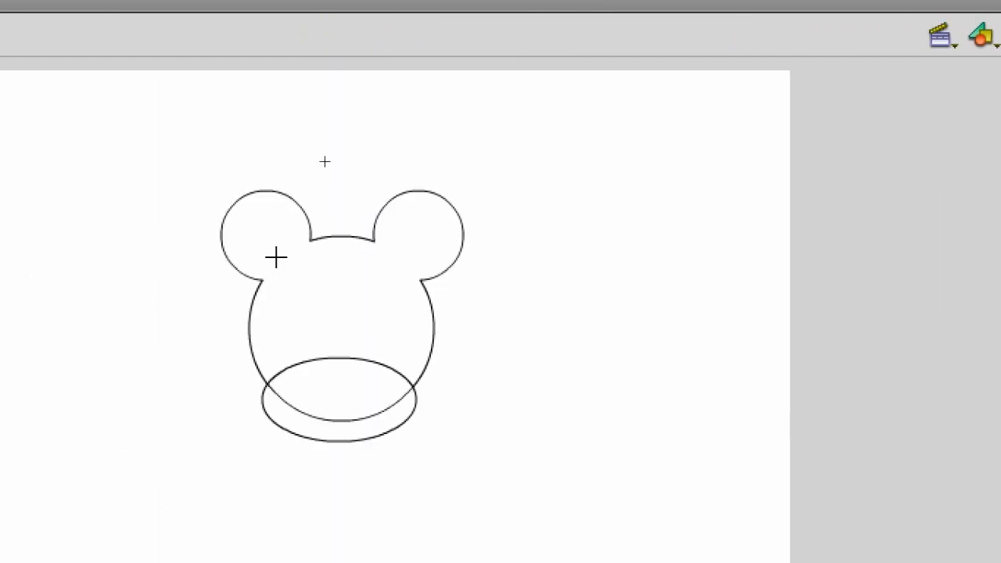
drag(276, 257, 364, 383)
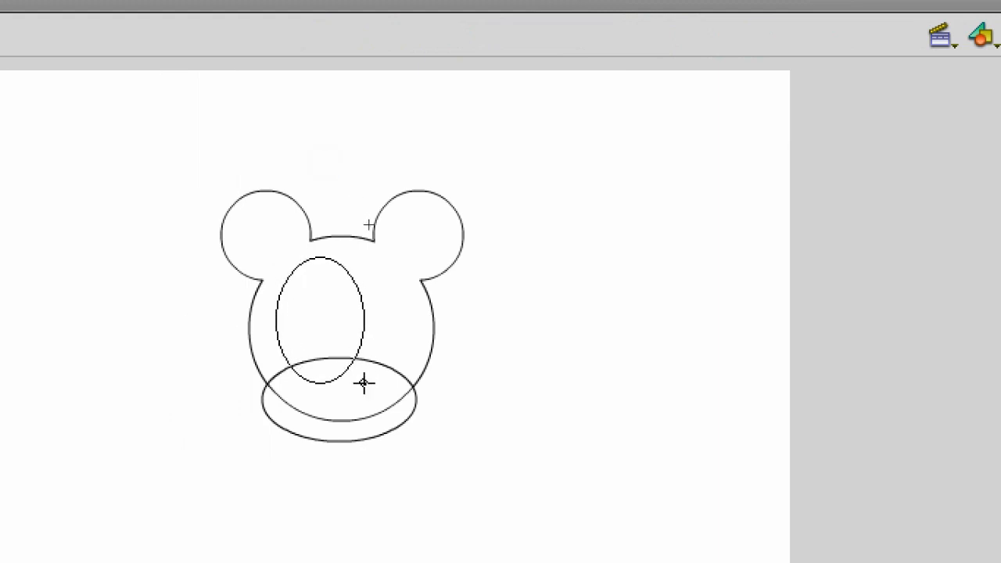
drag(364, 383, 363, 382)
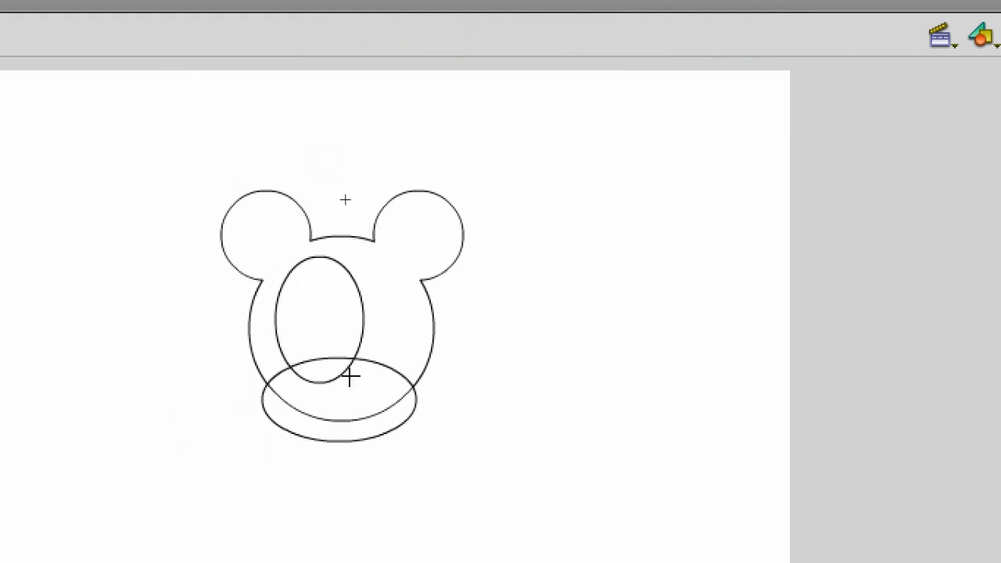
key(ctrl+z)
drag(268, 243, 341, 375)
key(ctrl+z)
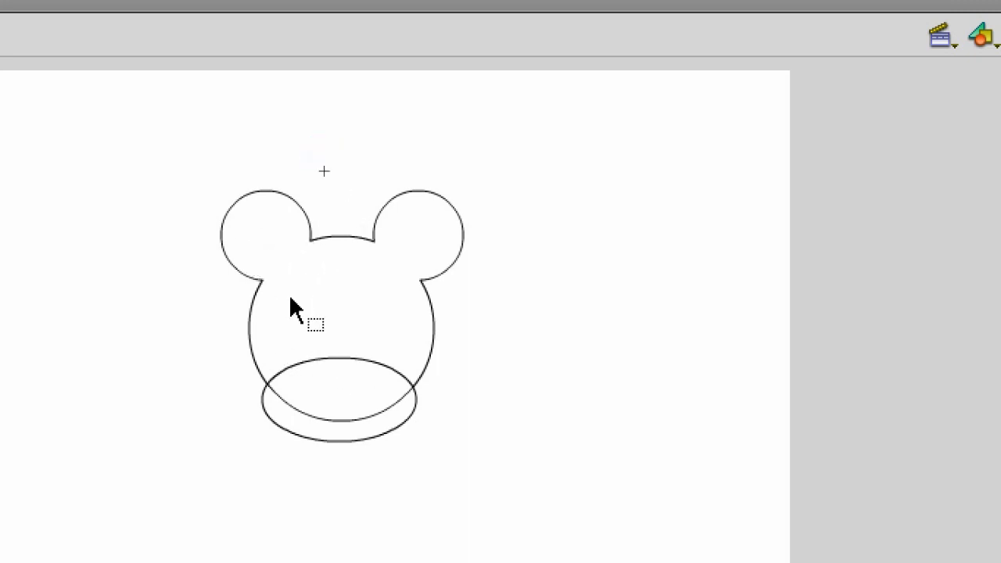
mouse_move(263, 251)
mouse_down()
mouse_move(302, 268)
mouse_move(375, 365)
mouse_move(362, 375)
mouse_up()
key(ctrl+z)
drag(273, 251, 361, 386)
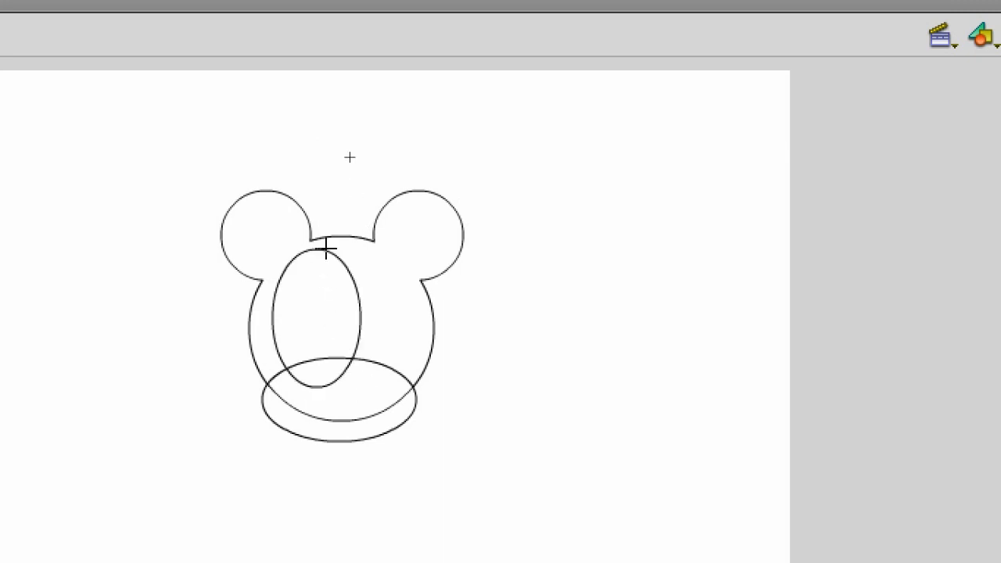
Draw a matching tall oval in the right half of the face, overlapping the left one and the muzzle; undo the misplaced attempt.
drag(326, 249, 412, 385)
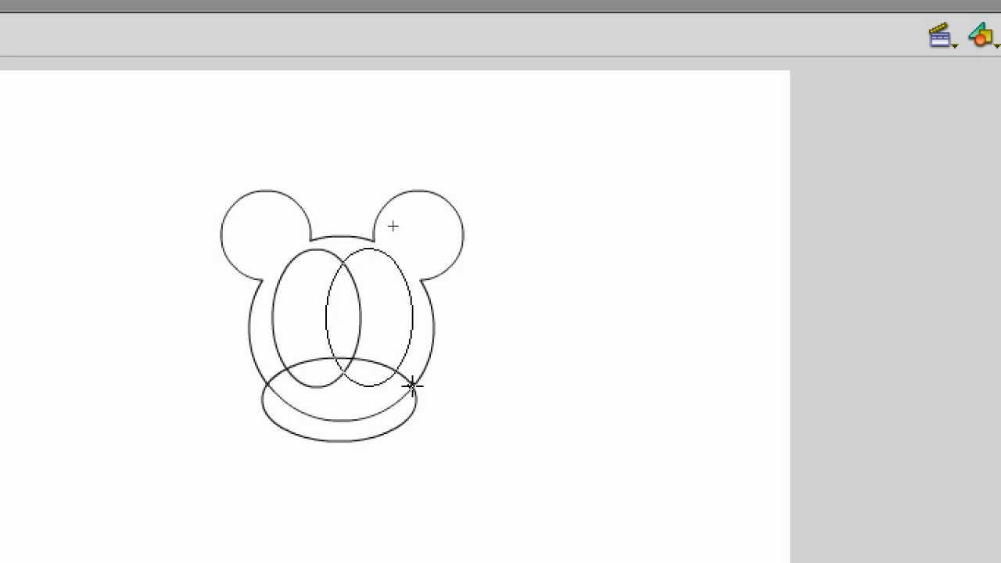
drag(412, 386, 415, 386)
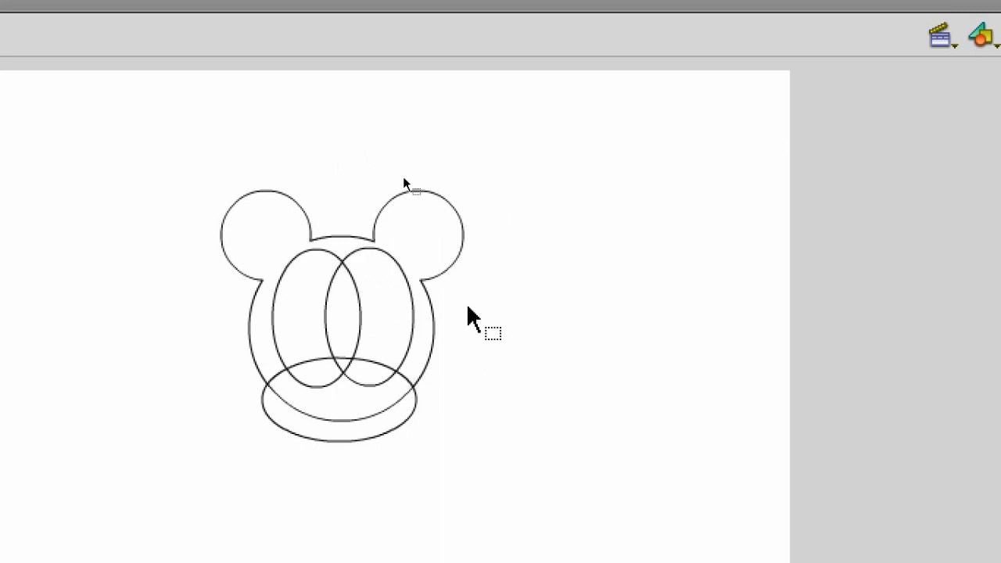
key(ctrl+z)
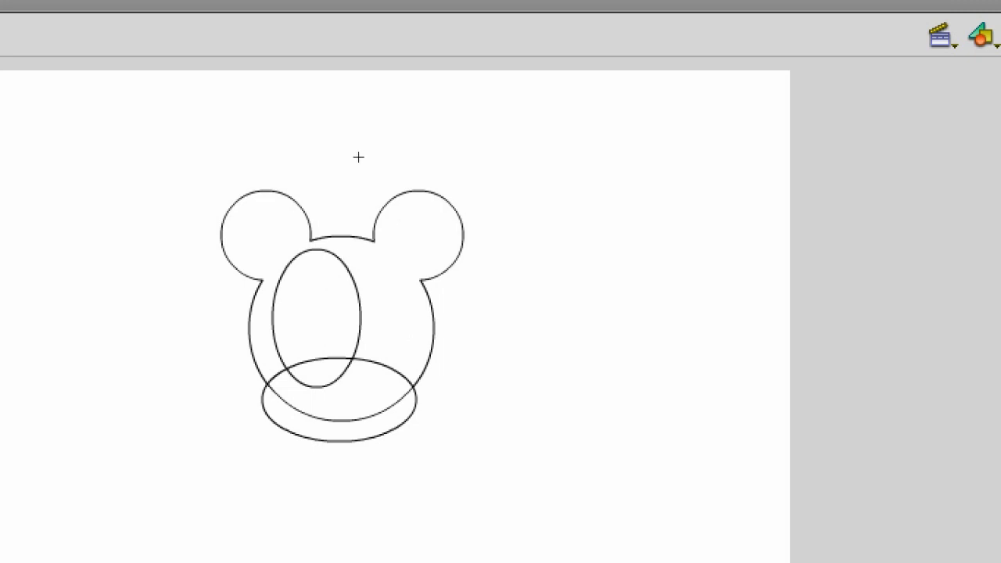
drag(334, 249, 408, 385)
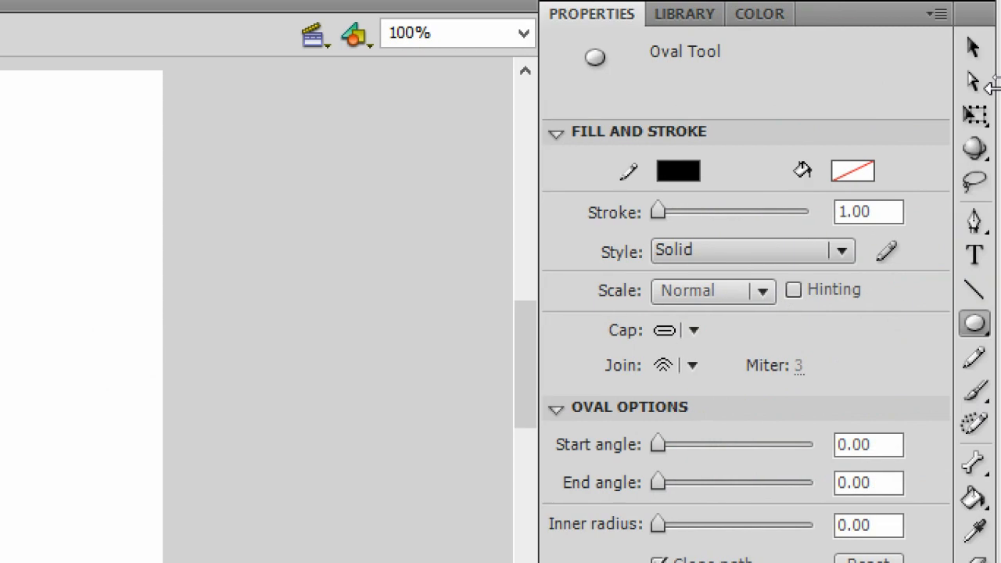
Delete the two inner arcs between the overlapping tall ovals above the muzzle.
click(975, 73)
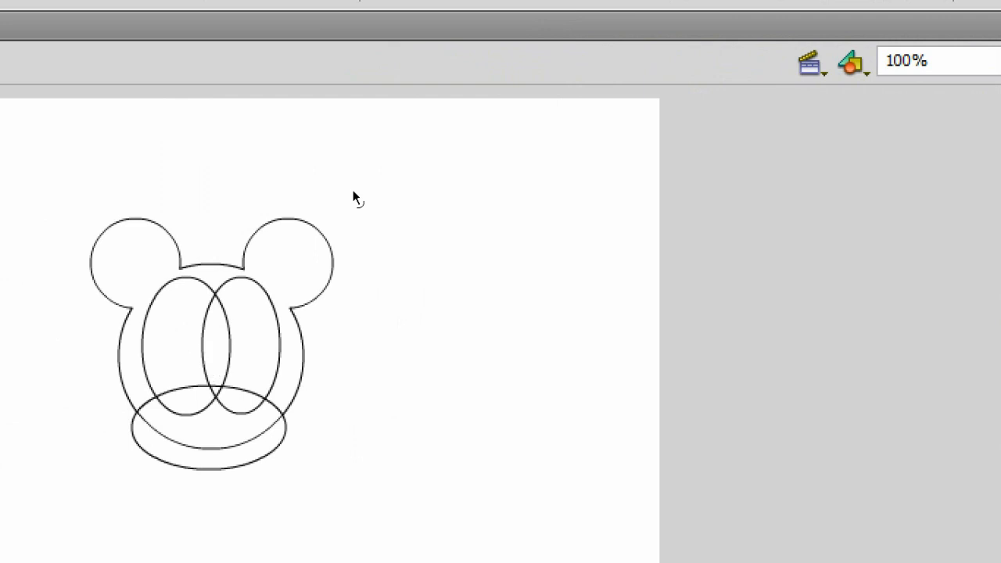
click(203, 346)
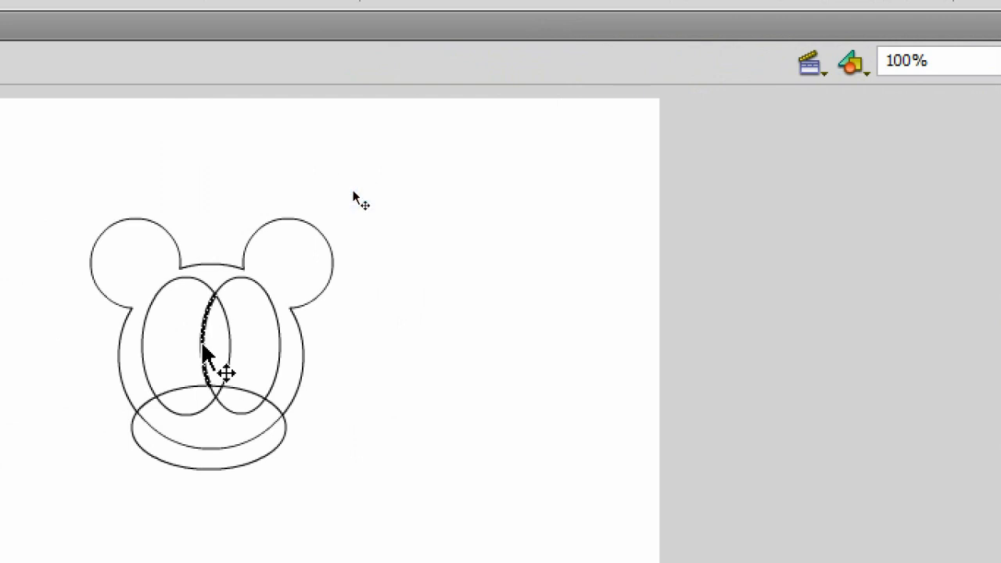
key(Delete)
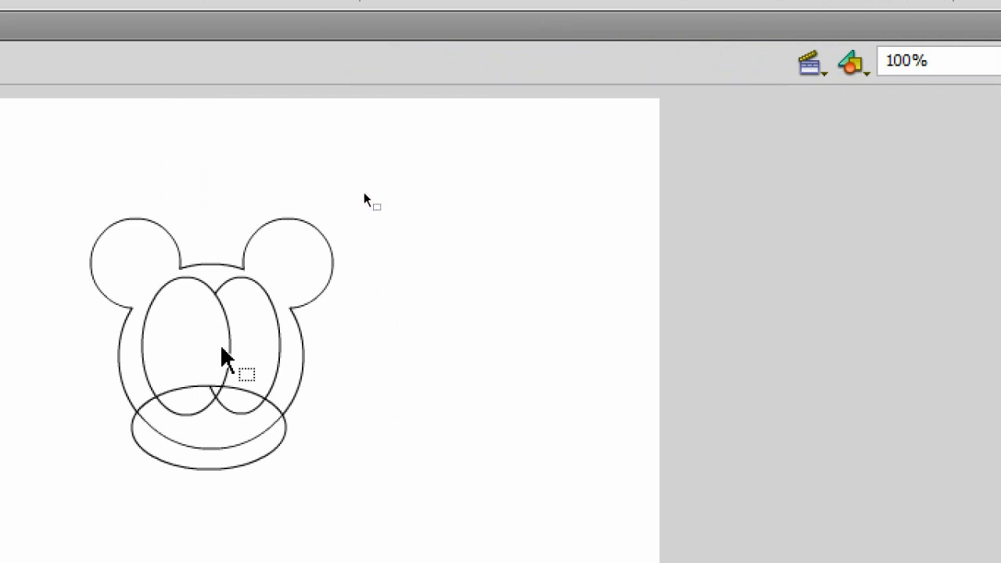
click(366, 195)
Delete the right part of the muzzle's upper arc and the right tall oval's lower arc inside the muzzle.
click(235, 390)
key(Delete)
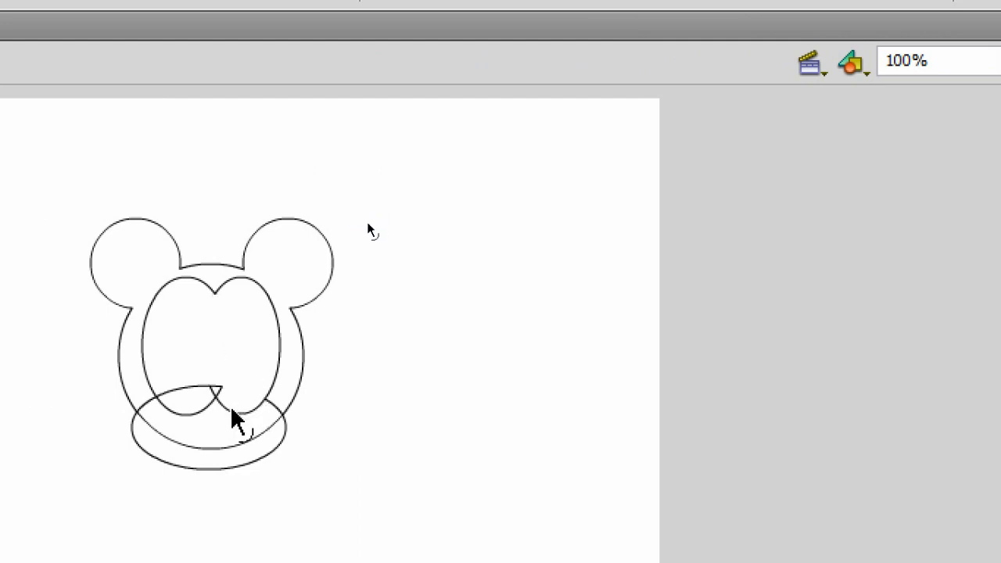
click(234, 411)
key(Delete)
click(220, 393)
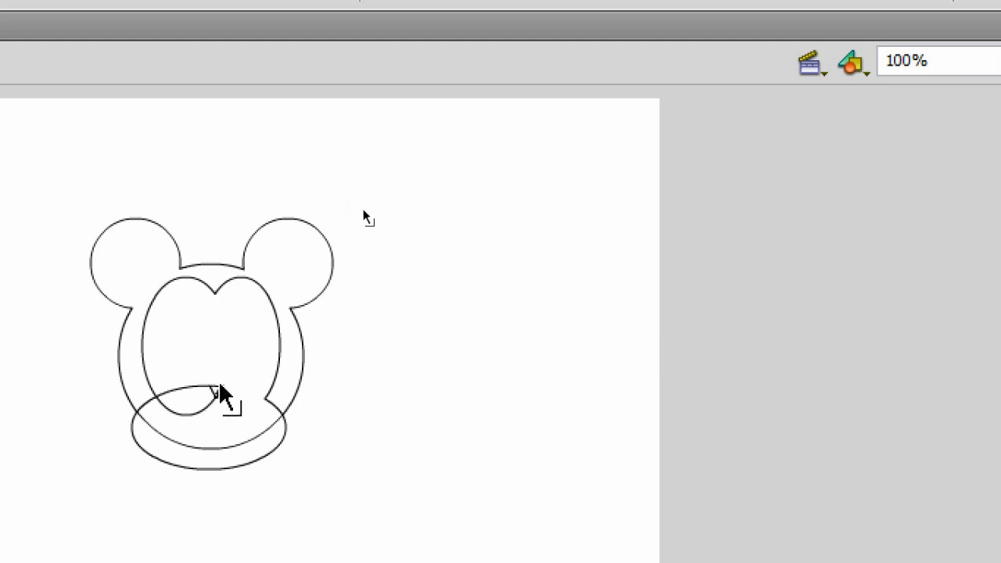
Delete the remaining segments inside the face and muzzle: upper-left muzzle arc, left oval's lower end, small triangle and head's lower arc.
click(368, 205)
click(355, 211)
click(210, 410)
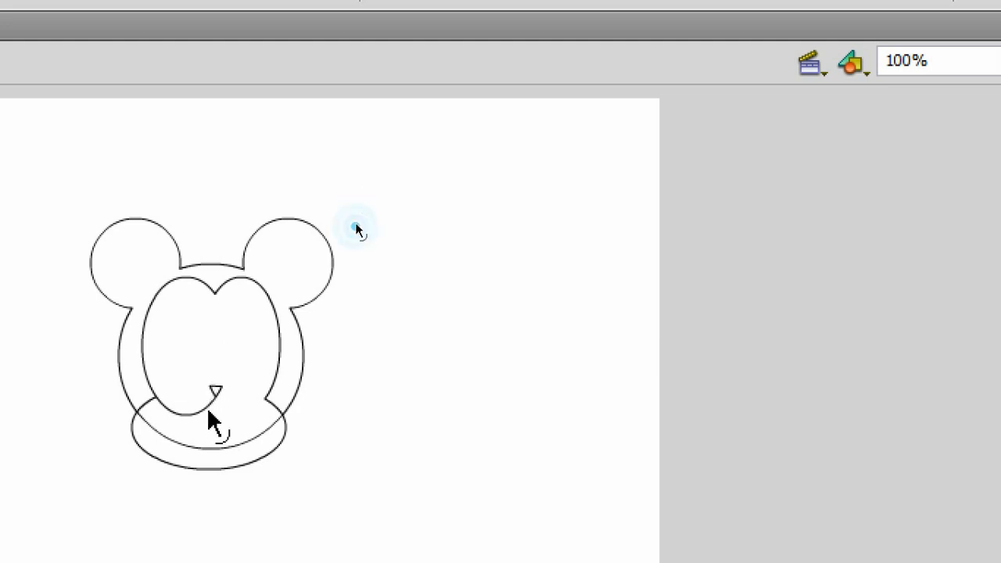
key(Delete)
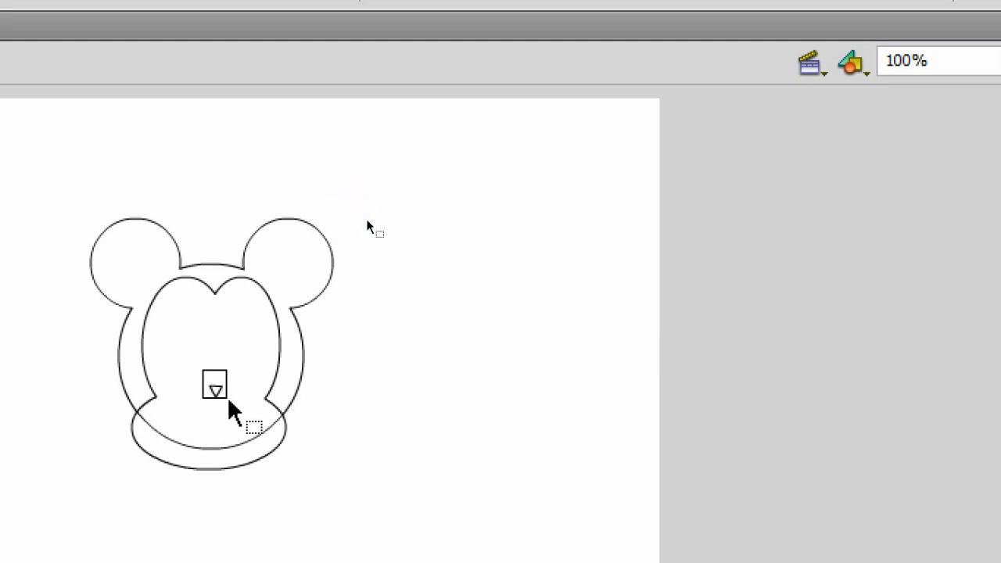
click(247, 443)
key(Delete)
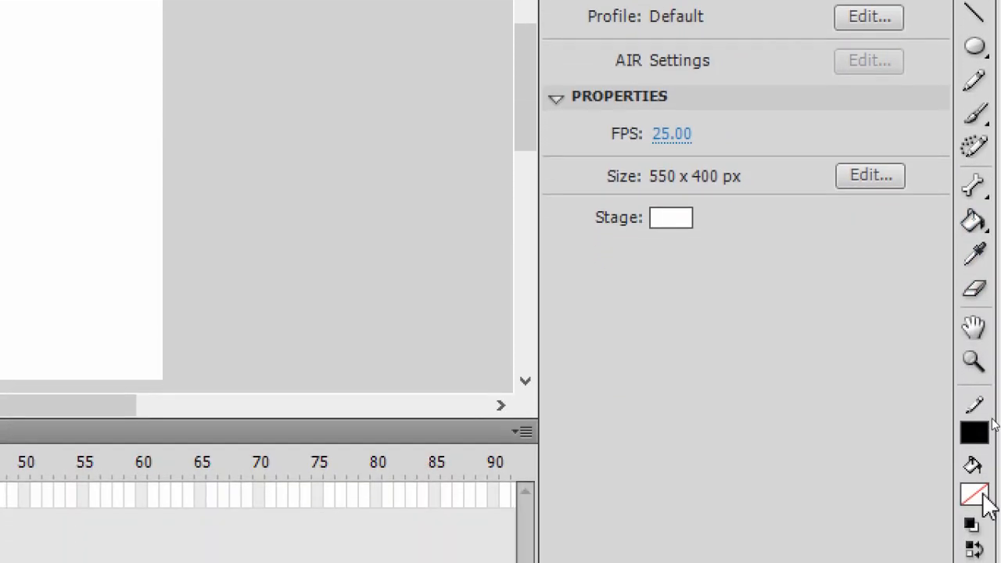
Fill the ears and the head area around the face with black using the Paint Bucket.
click(976, 507)
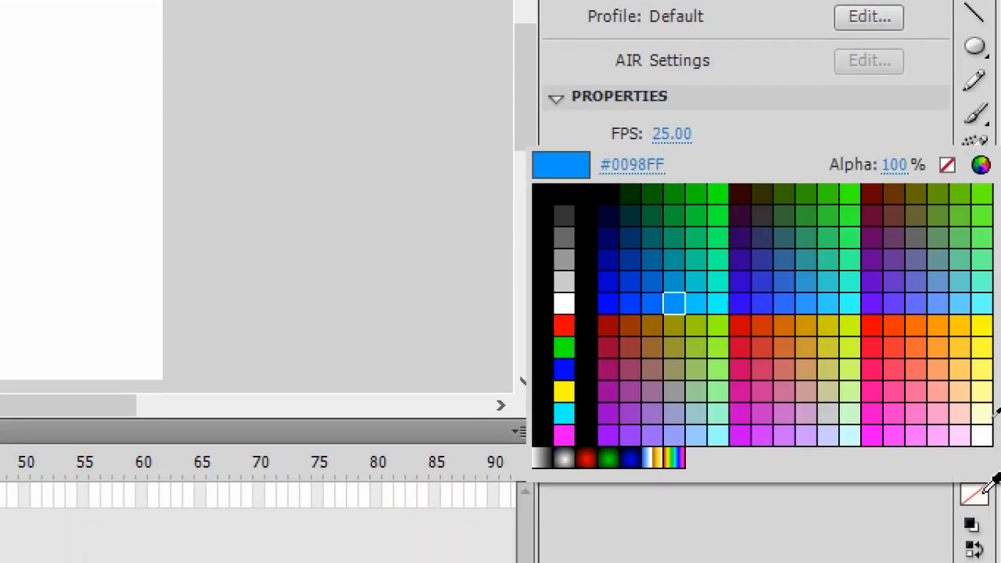
click(785, 272)
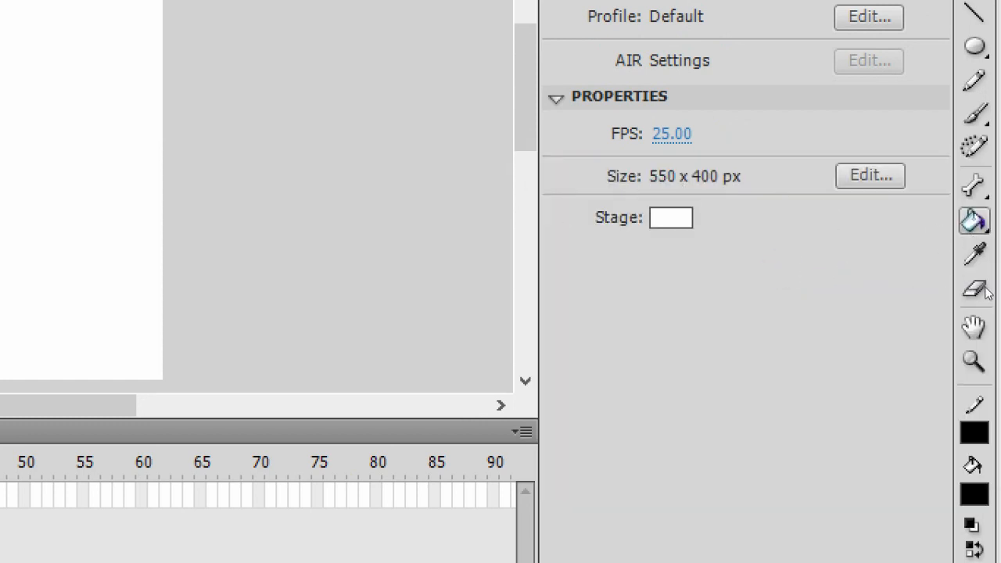
click(972, 228)
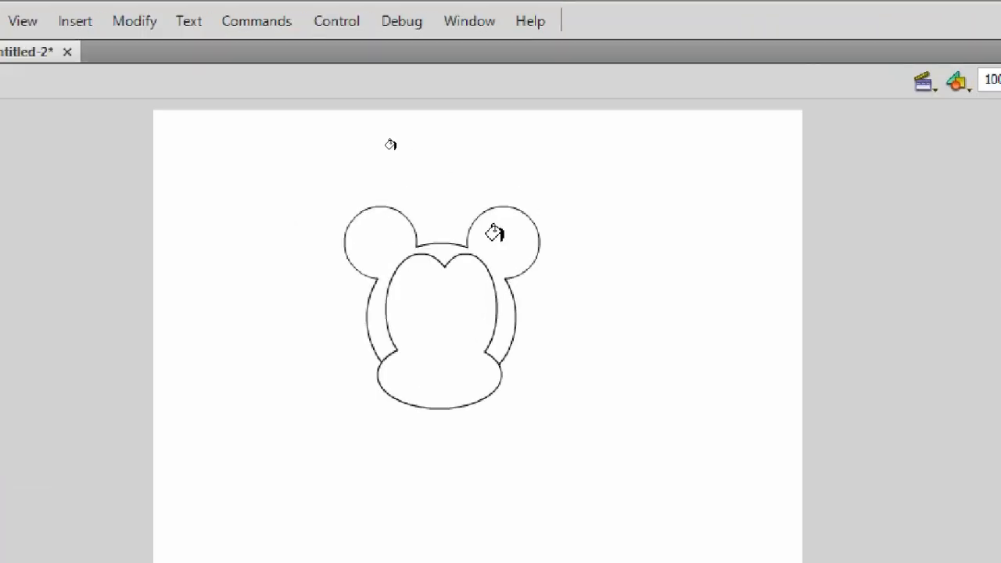
click(491, 272)
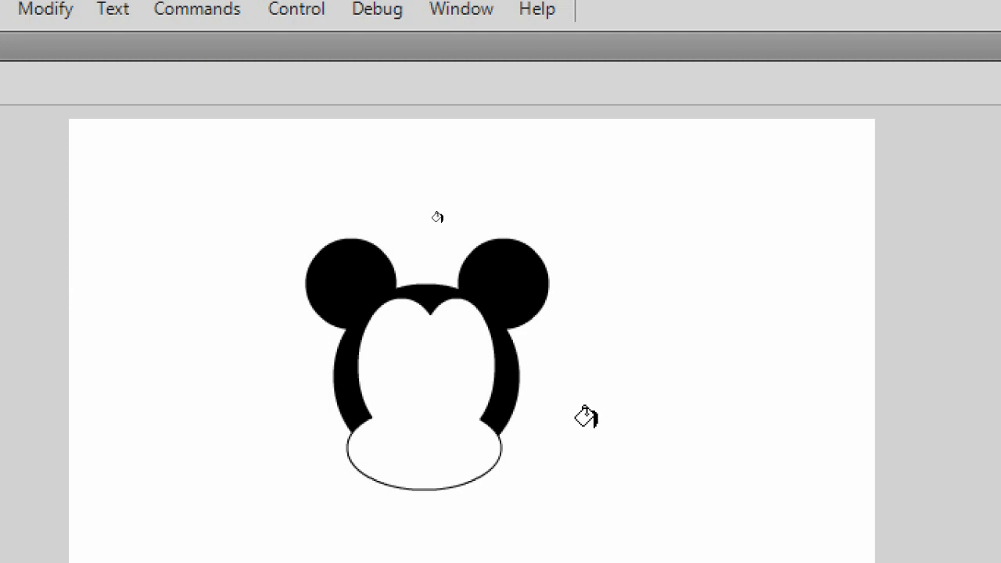
key(v)
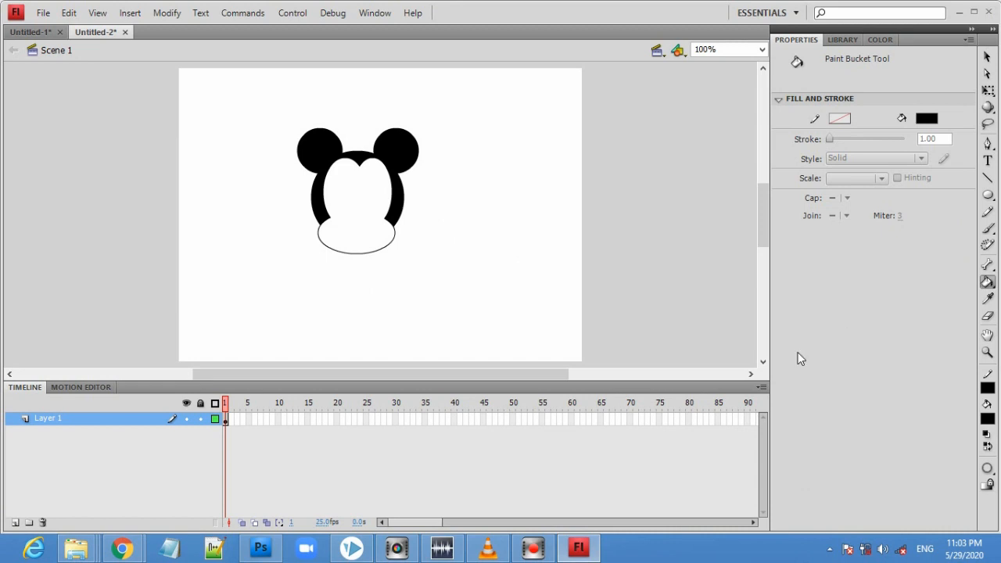
Try to set the fill colour to none while the Paint Bucket is active.
click(988, 423)
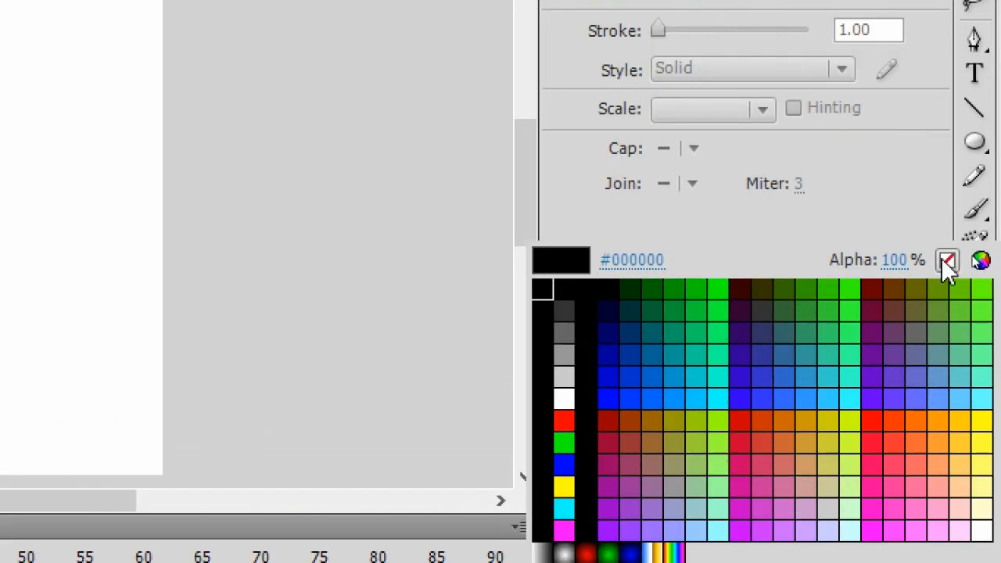
click(946, 263)
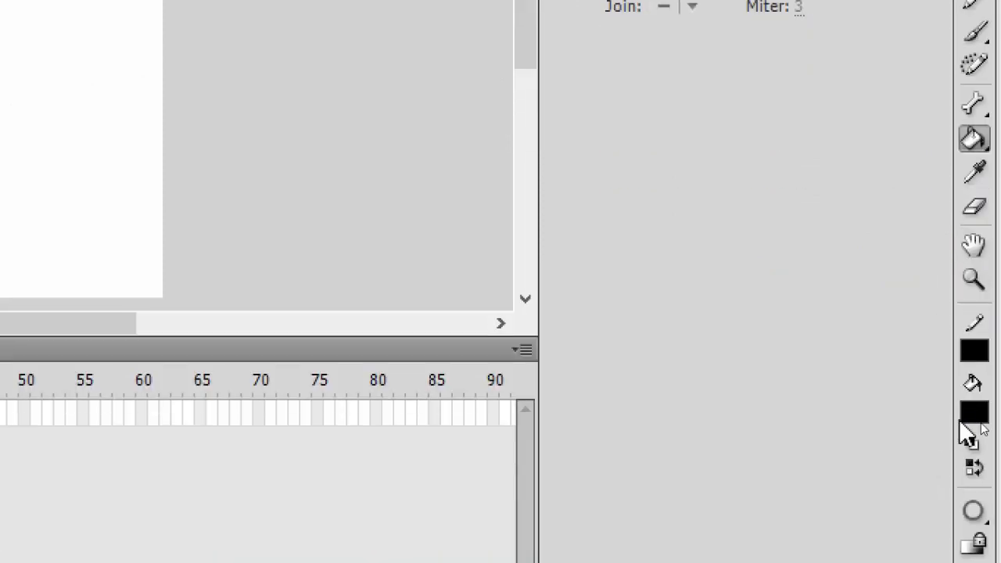
click(975, 448)
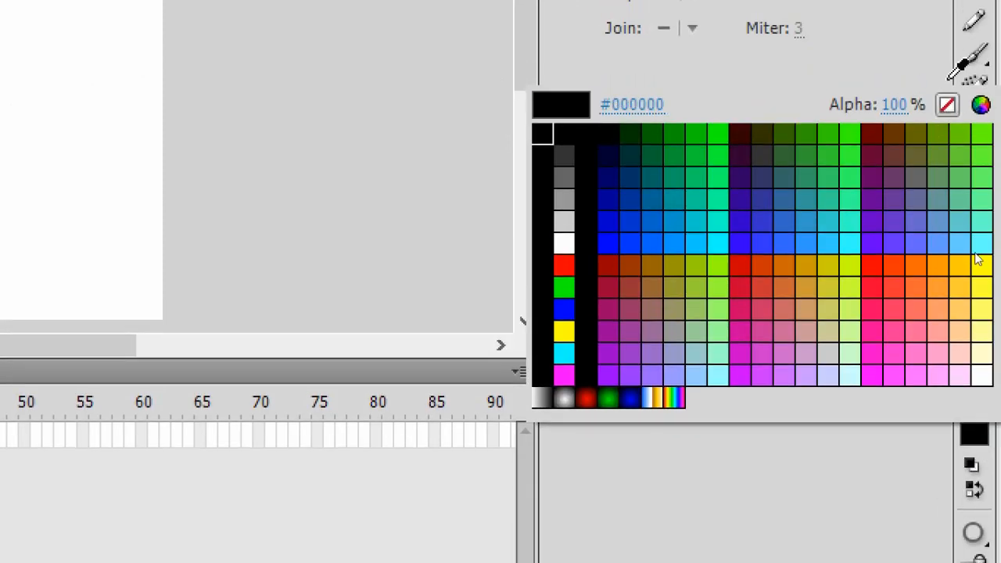
click(947, 82)
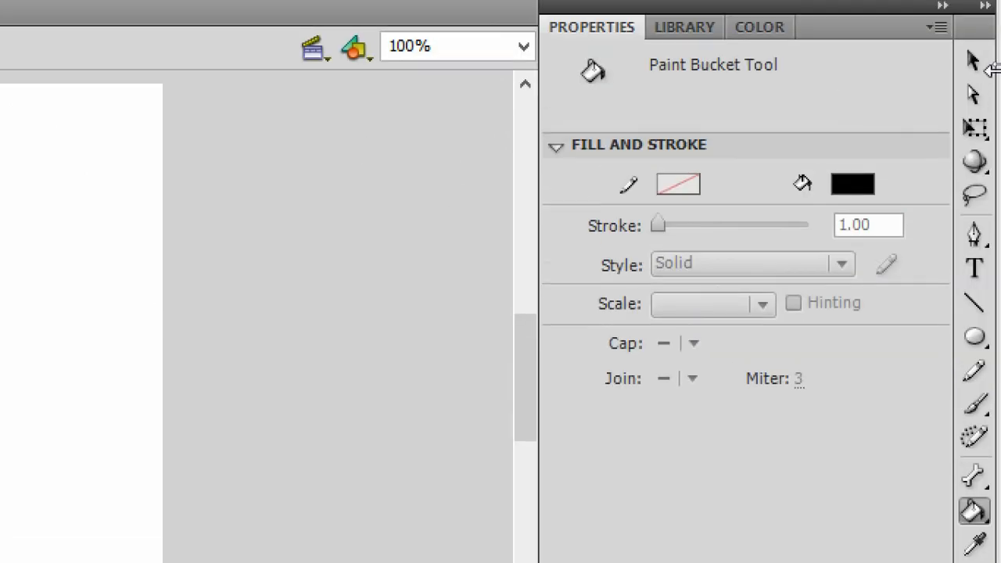
With the fill set to none, draw an eye oval about 30 by 51 px beside the head and a smaller pupil oval at its lower end.
click(974, 72)
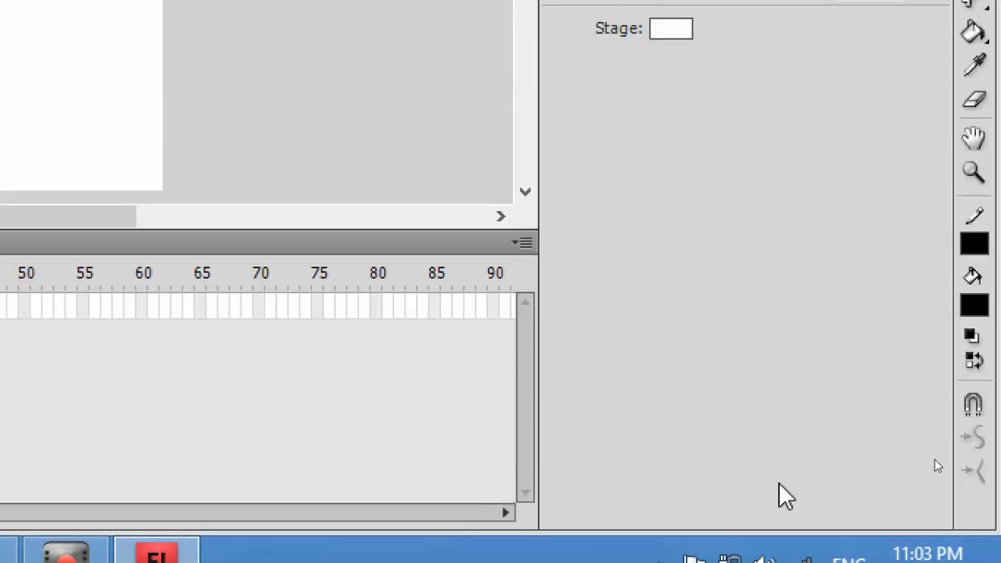
click(974, 305)
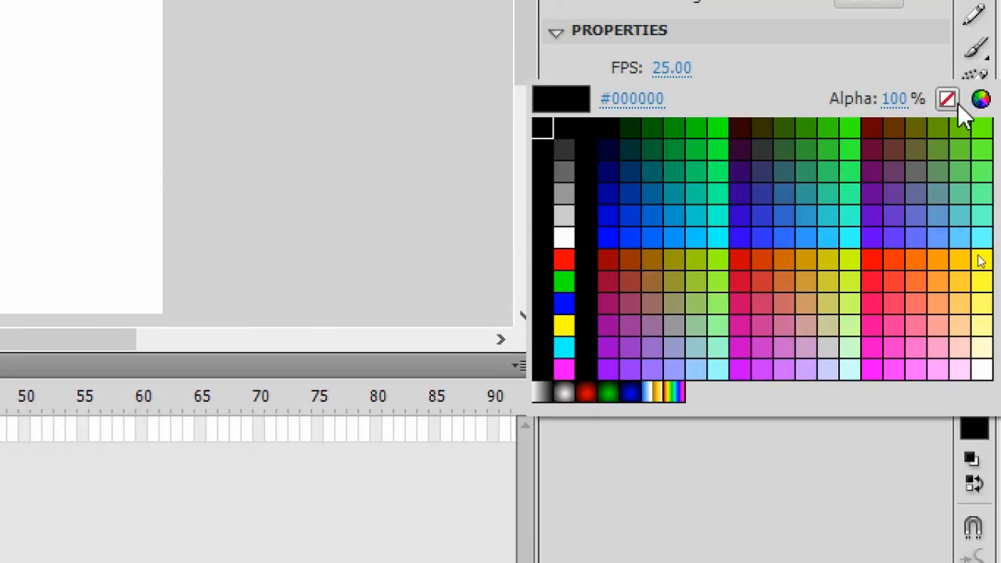
click(947, 24)
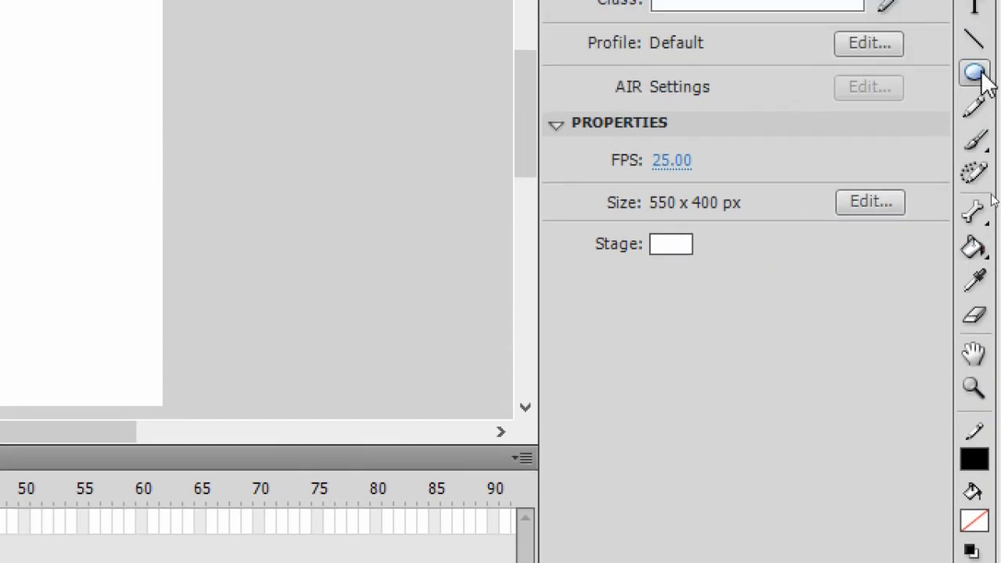
click(975, 73)
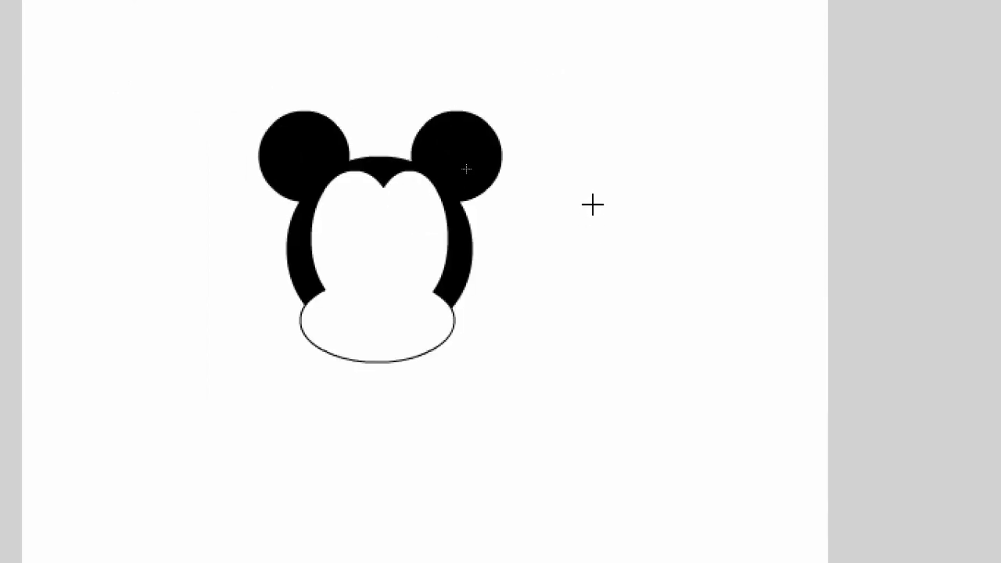
mouse_move(597, 190)
mouse_down()
mouse_move(644, 281)
mouse_move(640, 265)
mouse_up()
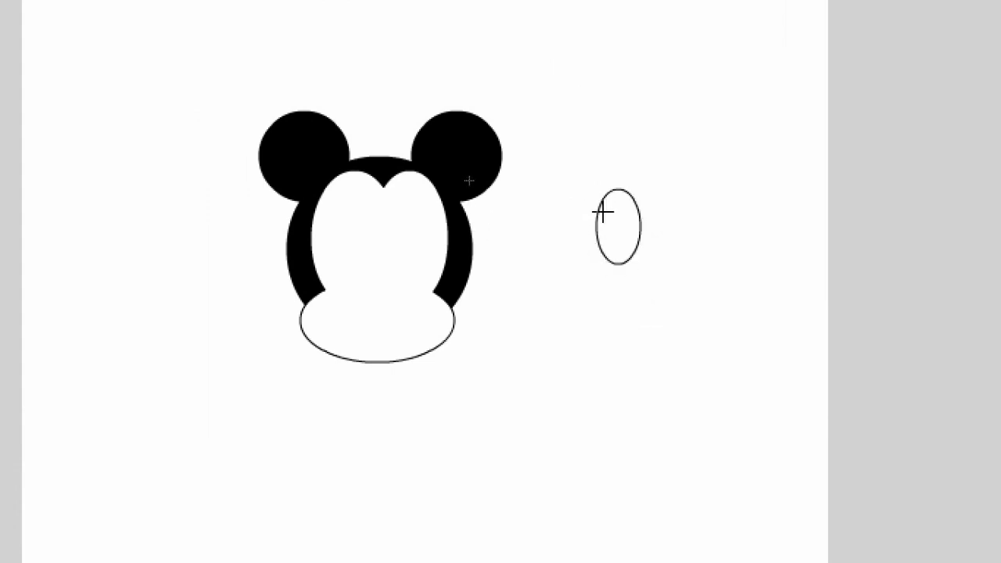
drag(603, 227, 626, 263)
drag(625, 263, 627, 263)
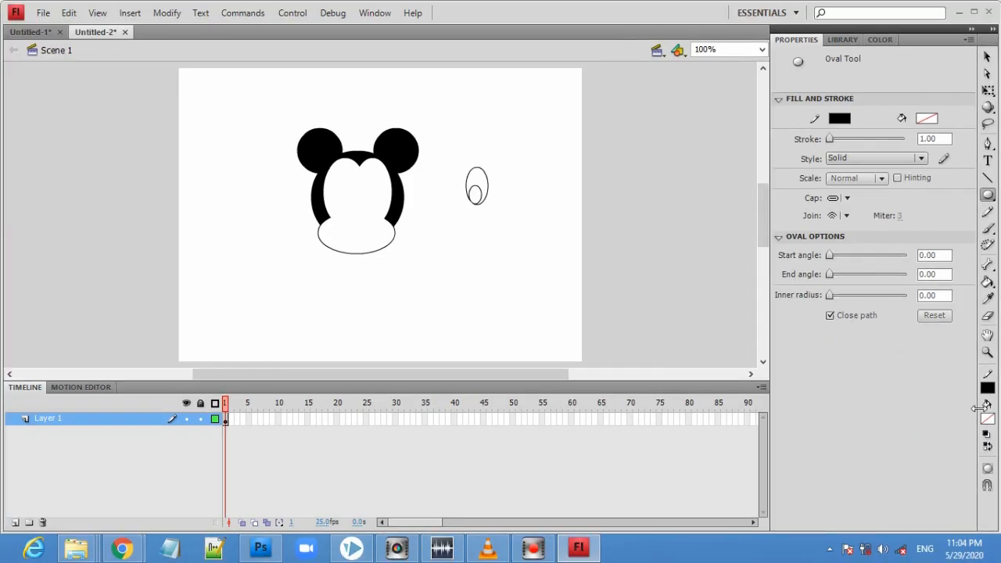
Fill the eye oval around the pupil with white using the Paint Bucket.
click(987, 419)
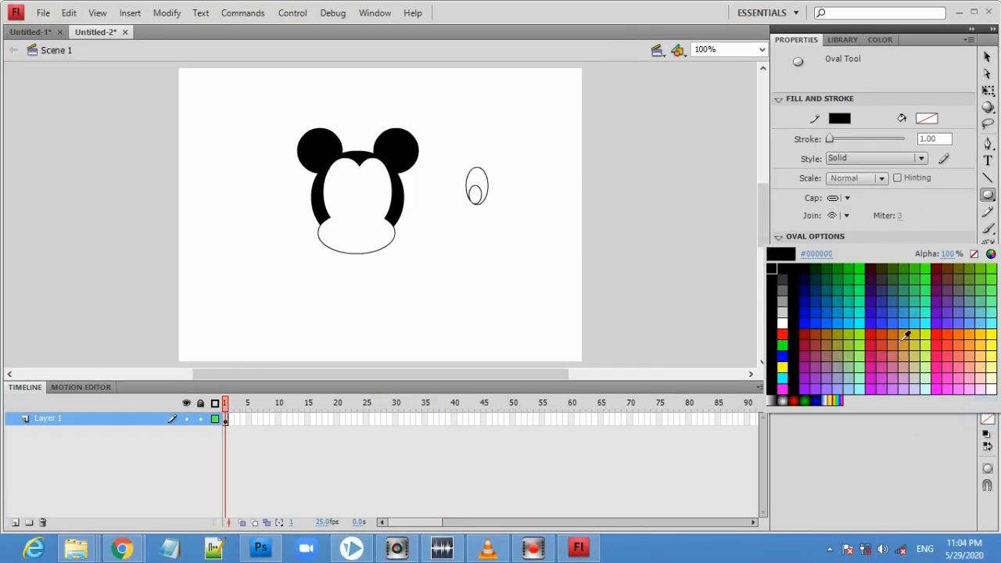
click(783, 321)
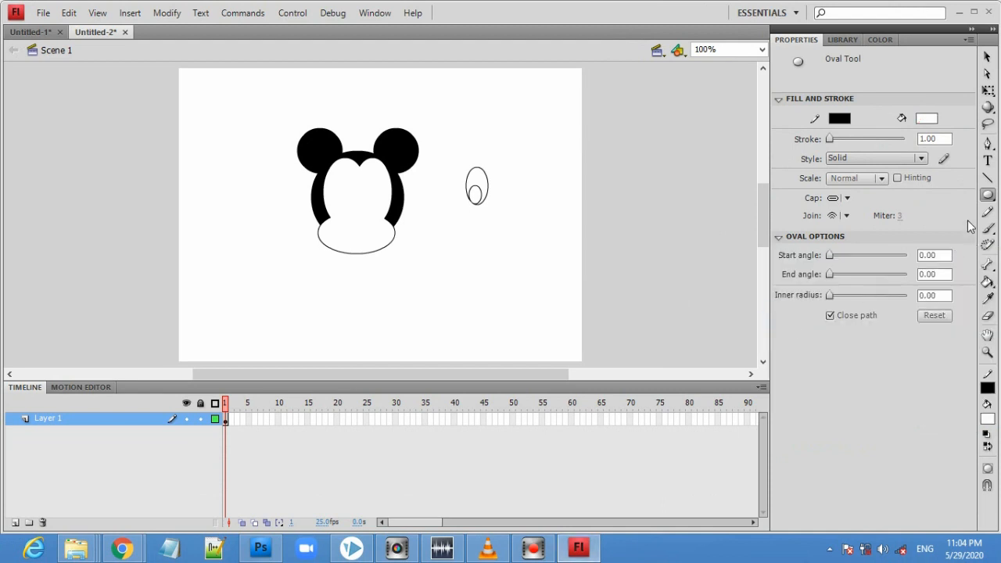
click(987, 282)
key(v)
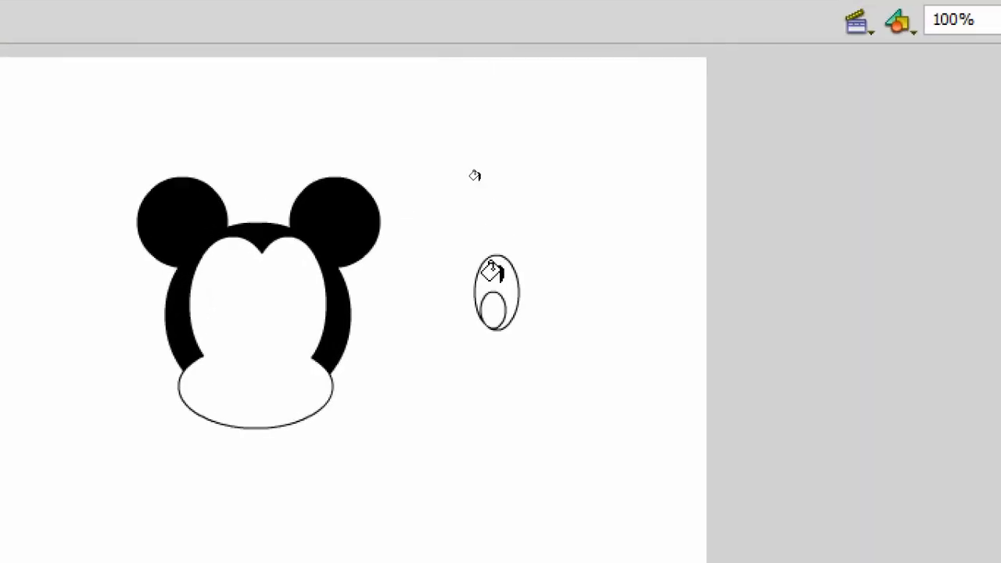
click(468, 130)
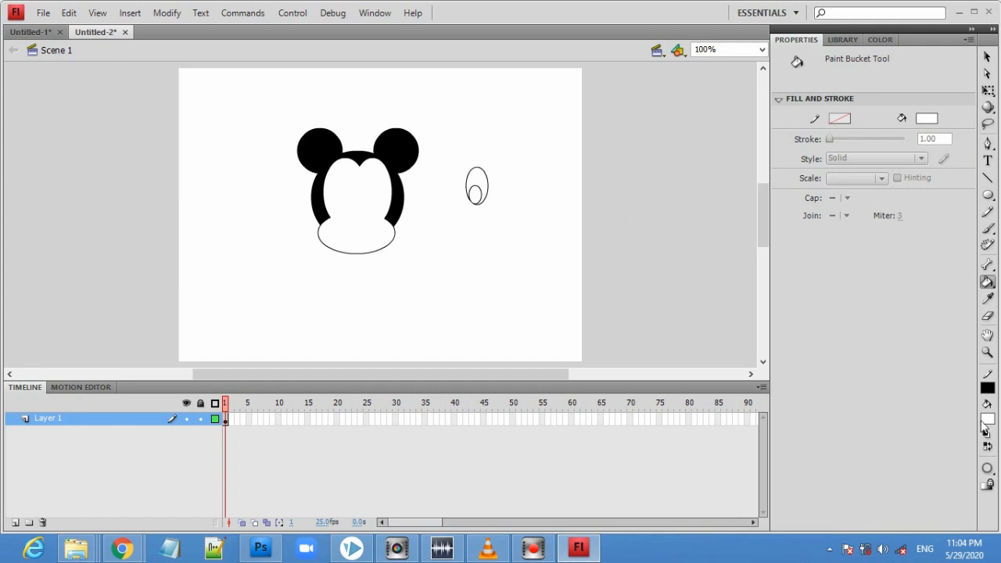
Change the fill colour to black and fill the pupil oval with it.
click(986, 418)
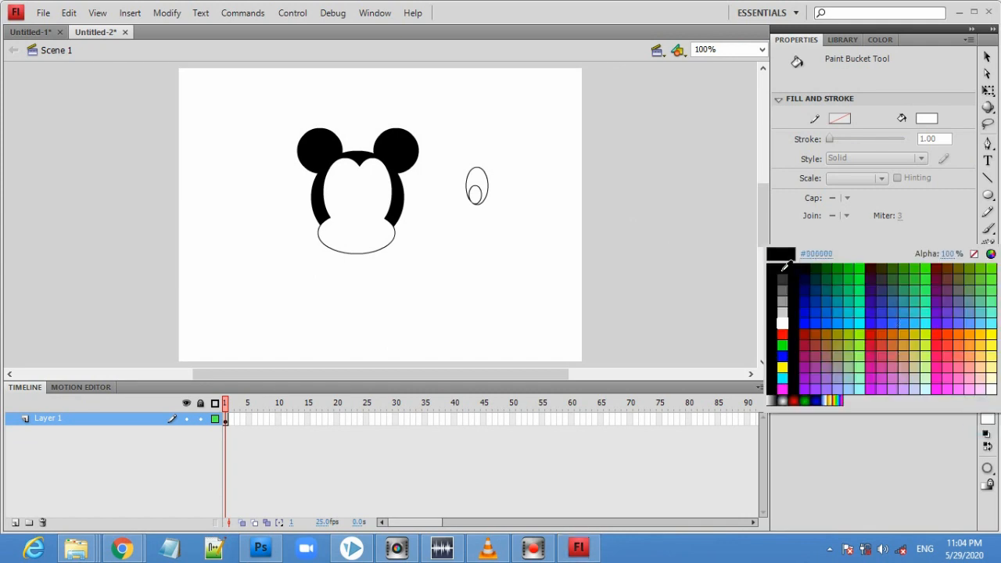
click(798, 281)
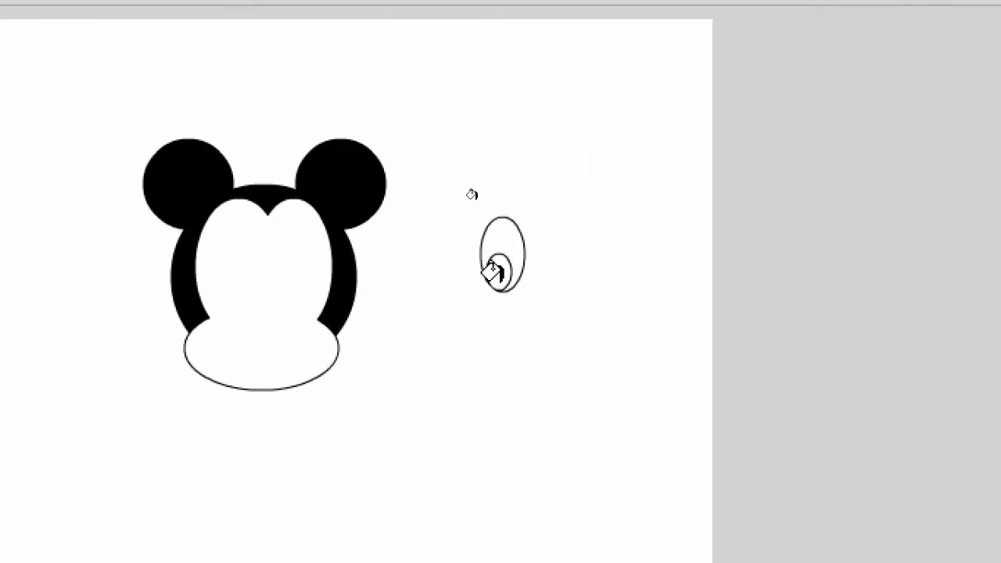
click(474, 195)
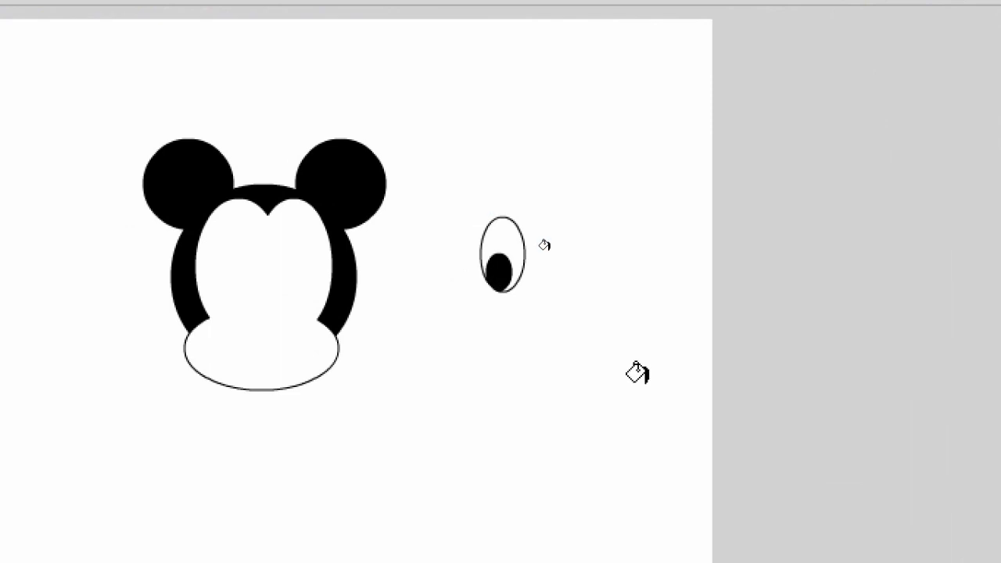
key(v)
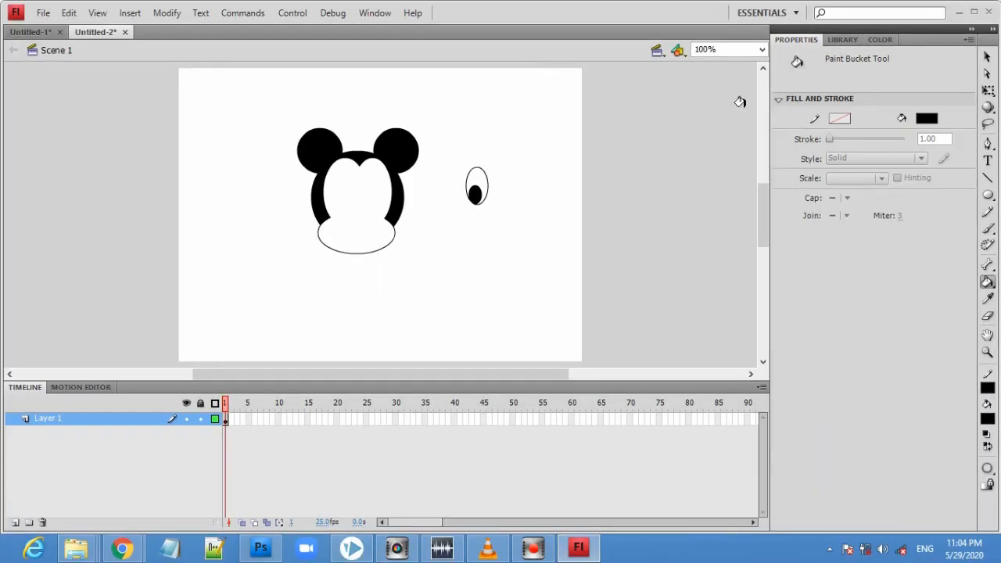
Select the whole eye, including its pupil, and group it.
click(987, 57)
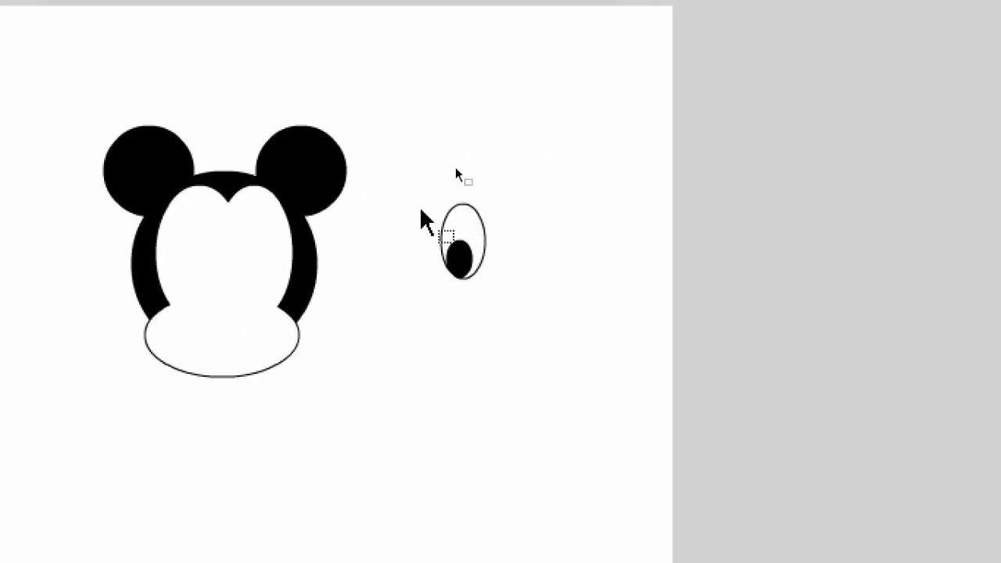
mouse_move(420, 183)
mouse_down()
mouse_move(460, 252)
mouse_move(501, 288)
mouse_up()
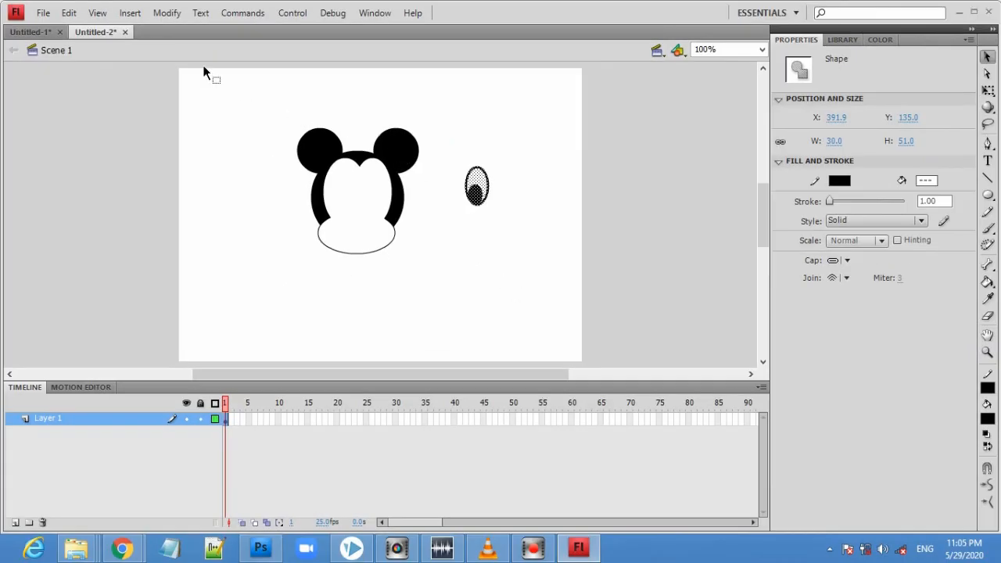
click(172, 17)
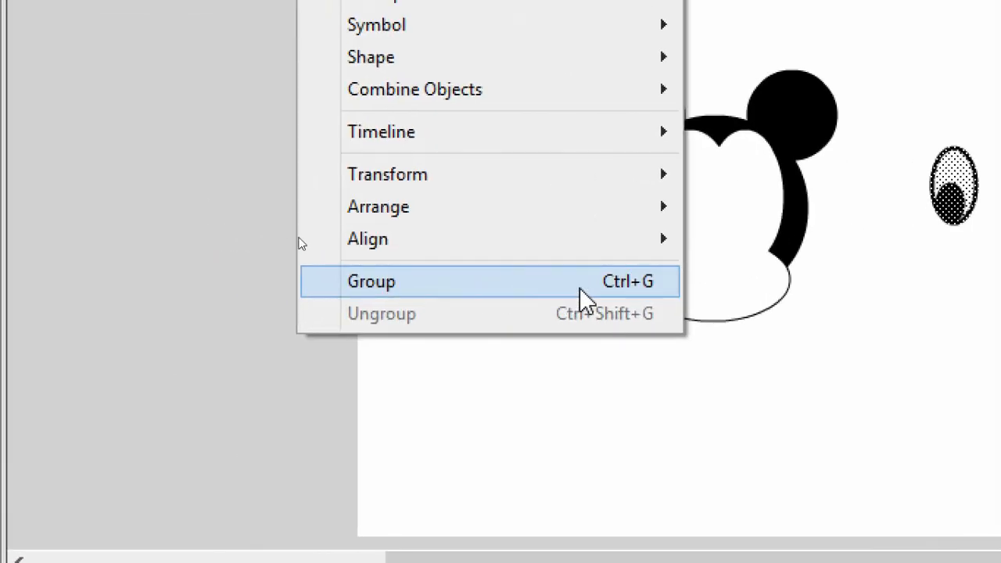
click(640, 282)
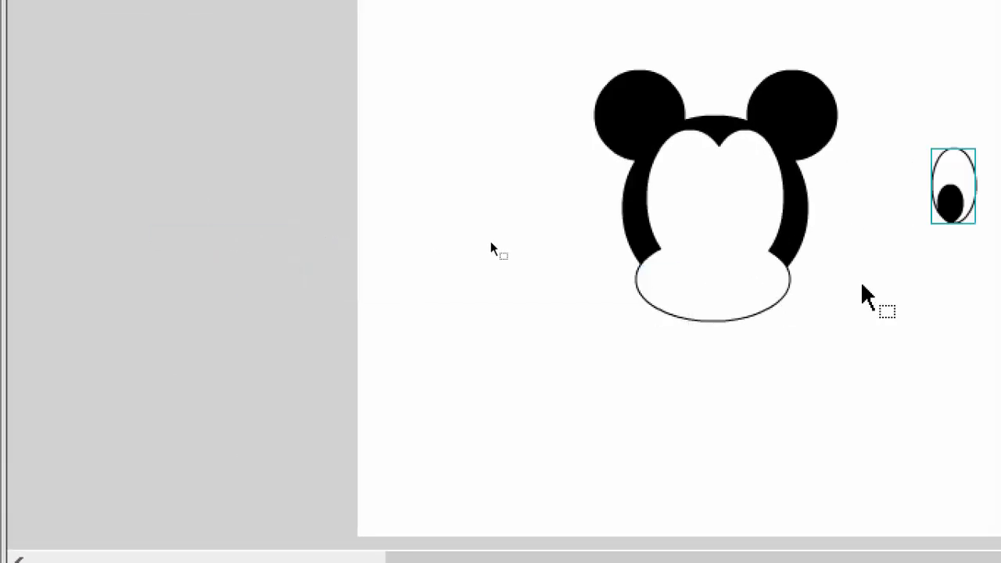
Move the eye group into the right half of the face and place a copy of it in the left half.
drag(700, 203, 489, 223)
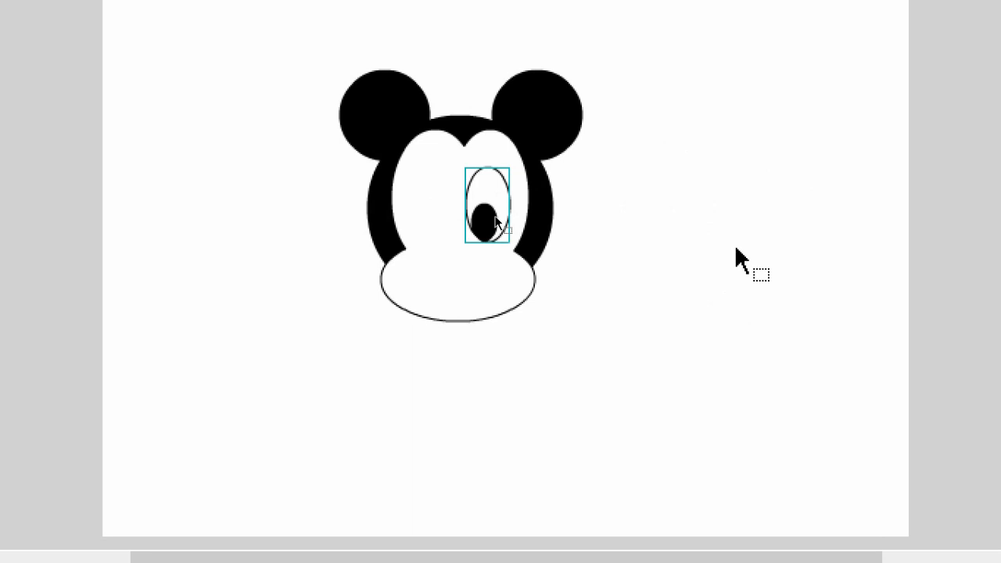
key(Right)
key(Right)
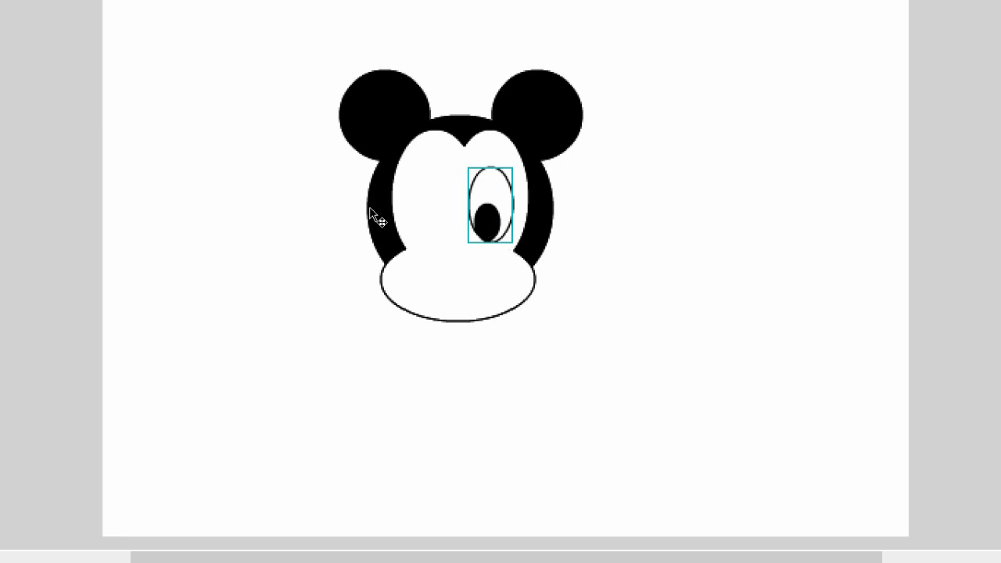
drag(486, 233, 431, 239)
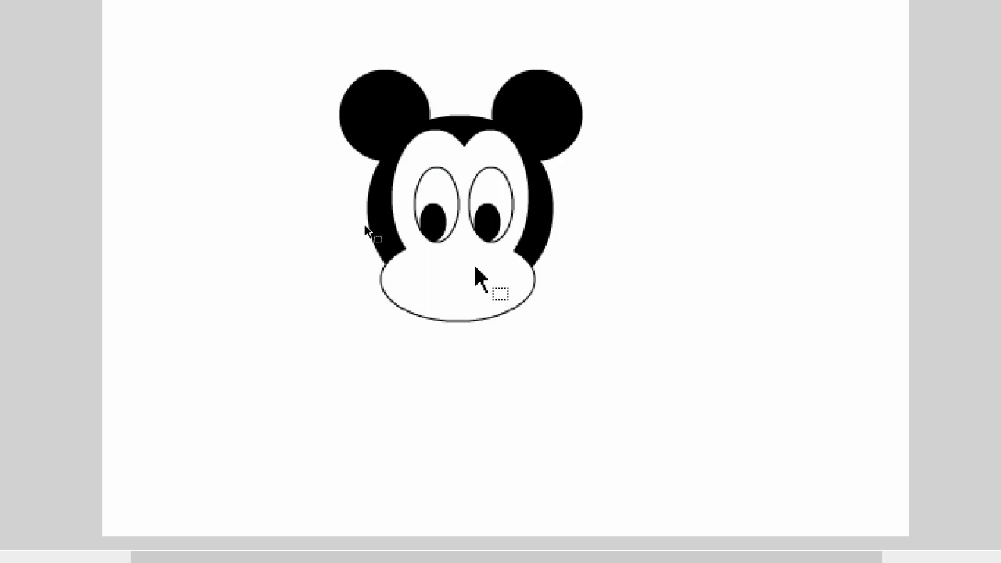
Flip the eye group in the left half of the face horizontally.
click(435, 221)
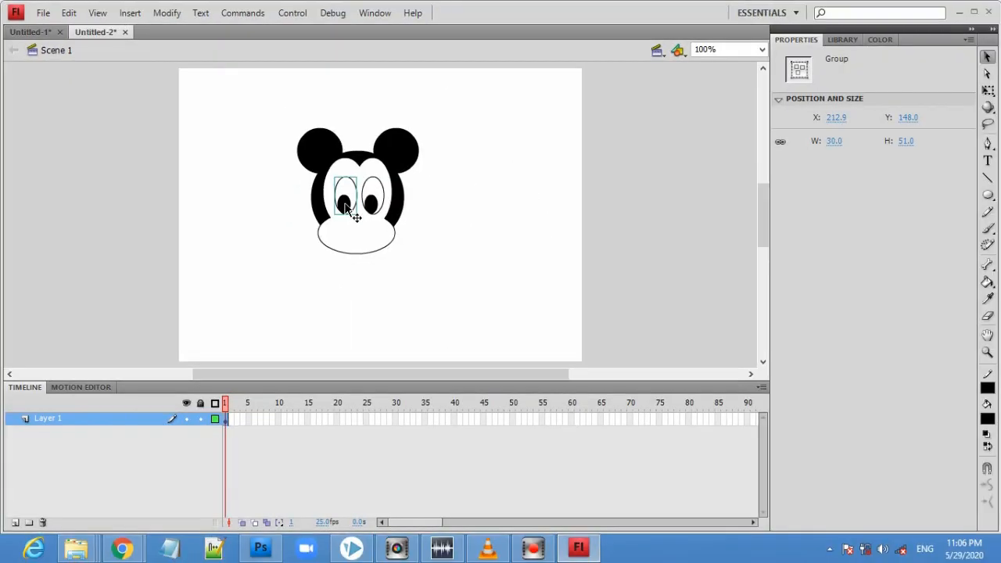
click(177, 17)
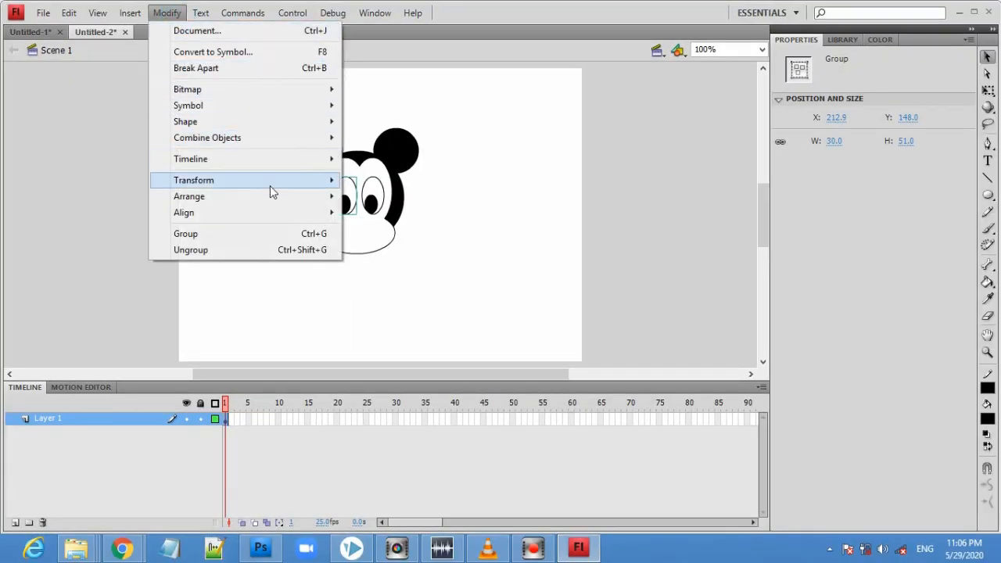
mouse_move(283, 183)
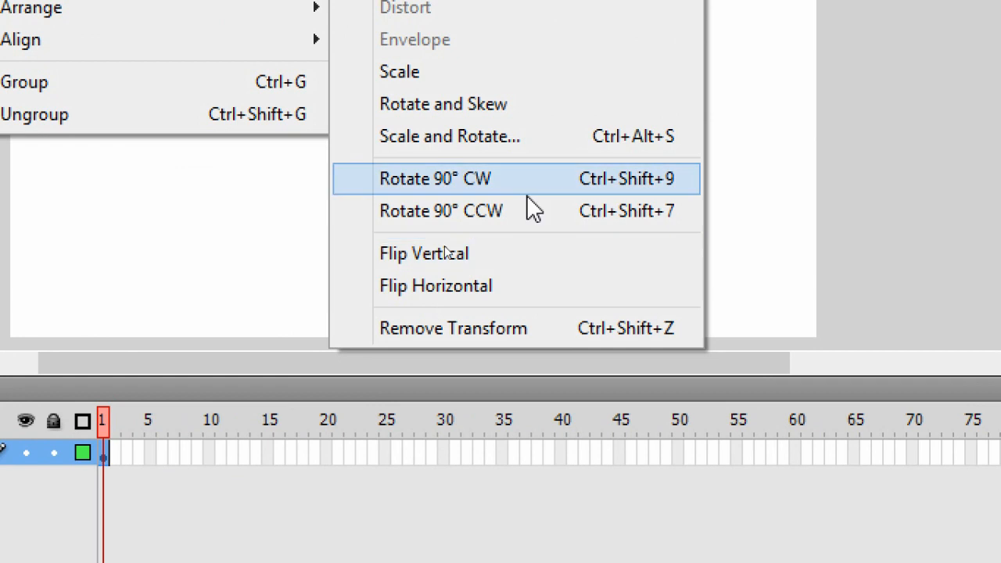
click(516, 287)
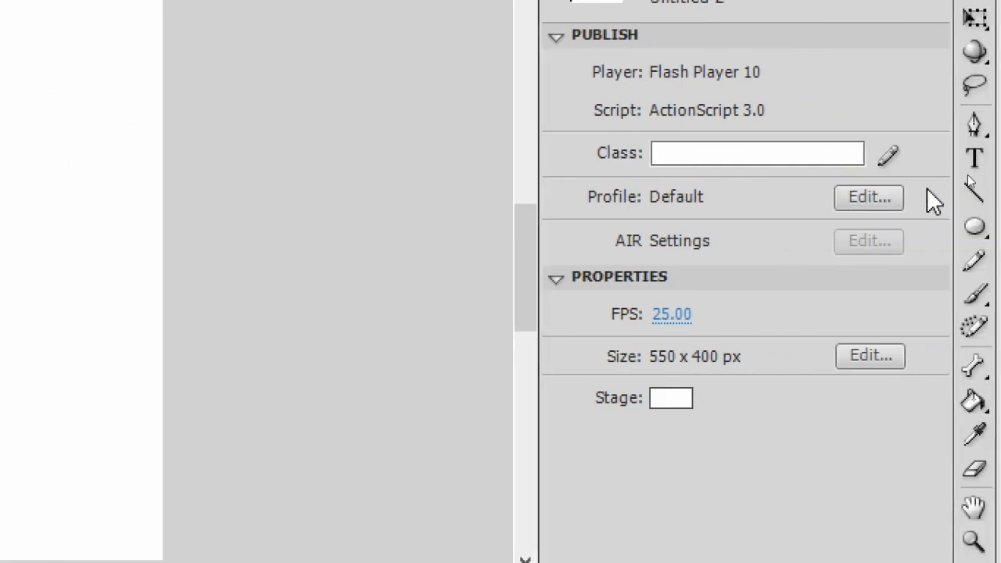
Draw a straight horizontal line just below the two eyes with the Line tool, undoing the first attempt and redrawing it.
click(980, 195)
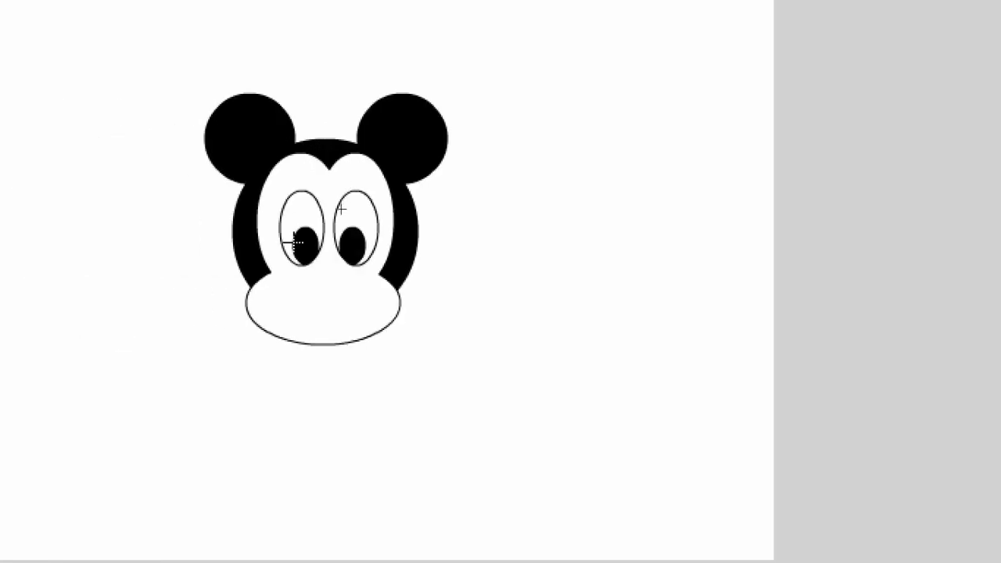
key(v)
key(n)
drag(284, 272, 365, 275)
key(ctrl+z)
drag(283, 277, 364, 276)
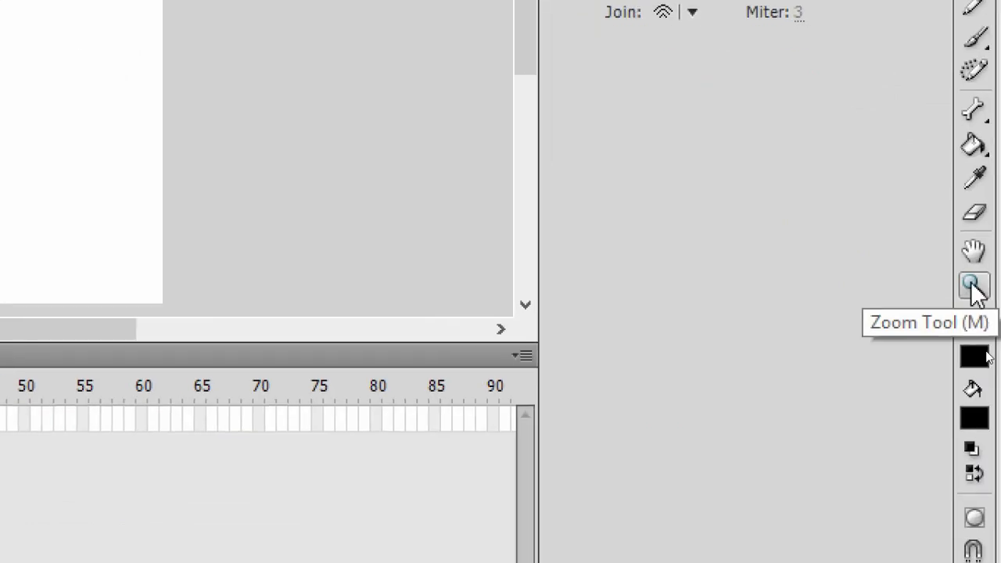
Bend the straight line below the eyes upward into a shallow arc.
click(974, 289)
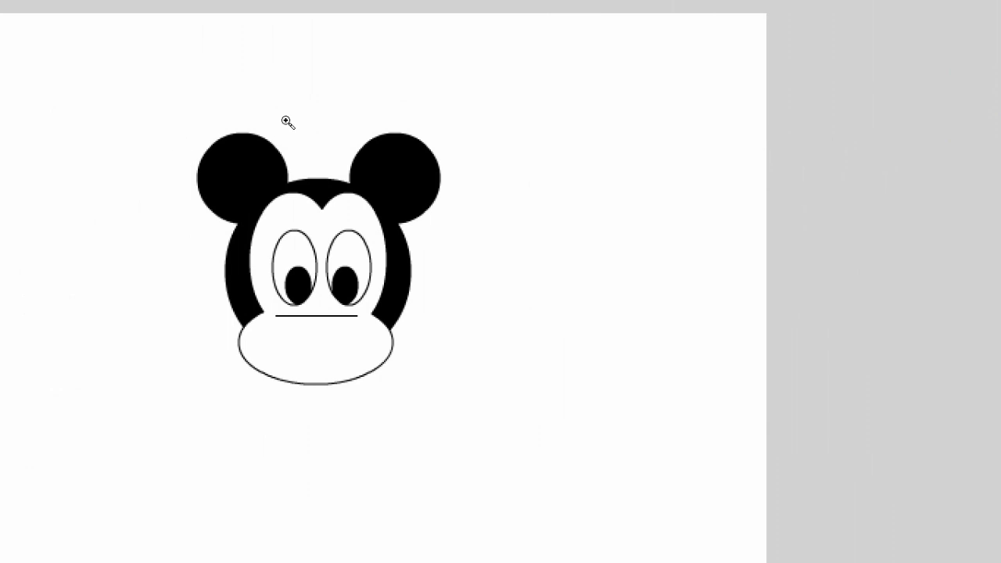
drag(175, 117, 475, 400)
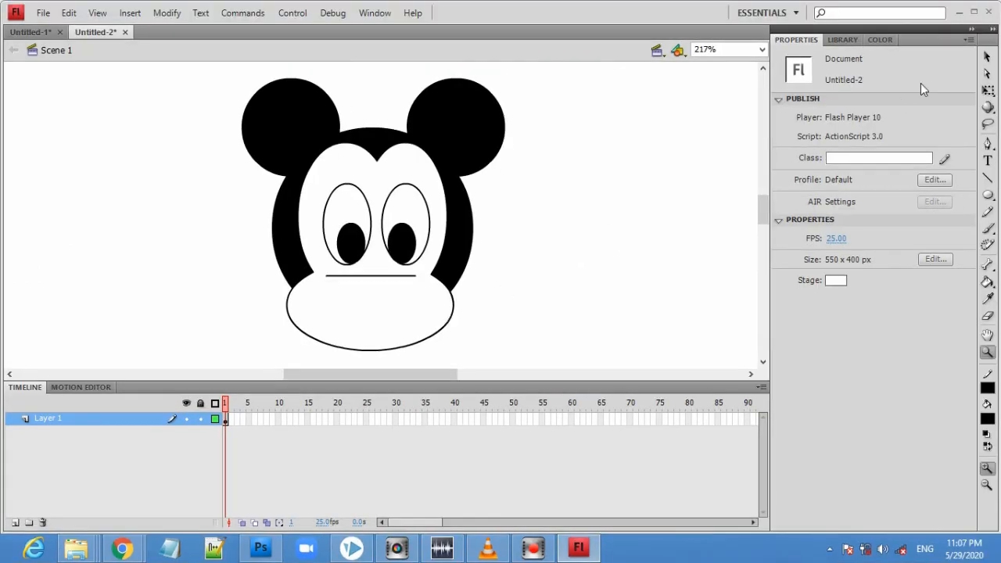
click(987, 57)
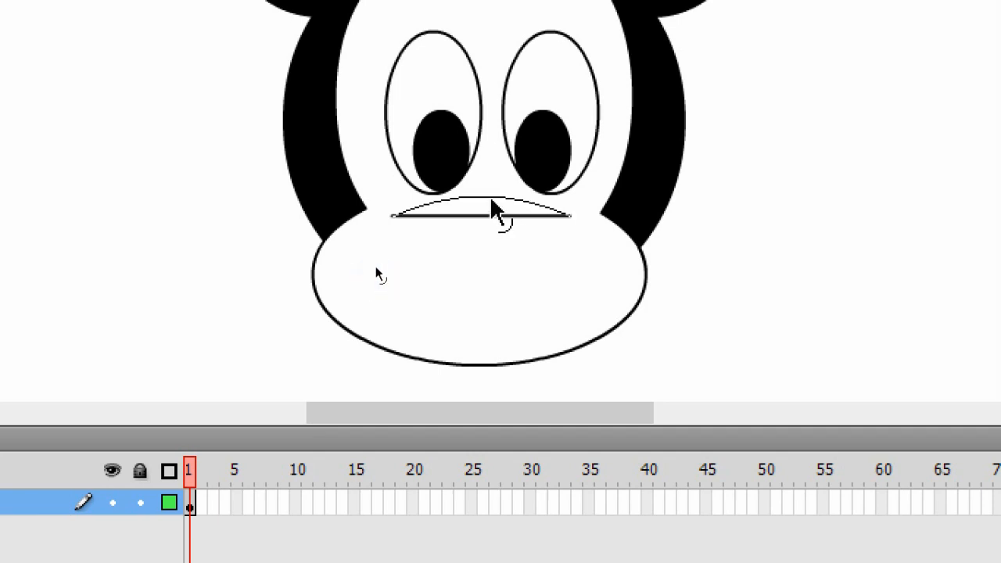
drag(492, 207, 491, 211)
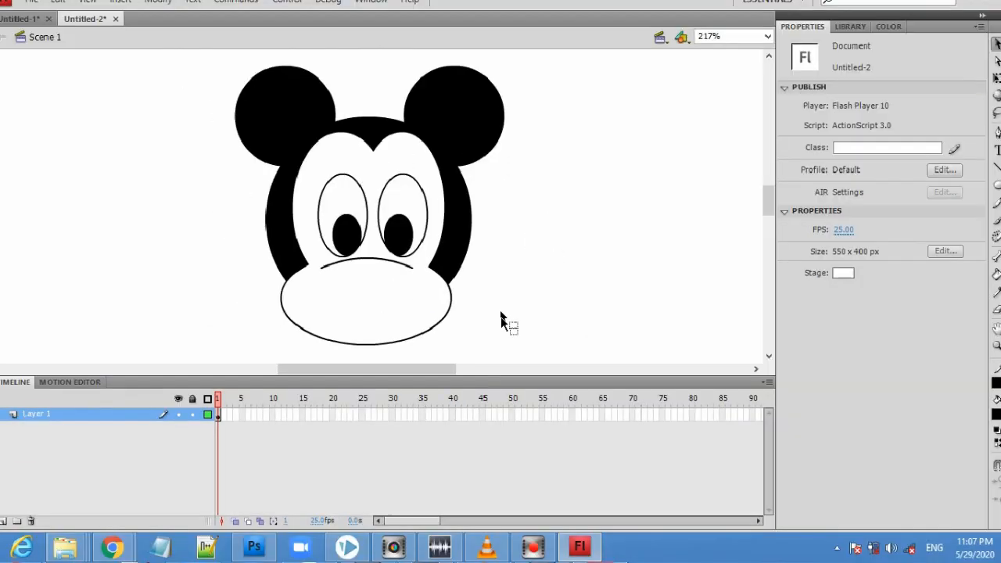
Draw a small, flat black oval as the nose, centred just below the arc.
click(999, 185)
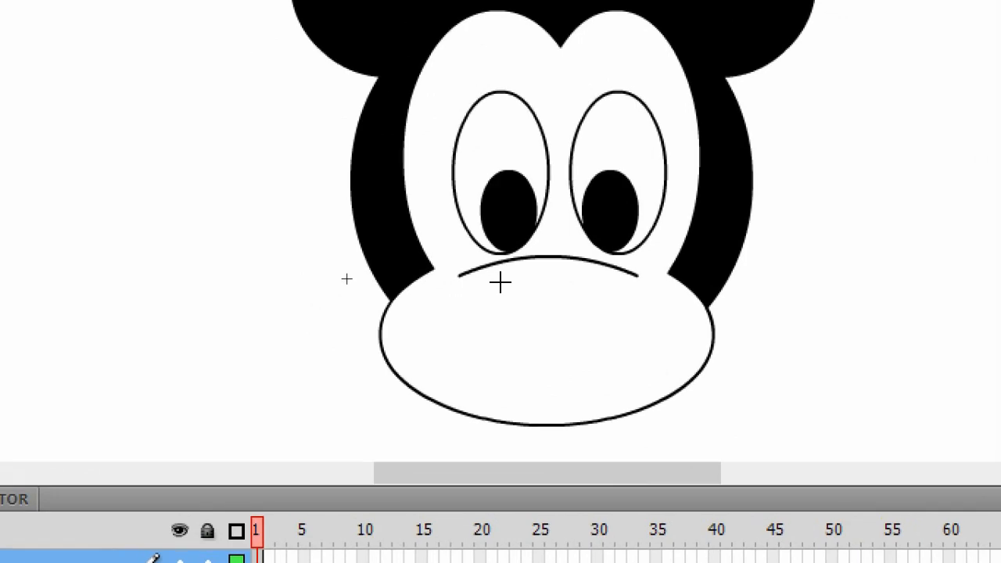
drag(505, 282, 599, 319)
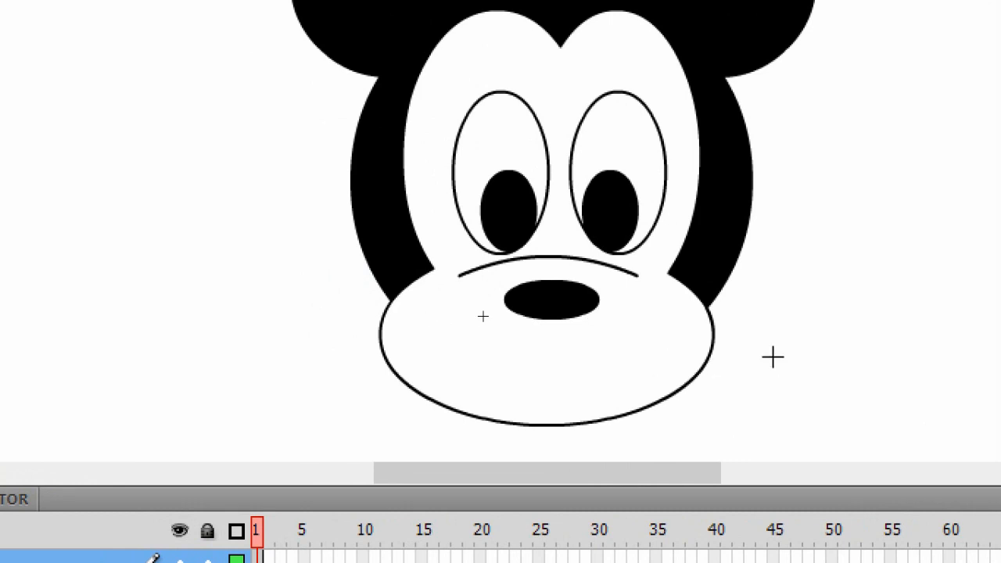
key(v)
Set the fill to none and draw an outlined oval for the chin, overlapping the muzzle's lower edge.
key(o)
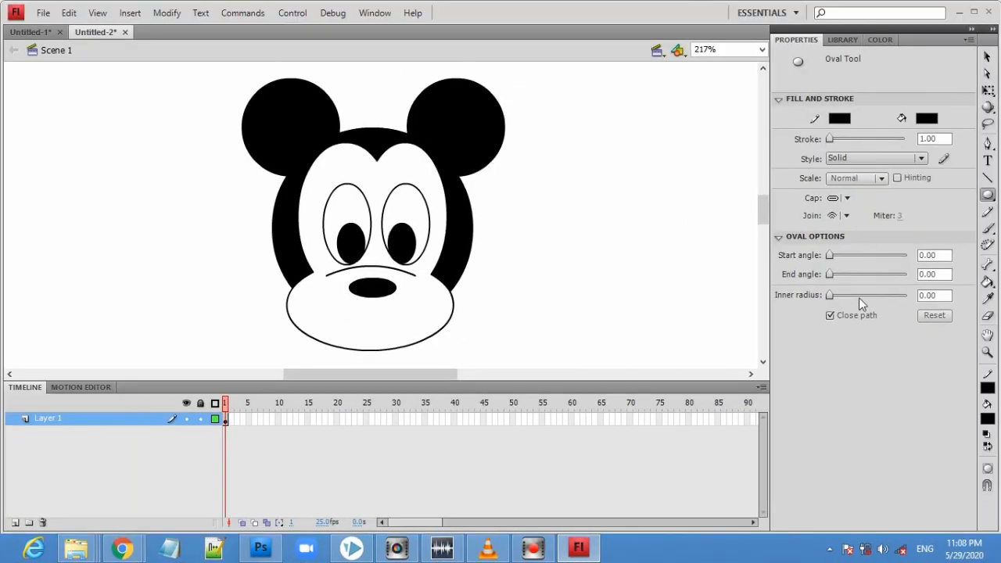
click(988, 421)
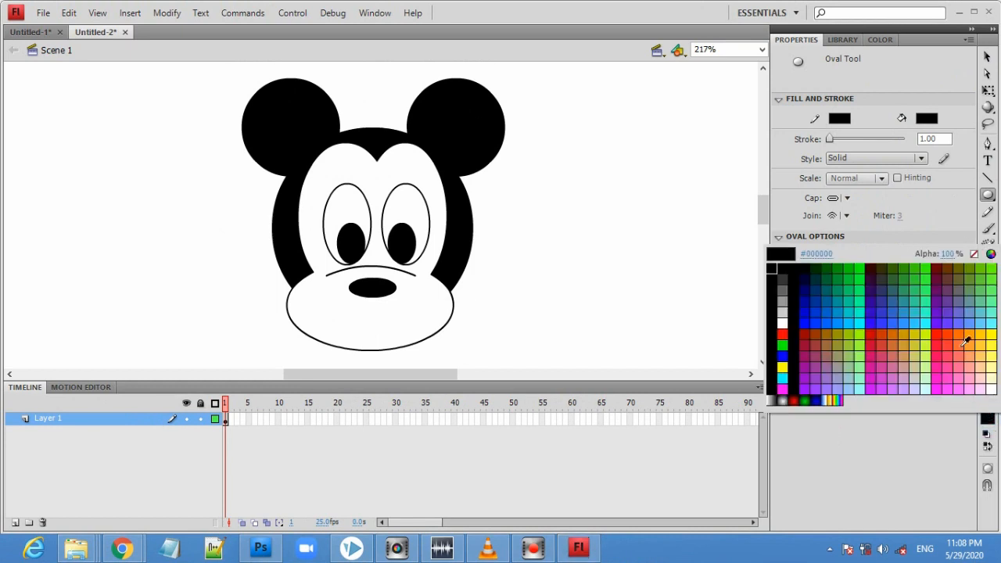
click(974, 257)
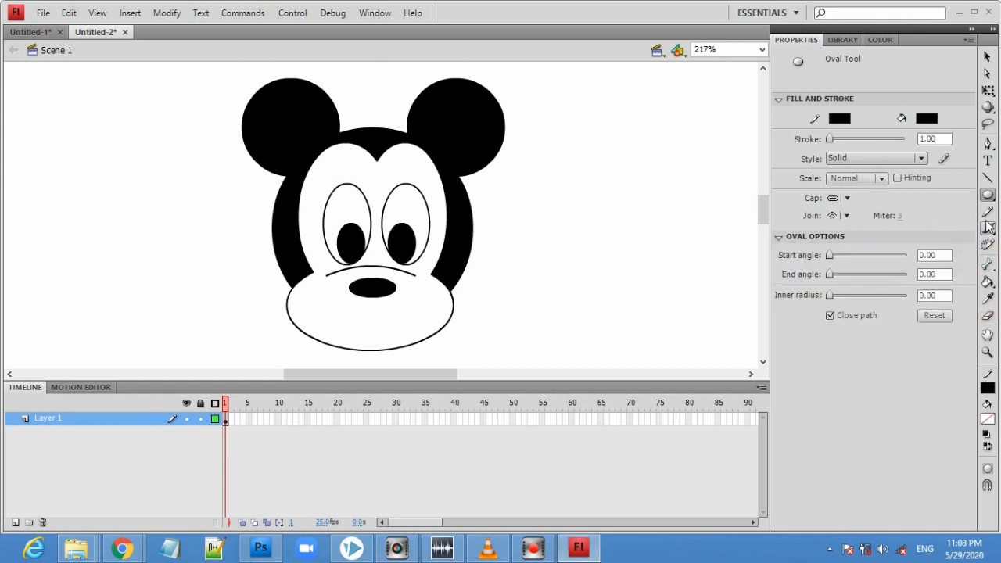
click(987, 200)
click(936, 208)
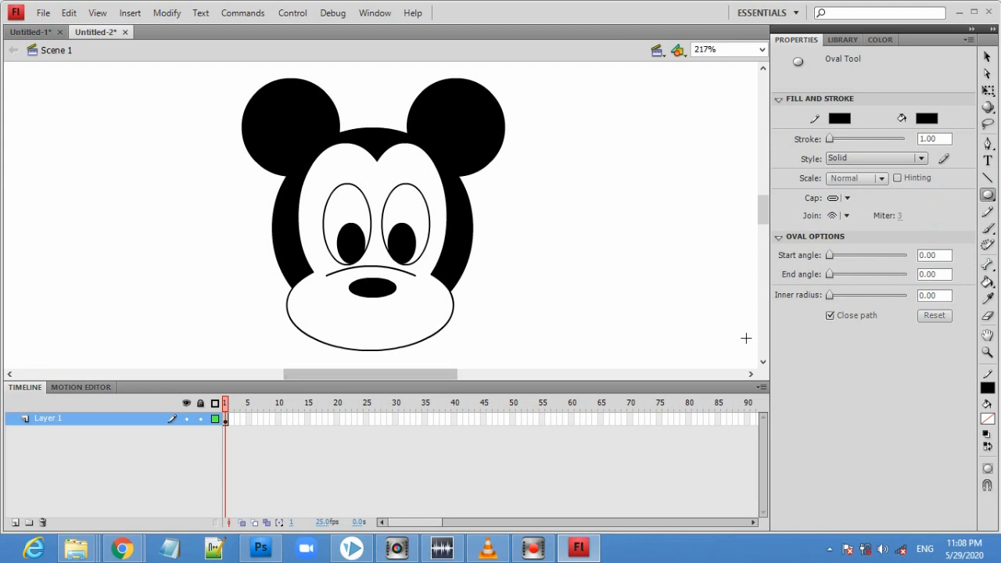
click(762, 362)
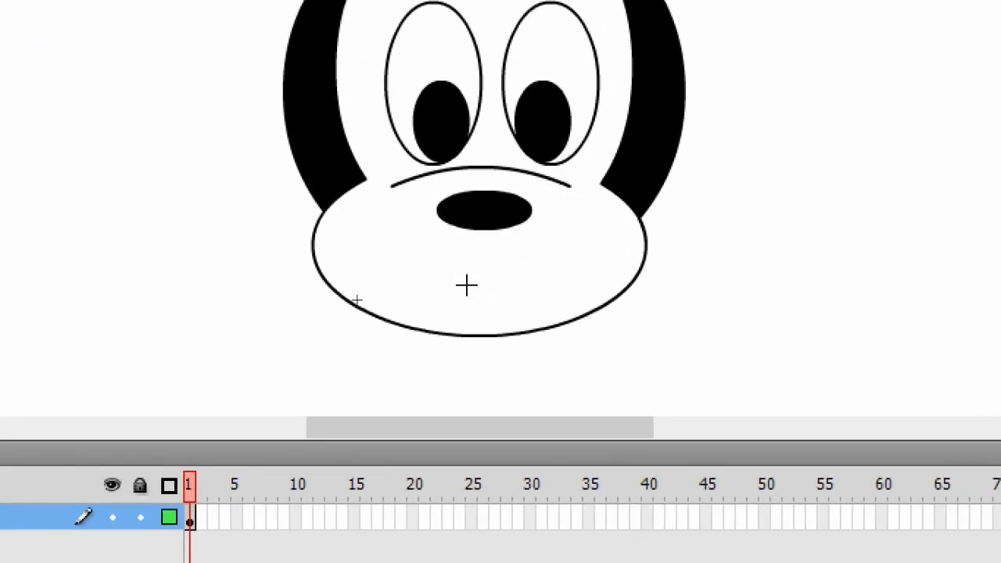
drag(424, 285, 548, 366)
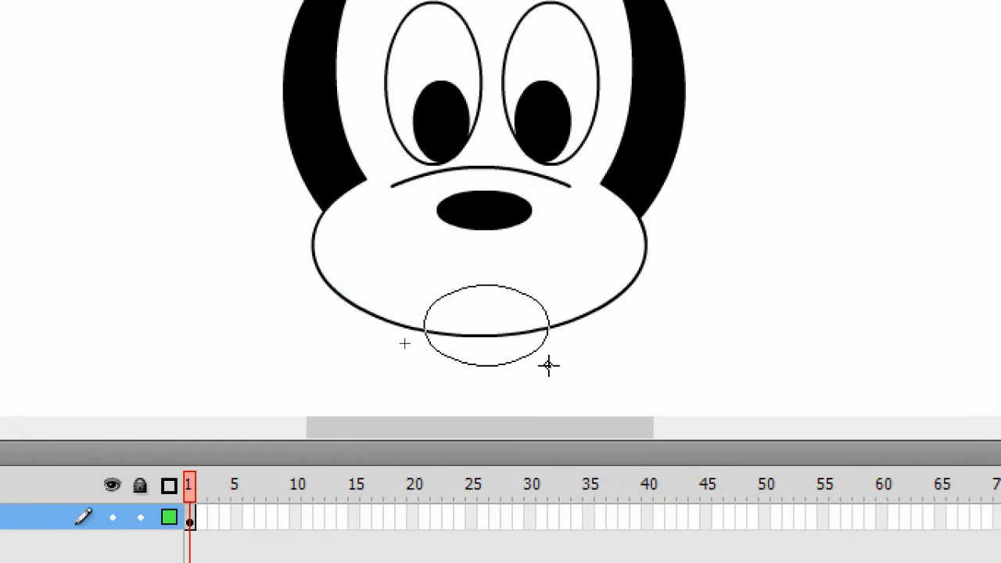
drag(548, 365, 549, 365)
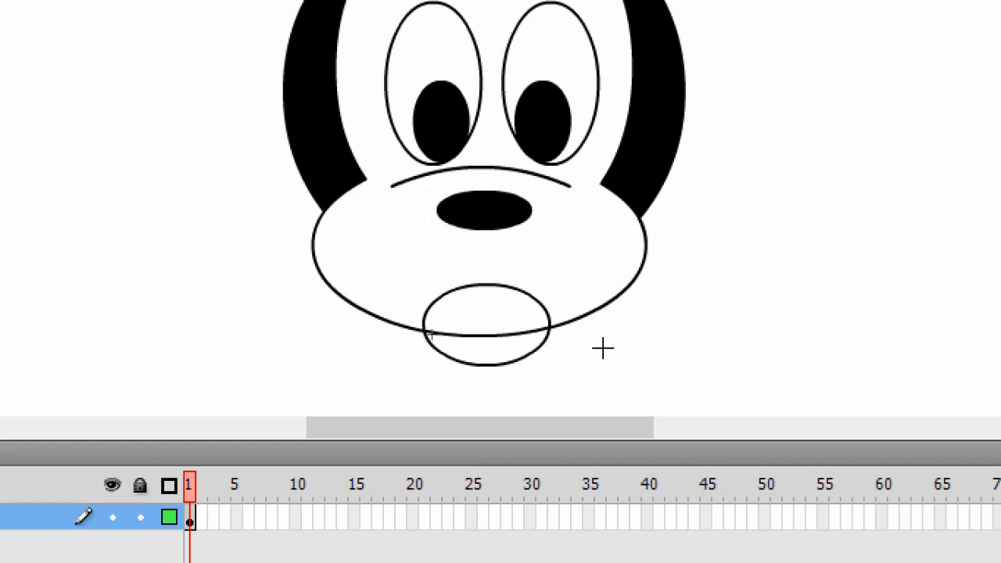
Delete the chin oval's upper arc and the muzzle outline segment inside it so both shapes merge into one contour.
key(v)
click(484, 287)
key(Delete)
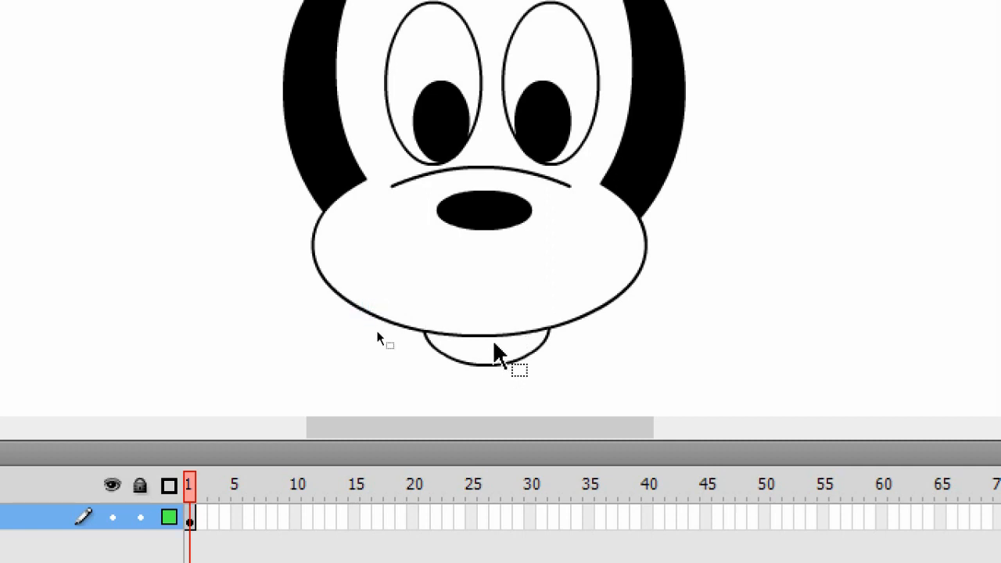
click(499, 334)
key(Delete)
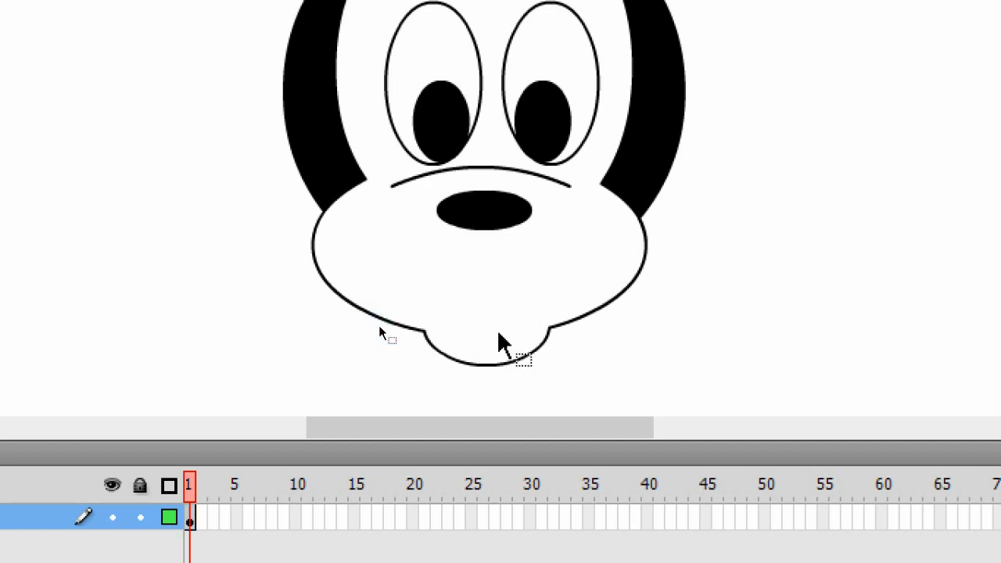
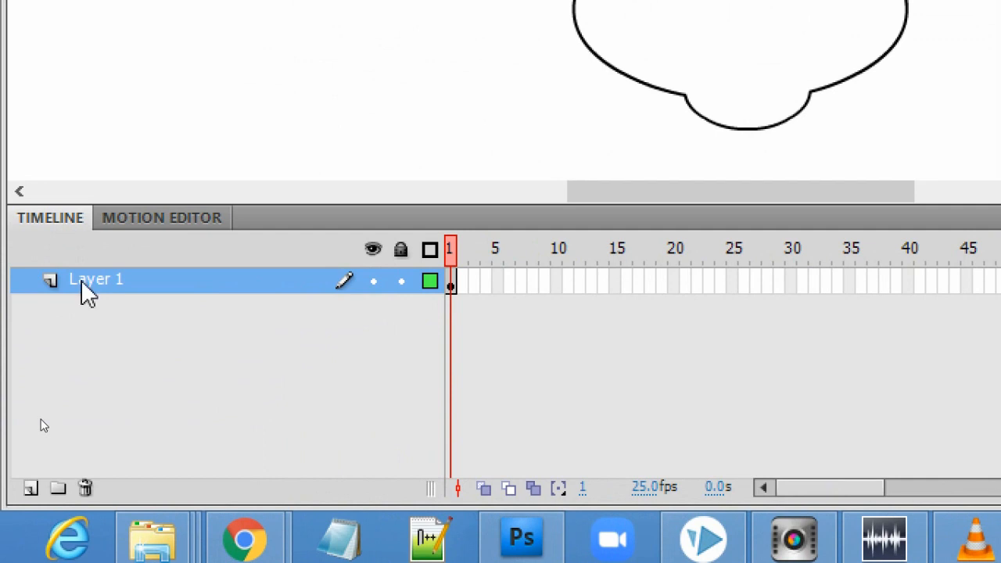
Rename the existing face layer as Wajah.
double_click(84, 284)
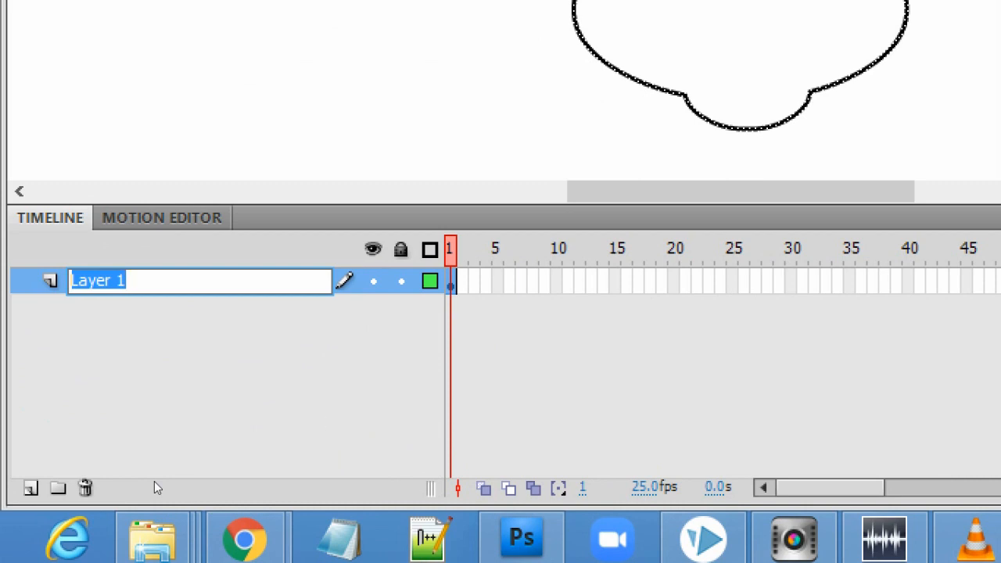
text(Waja)
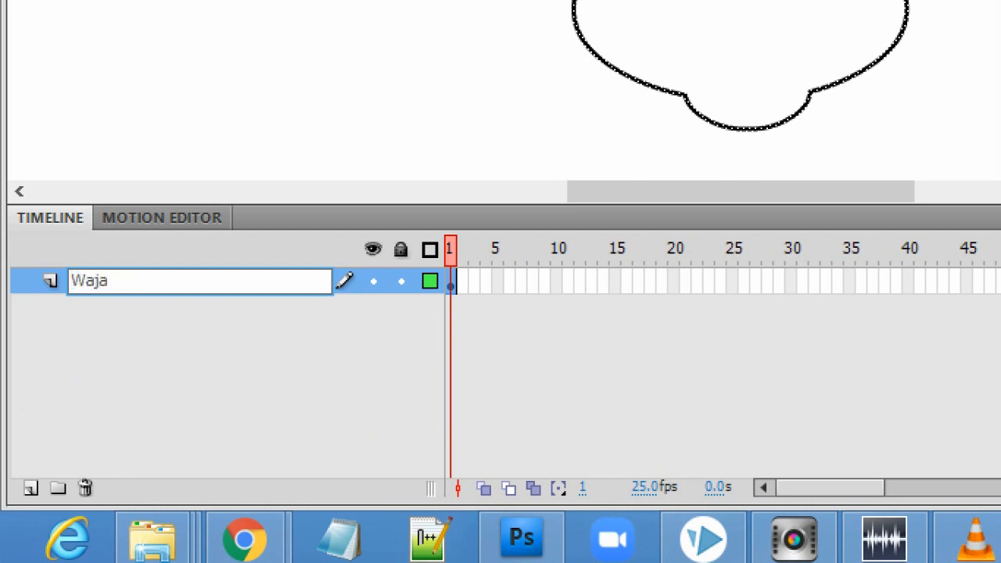
text(h)
click(313, 419)
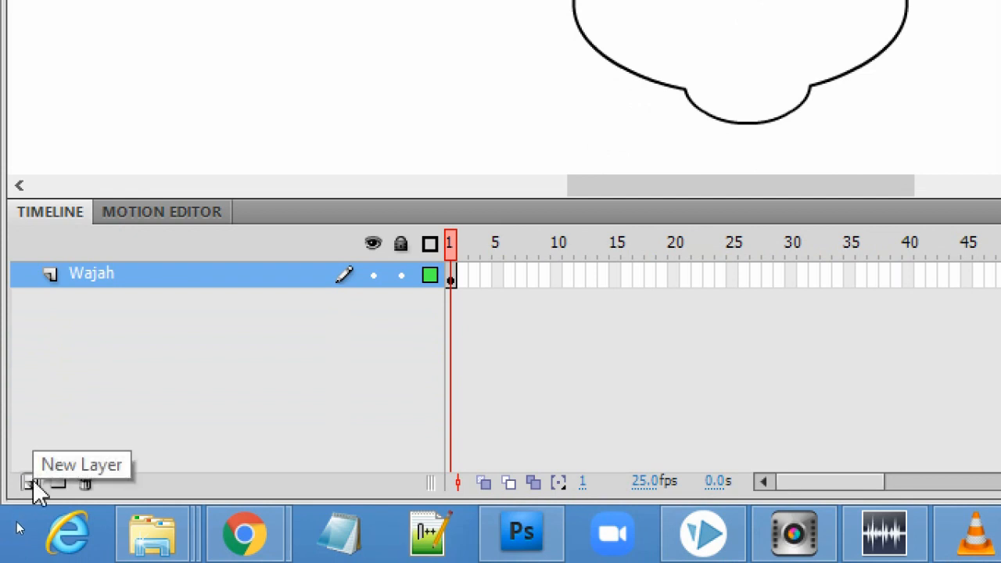
Add a new layer above Wajah, name it Mulut, and select its first frame.
click(31, 482)
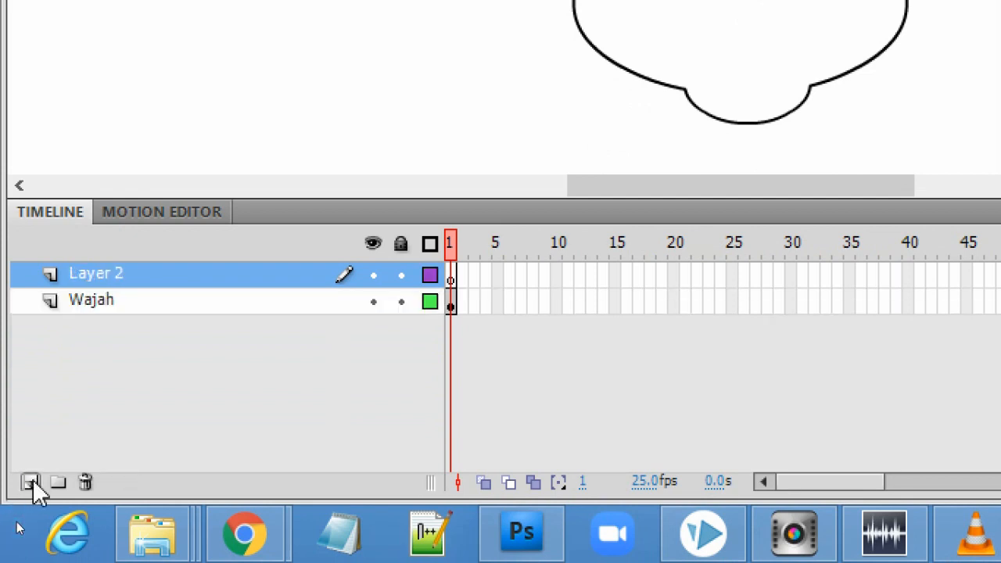
double_click(114, 276)
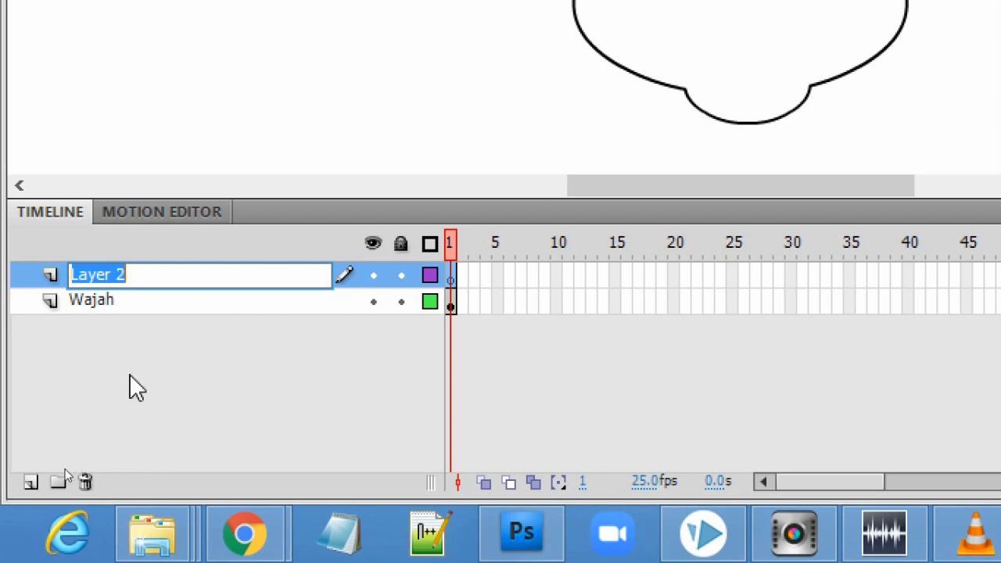
text(Mulut)
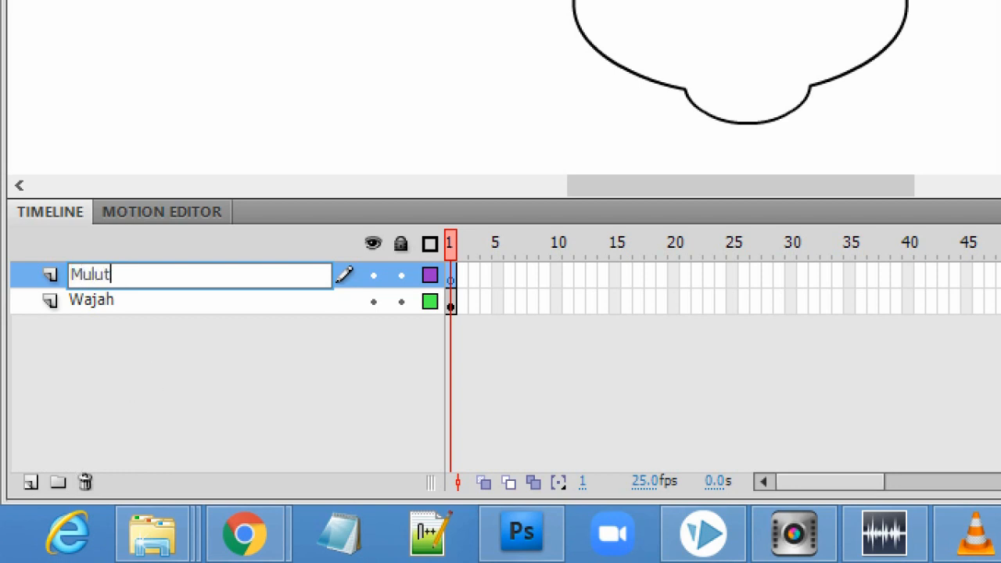
click(70, 452)
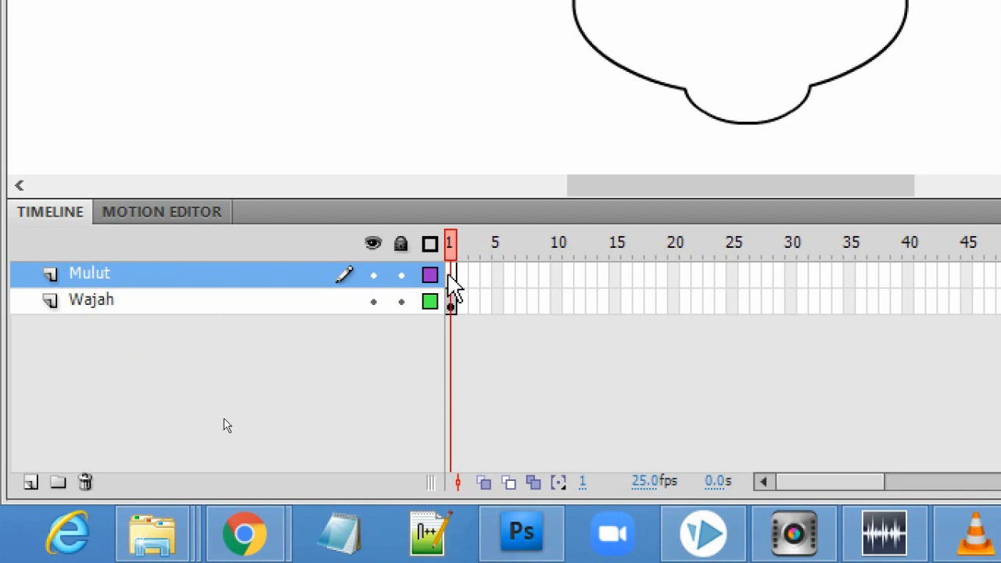
click(452, 277)
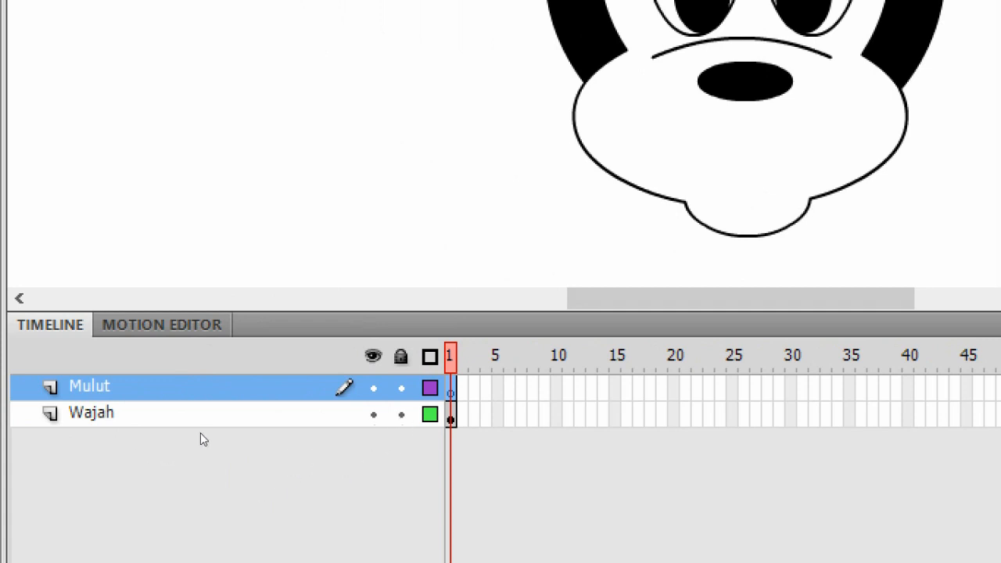
Lock the Wajah layer, try selecting the face artwork on the stage, and unlock the layer.
click(401, 414)
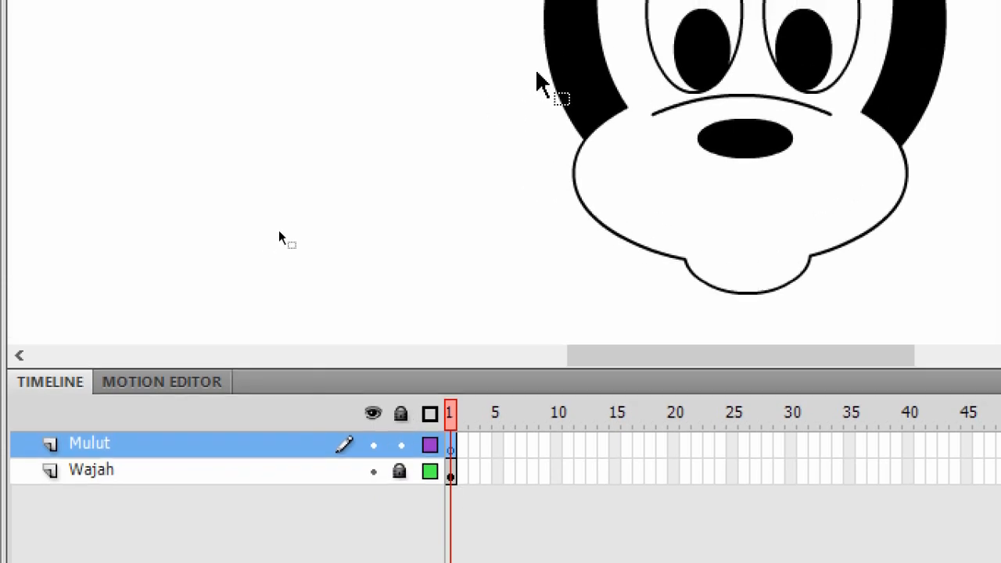
click(305, 183)
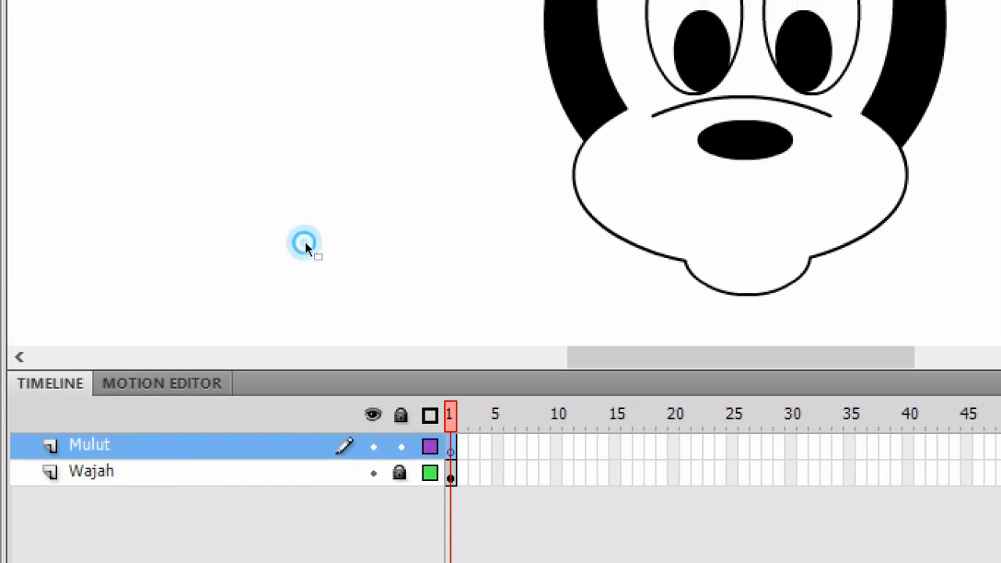
click(328, 231)
click(337, 220)
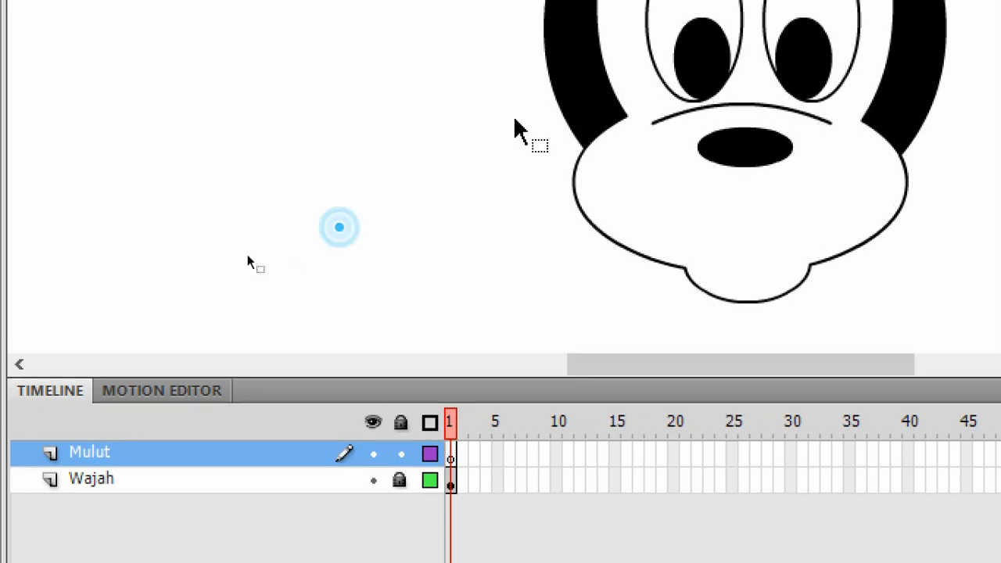
drag(639, 69, 512, 187)
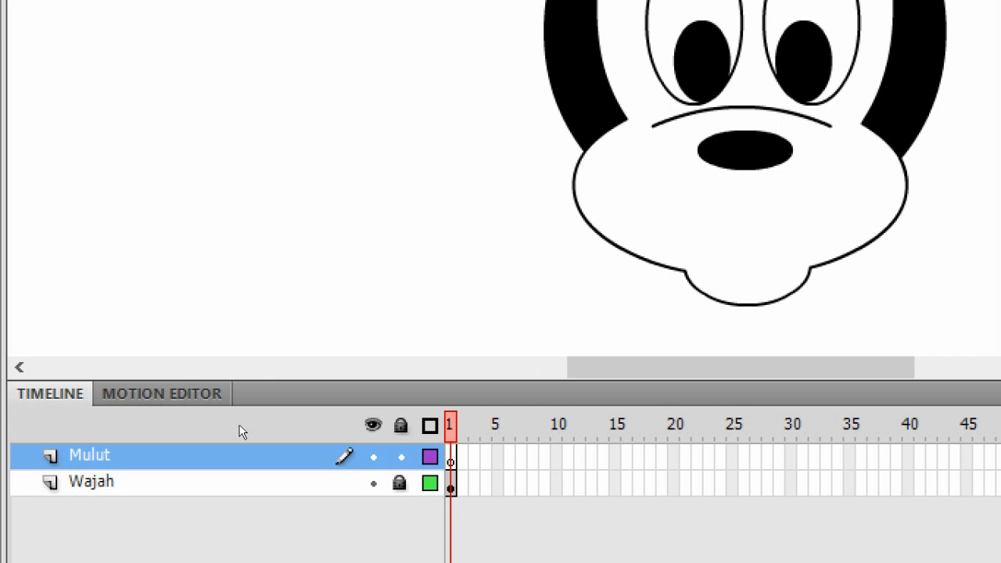
click(402, 488)
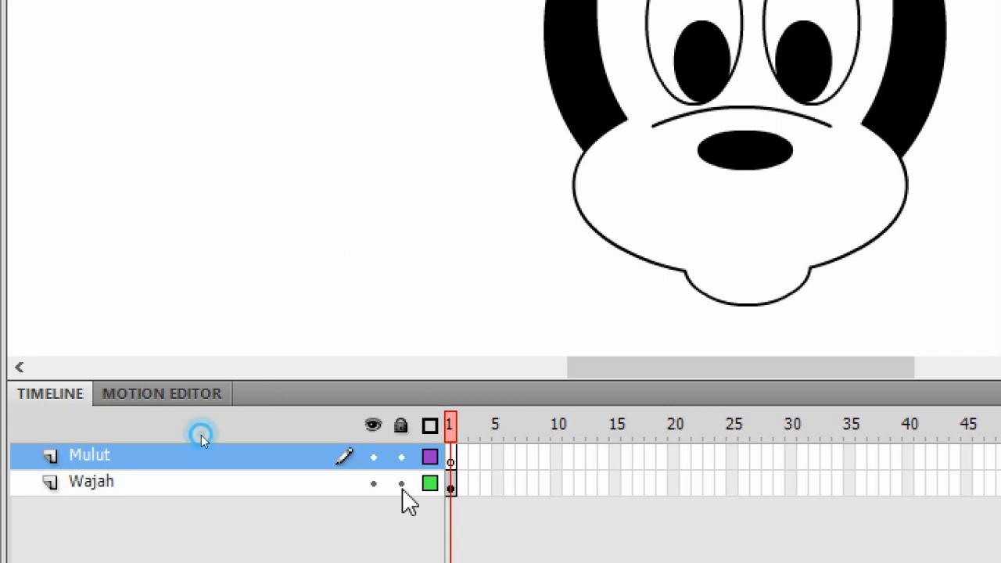
Lock the Wajah layer, check that its artwork cannot be selected, and select the first frame of the Mulut layer.
drag(495, 92, 674, 117)
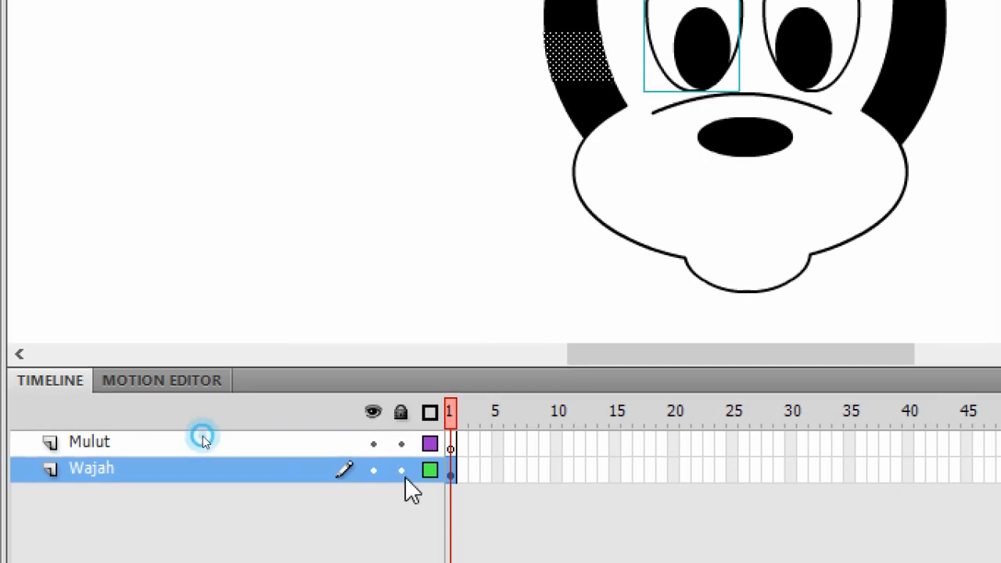
click(401, 508)
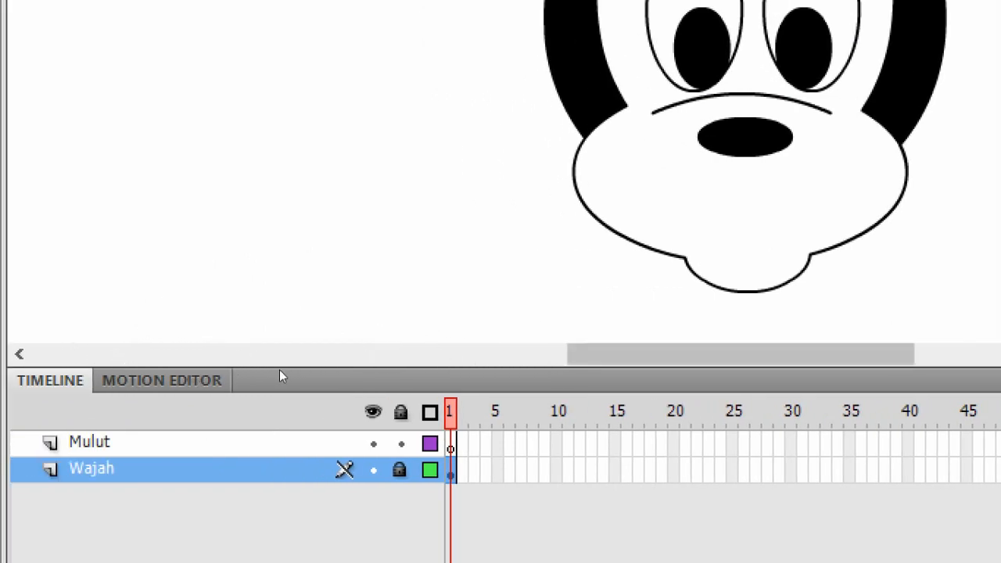
mouse_move(700, 364)
mouse_down()
mouse_move(676, 357)
mouse_move(766, 353)
mouse_up()
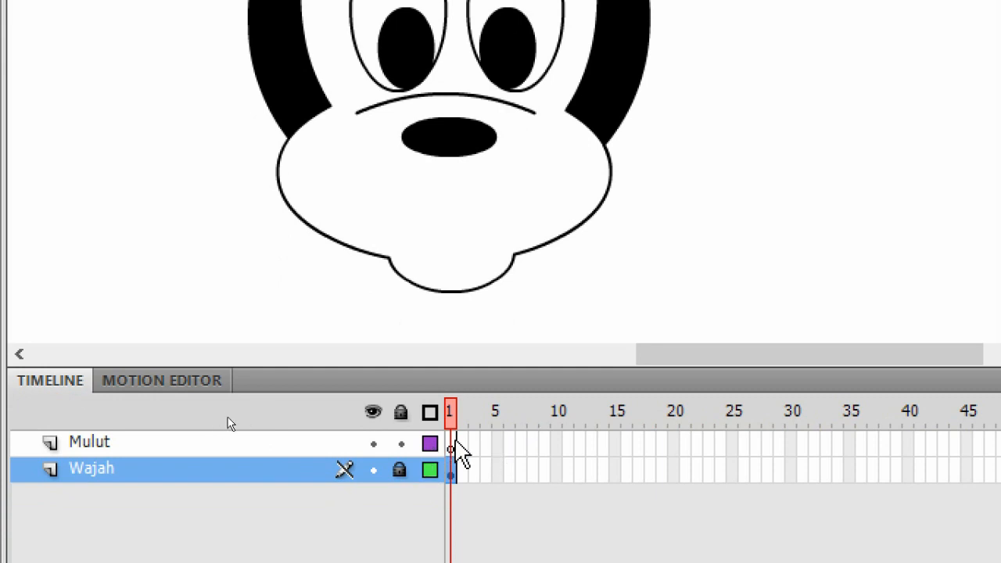
click(452, 444)
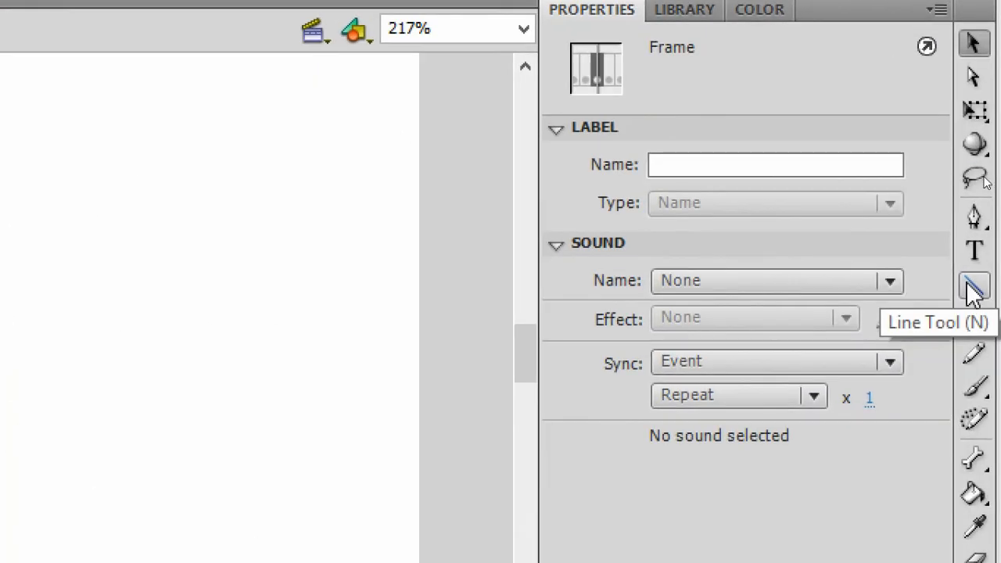
Draw a horizontal line with the Line tool across the muzzle below the nose and bend it downward into a smile.
click(987, 179)
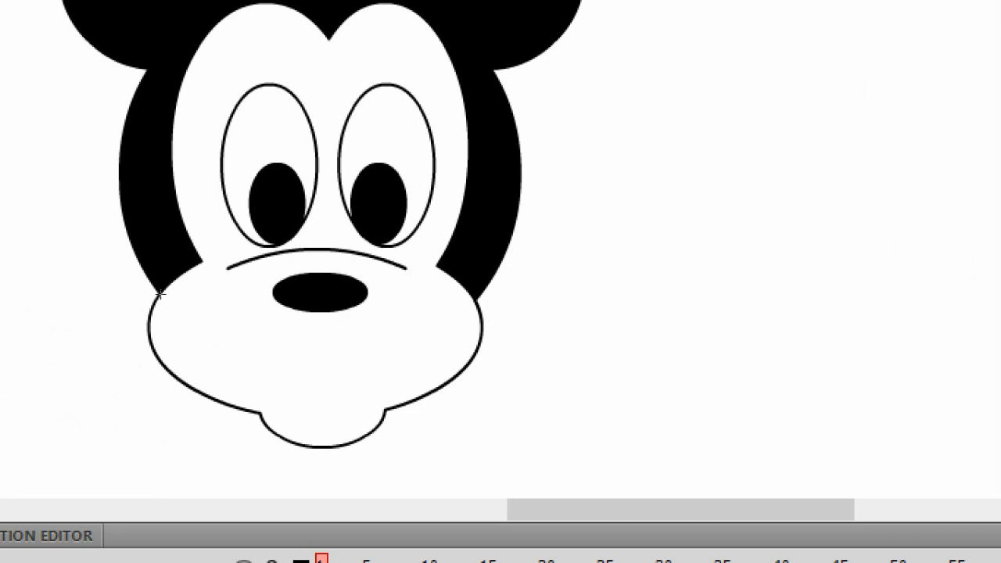
drag(192, 350, 435, 372)
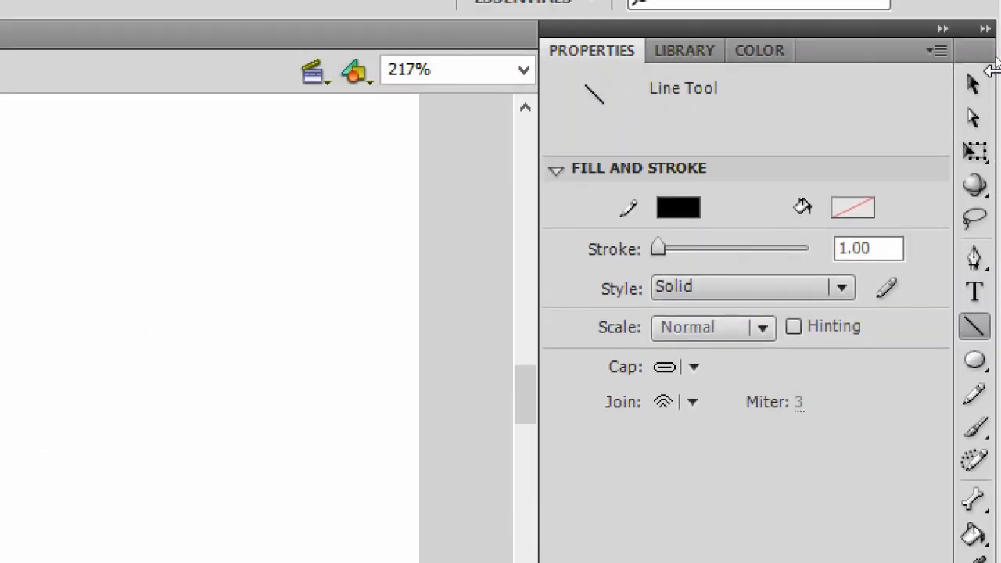
click(974, 83)
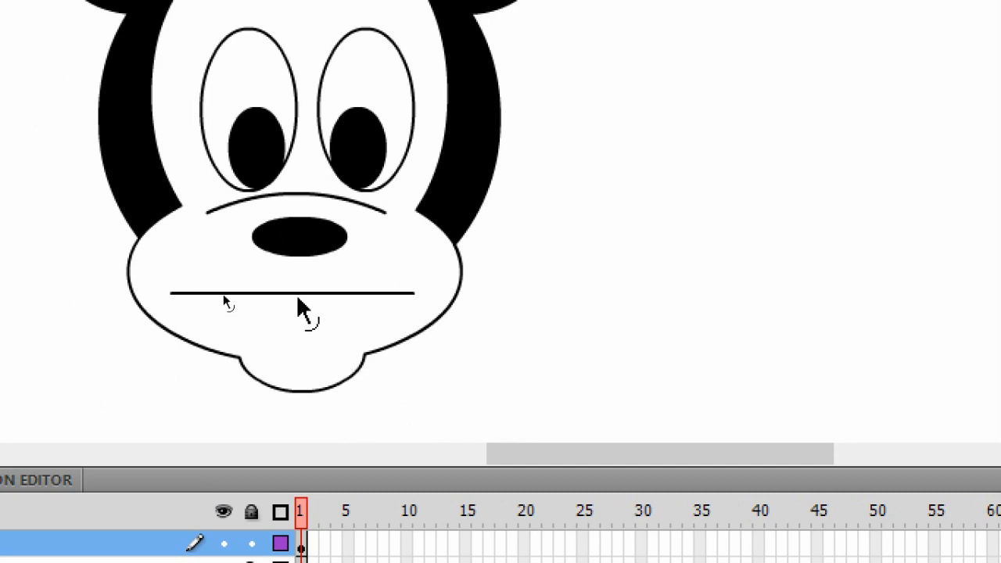
drag(223, 295, 224, 310)
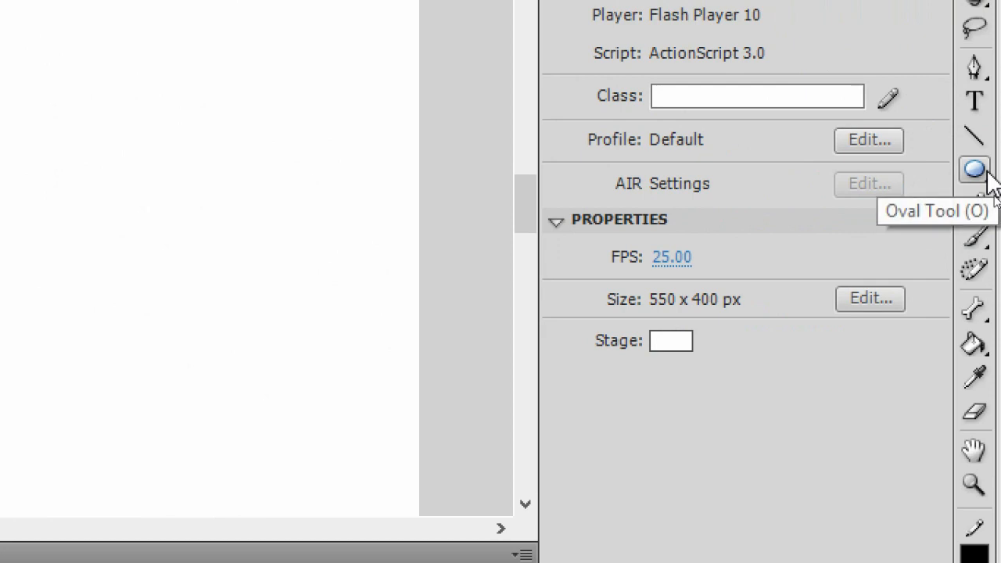
Draw an oval across the middle of the smile line and delete its arc above the line to form an open mouth.
click(989, 177)
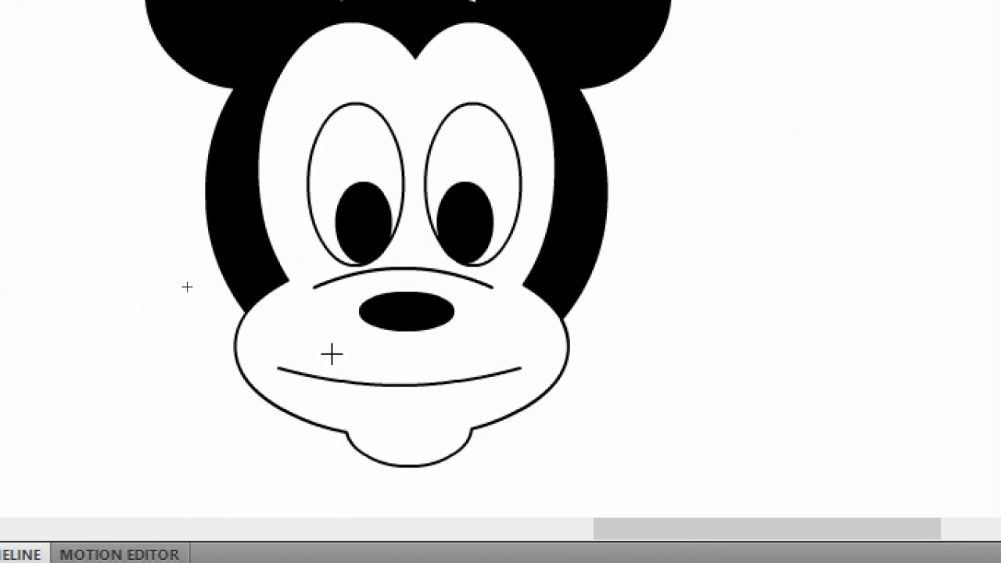
drag(332, 353, 471, 427)
drag(342, 345, 476, 431)
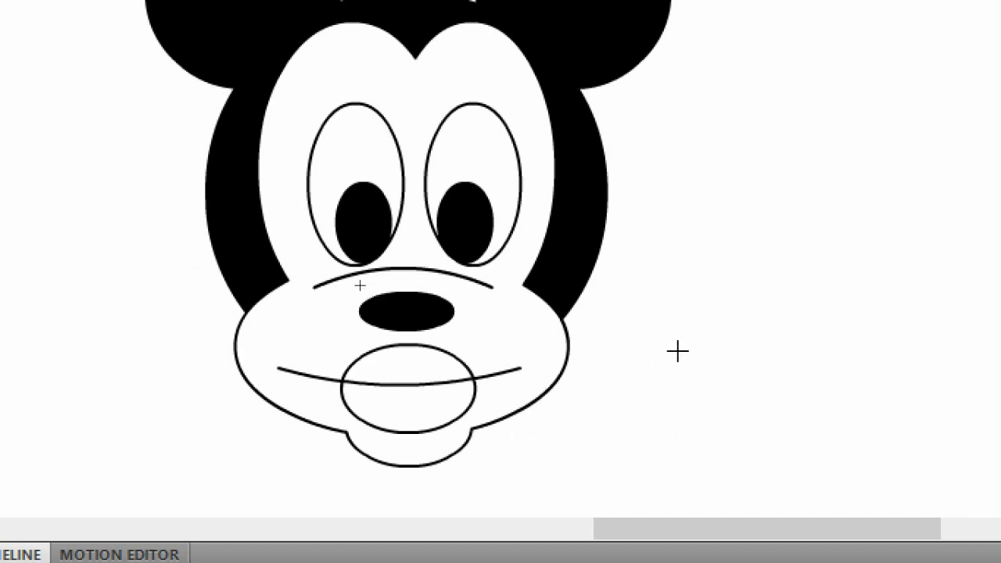
key(v)
click(446, 351)
key(Delete)
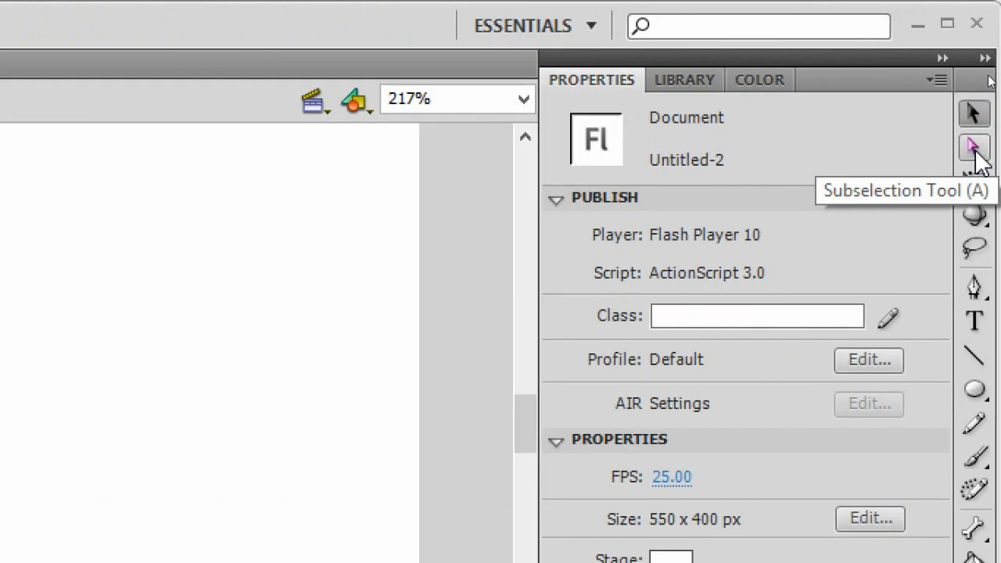
Delete the two anchor points on the lower left and lower right of the open mouth's curve with the Subselection tool.
click(975, 147)
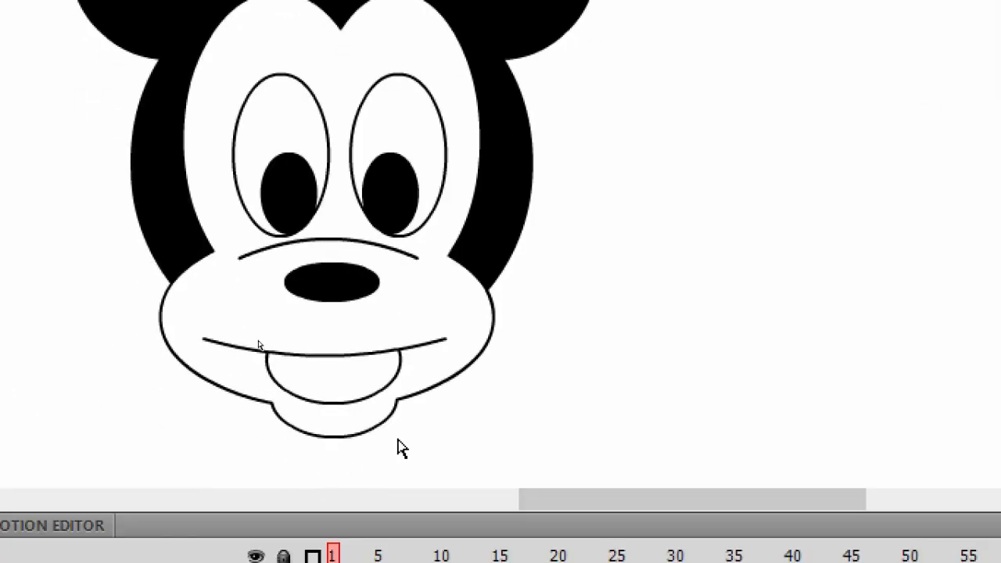
click(366, 399)
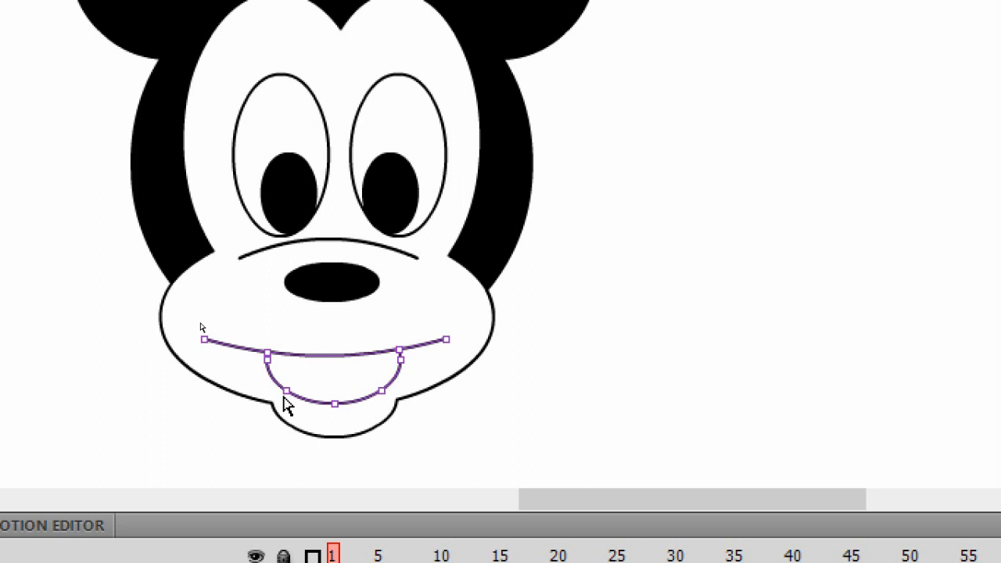
click(288, 391)
key(Delete)
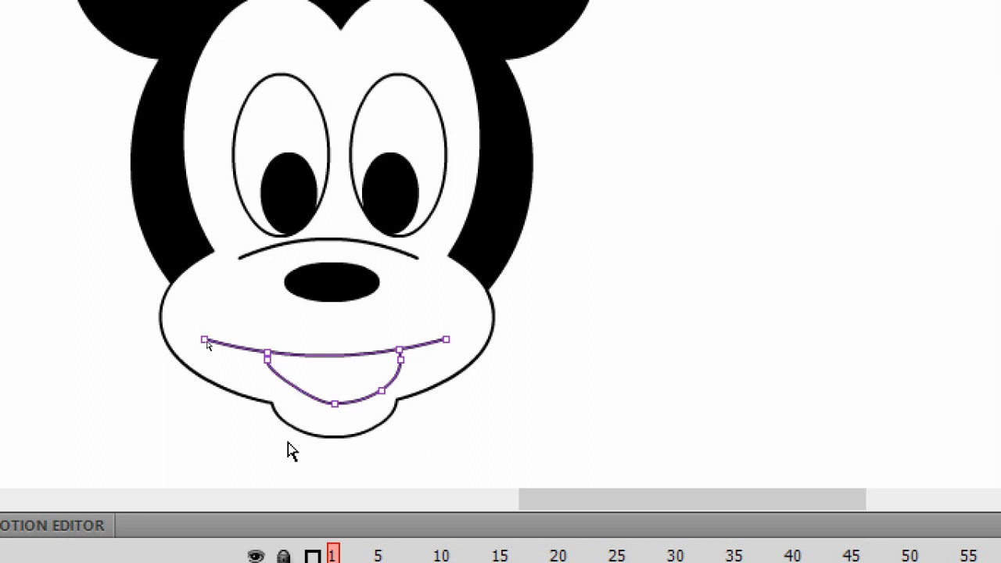
click(383, 393)
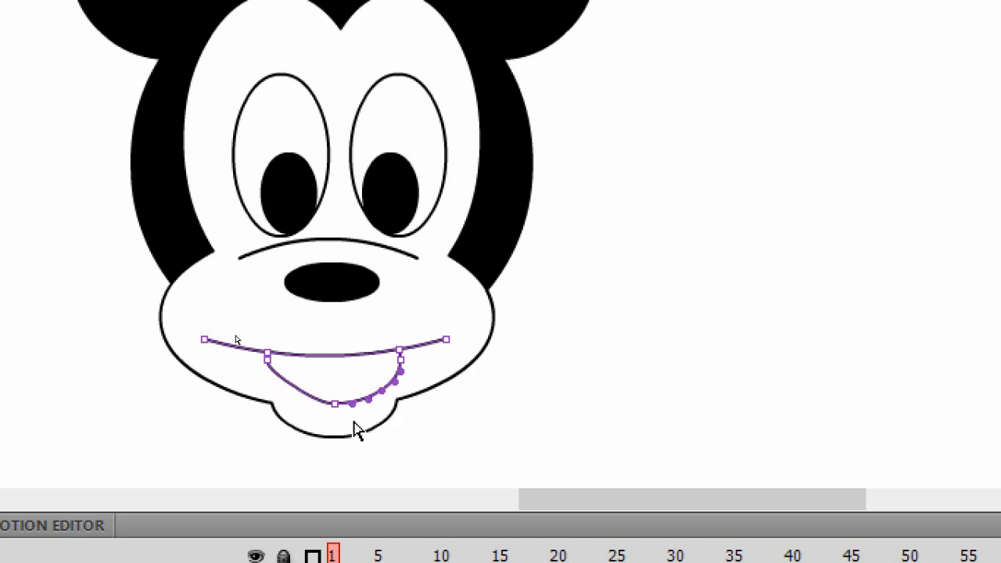
key(Delete)
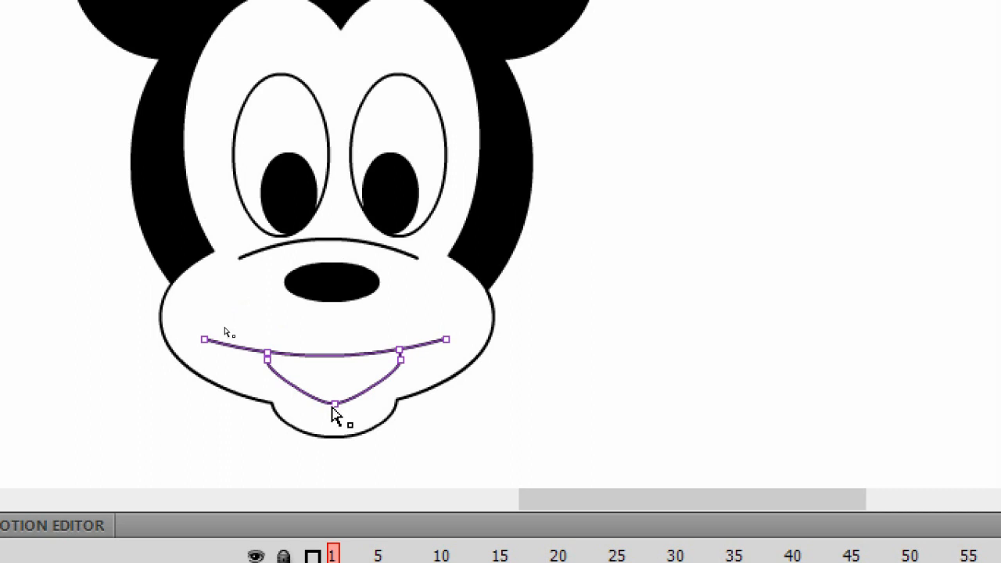
Move the open mouth's lowest anchor point slightly down and adjust its curve handles to round the bottom.
click(337, 406)
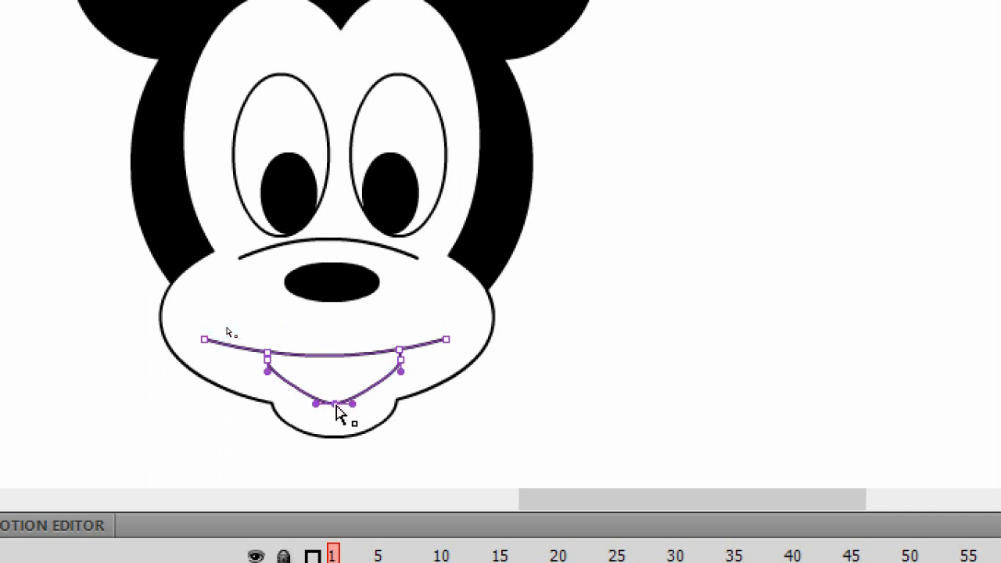
click(228, 333)
click(336, 406)
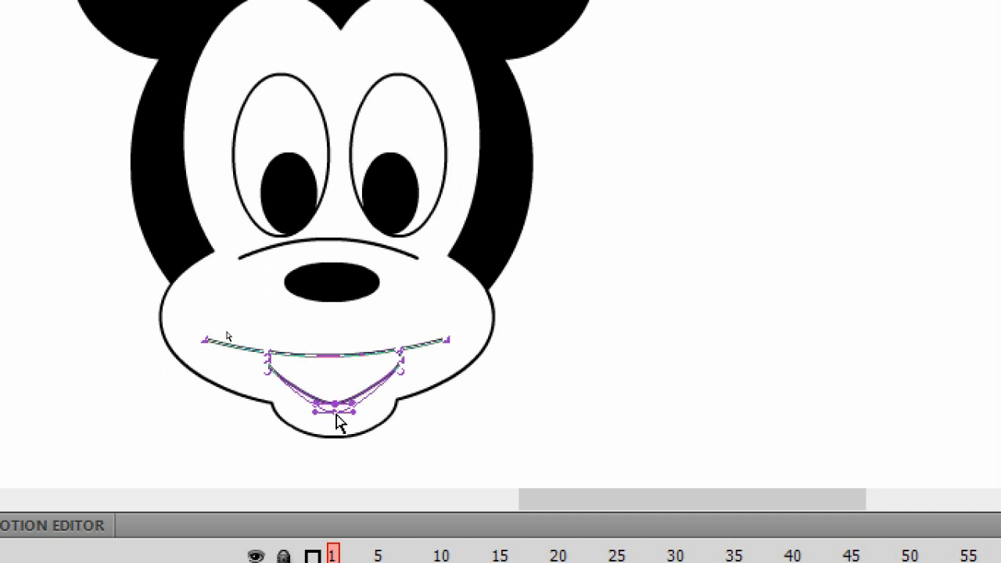
drag(336, 415, 338, 416)
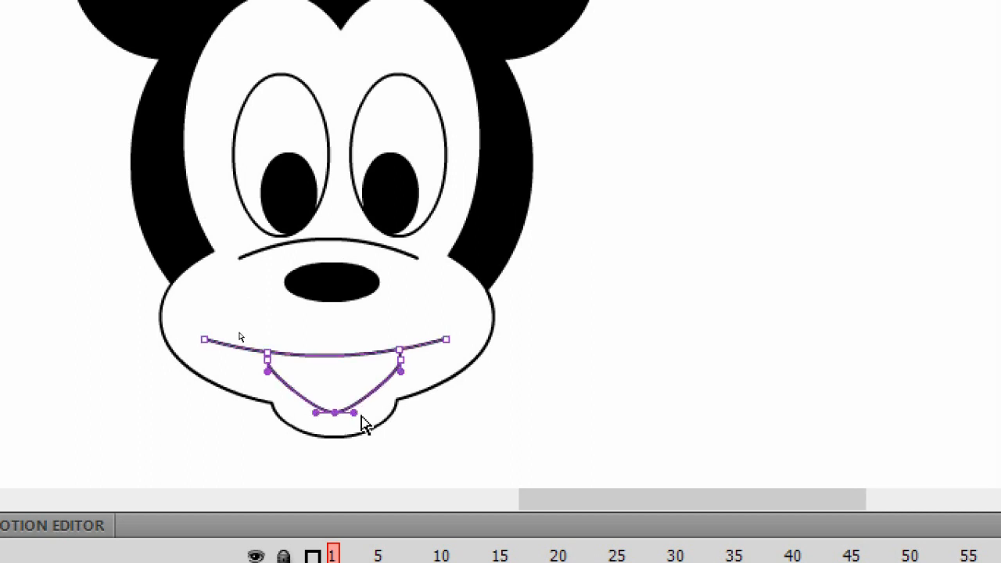
click(236, 330)
drag(359, 414, 293, 413)
click(386, 326)
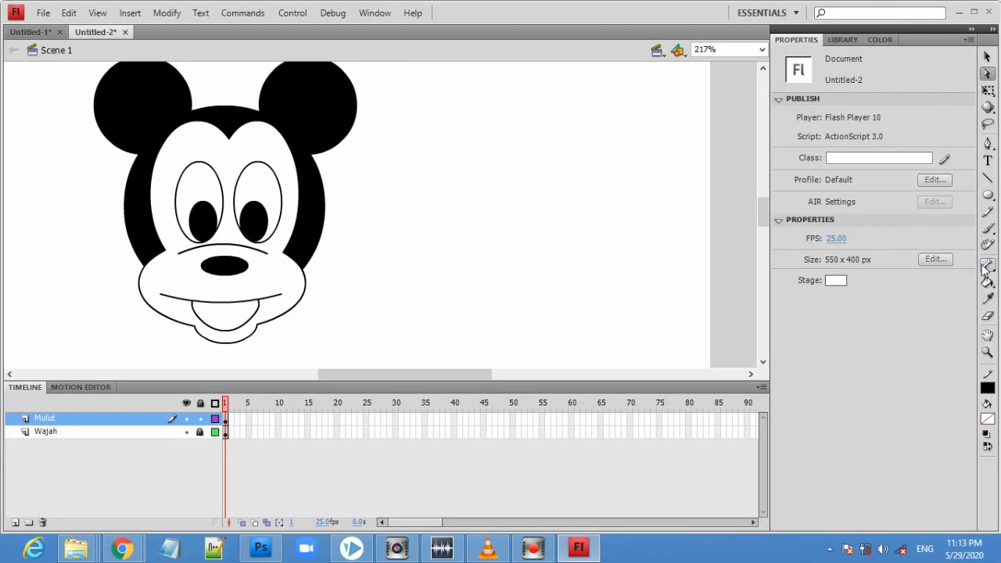
Draw two overlapping ovals on the empty stage beside the head and delete their inner arcs to leave one double-lobed outline.
click(988, 194)
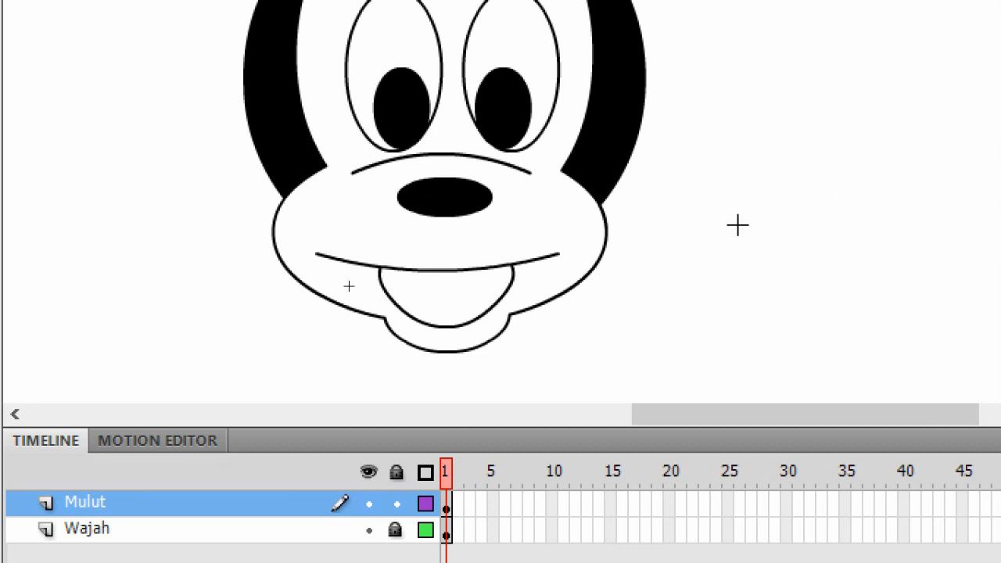
click(361, 242)
drag(718, 150, 813, 252)
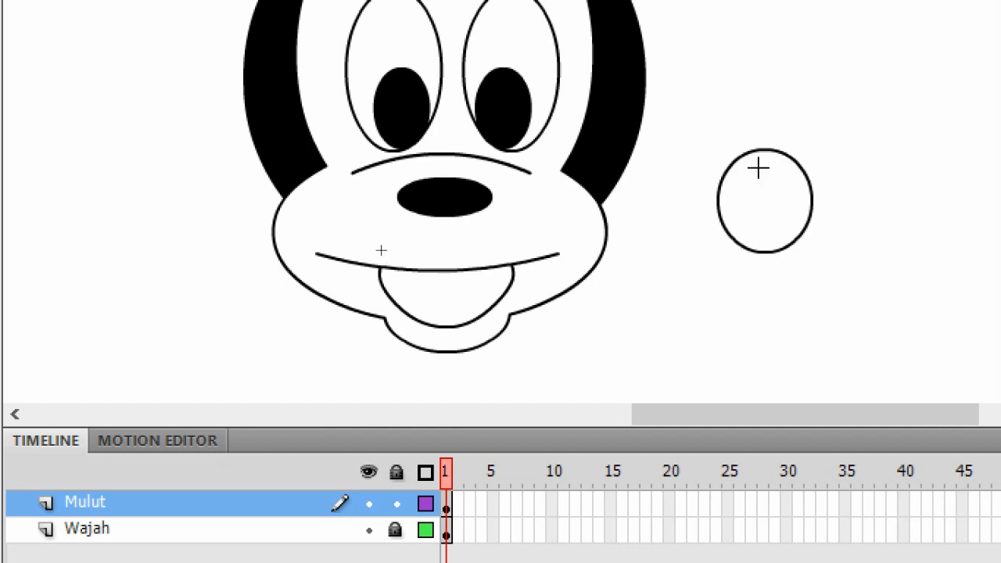
drag(756, 150, 853, 256)
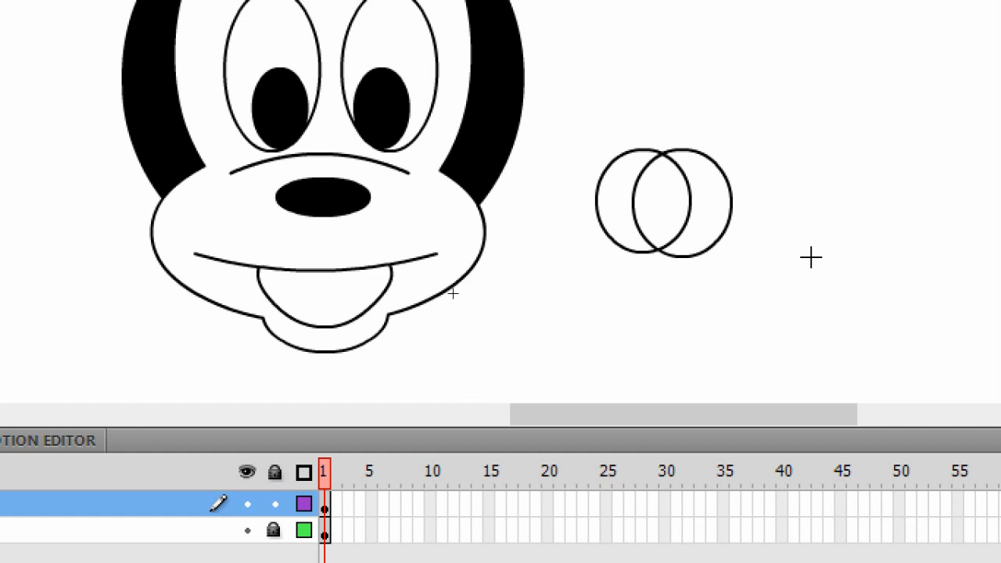
key(v)
click(637, 196)
key(Delete)
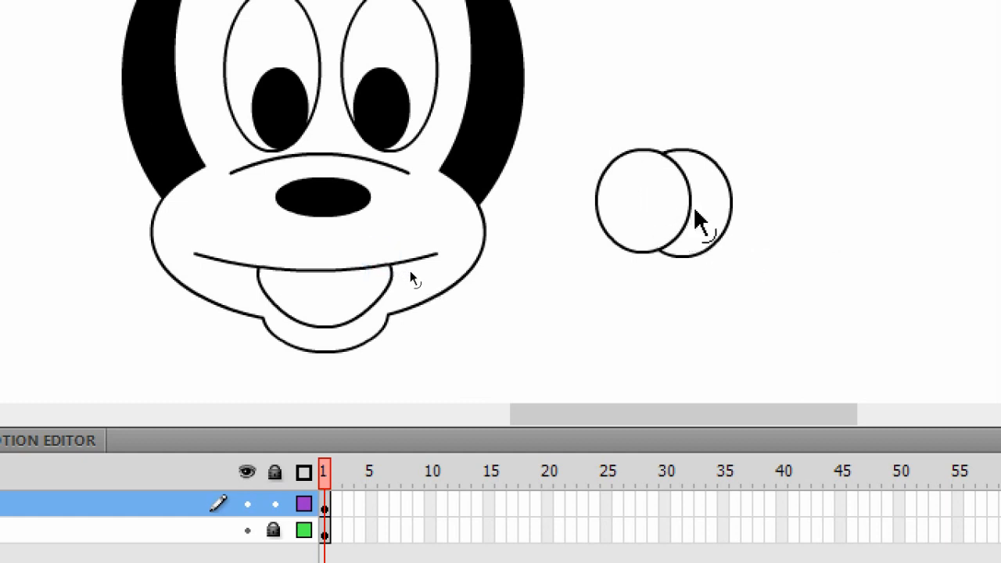
click(692, 203)
key(Delete)
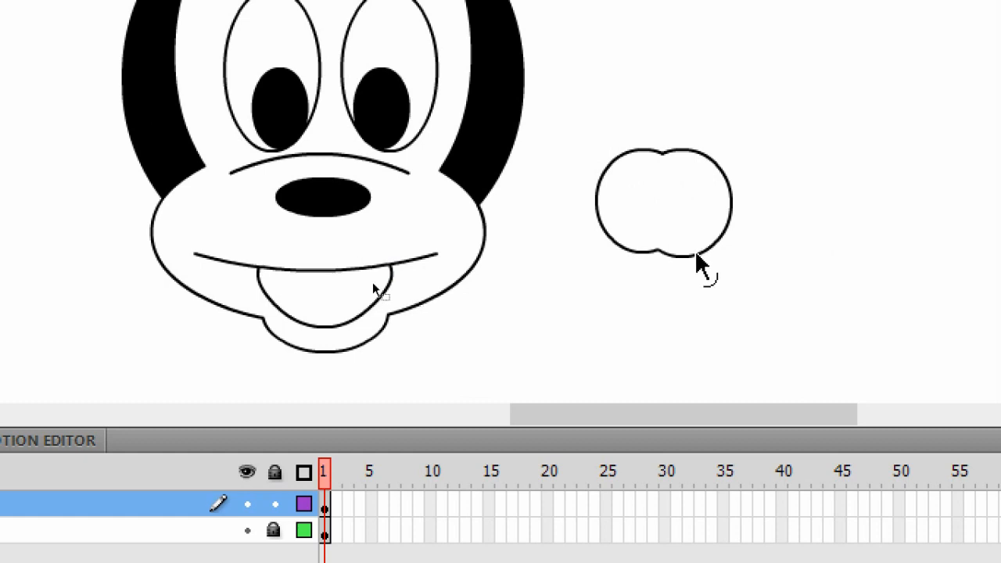
Move the double-lobed outline onto the lower mouth and delete the parts outside the mouth to form the tongue.
drag(572, 137, 784, 294)
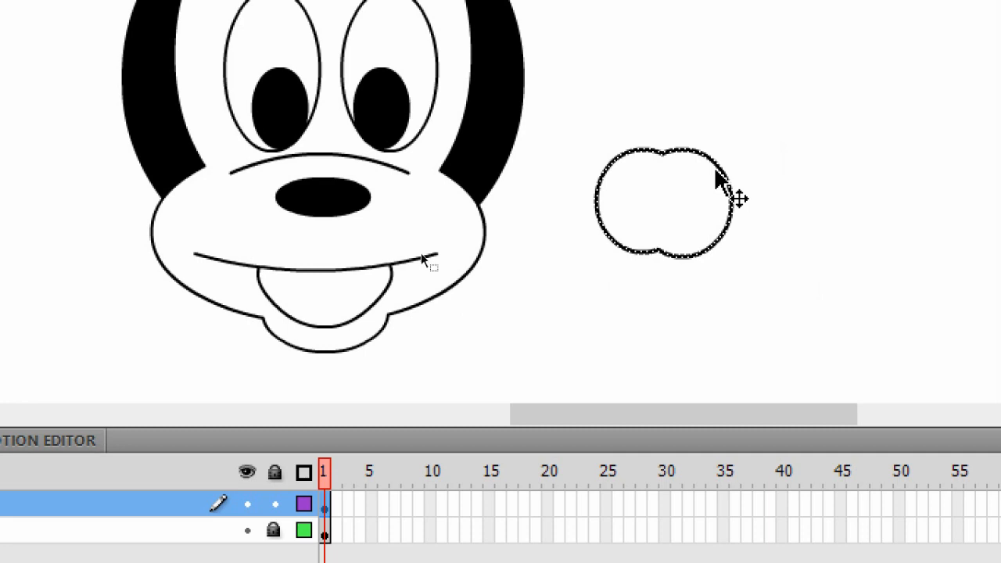
drag(722, 185, 385, 313)
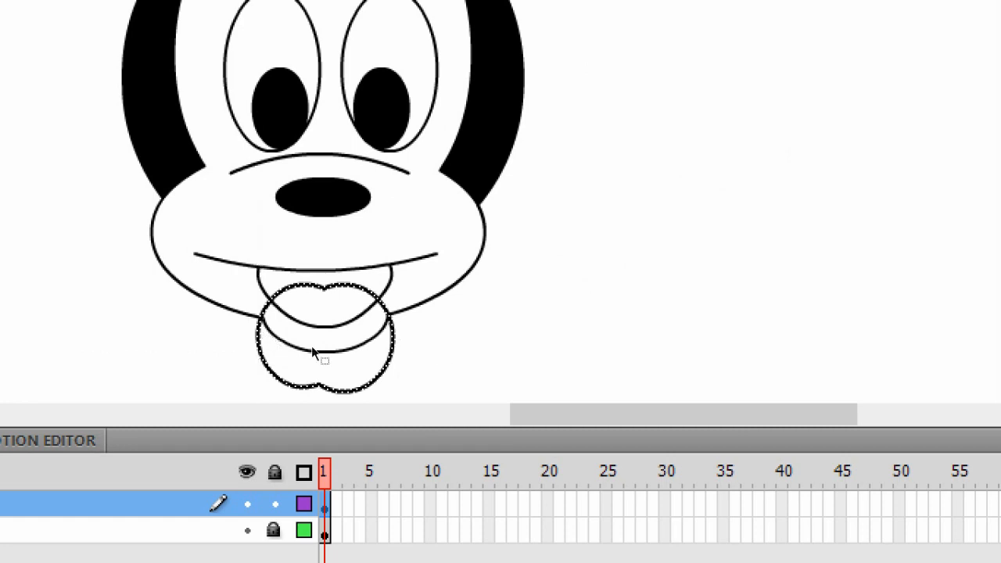
click(497, 367)
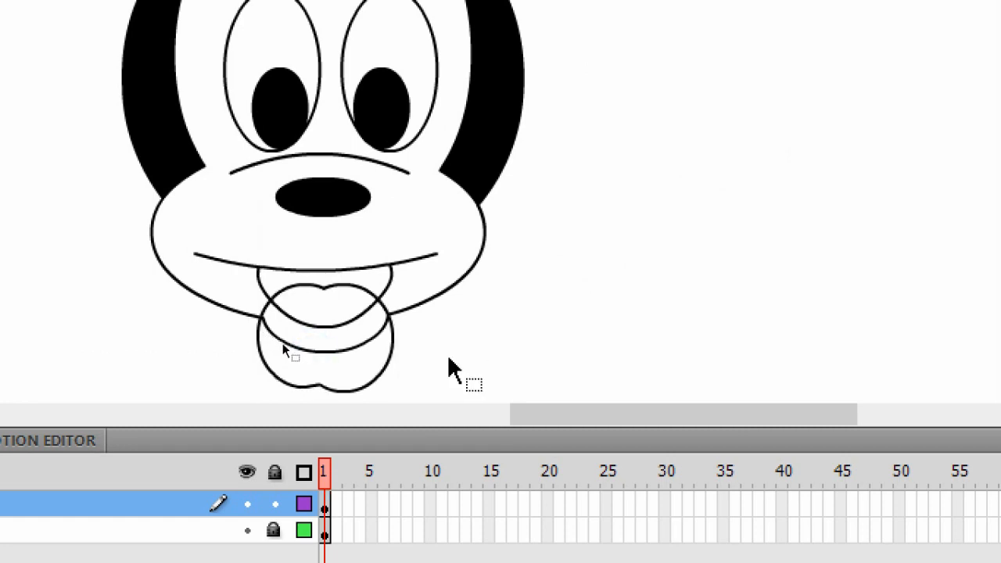
click(393, 359)
key(Delete)
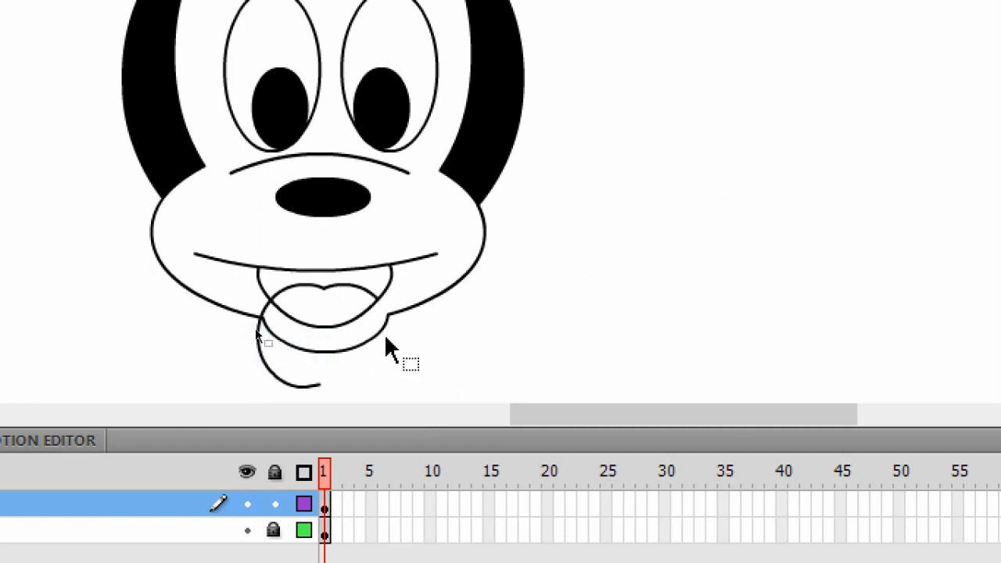
click(287, 387)
key(Delete)
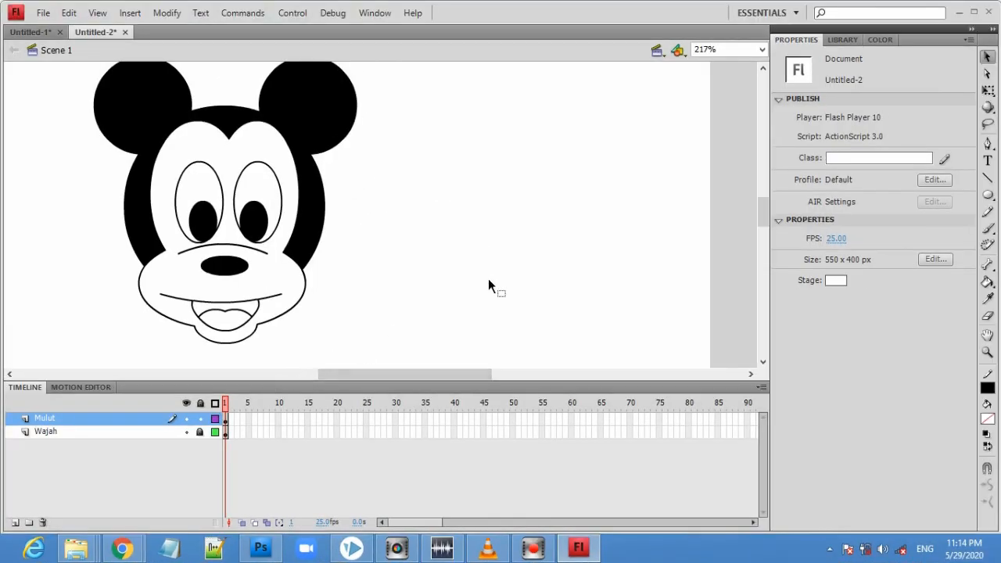
click(531, 259)
Unlock the Wajah layer and fill the white face area around the eyes, muzzle and chin with pale cream (#FFFFCD) using the Paint Bucket.
click(987, 419)
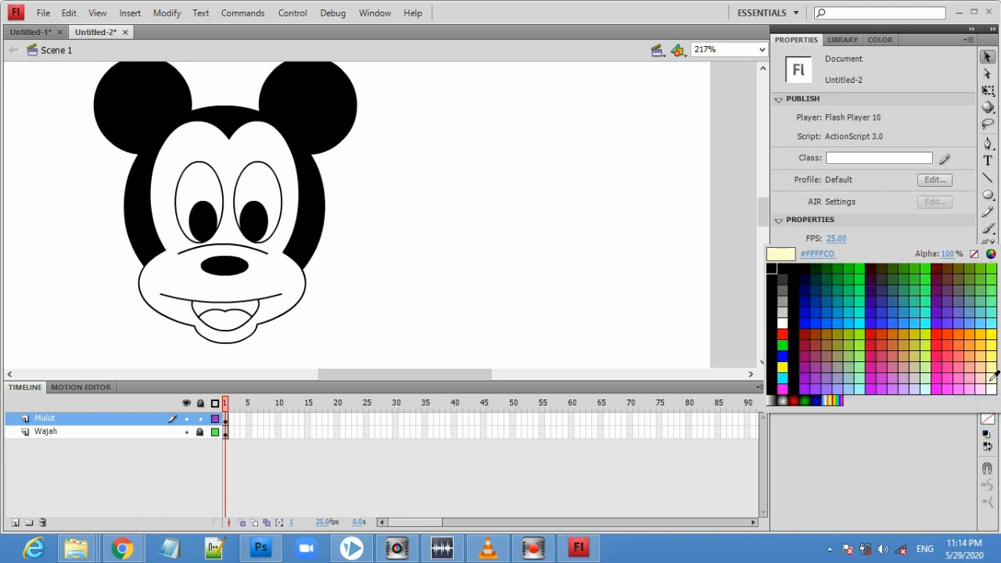
click(992, 378)
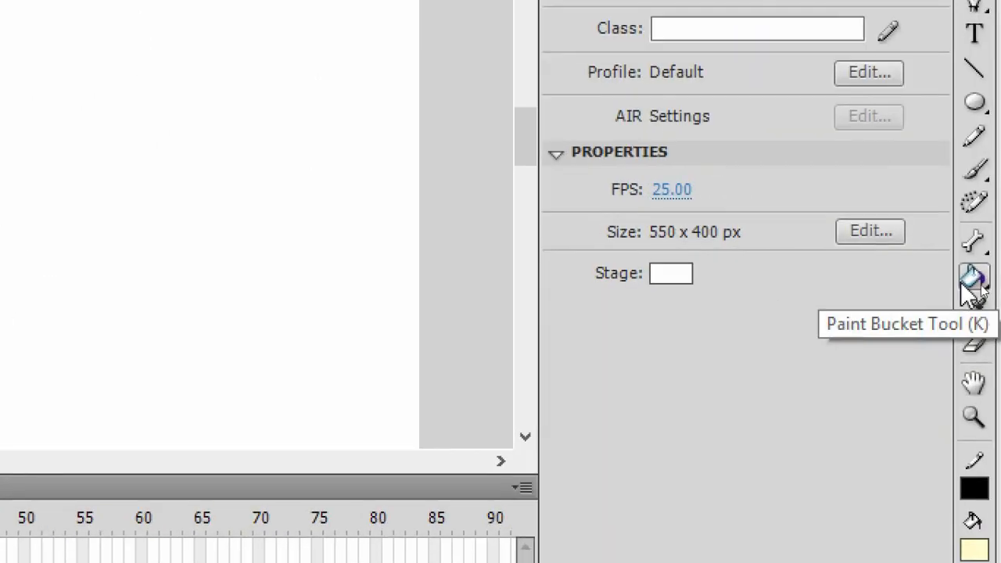
click(986, 284)
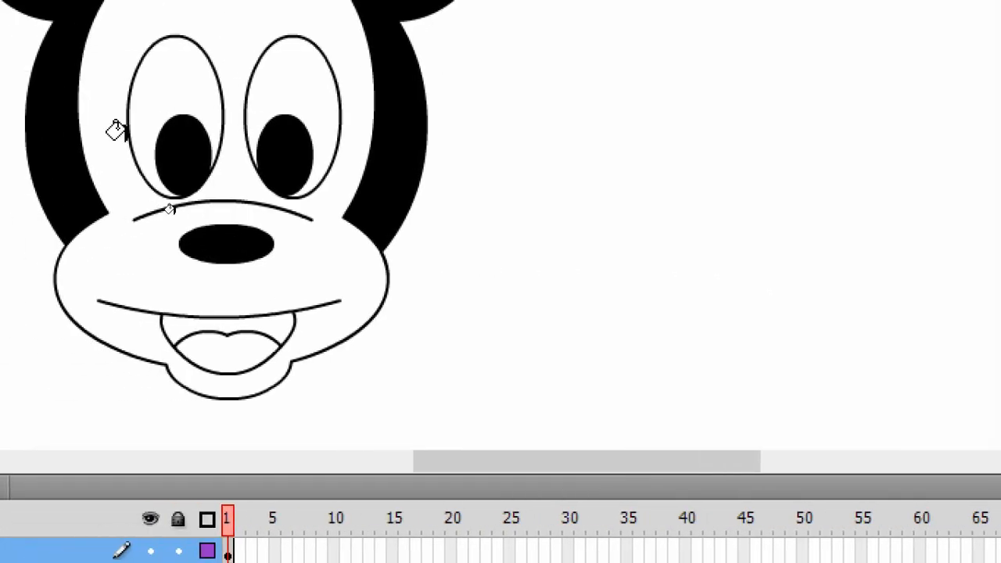
click(166, 206)
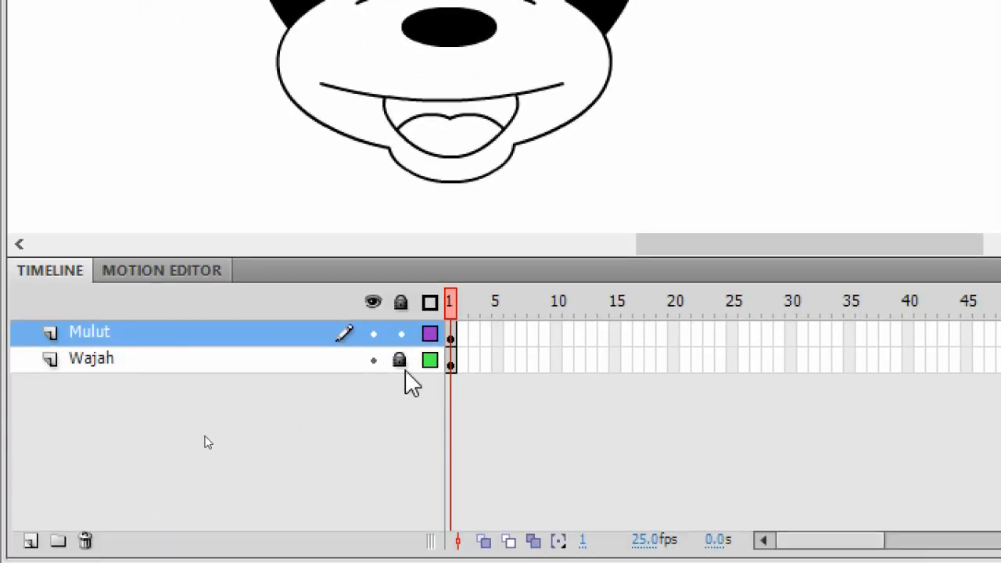
click(401, 362)
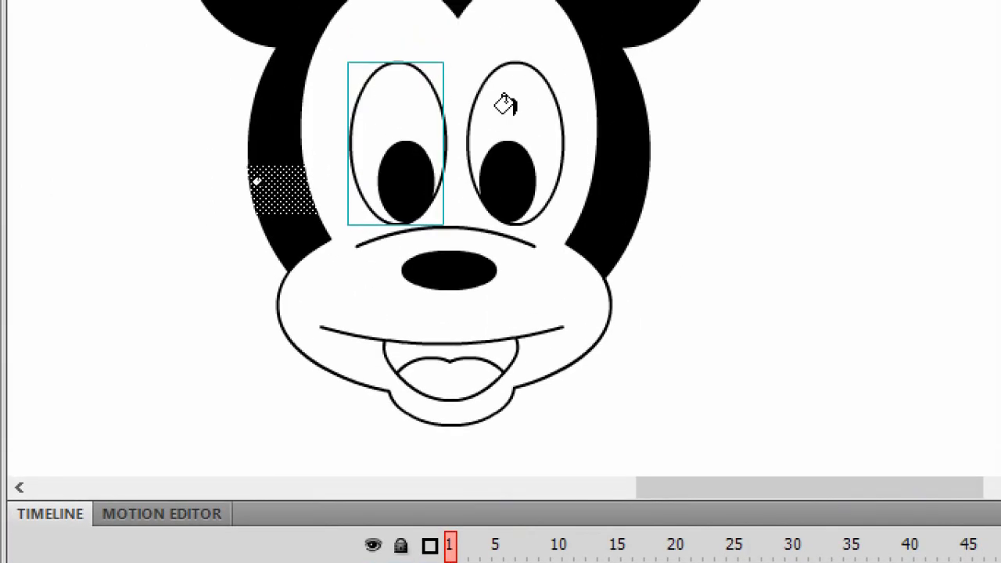
click(533, 1)
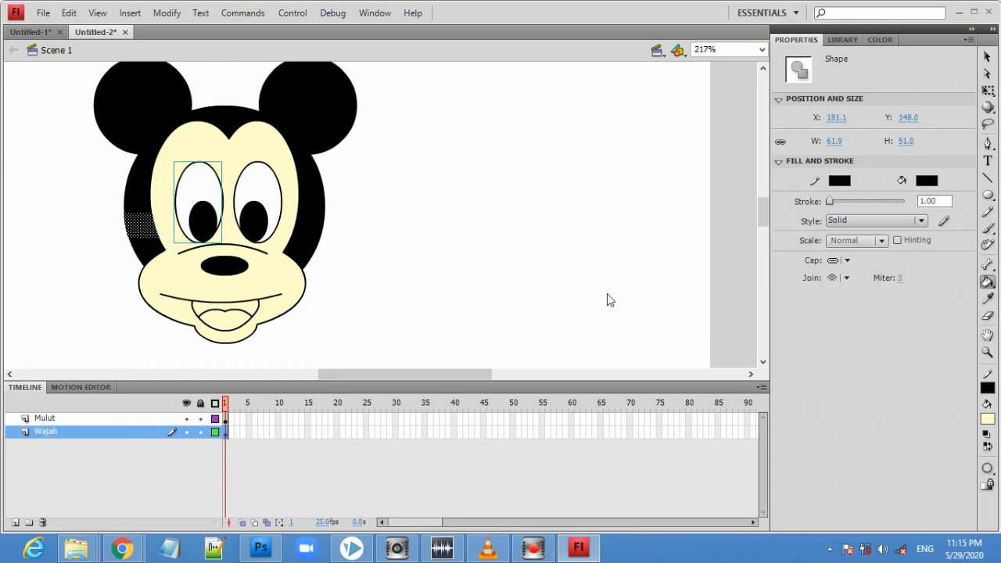
click(987, 59)
click(640, 185)
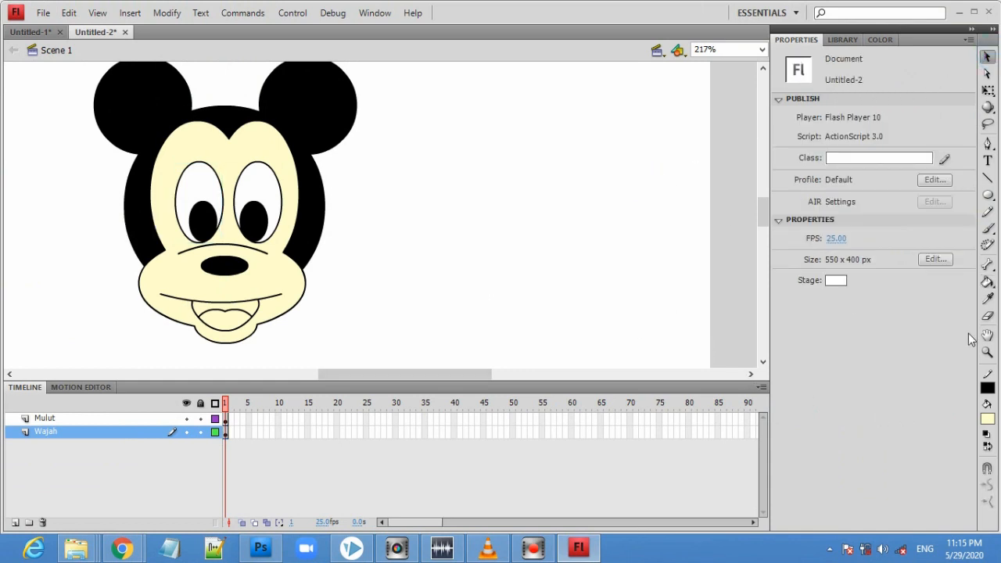
Set the fill colour to dark grey and activate the Paint Bucket tool.
click(987, 418)
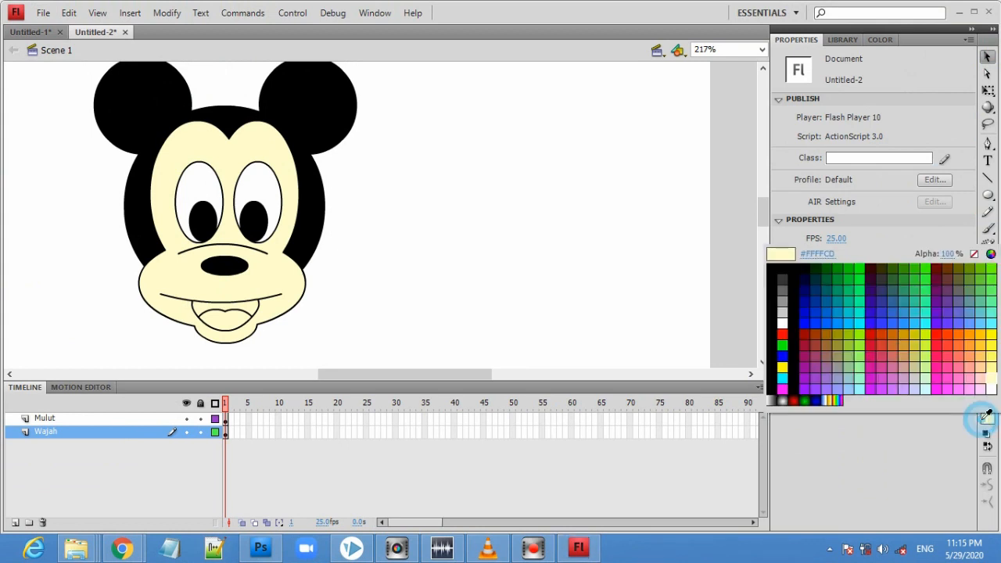
click(786, 285)
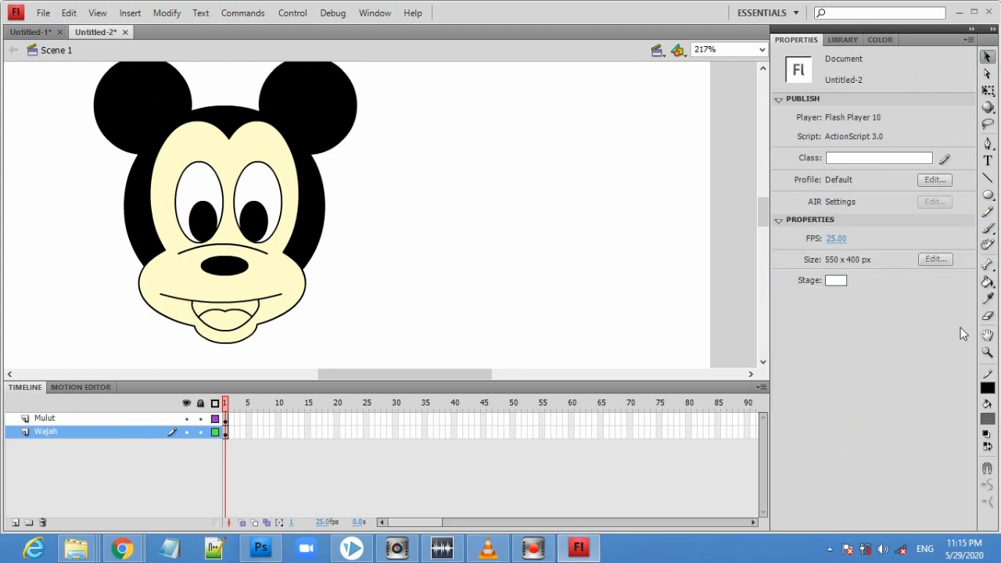
click(988, 283)
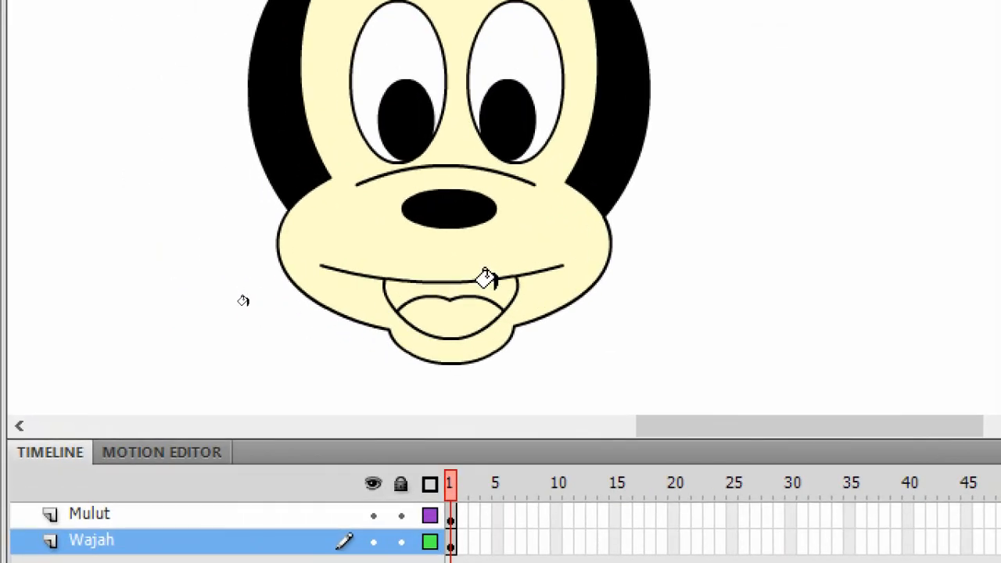
click(484, 280)
key(ctrl+z)
click(483, 282)
key(ctrl+z)
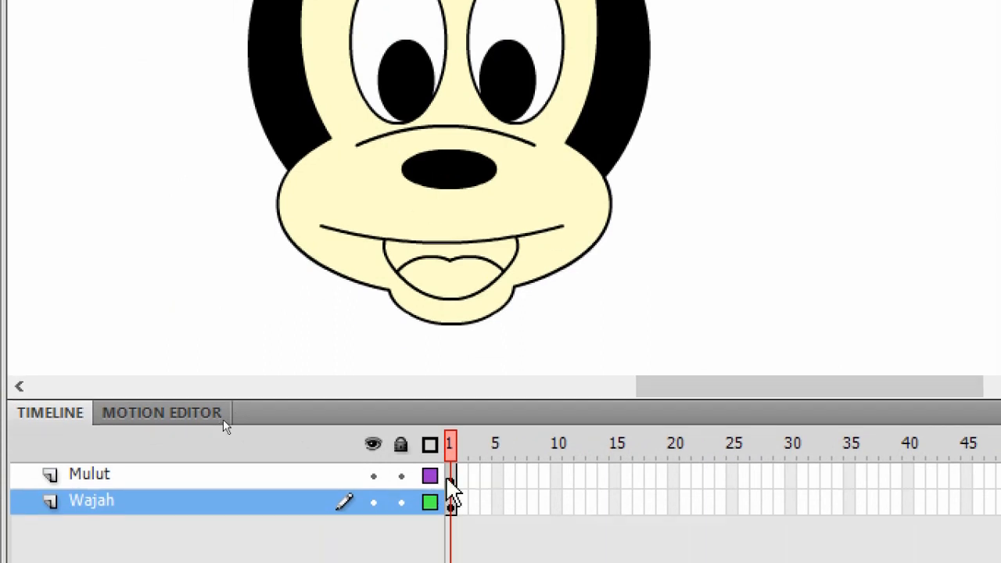
On the Mulut layer's frame 1, fill the mouth opening above the tongue with the dark grey and the tongue with red.
click(451, 477)
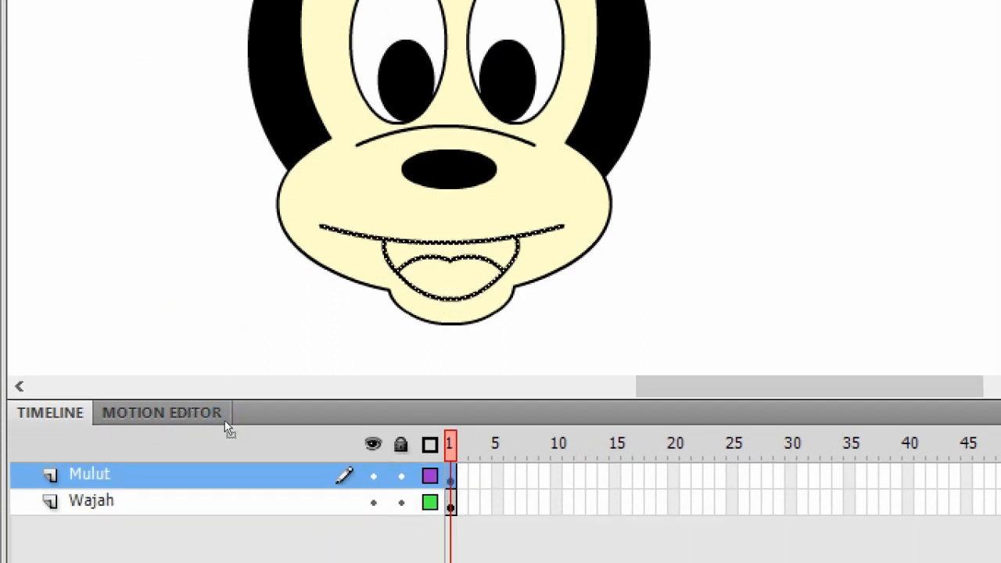
click(489, 246)
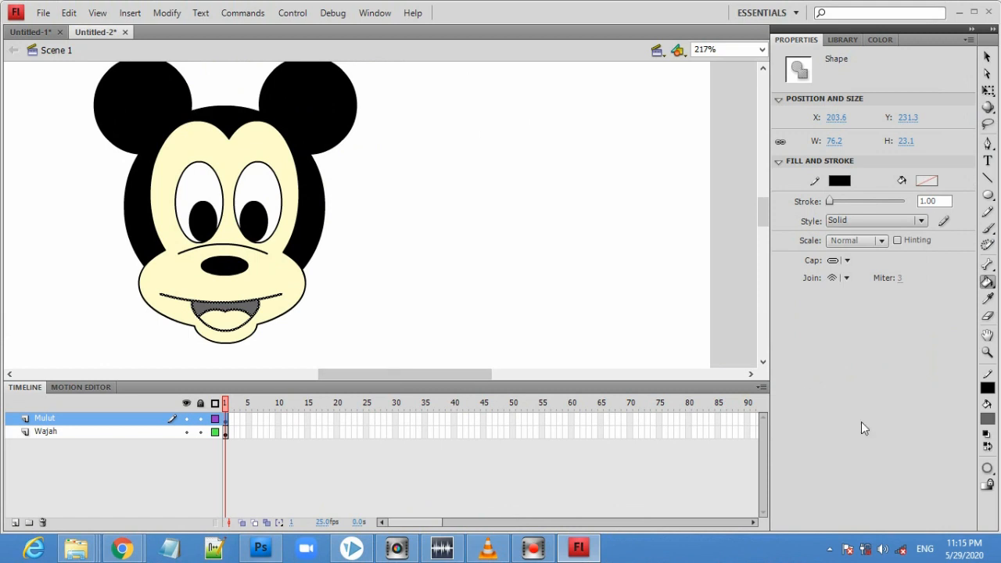
click(987, 421)
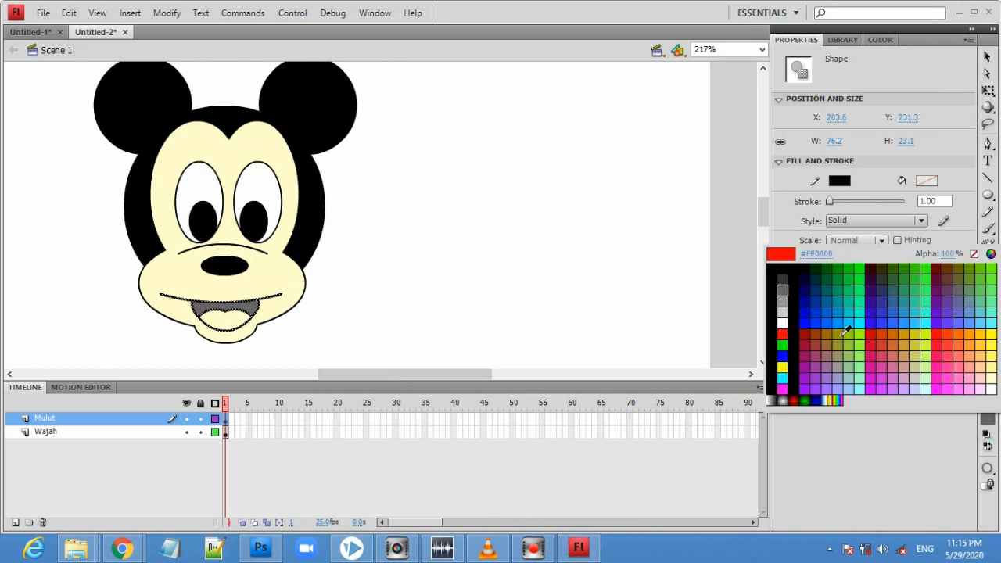
click(875, 332)
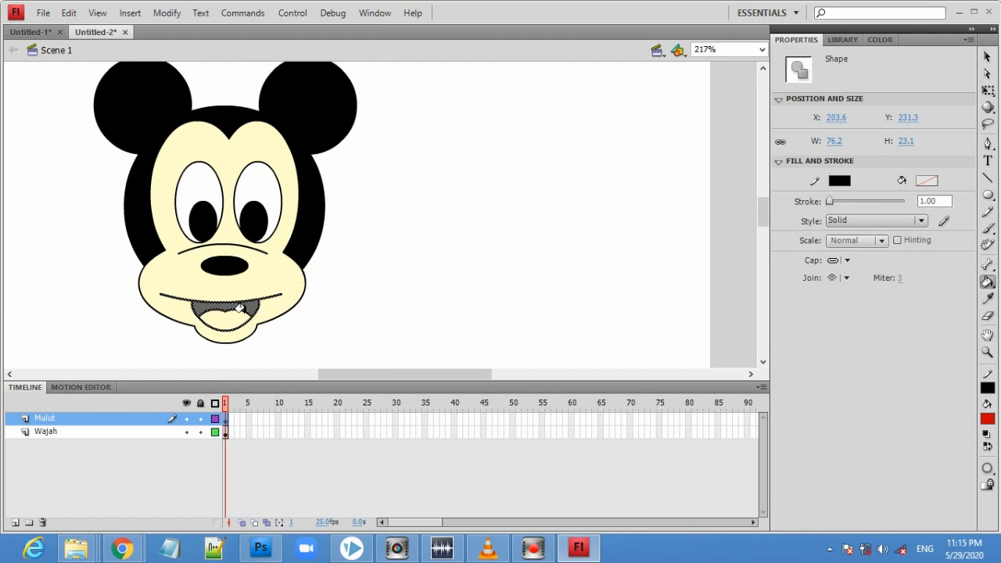
click(218, 313)
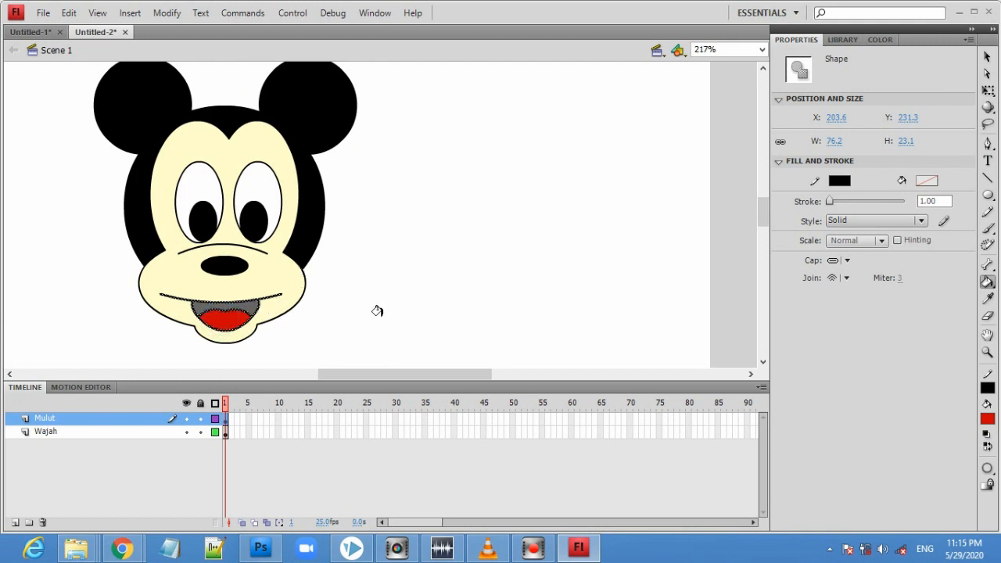
click(987, 57)
click(568, 173)
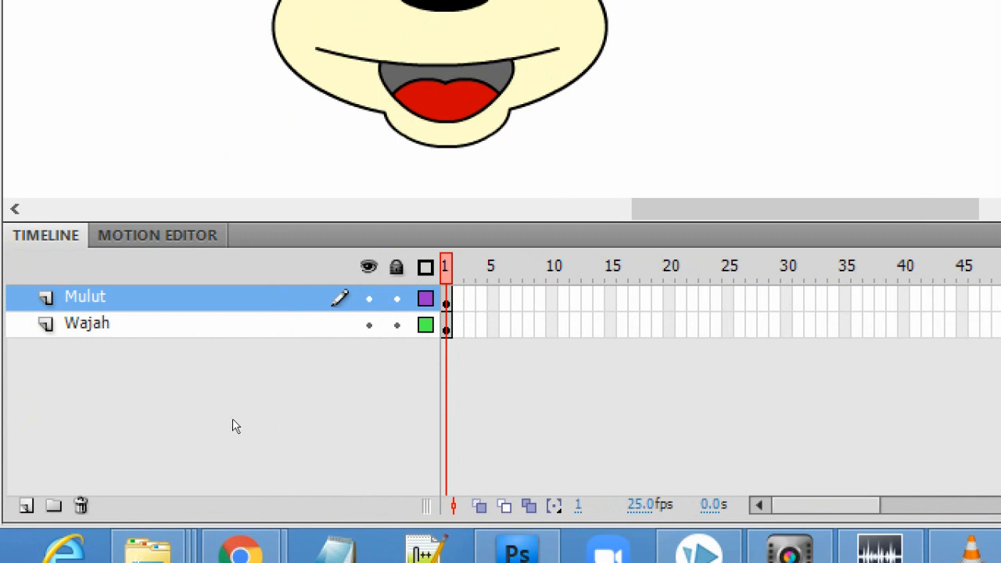
Insert a blank keyframe at frame 2 of the Mulut layer and extend the Wajah layer's face to frame 15.
right_click(459, 299)
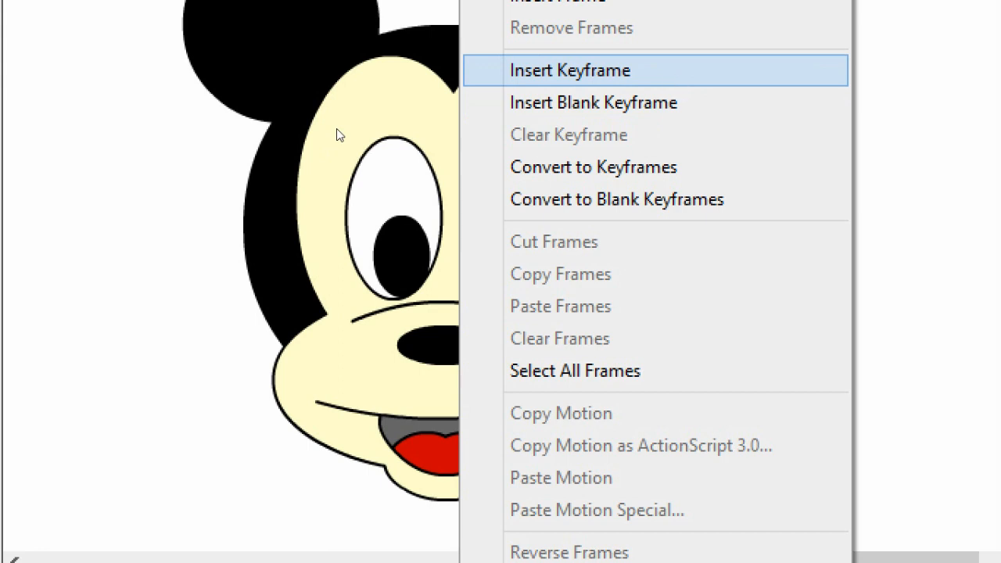
click(668, 104)
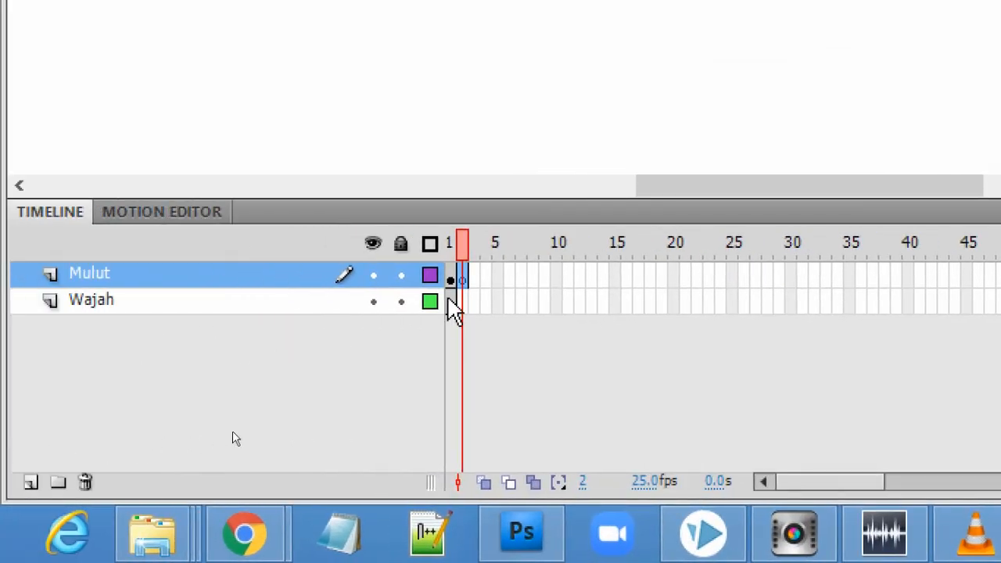
click(615, 302)
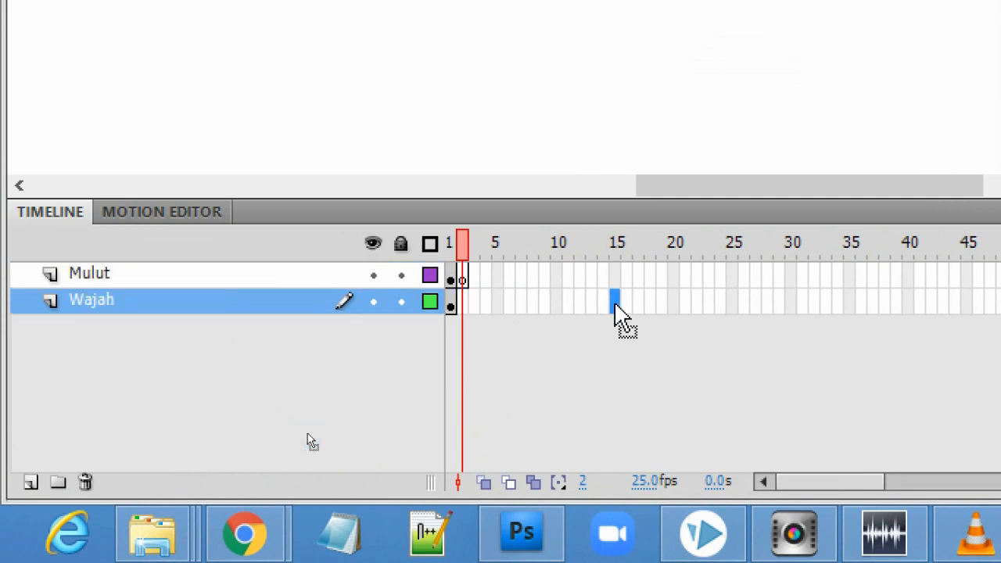
right_click(614, 303)
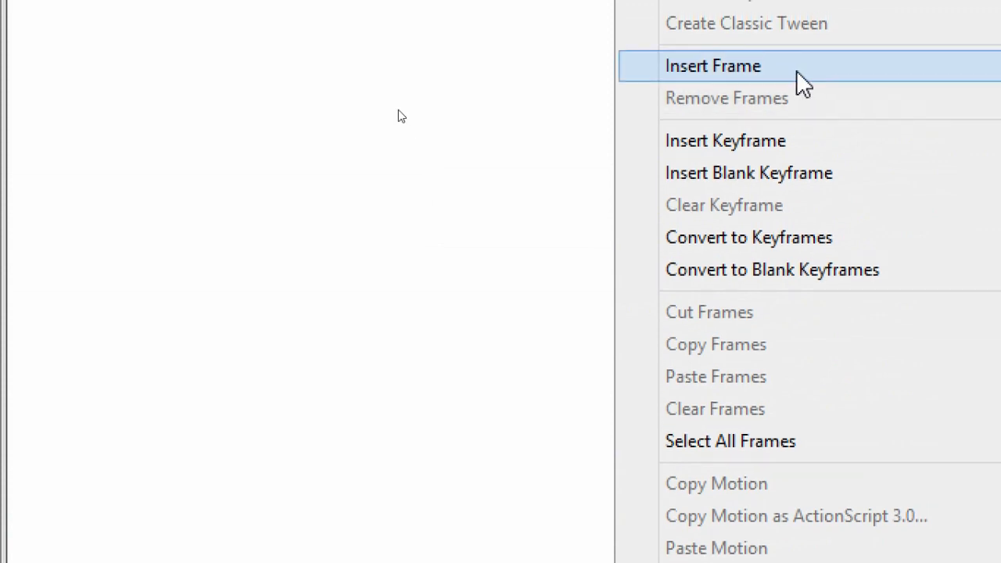
click(797, 70)
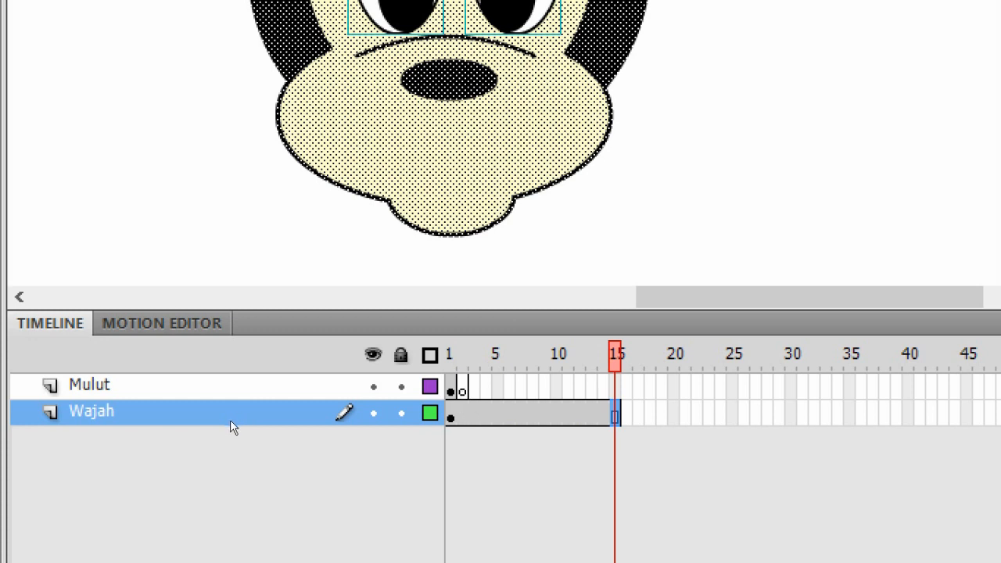
On the Mulut layer's frame 2, draw a short horizontal line below the nose and bend its middle slightly upward.
click(461, 390)
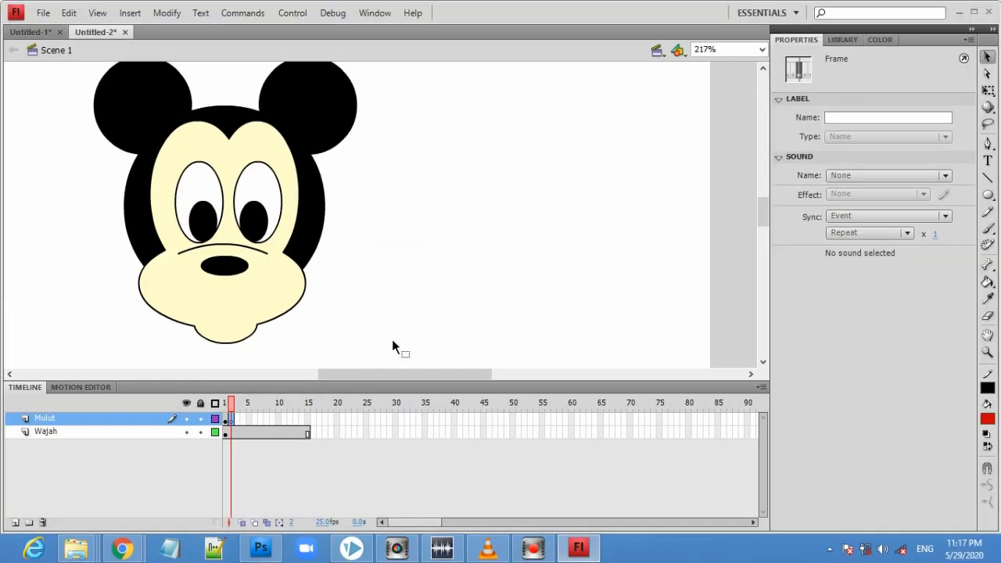
click(988, 178)
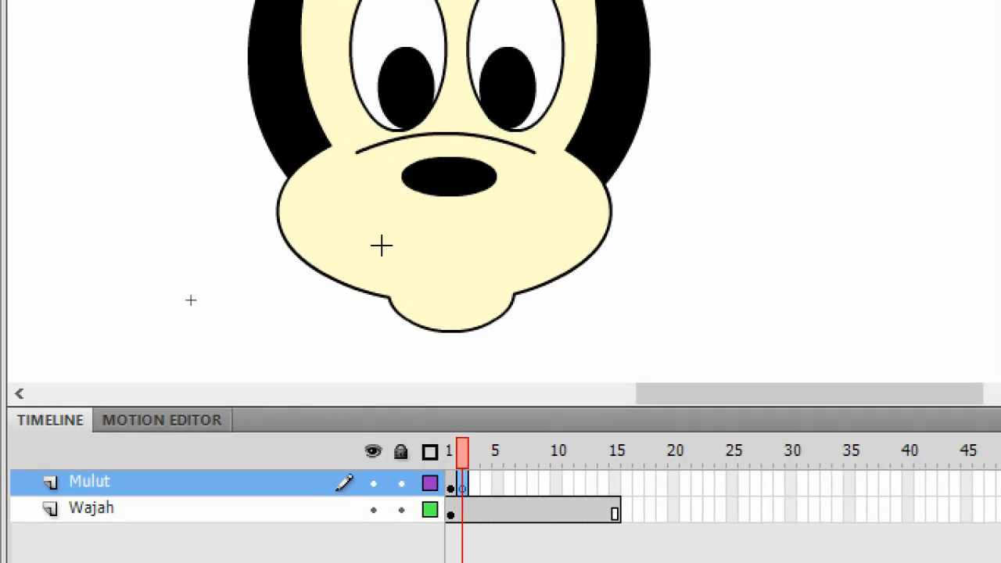
mouse_move(381, 245)
mouse_down()
mouse_move(506, 245)
mouse_move(522, 230)
mouse_up()
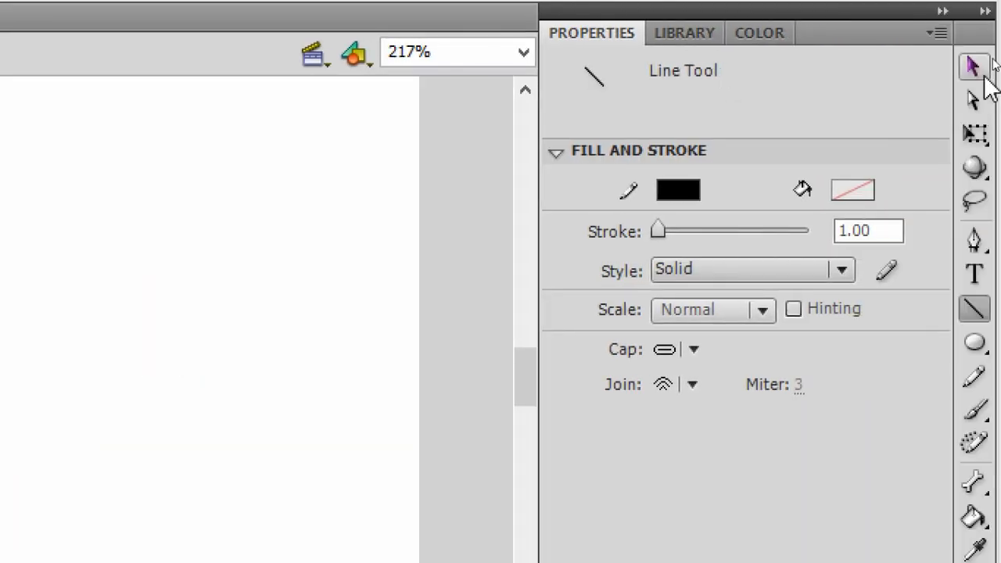
click(974, 68)
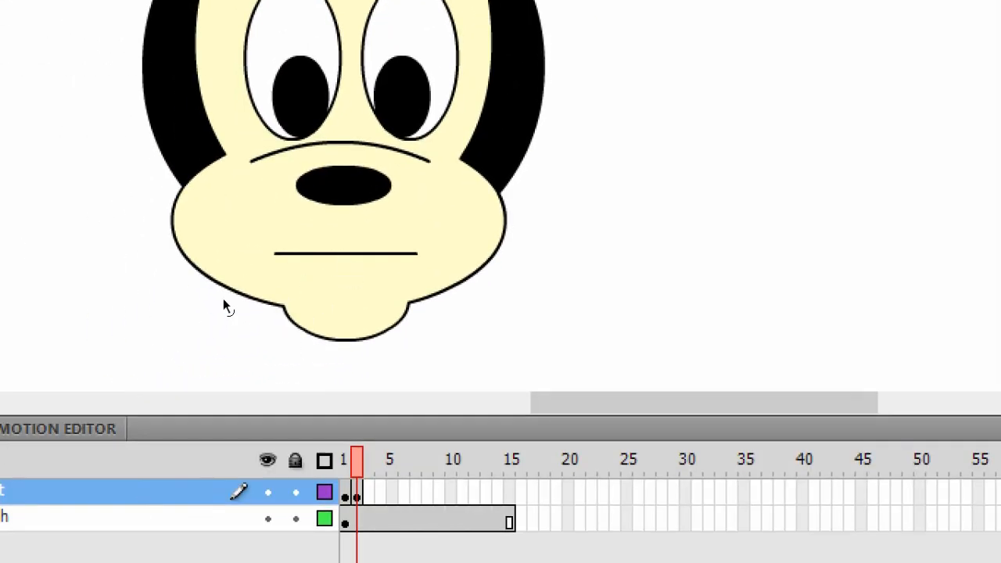
drag(346, 253, 347, 238)
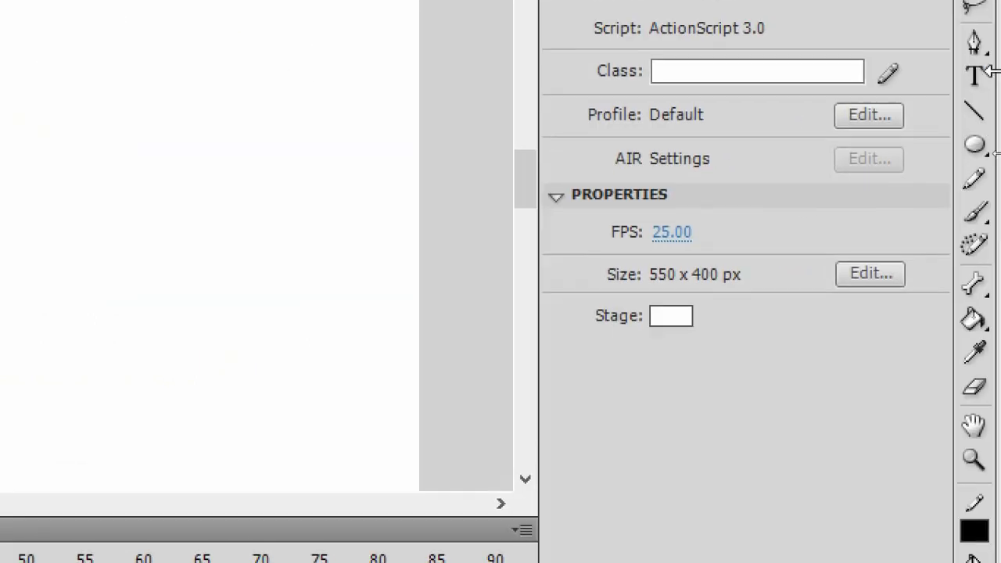
Draw a second line joining the ends of the arched mouth line and bend its middle downward to shape a narrow mouth.
click(973, 112)
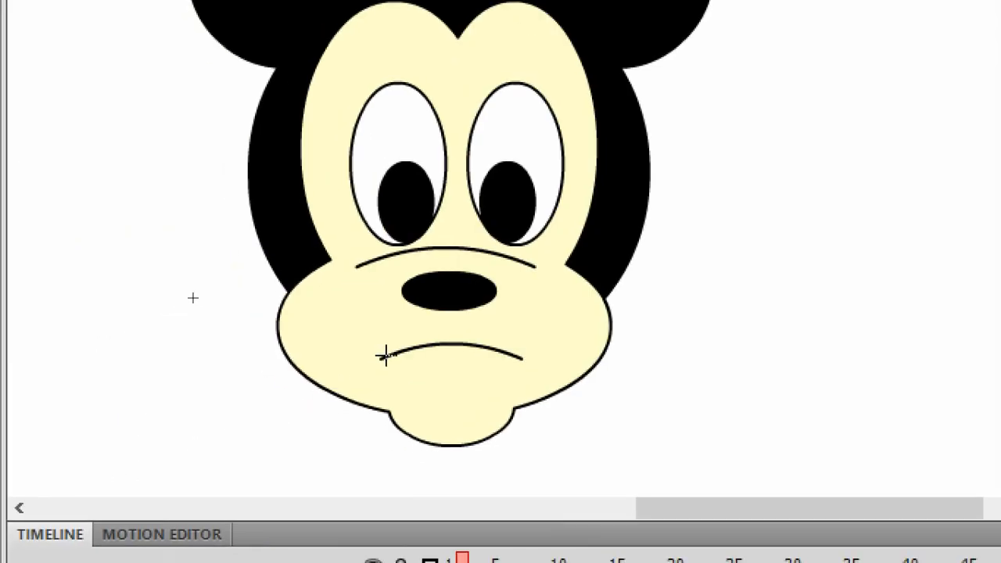
drag(386, 356, 511, 355)
drag(507, 355, 509, 356)
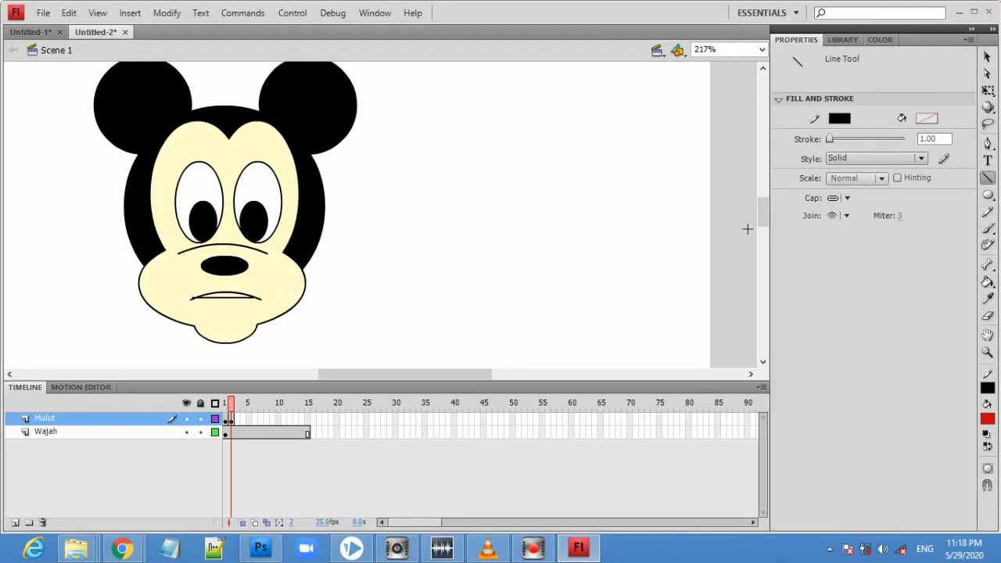
click(987, 57)
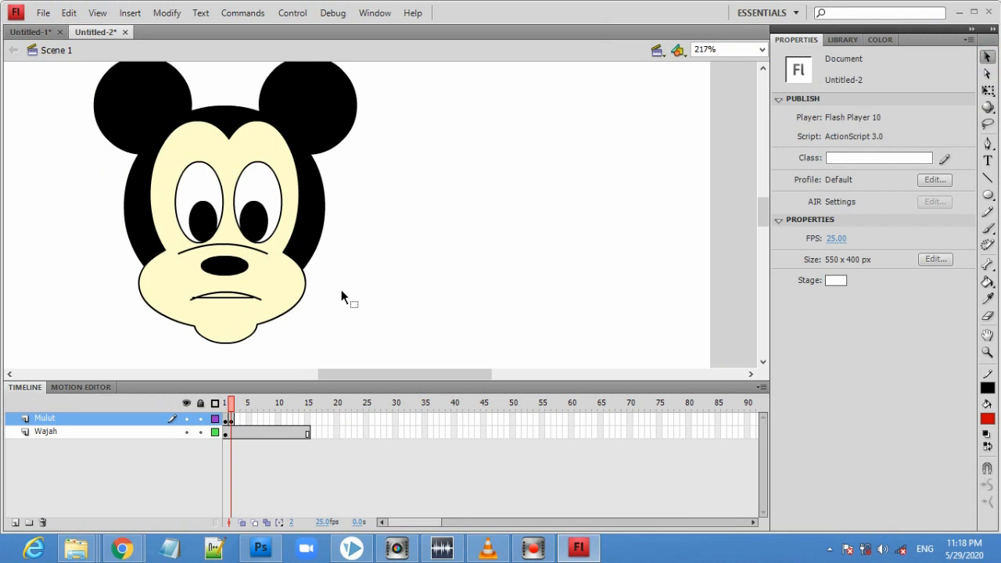
drag(227, 306, 229, 311)
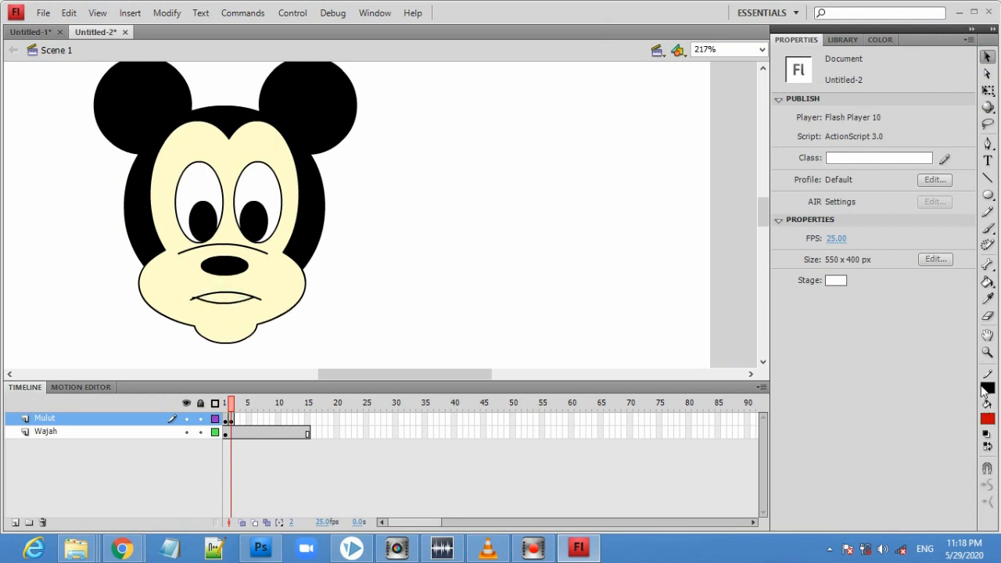
Choose a darker red fill, lock the Wajah layer and try to fill the narrow mouth on frame 2 with it.
click(987, 420)
click(987, 282)
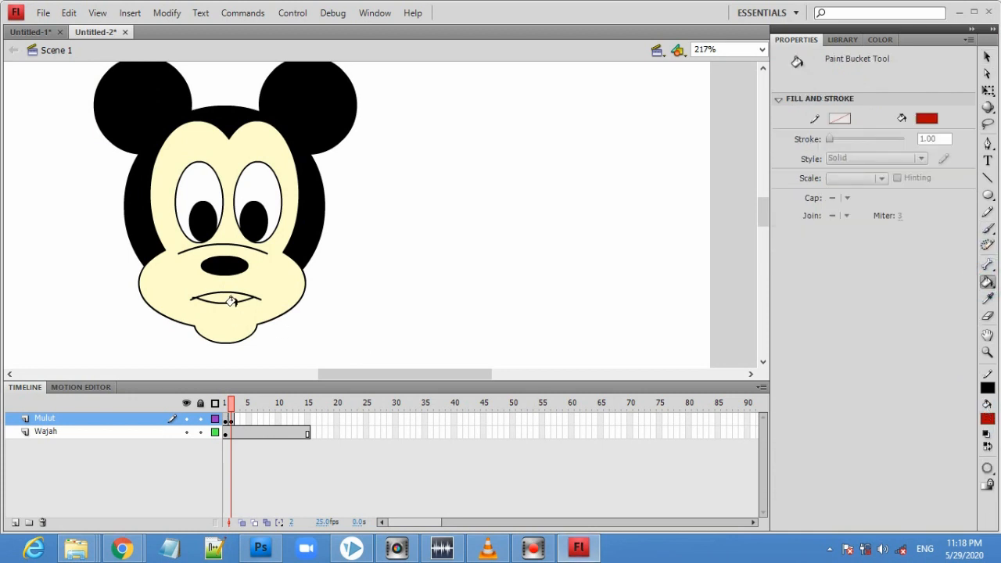
click(223, 298)
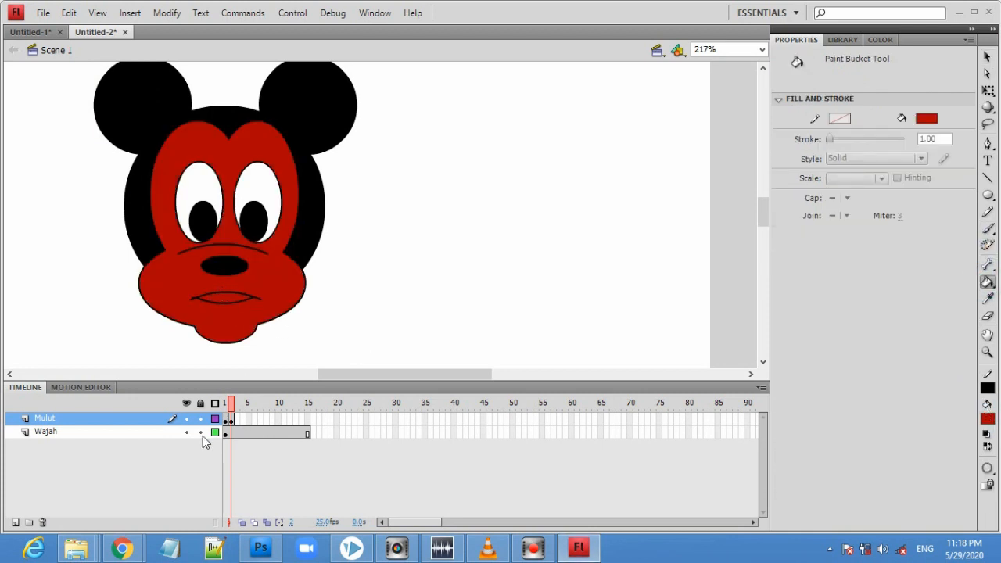
key(ctrl+z)
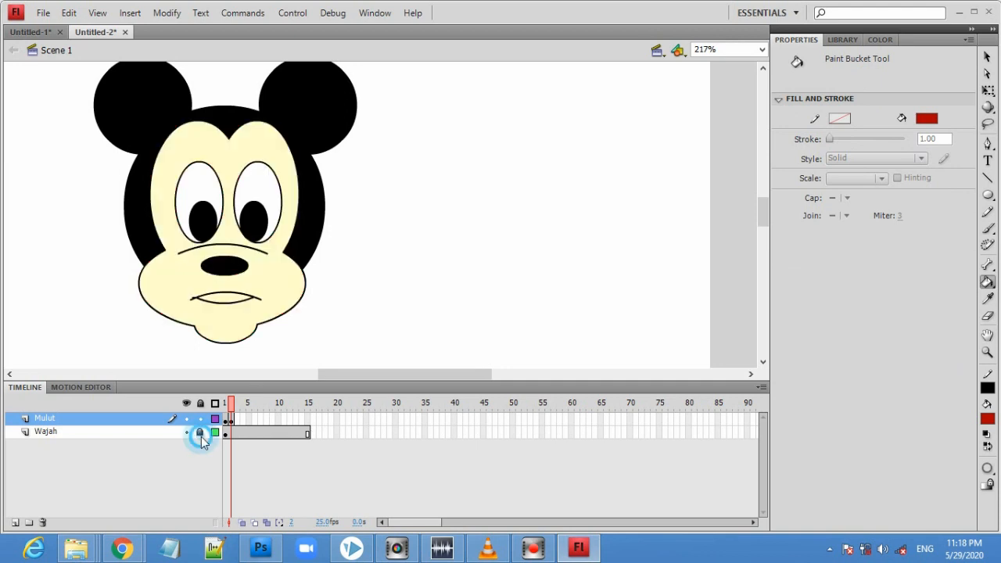
click(200, 433)
click(217, 295)
click(987, 58)
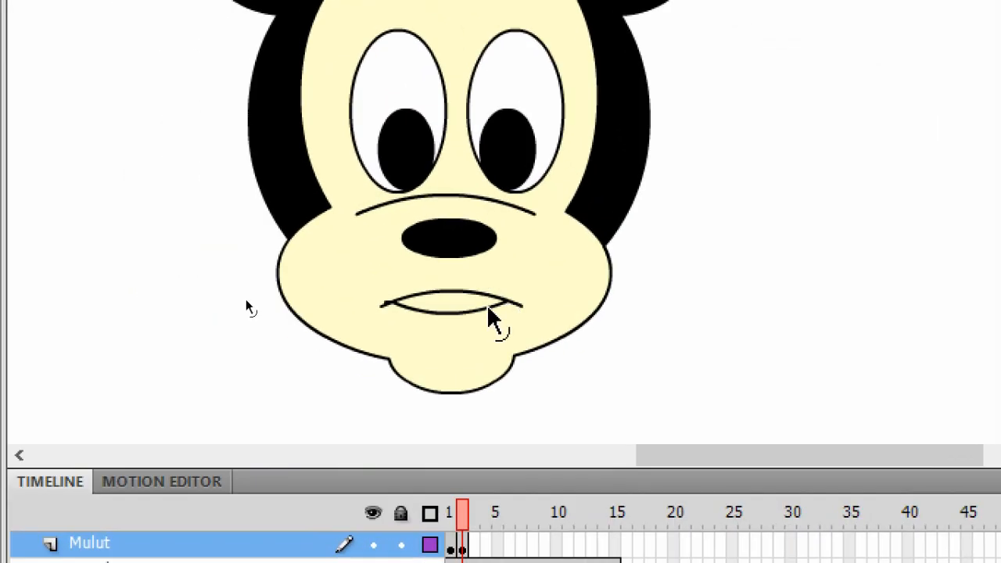
Try to reshape the lower mouth line's end on frame 2, and undo back to the upper arch alone.
drag(507, 306, 519, 346)
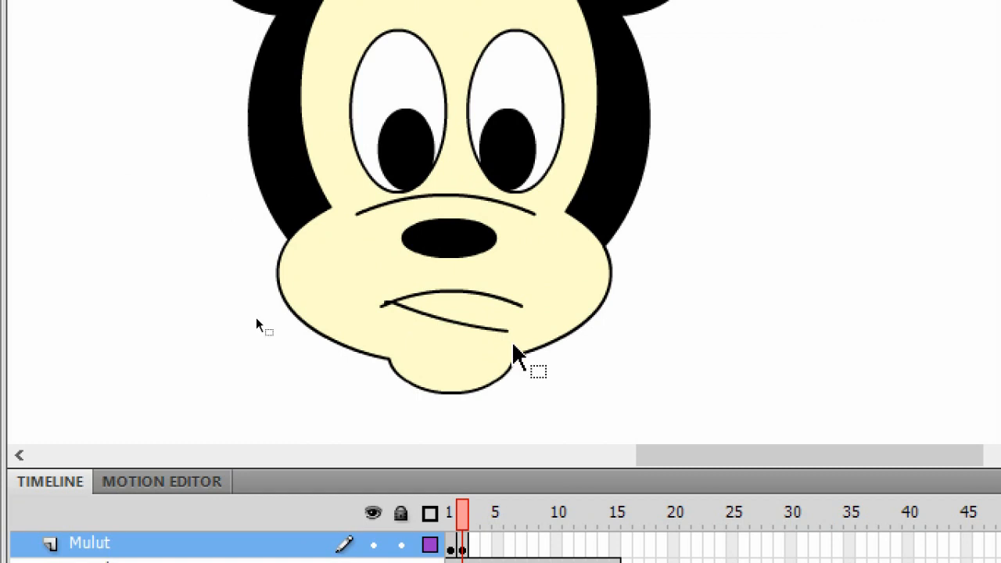
key(ctrl+z)
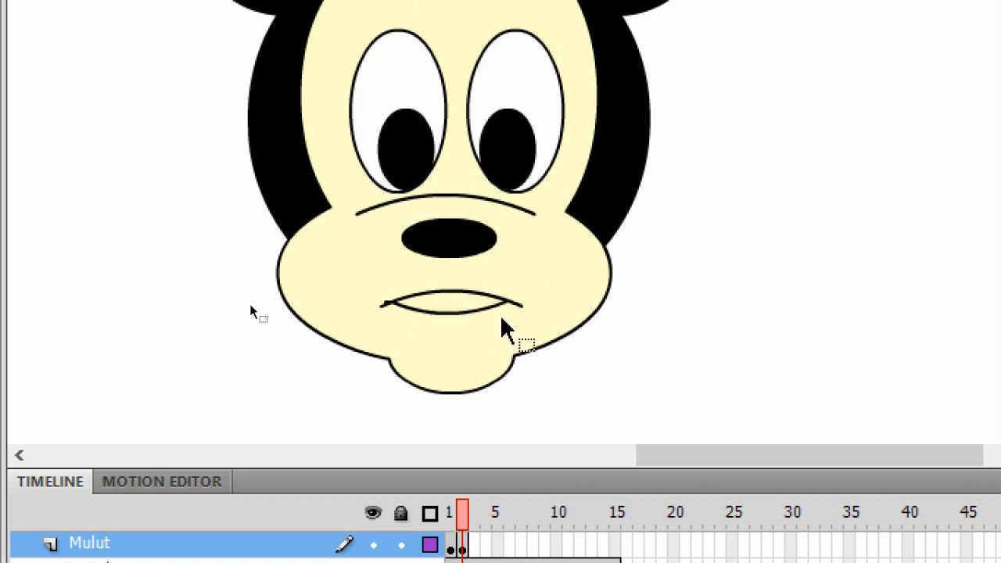
key(ctrl+z)
key(ctrl+z)
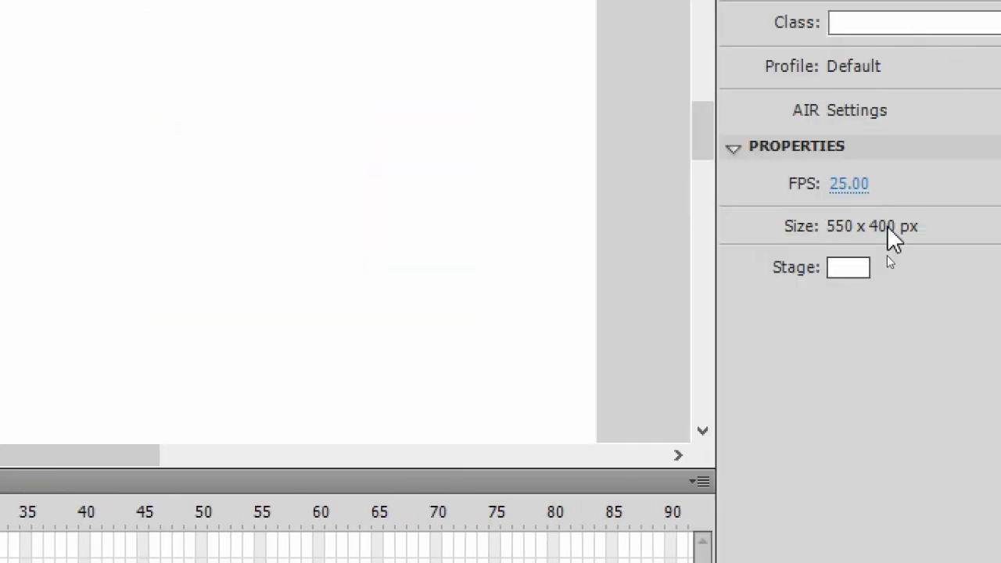
Draw a new horizontal line across the mouth arch, delete its overhanging ends and bend its middle downward to close the mouth shape.
click(983, 64)
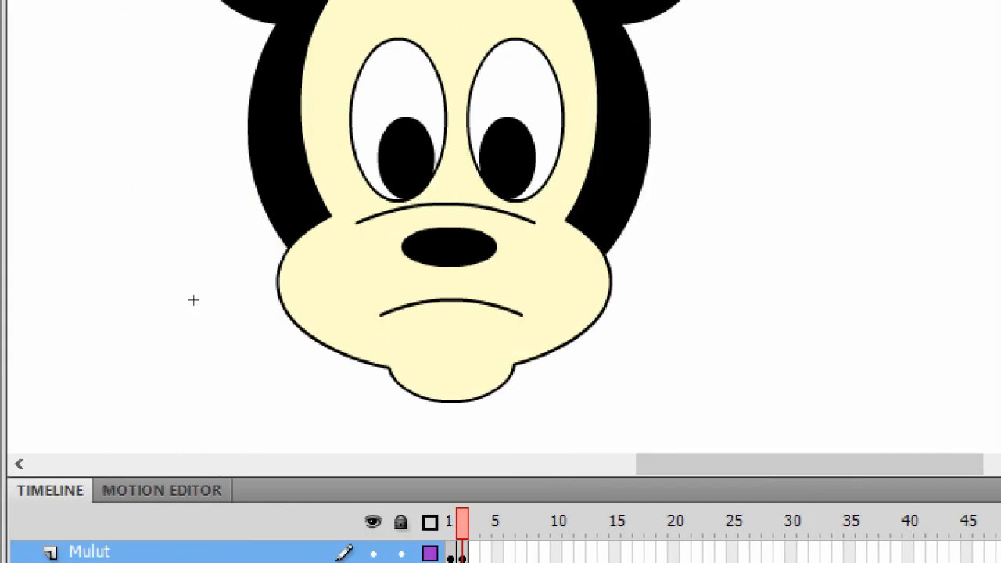
mouse_move(379, 310)
mouse_down()
mouse_move(555, 308)
mouse_move(527, 312)
mouse_up()
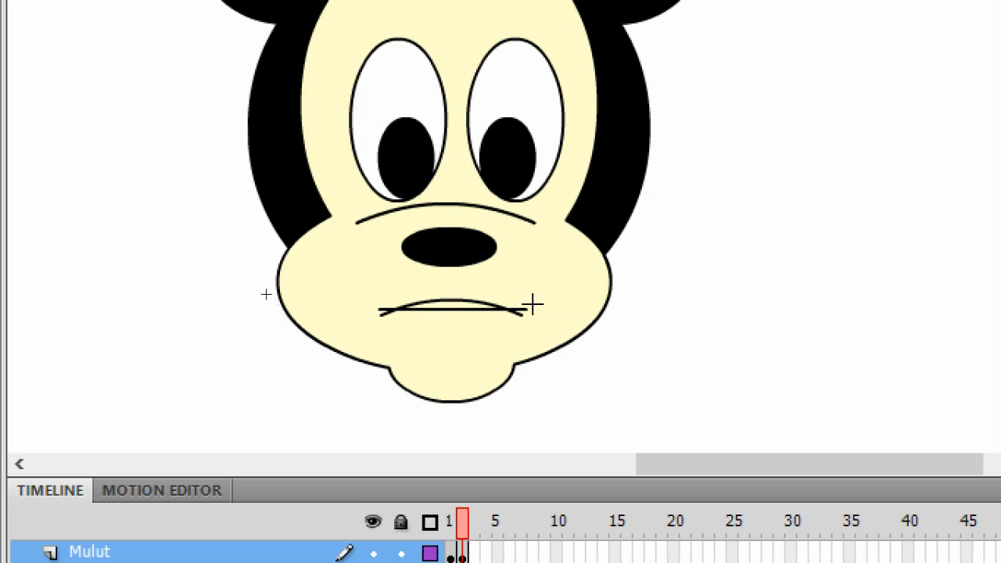
key(v)
click(526, 316)
key(Delete)
click(383, 309)
key(Delete)
drag(451, 313, 448, 331)
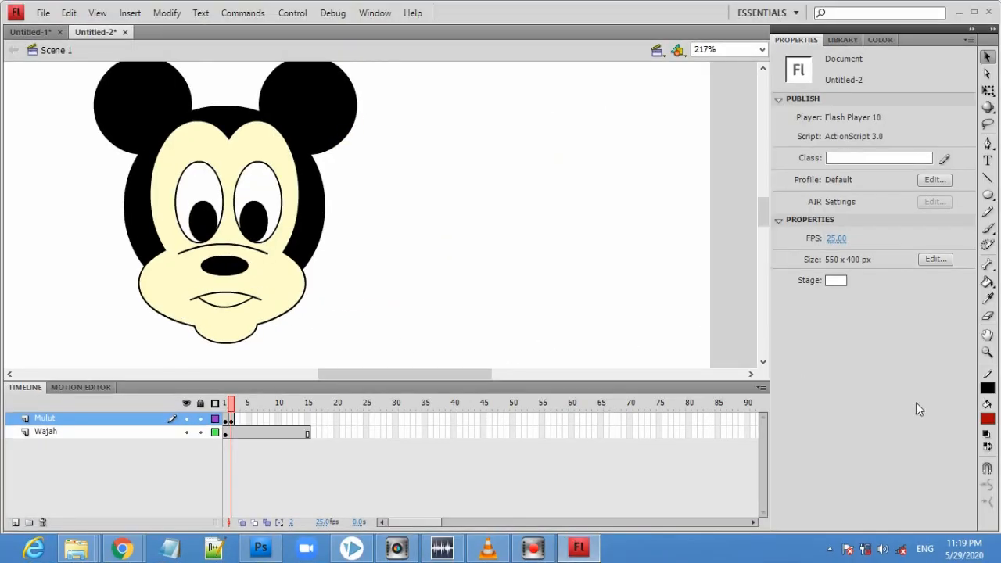
Fill the closed mouth shape on frame 2 with dark red #AA0000 using the Paint Bucket.
click(987, 419)
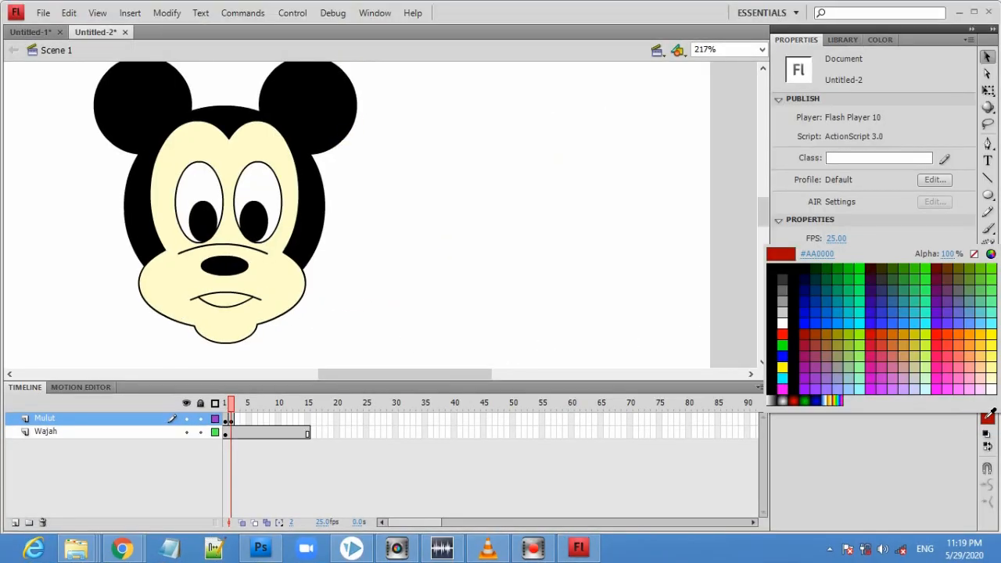
click(987, 418)
key(k)
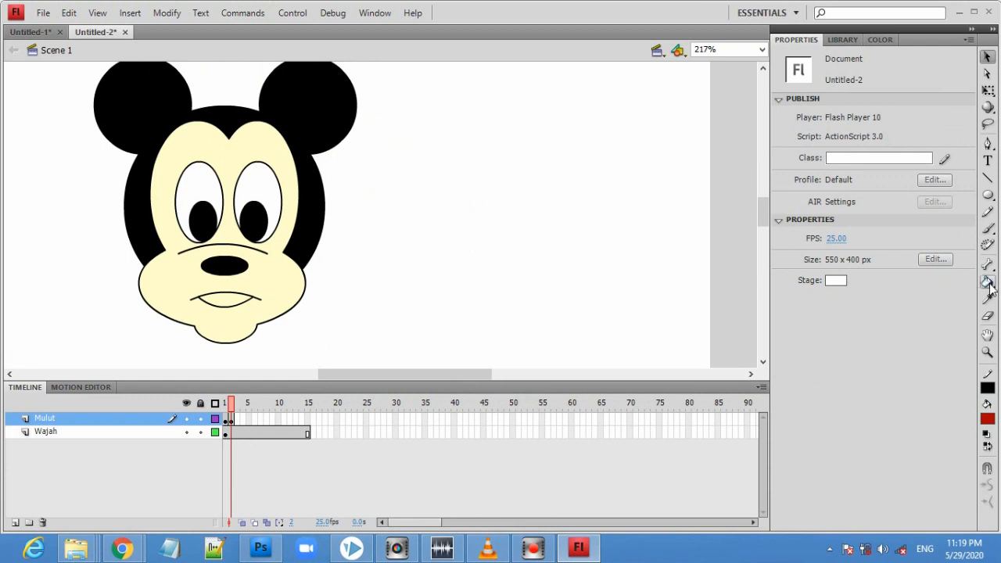
click(226, 300)
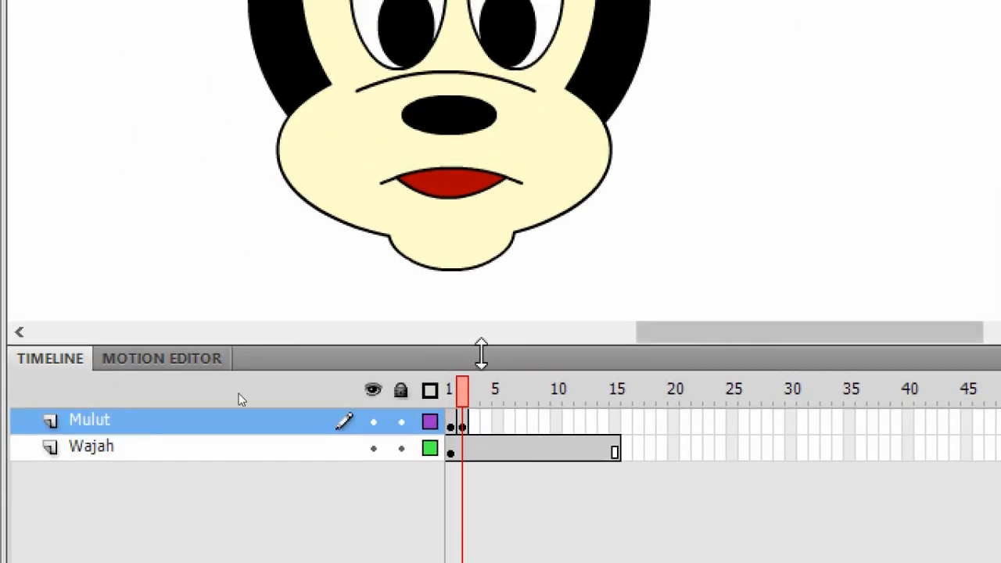
Compare the mouths on frames 1 and 2 of the Mulut layer and insert a blank keyframe at frame 3.
click(452, 426)
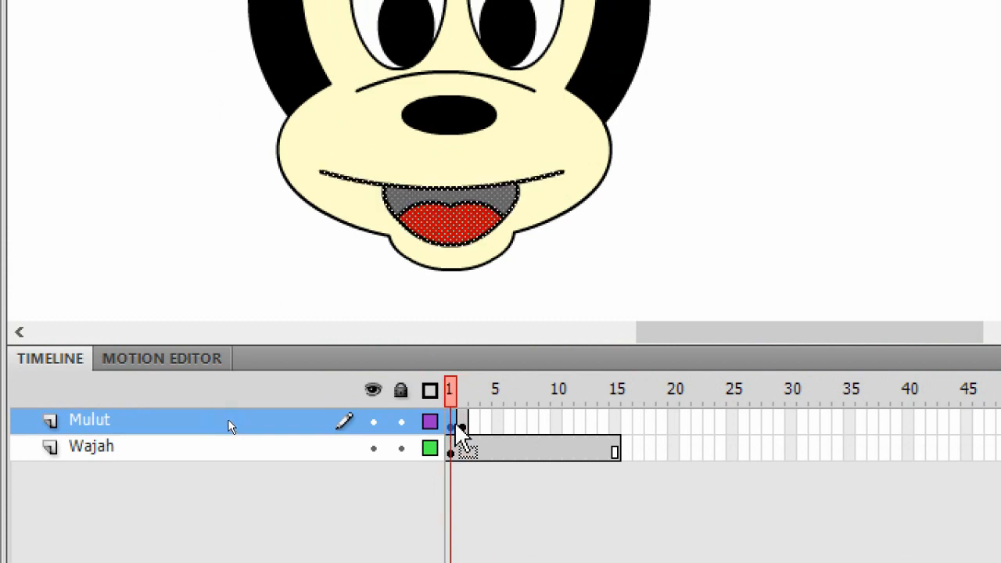
click(462, 427)
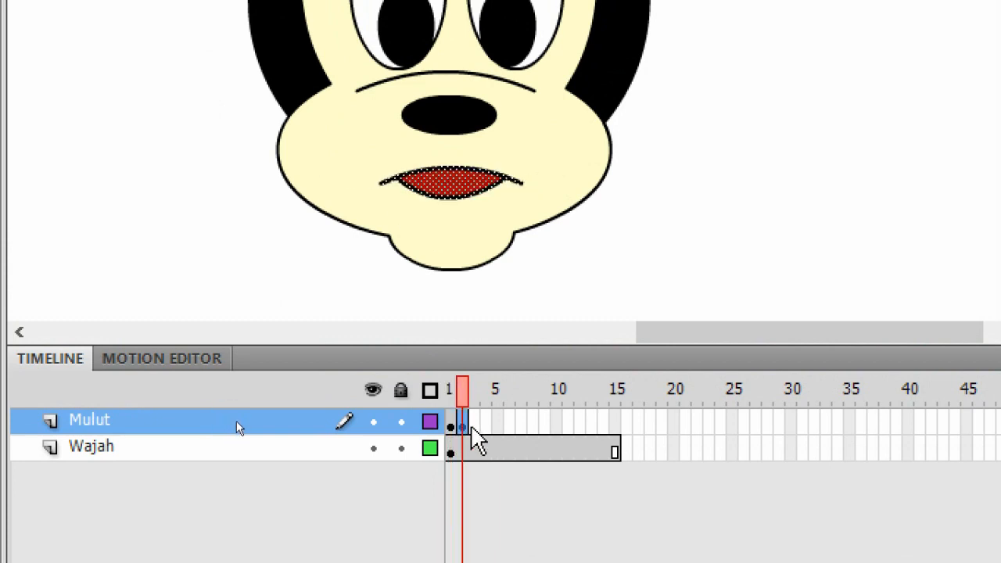
click(474, 427)
right_click(475, 428)
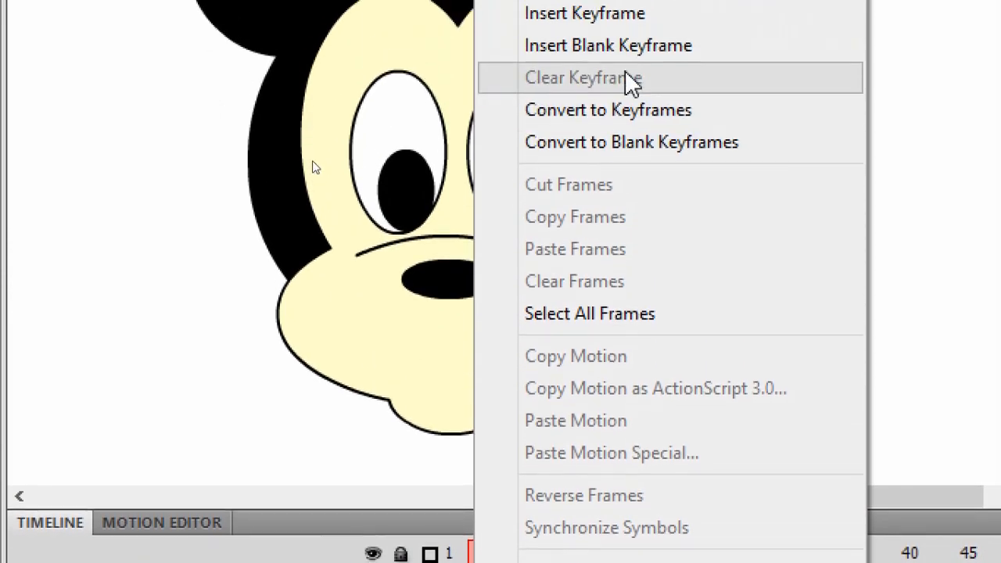
click(677, 74)
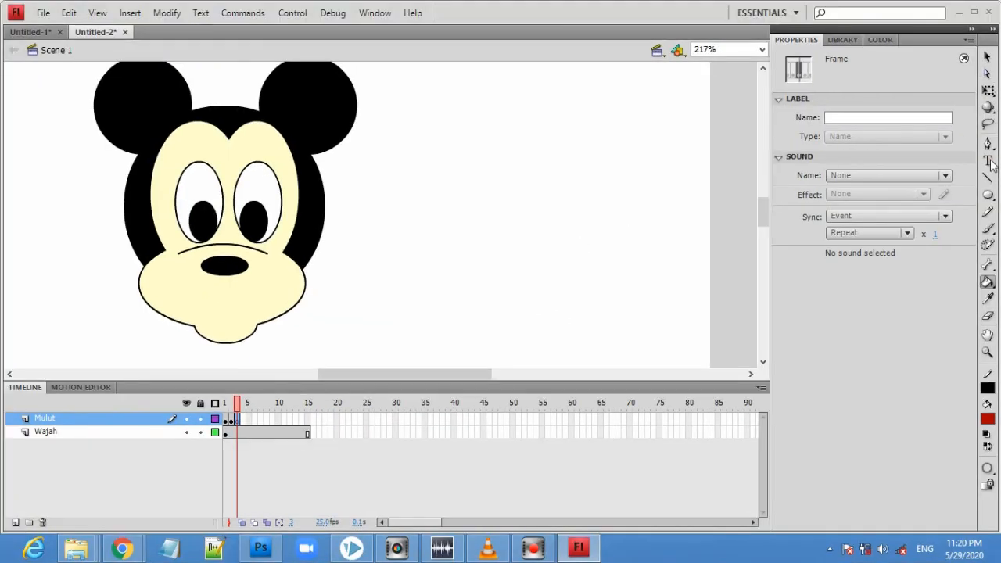
On frame 3, draw a slanted mouth line below the nose, rising toward the right cheek.
click(987, 178)
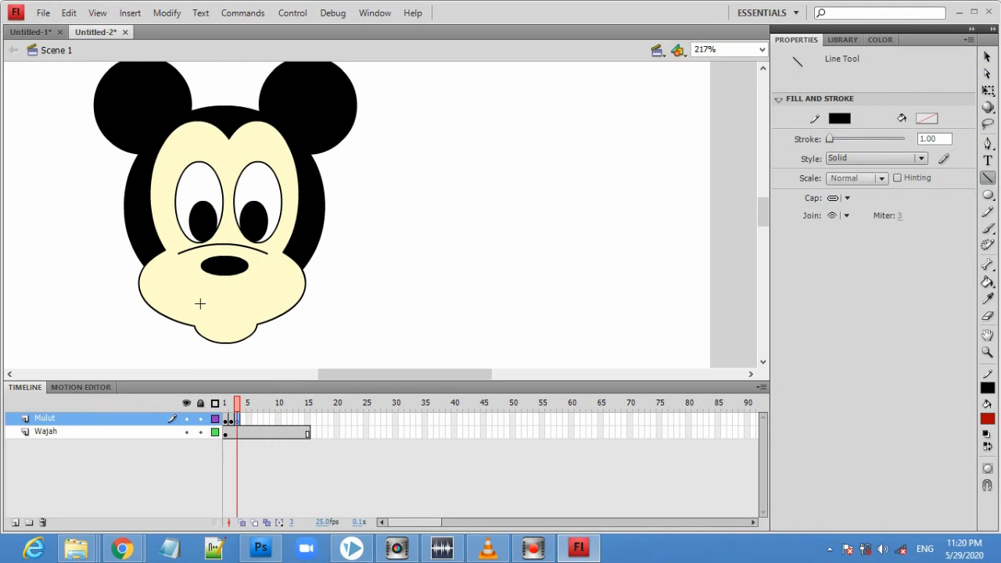
drag(196, 312, 266, 296)
click(987, 58)
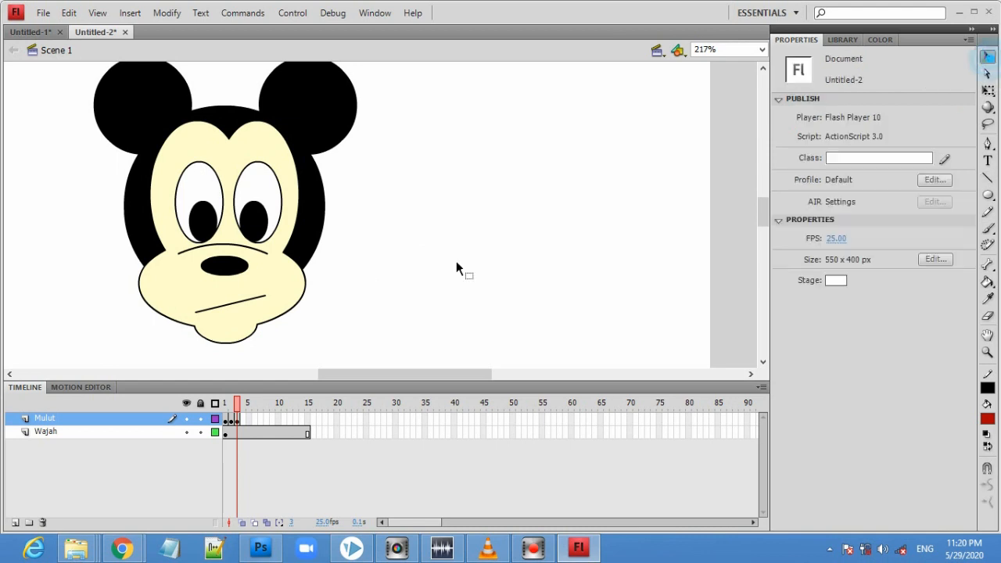
Try to bend the middle of the slanted mouth line slightly downward.
click(232, 304)
click(232, 310)
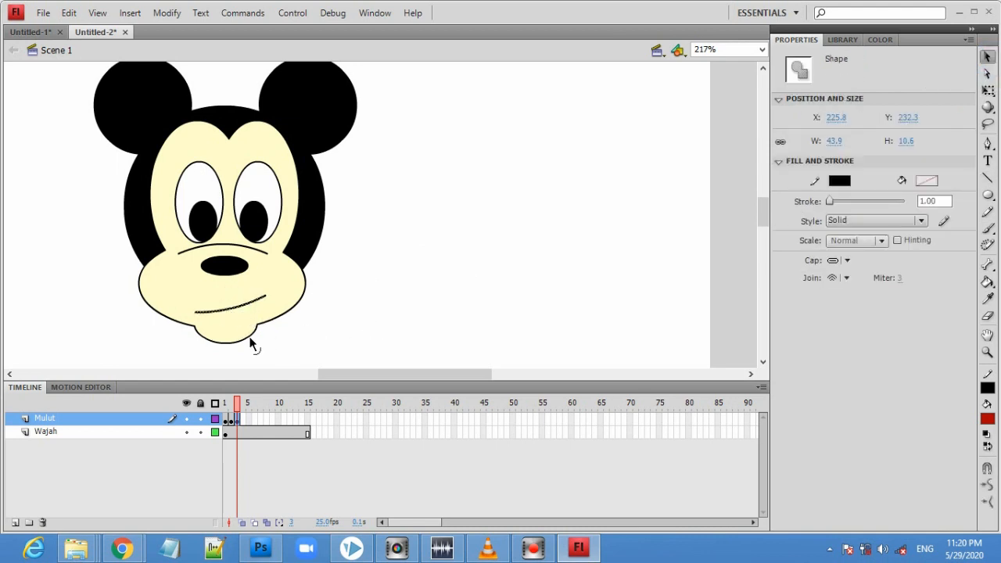
click(295, 331)
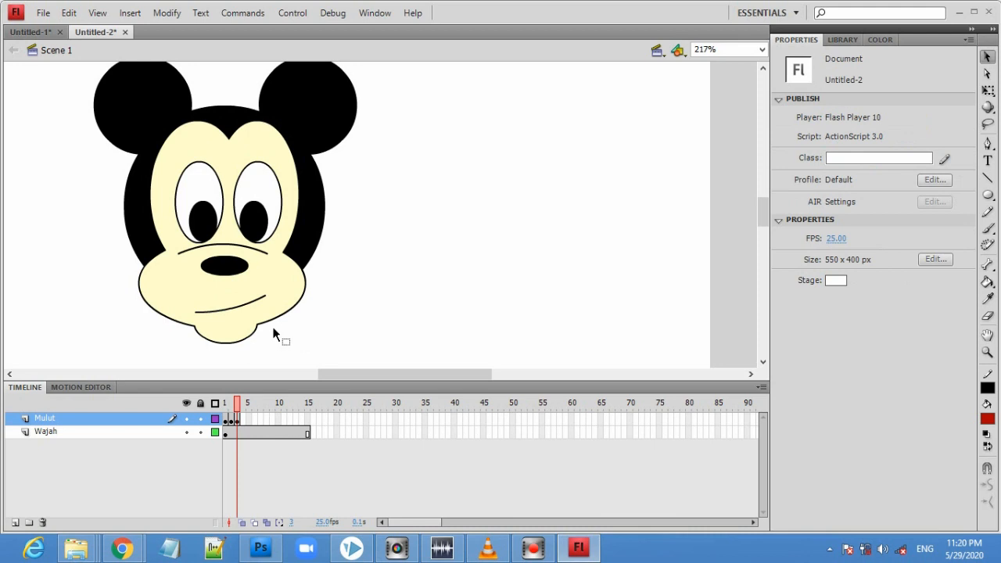
key(ctrl+z)
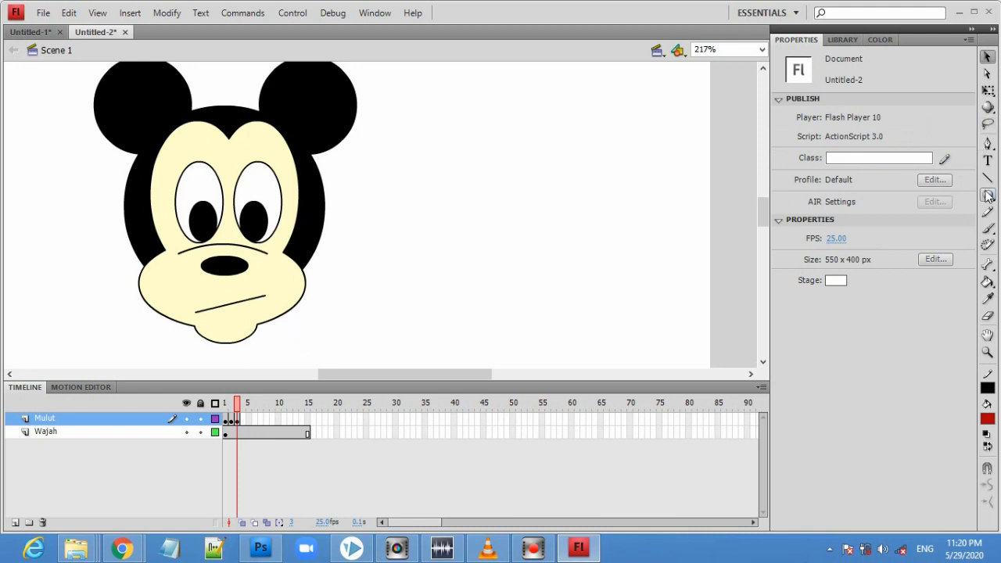
Try to draw a dark red filled oval over the slanted mouth line.
click(988, 195)
drag(201, 290, 259, 312)
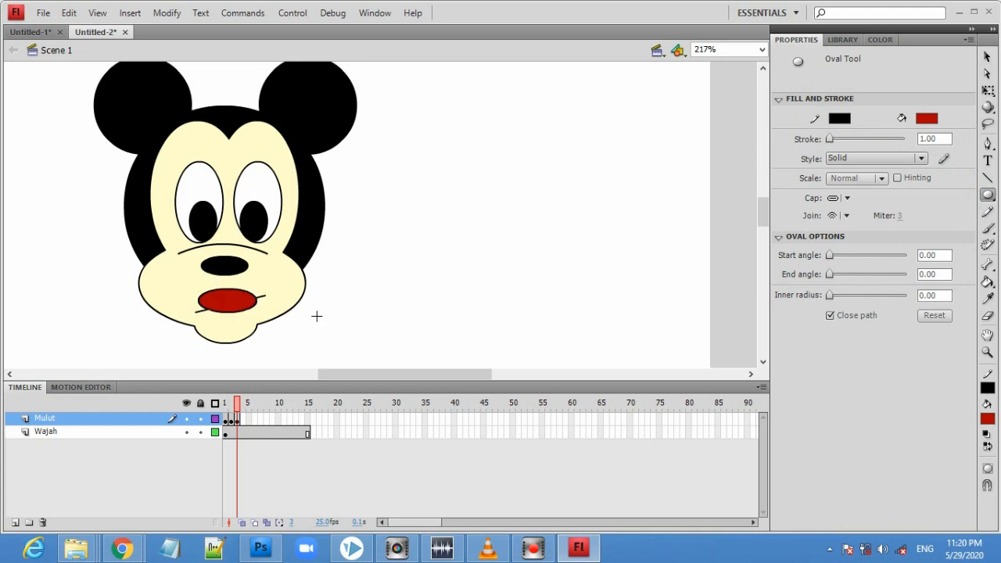
key(ctrl+z)
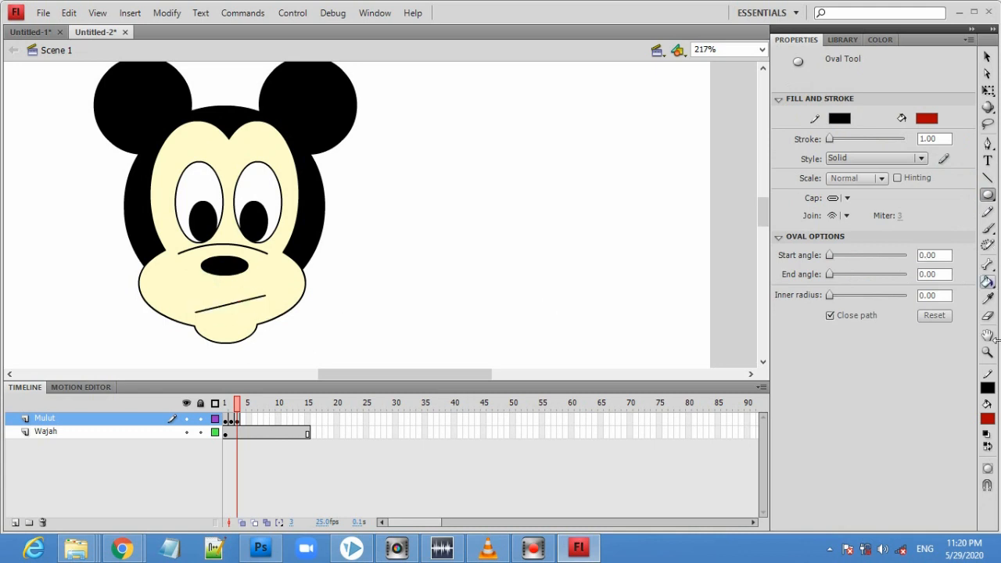
Set the fill to none, draw a flat oval across the slanted line and delete the oval's part above the line.
click(988, 420)
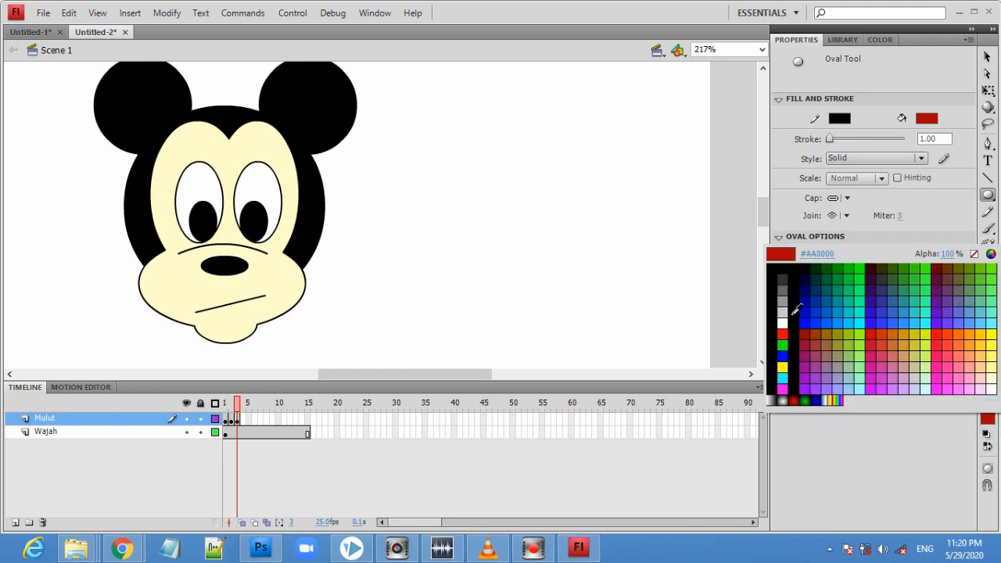
click(974, 254)
drag(192, 285, 261, 310)
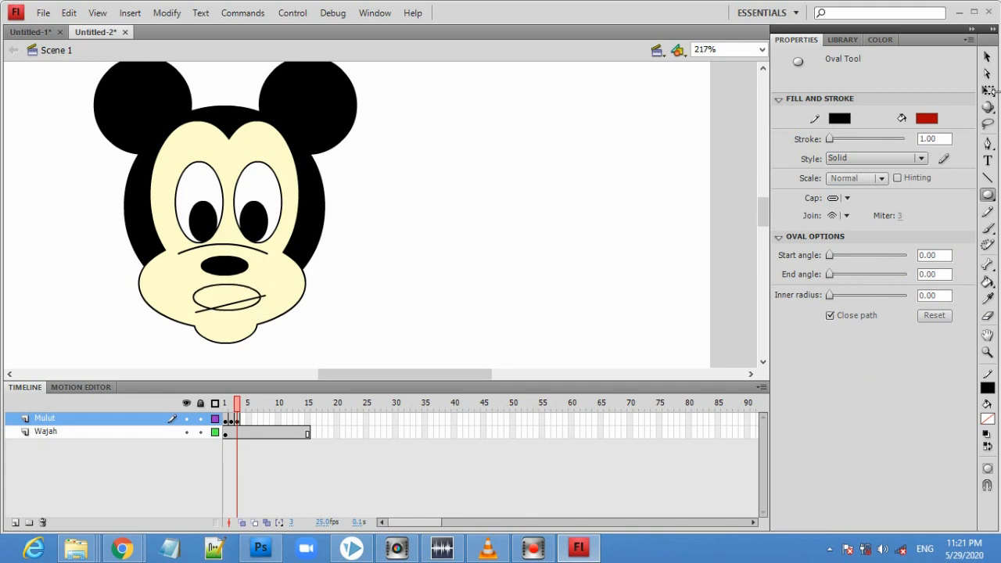
click(988, 58)
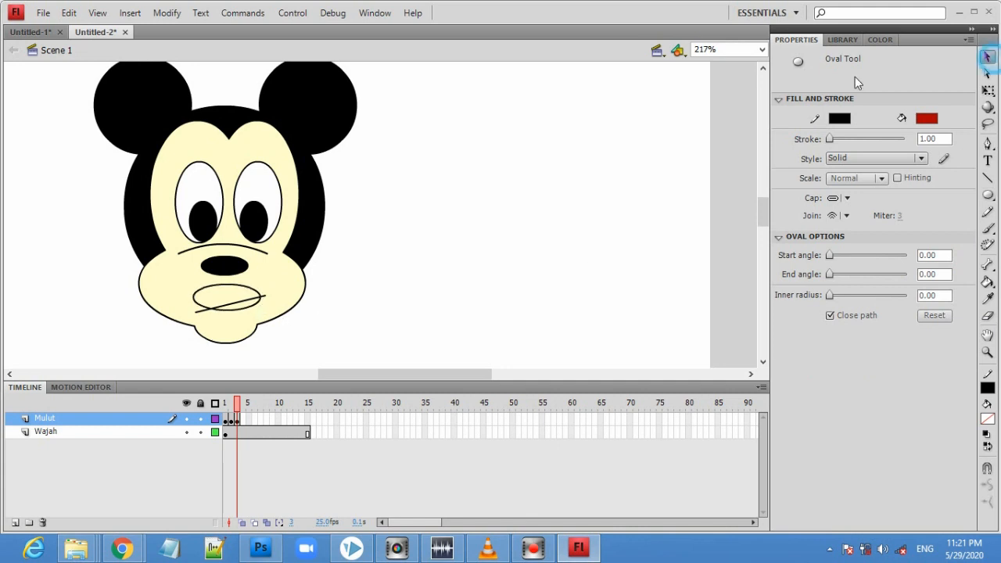
click(195, 297)
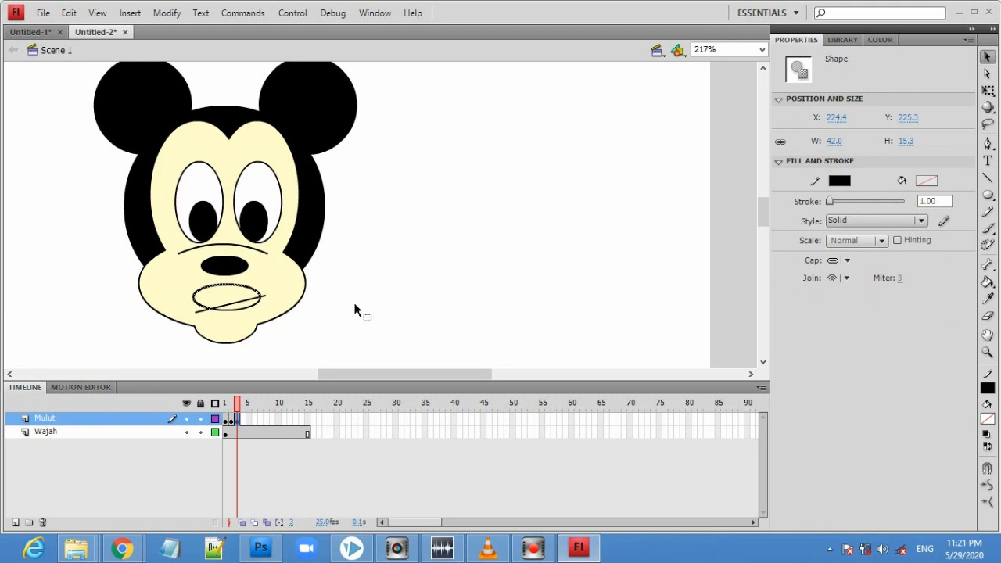
key(Delete)
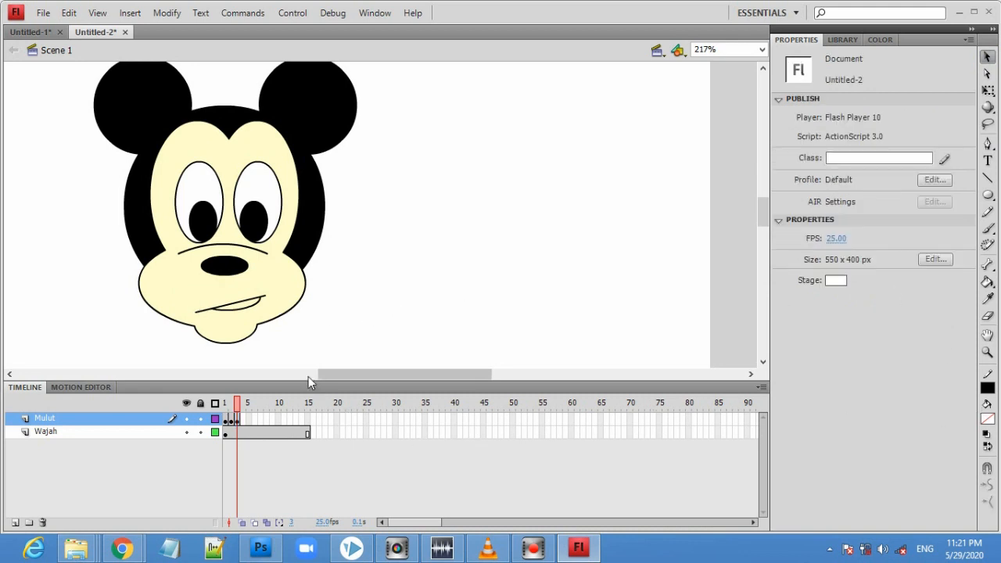
Insert a blank keyframe at frame 4 of the Mulut layer.
click(242, 422)
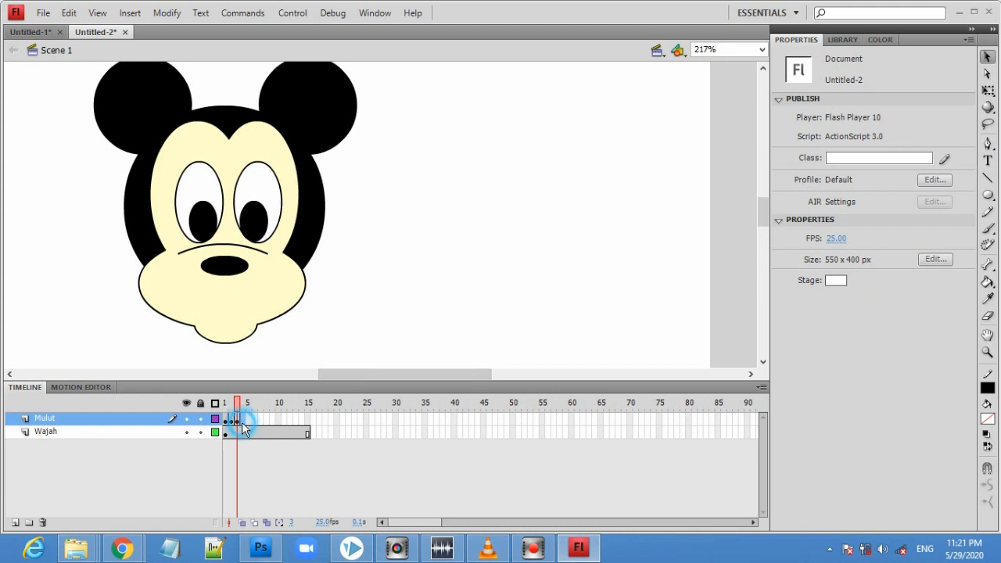
right_click(242, 423)
click(319, 149)
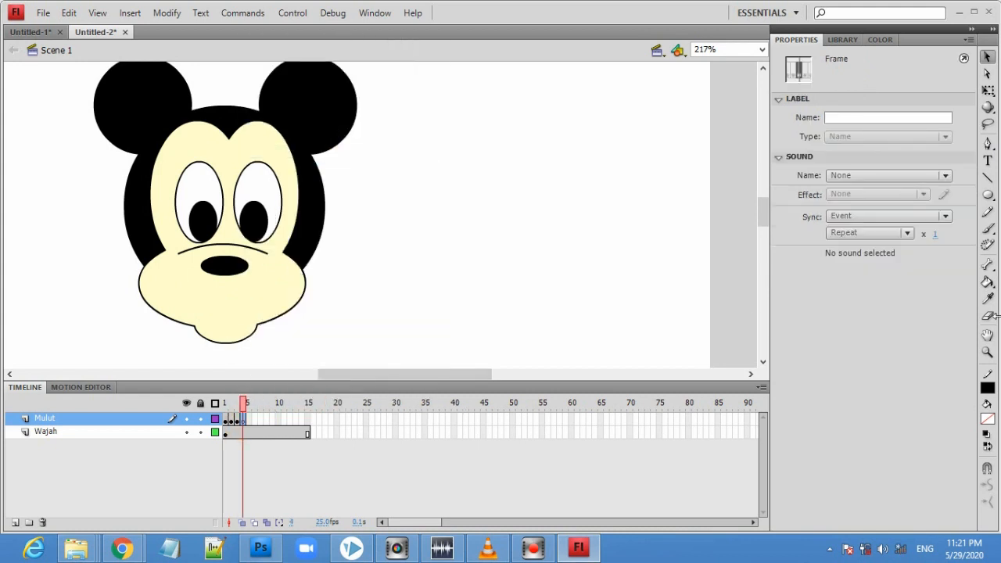
On frame 4, draw a small unfilled oval on the chin and a second one overlapping it slightly higher.
click(988, 194)
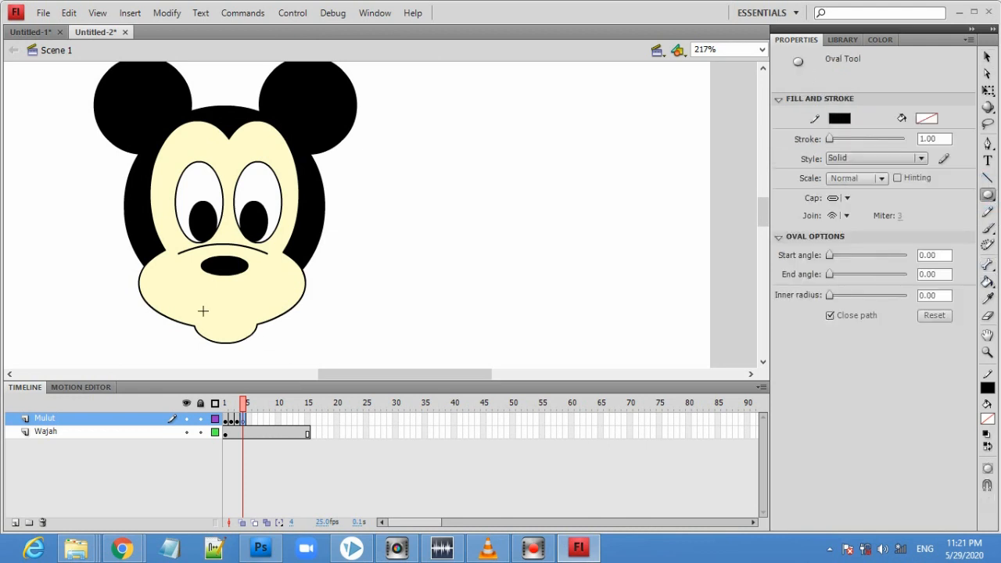
drag(204, 300, 242, 326)
drag(242, 326, 247, 336)
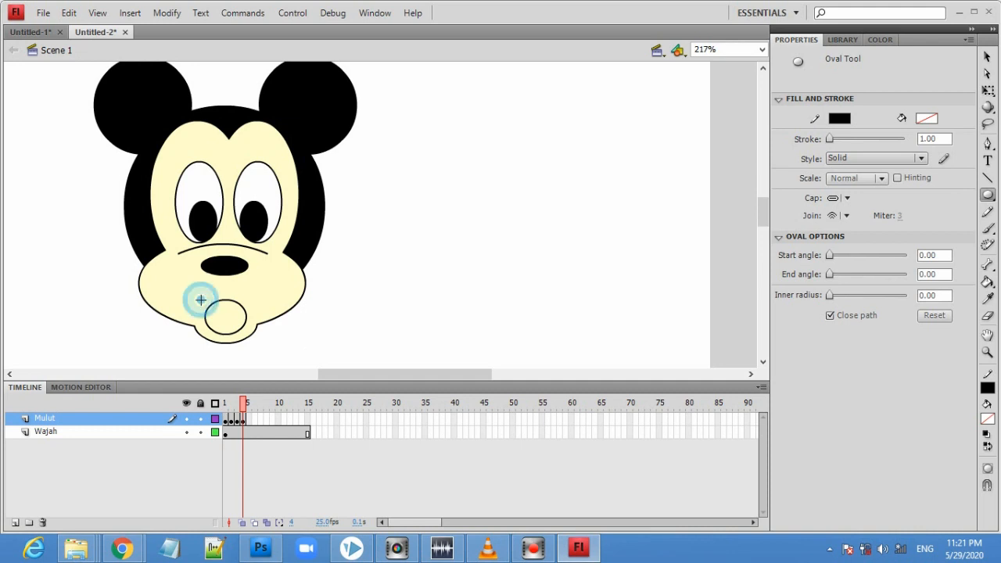
drag(201, 300, 234, 323)
key(ctrl+z)
drag(205, 291, 243, 319)
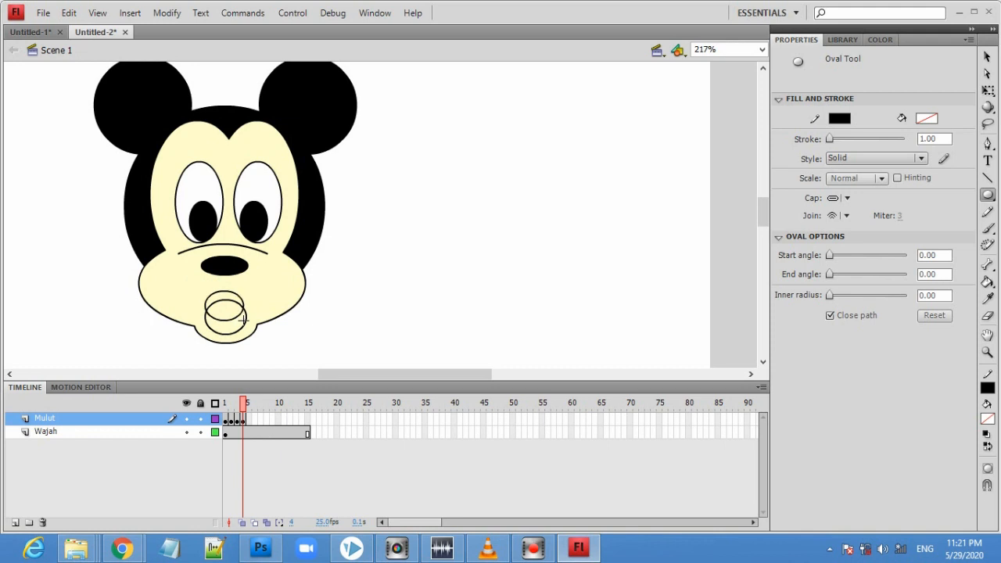
Fill the overlap of the two ovals with red #CC0000 using the Paint Bucket.
click(987, 418)
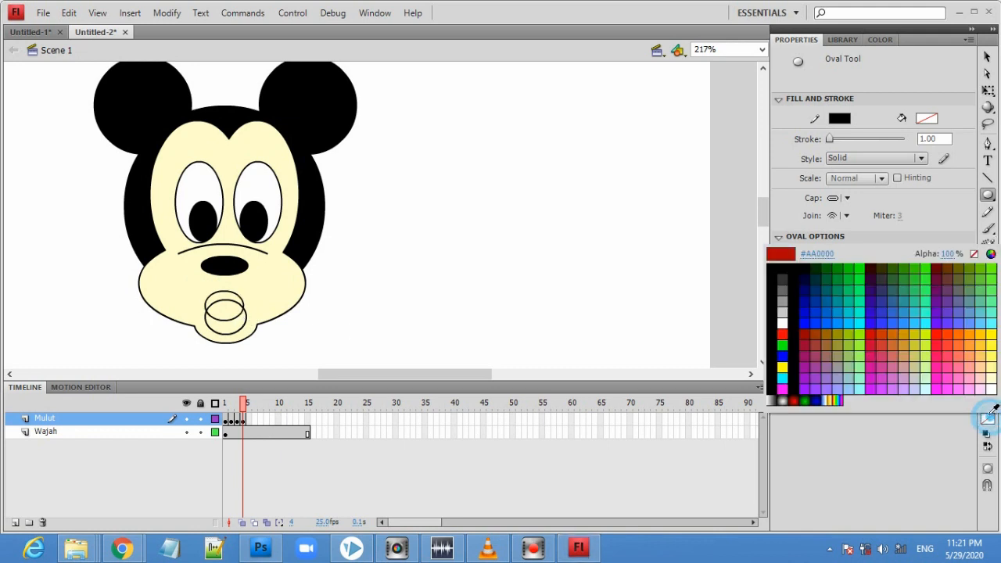
click(875, 330)
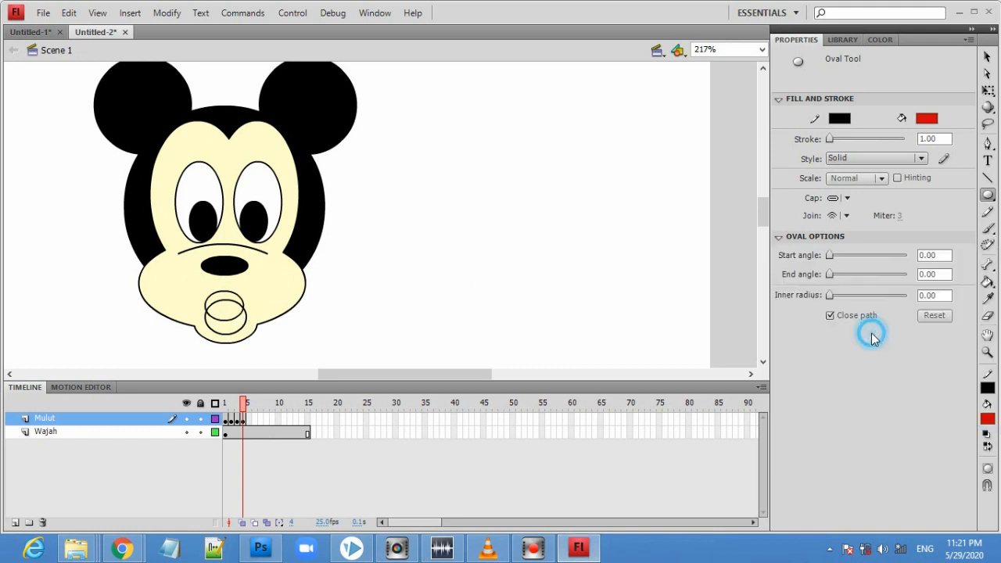
click(987, 282)
click(220, 305)
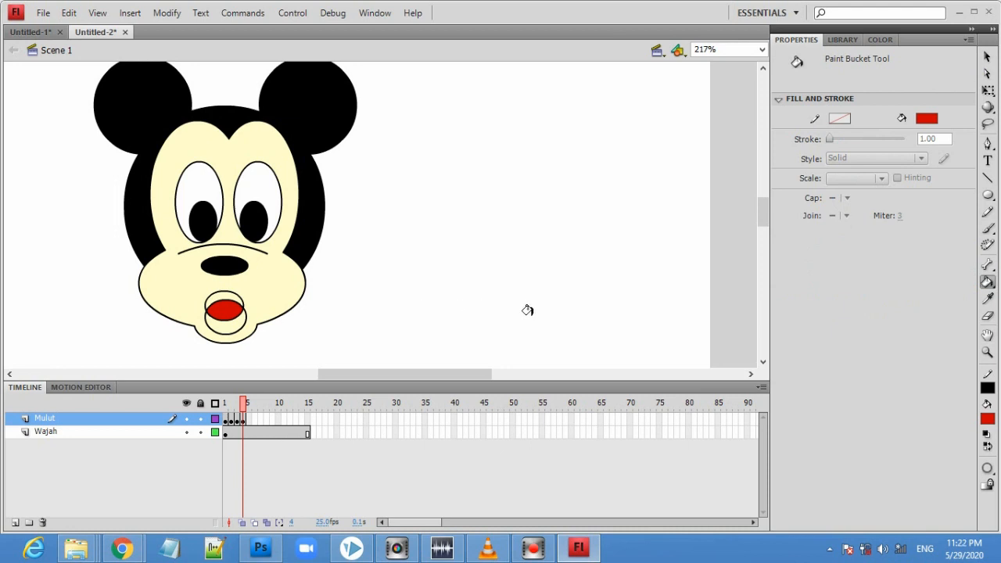
Delete the upper oval's outline above the red area on frame 4.
click(987, 57)
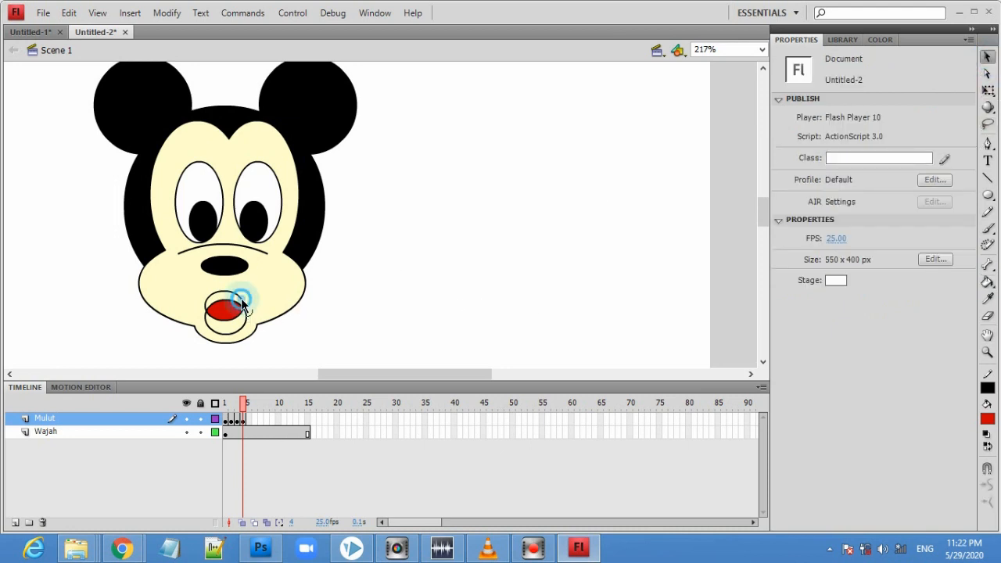
click(243, 304)
click(391, 320)
Fill the lower part of the round mouth on frame 4 with grey #999999 using the Paint Bucket.
click(987, 419)
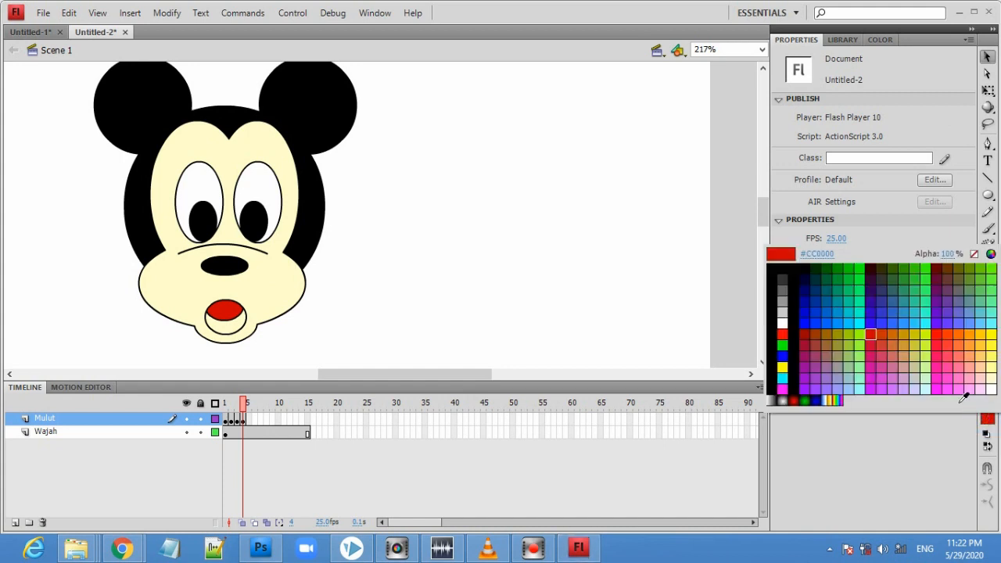
click(784, 302)
click(987, 282)
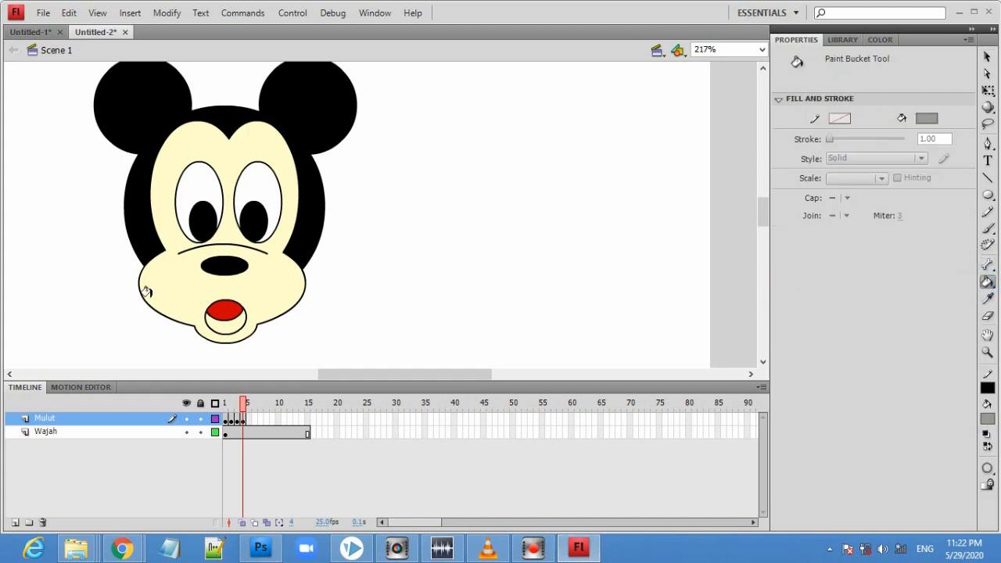
click(231, 321)
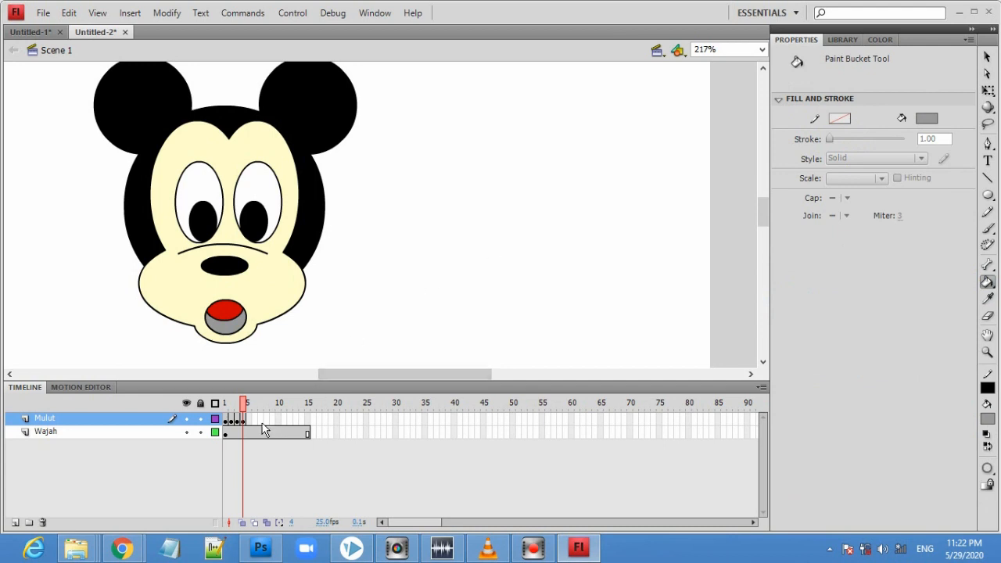
Fill the slanted mouth on frame 3 of the Mulut layer with the same grey and check frames 1 to 4.
click(237, 421)
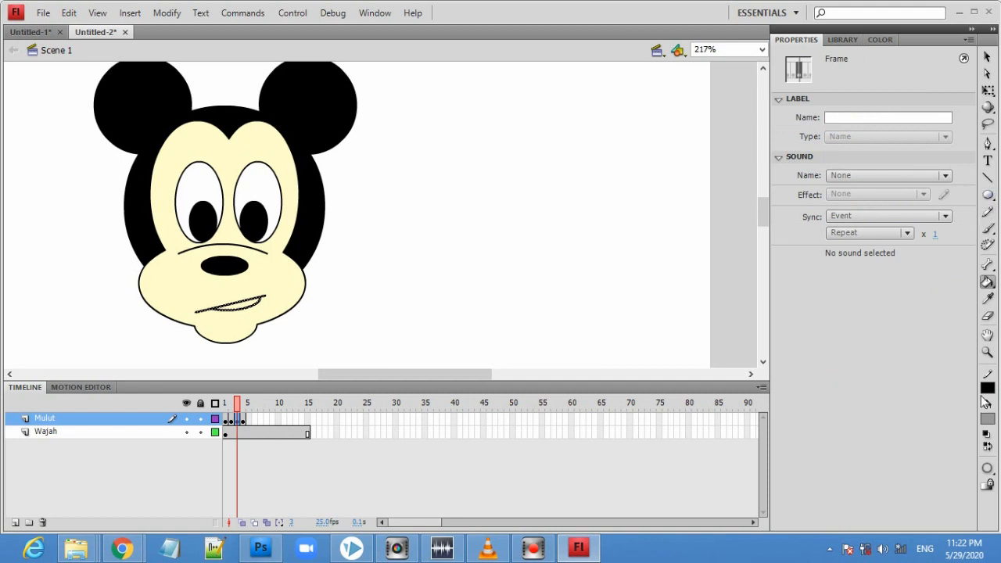
click(238, 302)
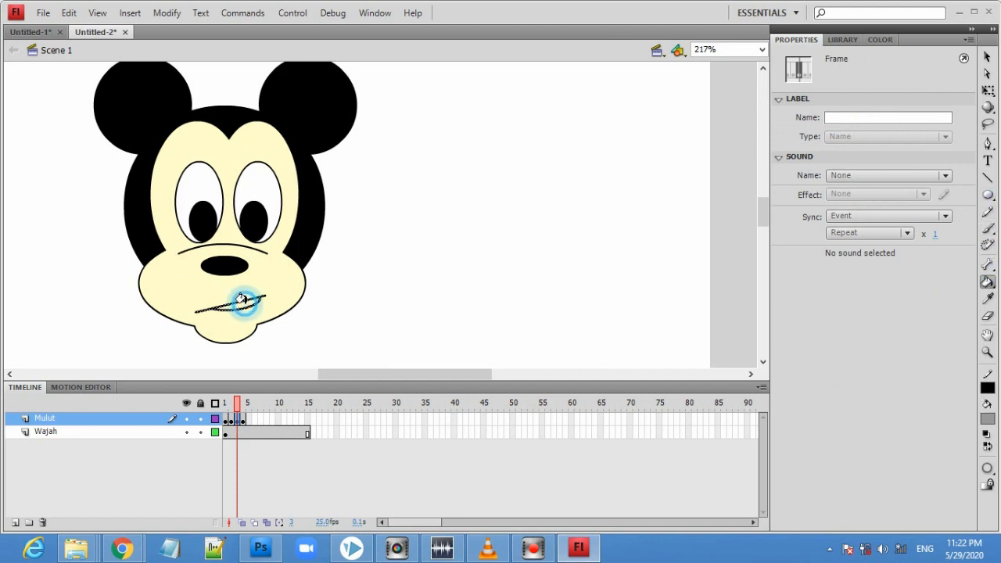
click(225, 420)
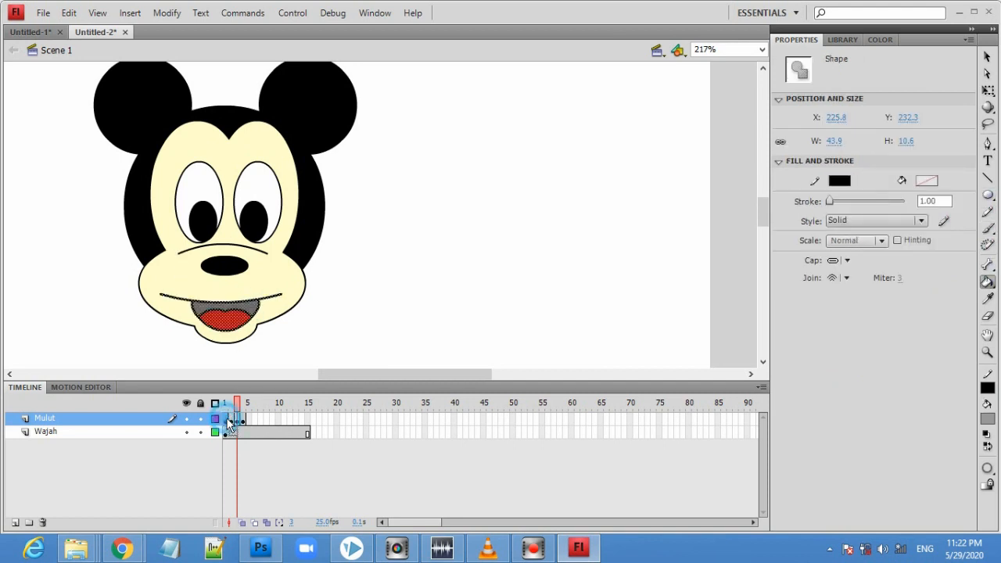
click(232, 422)
click(240, 426)
click(243, 422)
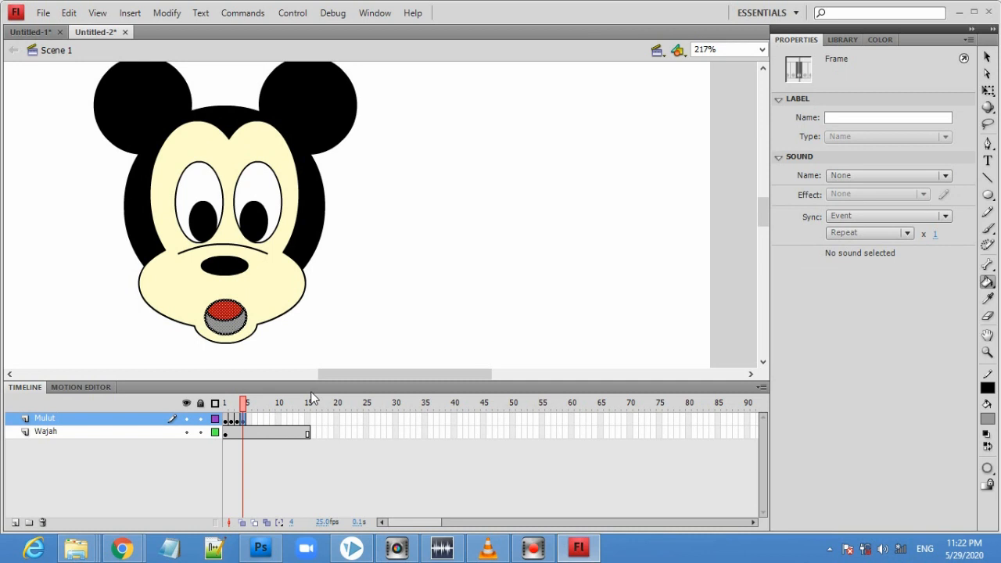
Insert a blank keyframe at frame 5 of the Mulut layer.
click(252, 423)
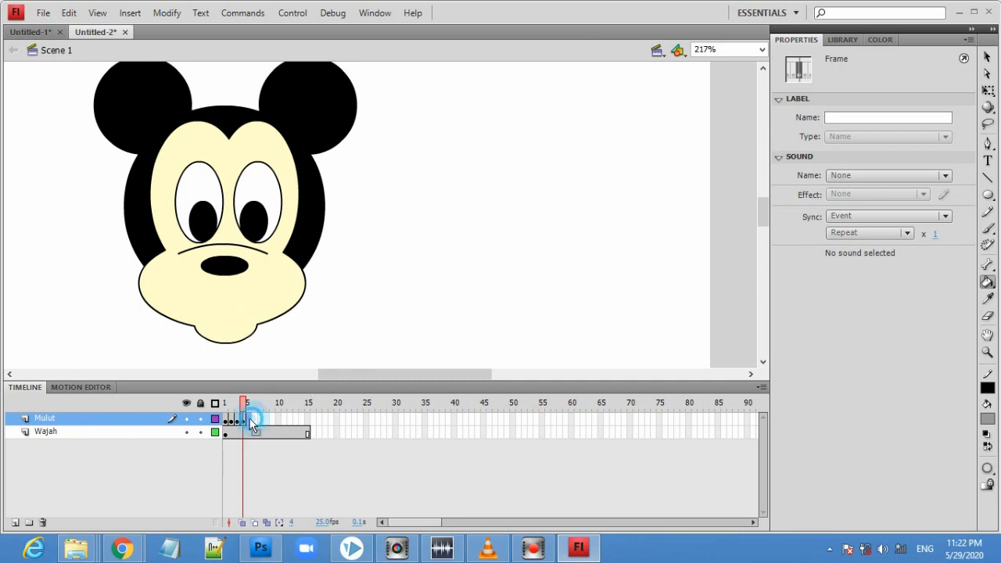
right_click(250, 423)
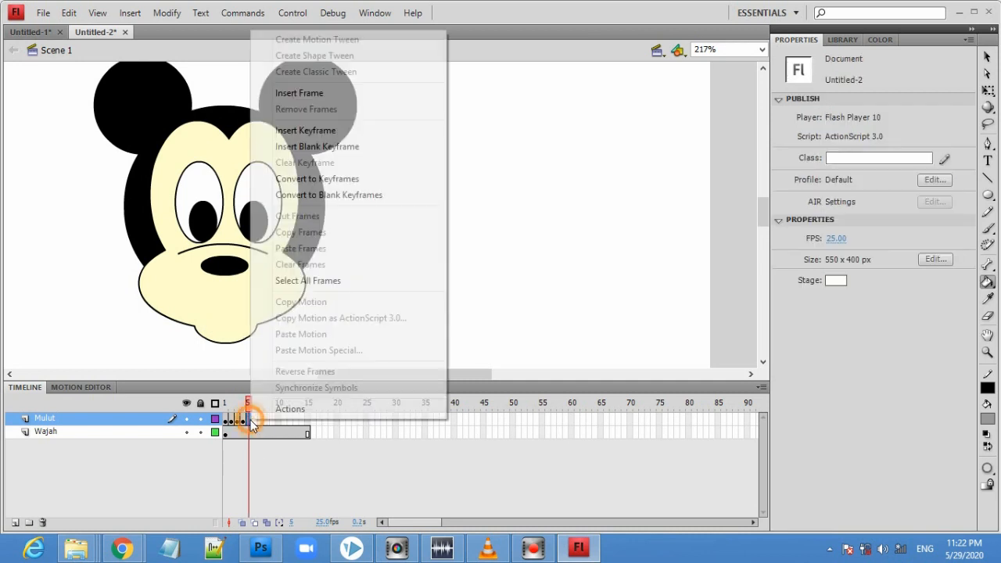
click(346, 146)
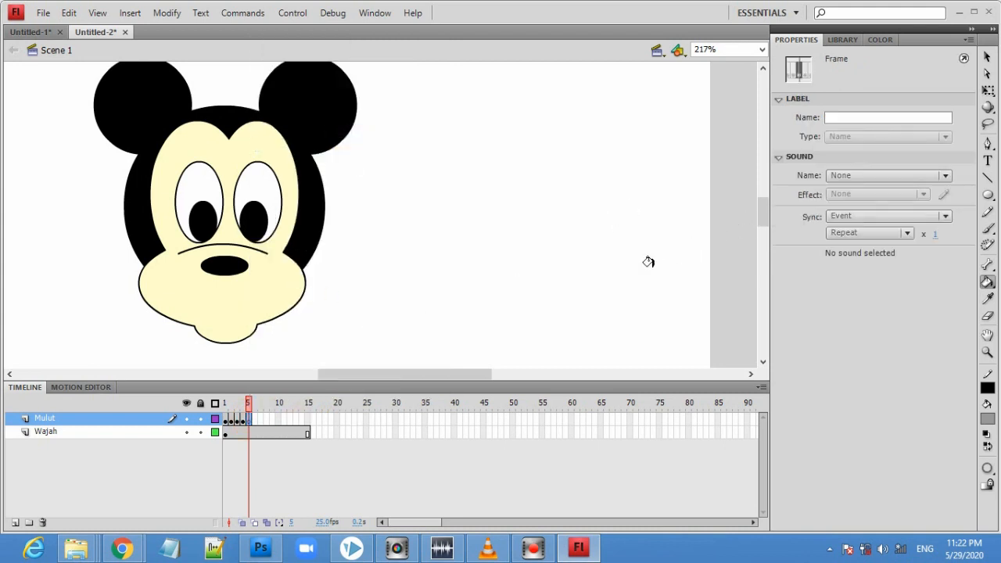
On frame 5, draw a horizontal mouth line below the nose and bend it slightly at its middle.
click(987, 178)
drag(188, 304, 268, 310)
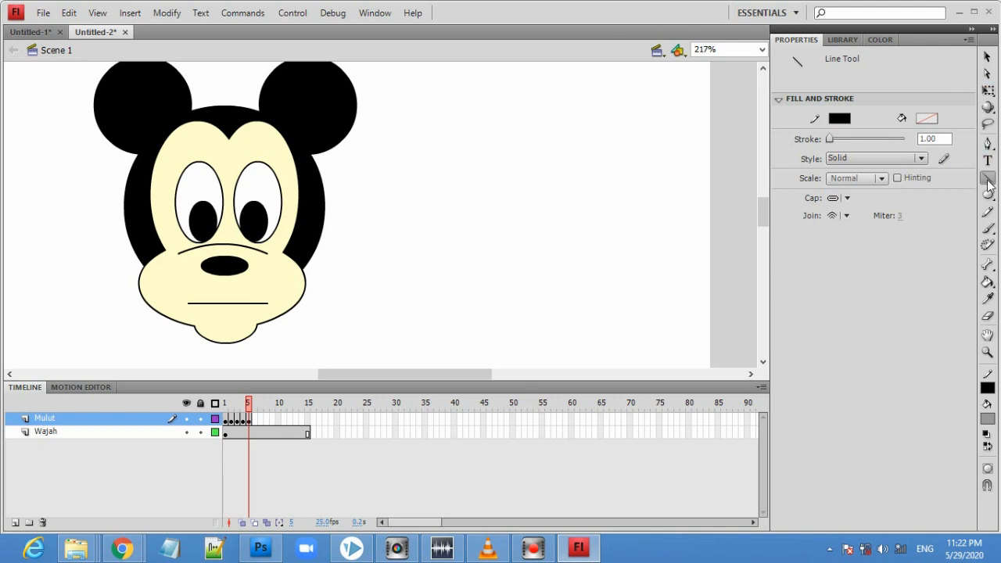
click(987, 57)
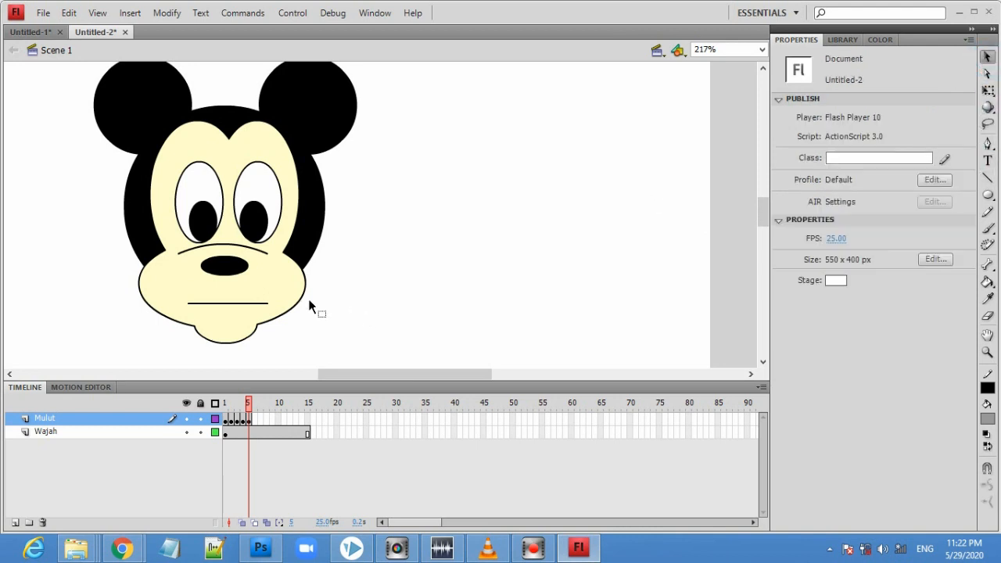
click(225, 310)
drag(226, 311, 225, 307)
drag(226, 307, 227, 307)
Insert a blank keyframe at frame 6 of the Mulut layer and draw a slightly downward-curved mouth line about 39 px wide.
right_click(254, 419)
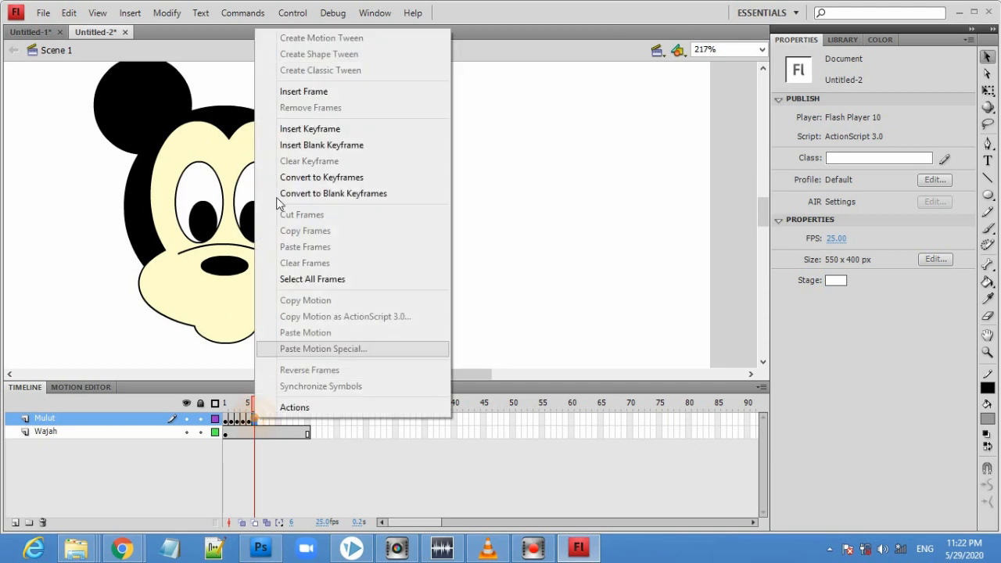
click(324, 146)
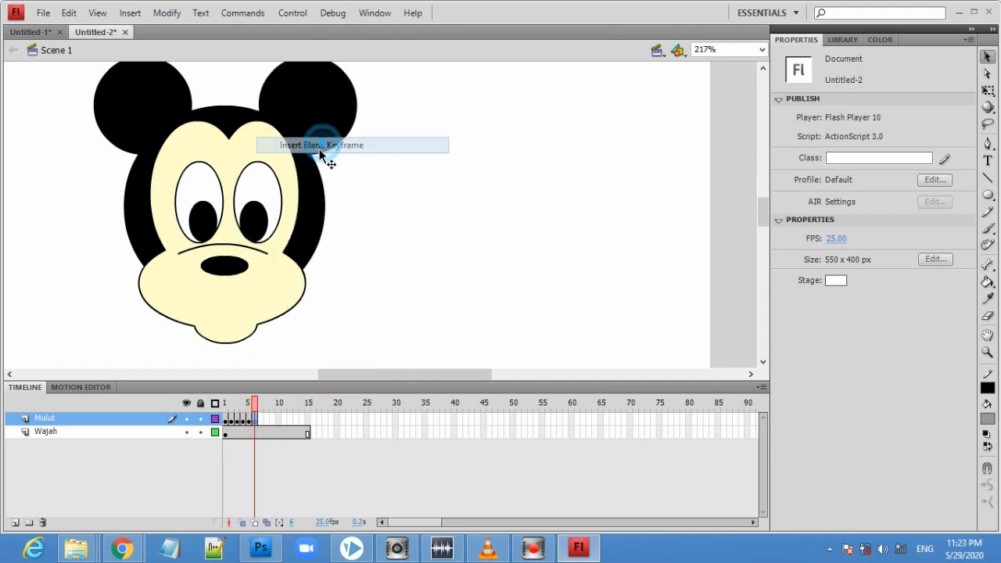
click(988, 177)
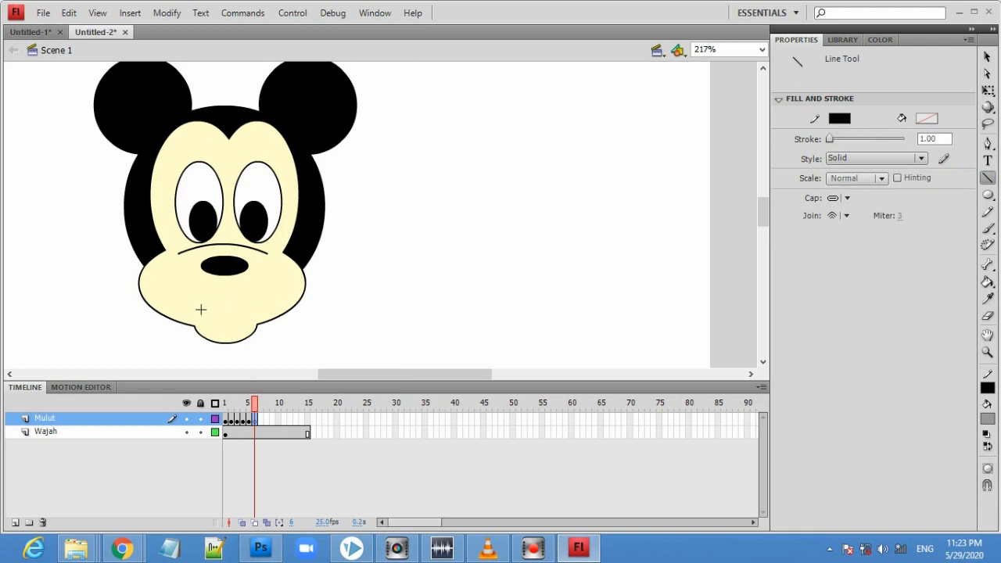
drag(198, 299, 258, 307)
key(ctrl+z)
click(987, 57)
click(227, 308)
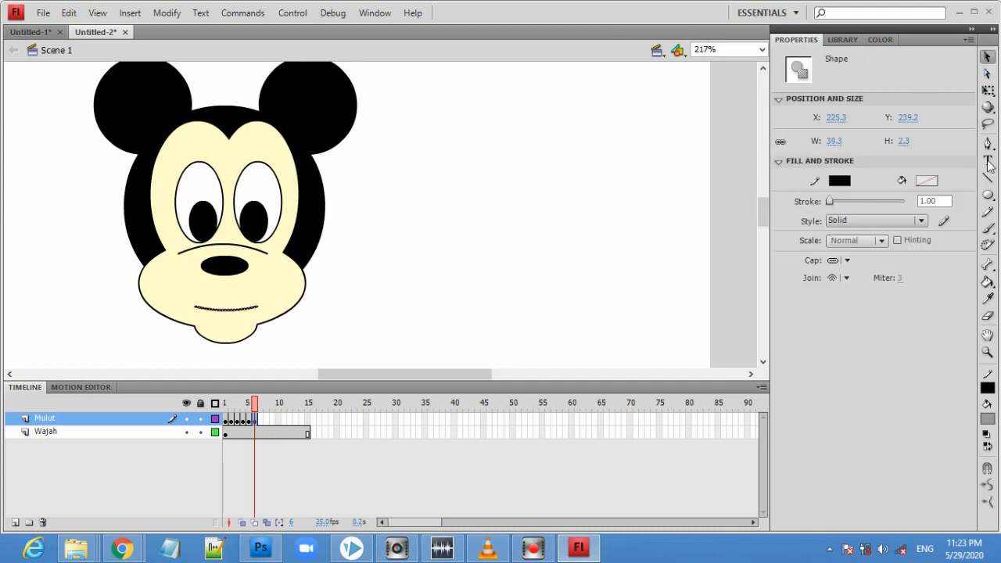
On frame 6, draw a flat oval with no fill across the curved mouth line, slightly narrower than the line.
click(987, 196)
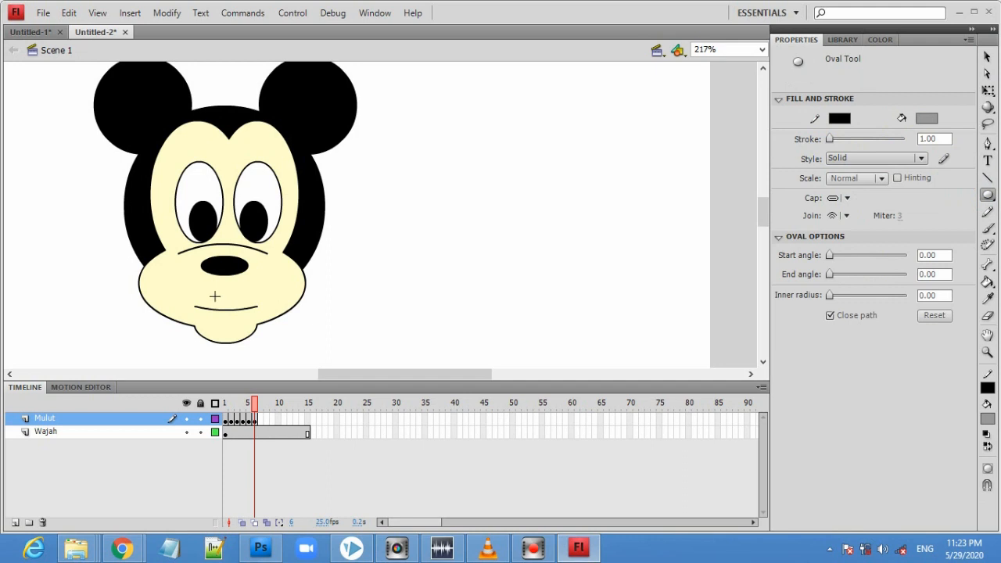
drag(200, 294, 253, 317)
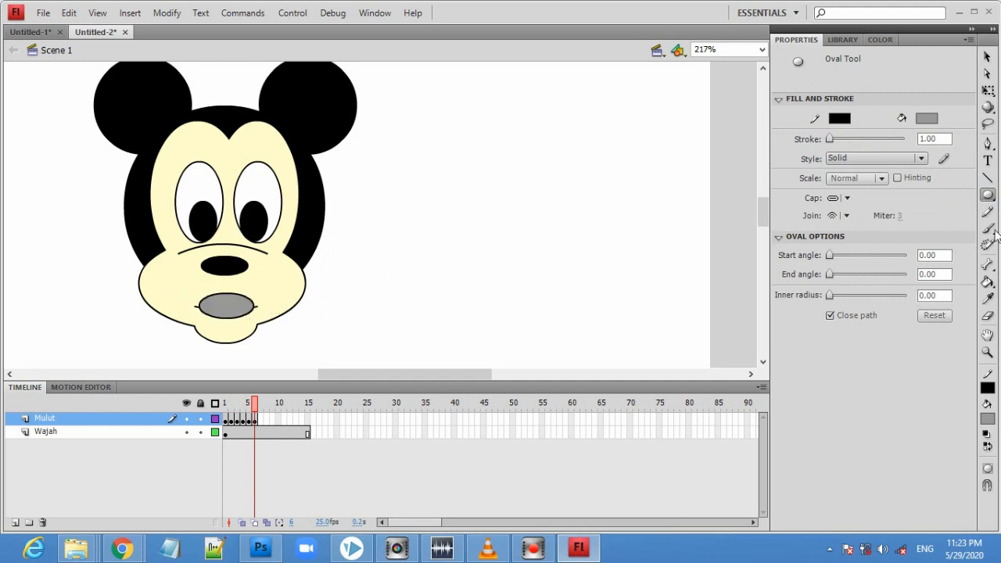
key(ctrl+z)
click(987, 422)
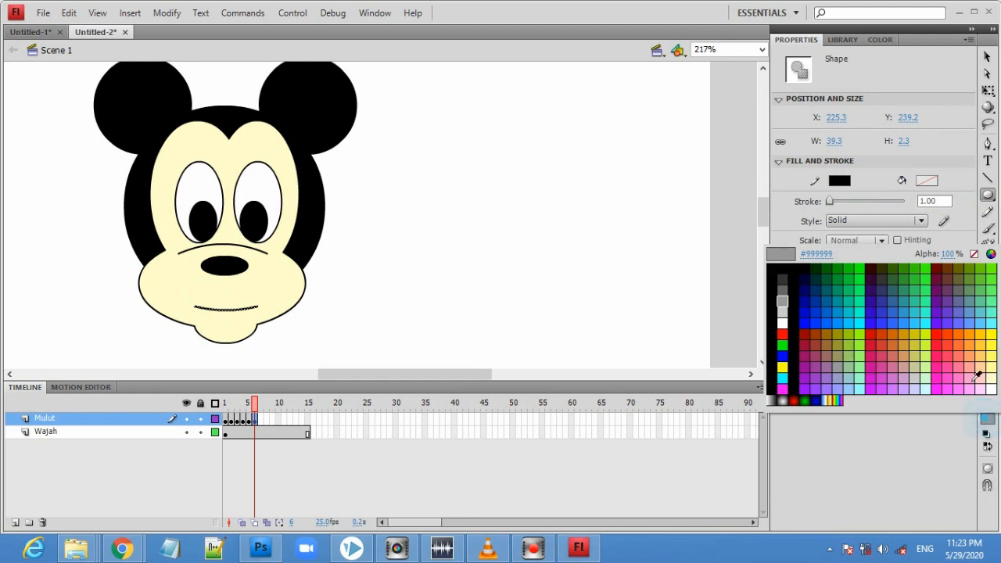
click(969, 260)
drag(200, 296, 252, 318)
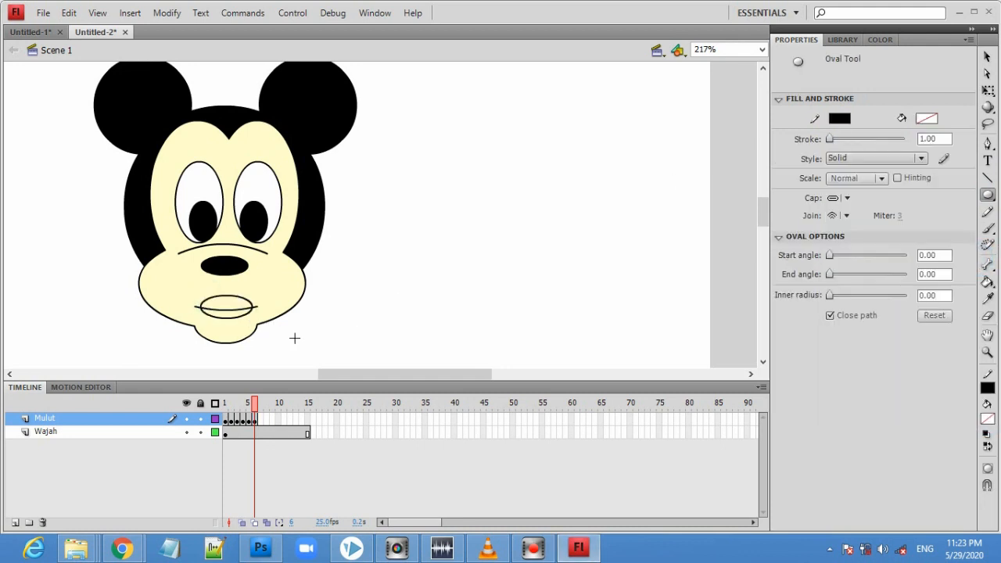
Delete the oval's outline above the mouth line on frame 6.
key(v)
click(249, 303)
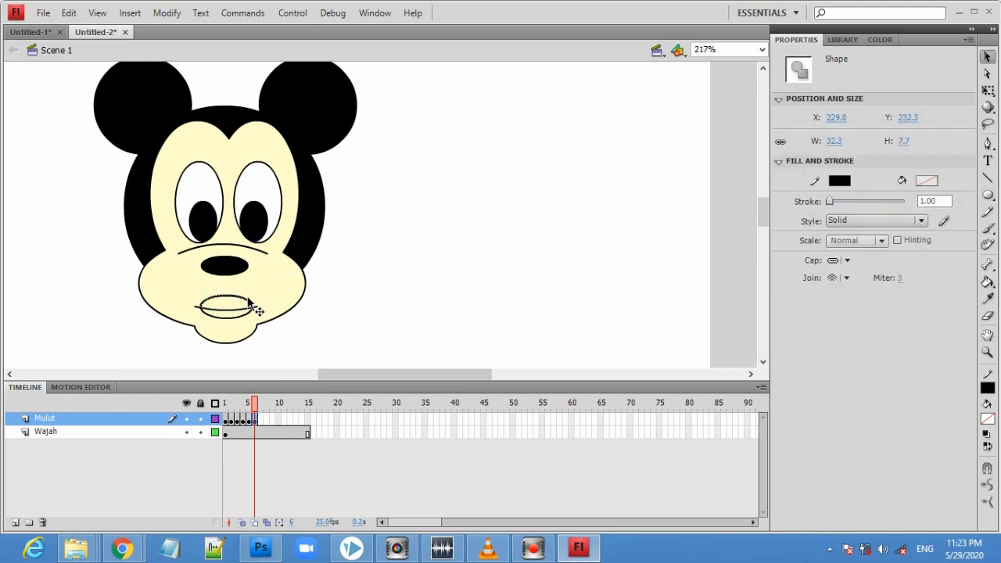
key(Delete)
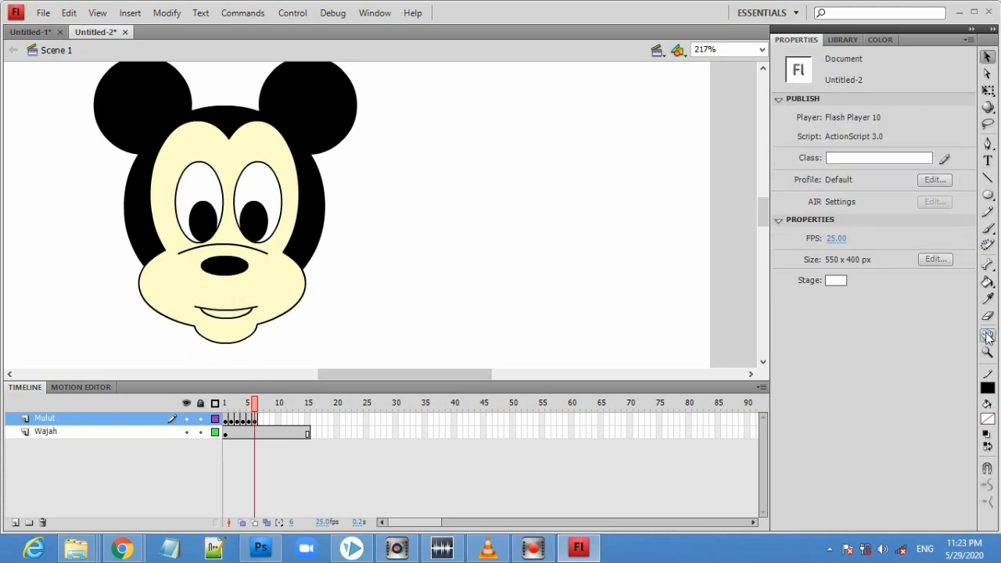
Fill the opening below the mouth line on frame 6 with grey using the Paint Bucket.
click(987, 282)
click(223, 305)
click(987, 57)
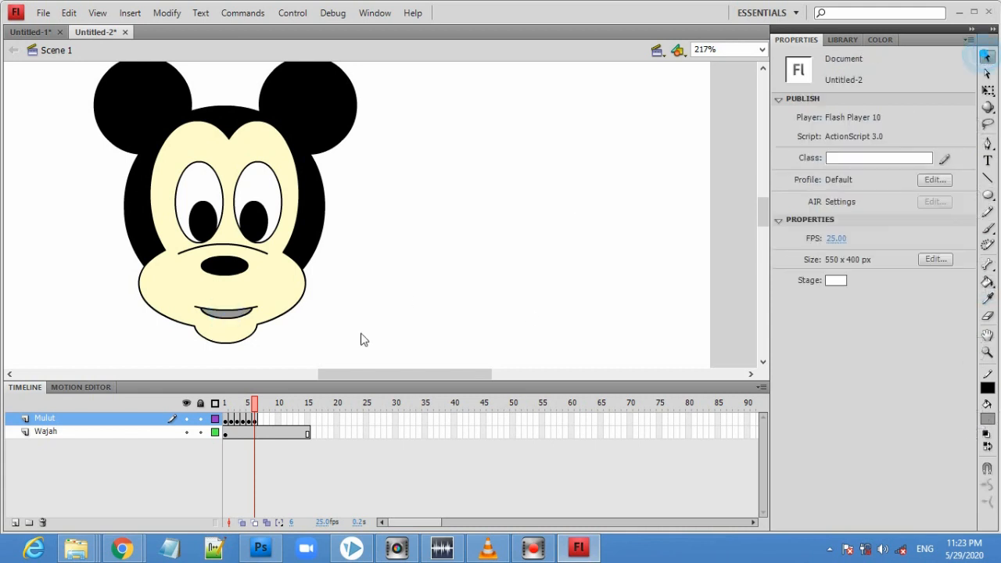
Review the mouth shapes on frames 1 to 6 of the Mulut layer one by one.
click(227, 420)
click(232, 421)
click(237, 421)
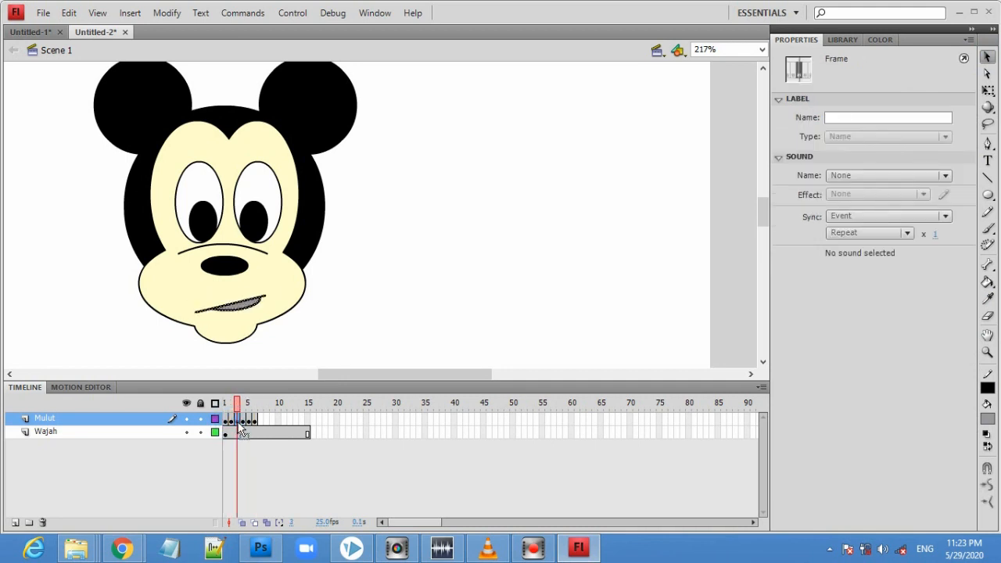
click(242, 421)
click(248, 421)
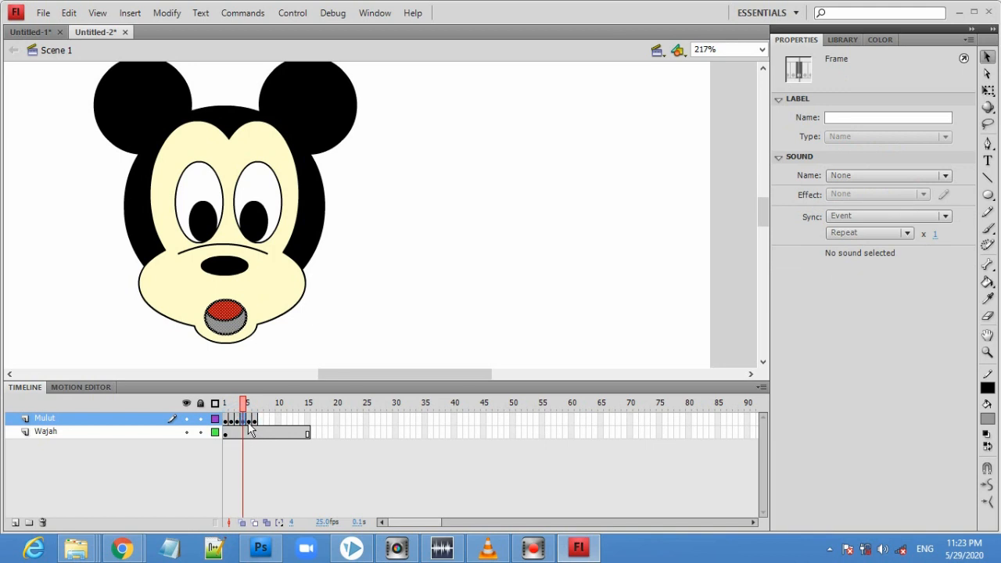
click(247, 420)
click(254, 420)
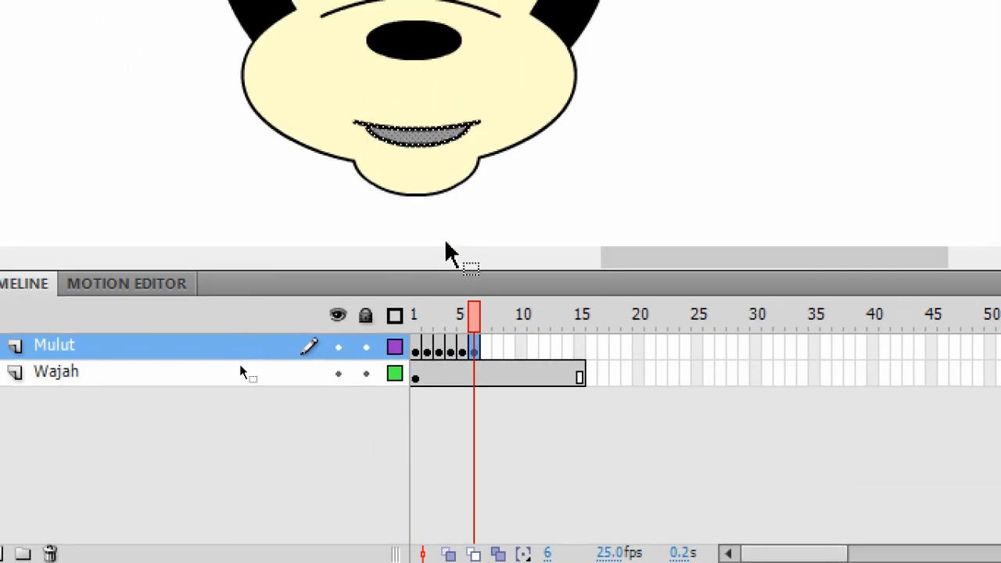
click(240, 356)
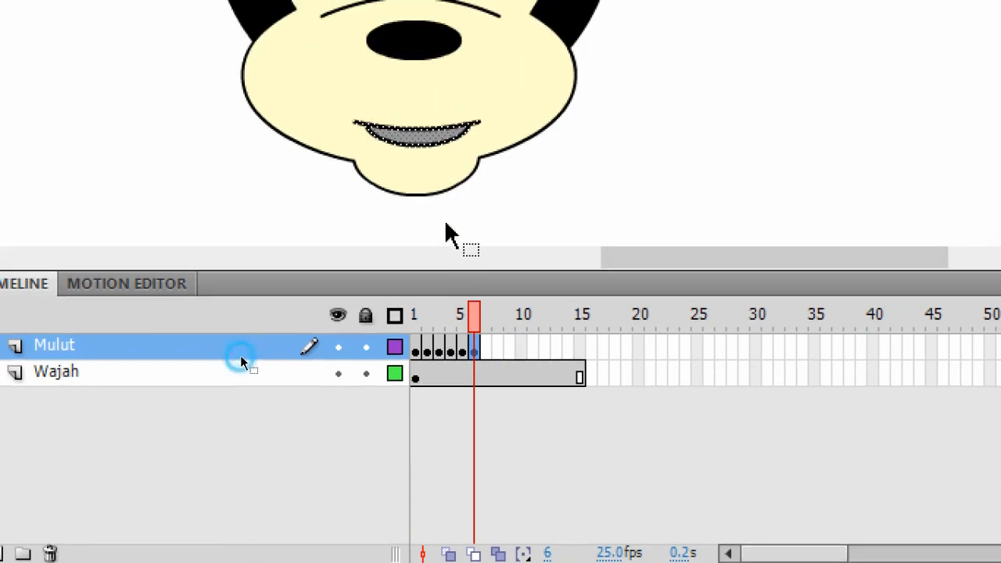
Copy the Mulut layer's keyframe at frame 2 to frame 7.
click(429, 352)
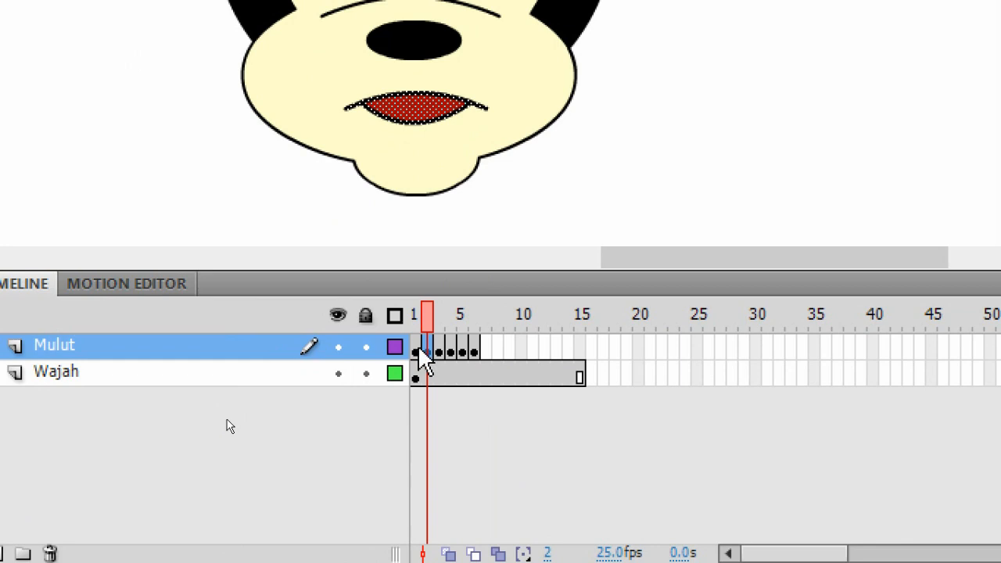
click(429, 351)
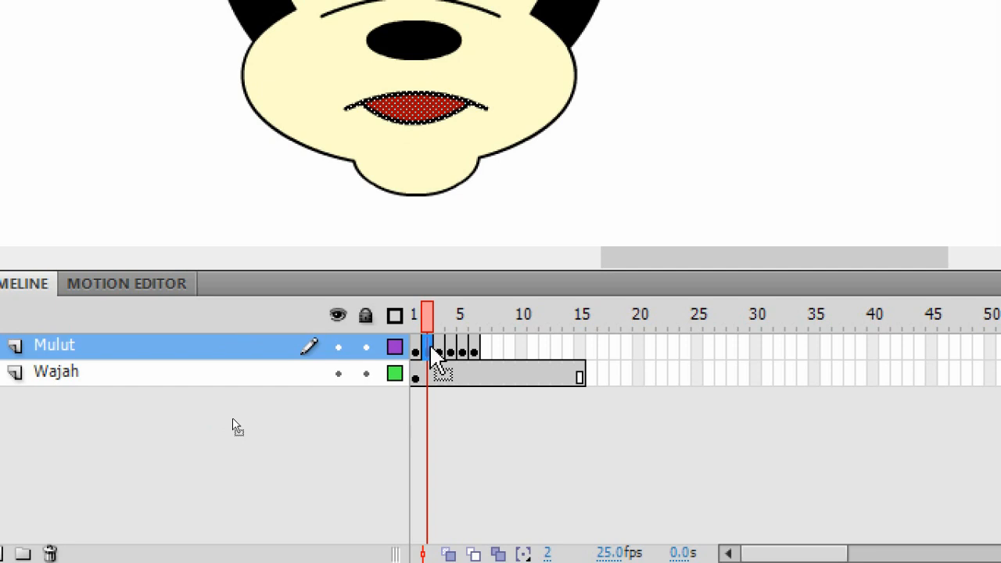
drag(432, 346, 486, 350)
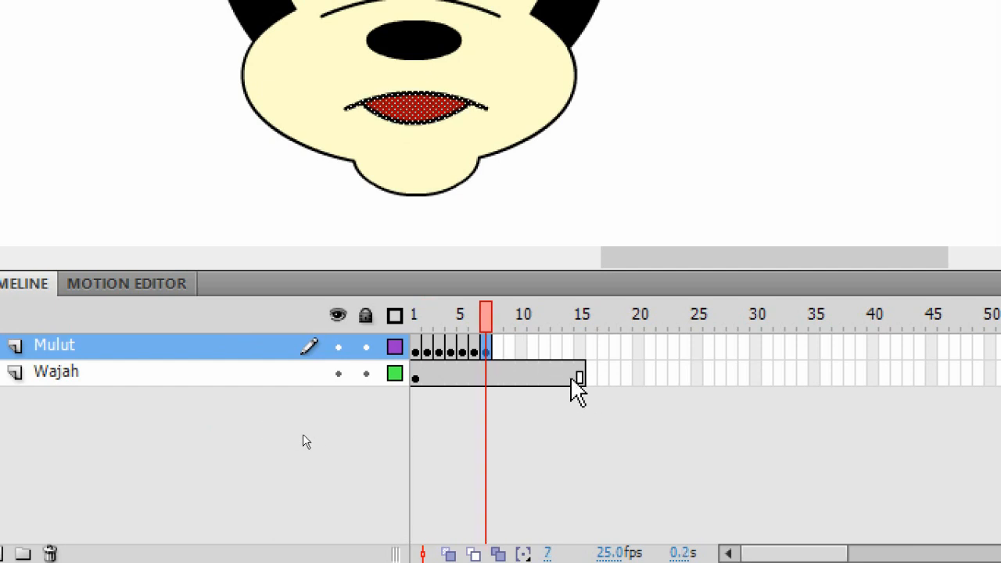
Copy the Mulut layer's keyframe at frame 4 to frame 8.
click(451, 350)
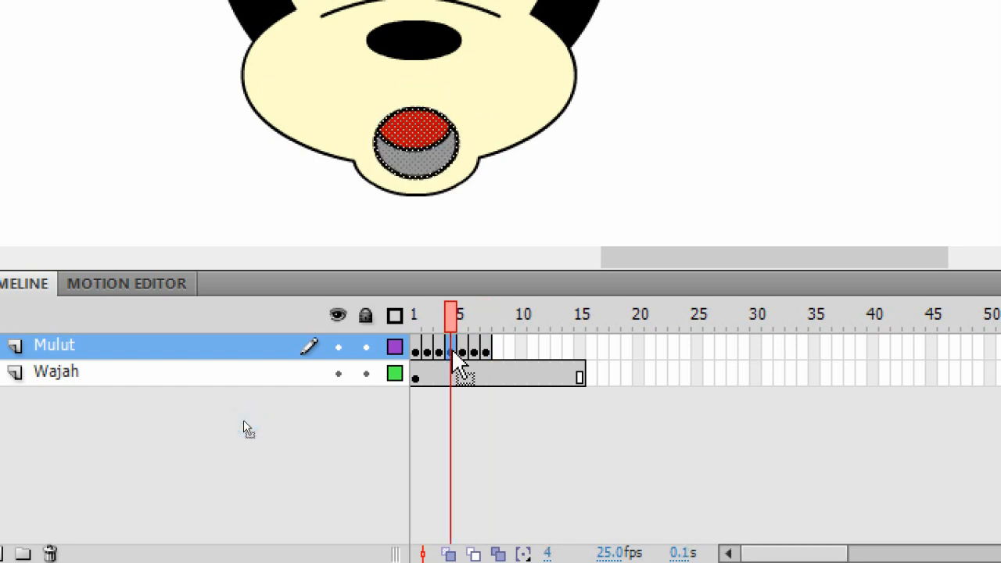
drag(451, 349, 510, 356)
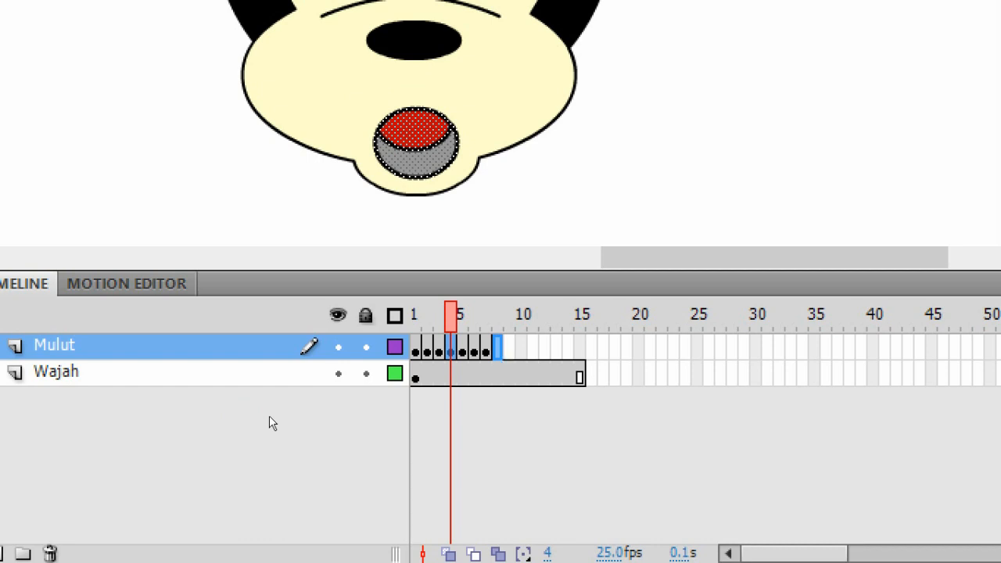
click(502, 348)
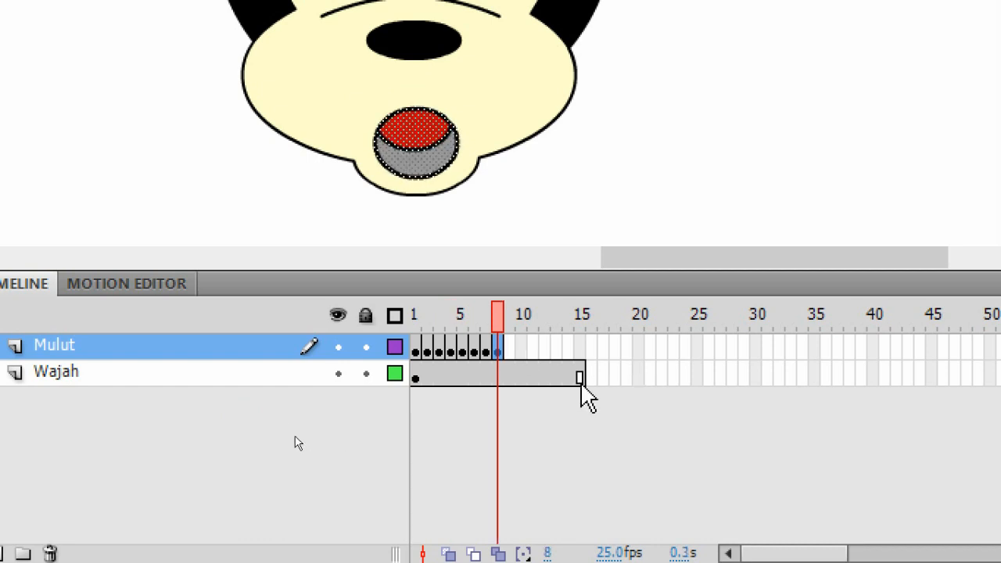
Copy the Mulut layer's keyframe at frame 1 to frame 9.
click(419, 350)
drag(419, 350, 512, 345)
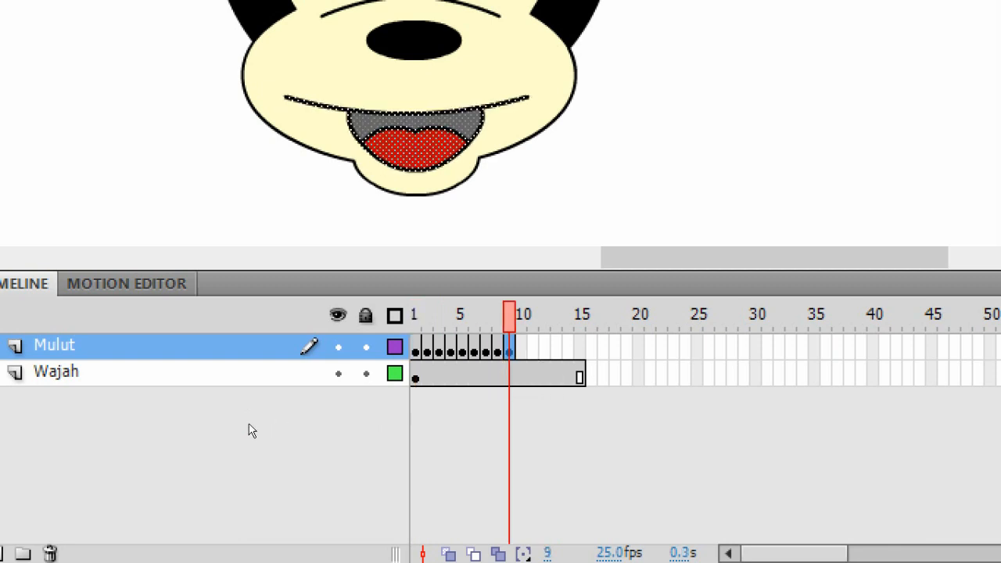
Copy the Mulut layer's keyframe at frame 3 to frame 10 and its keyframe at frame 6 to frame 11.
click(441, 350)
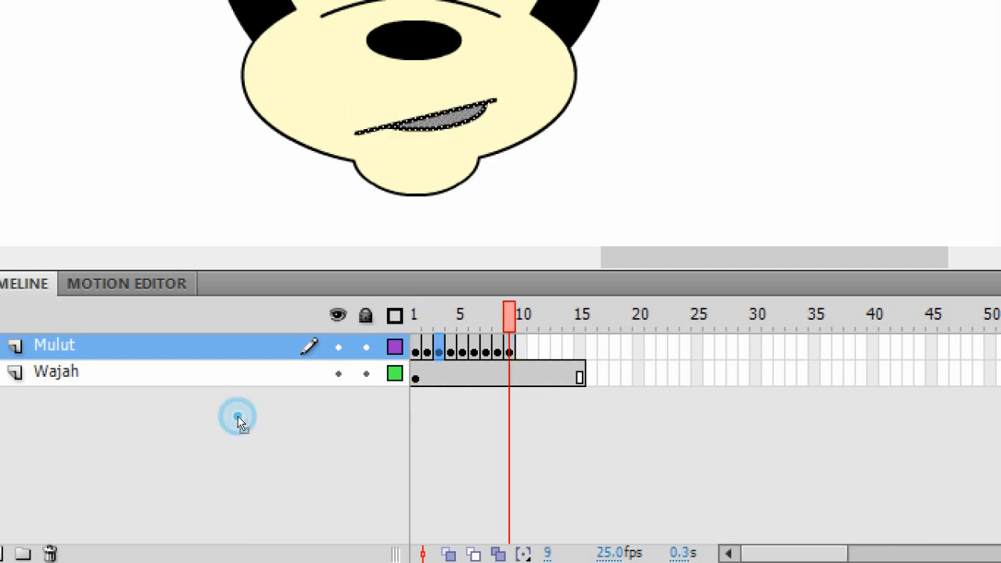
drag(443, 345, 526, 346)
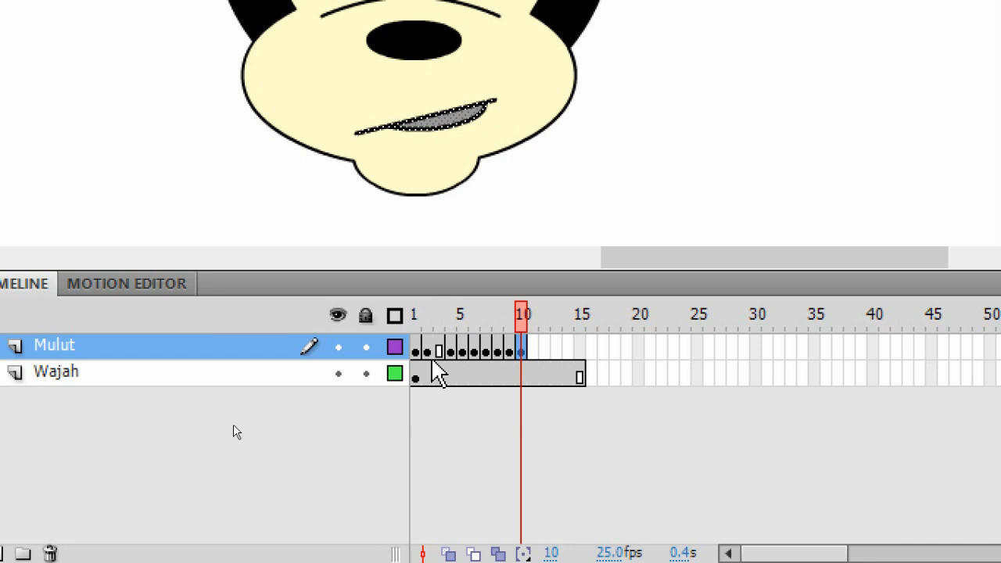
key(ctrl+z)
drag(439, 351, 521, 346)
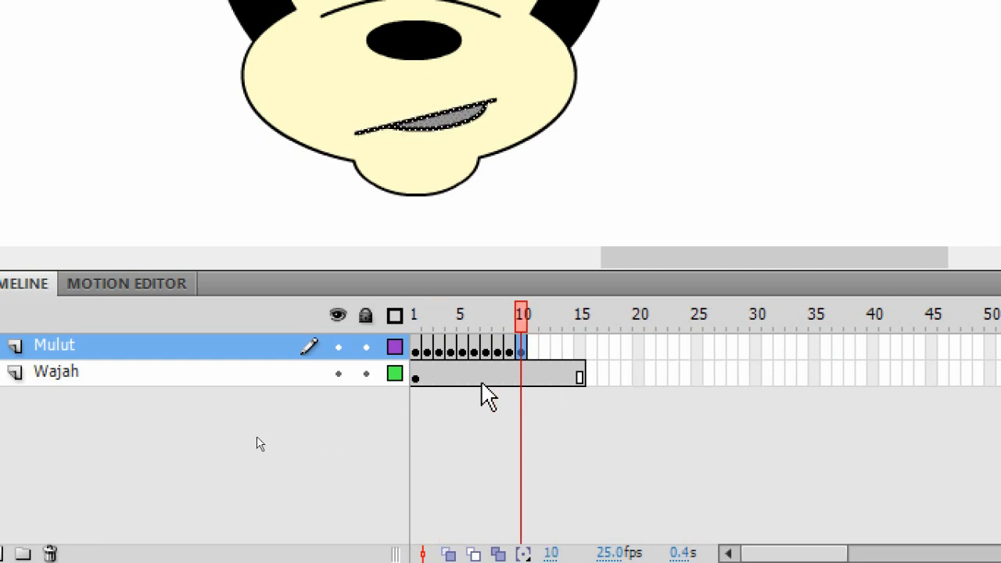
click(474, 349)
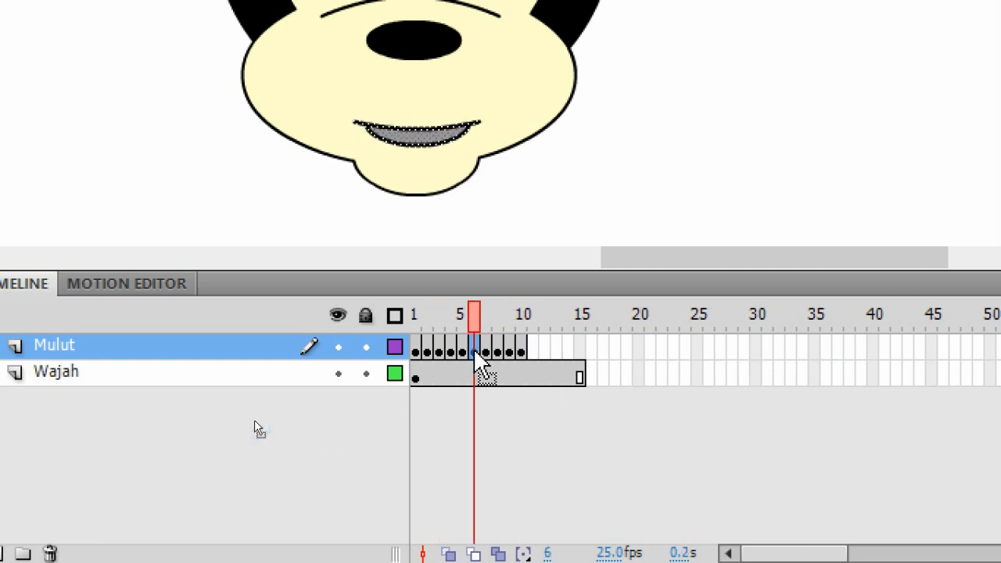
drag(474, 350, 534, 341)
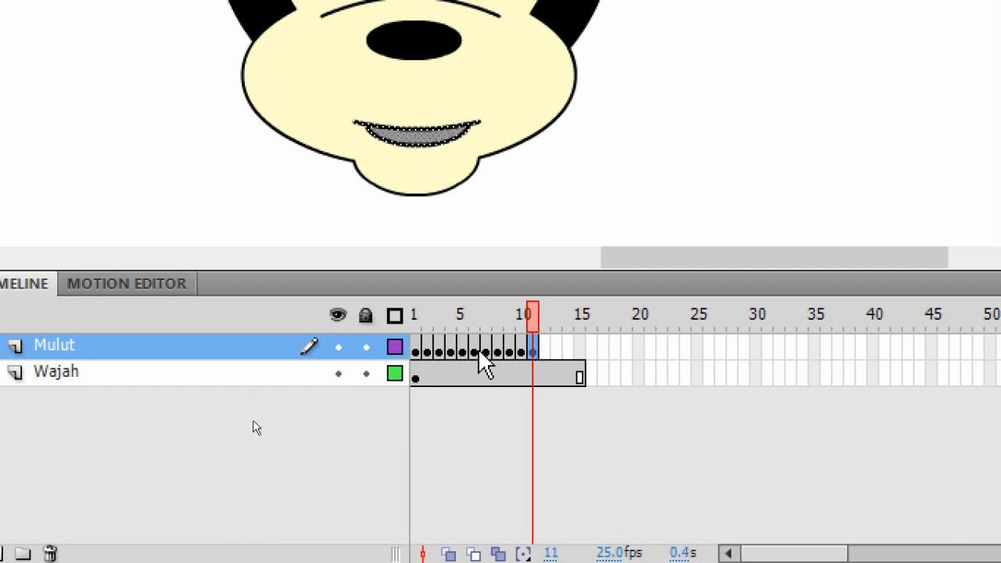
Copy earlier mouth keyframes on the Mulut layer to frames 12 and 13, using the closed, downturned mouth line for frame 13.
click(429, 346)
mouse_move(546, 345)
mouse_down()
mouse_move(550, 353)
mouse_move(530, 361)
mouse_move(475, 346)
mouse_move(553, 344)
mouse_up()
click(463, 345)
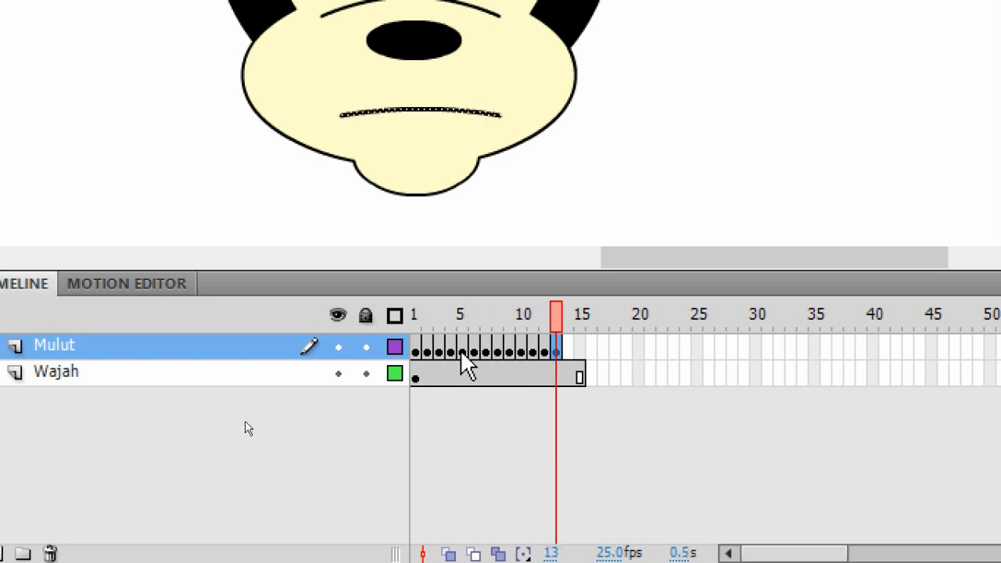
Copy the Mulut layer's round open-mouth keyframe at frame 4 to frame 14.
click(475, 346)
click(451, 347)
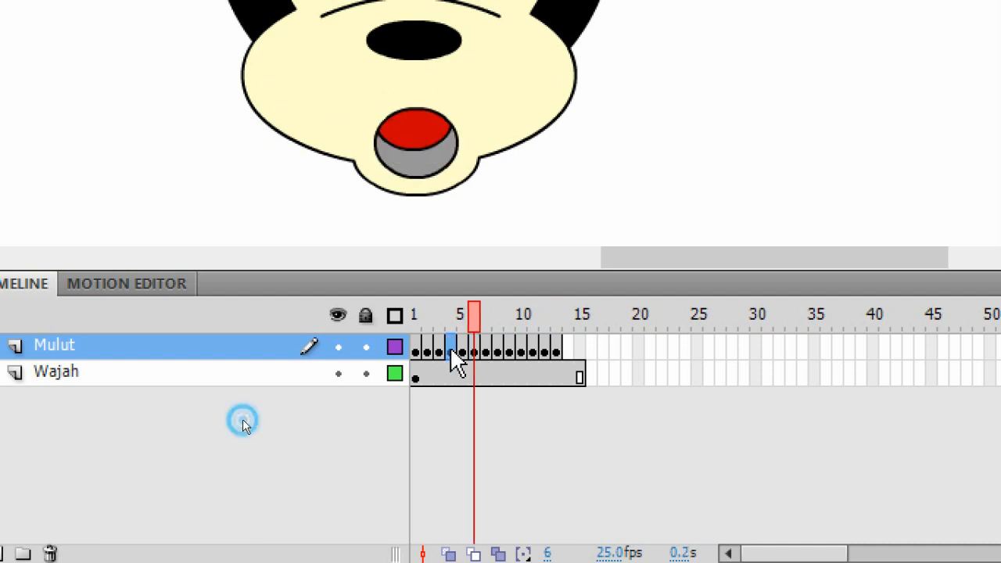
drag(452, 346, 569, 348)
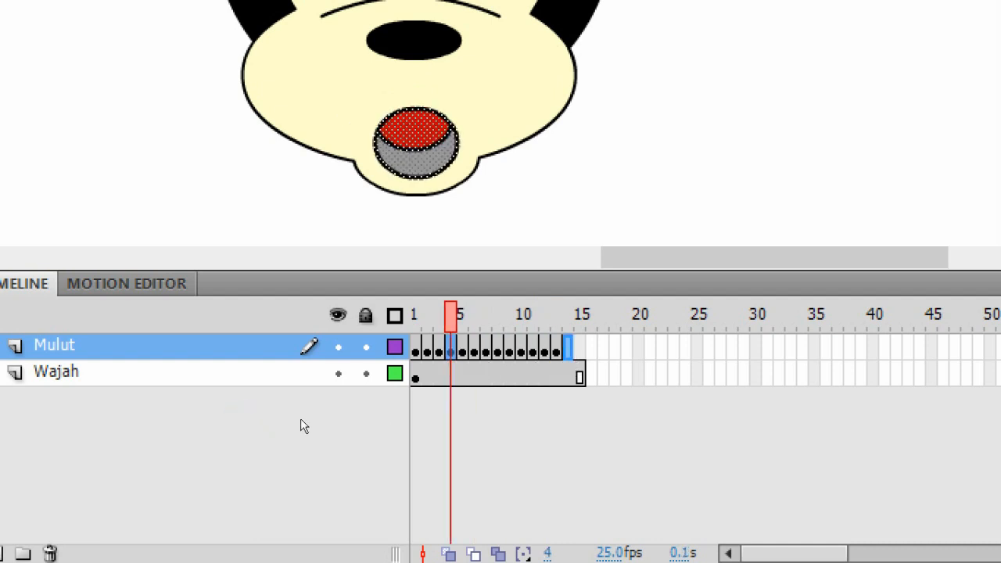
click(569, 348)
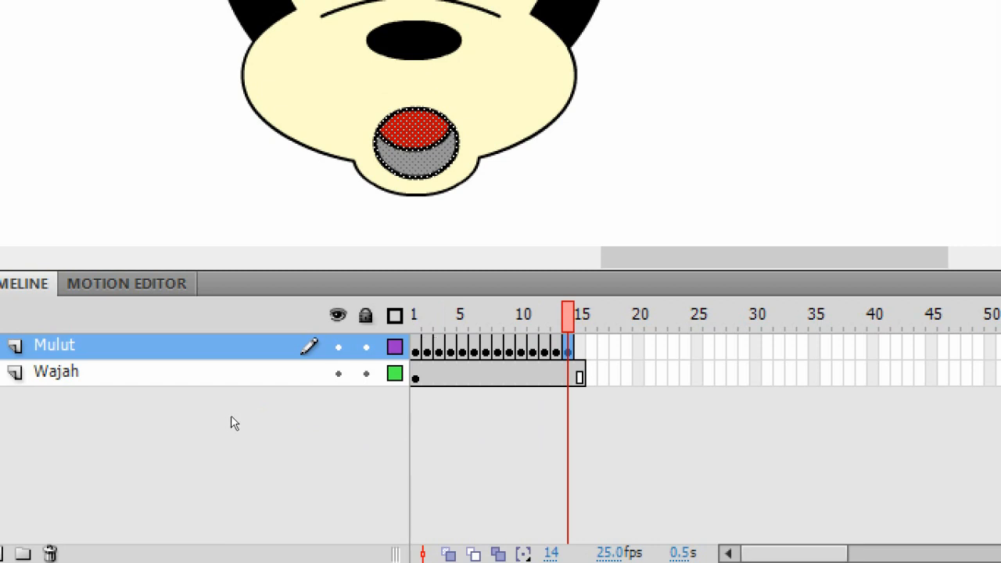
Copy the Mulut layer's smiling open-mouth keyframe at frame 1 to frame 15.
click(417, 349)
drag(419, 350, 583, 352)
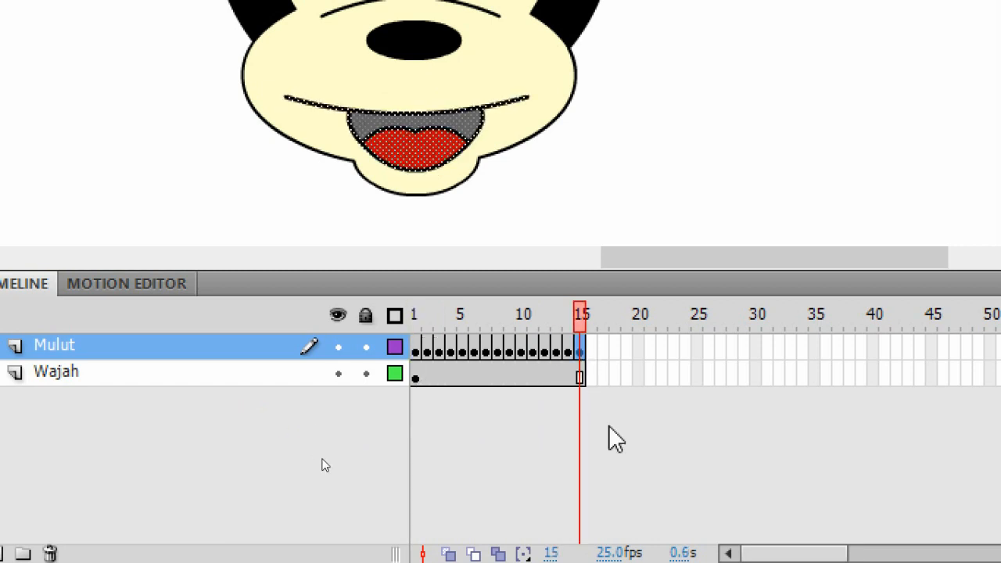
click(420, 351)
click(441, 352)
drag(436, 344, 579, 351)
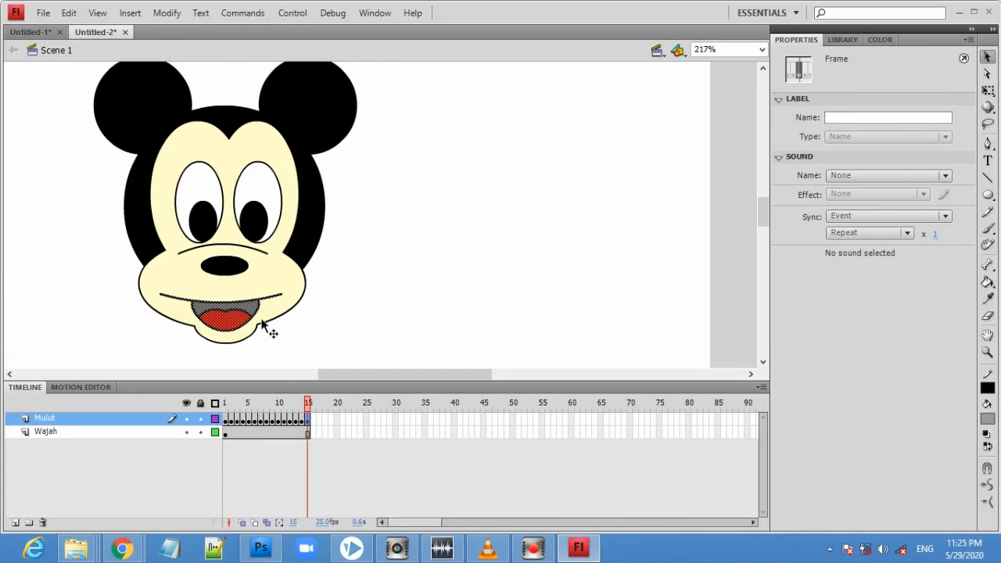
Play the mouth animation on the timeline, run Test Movie to watch it loop, and close the preview window.
click(389, 303)
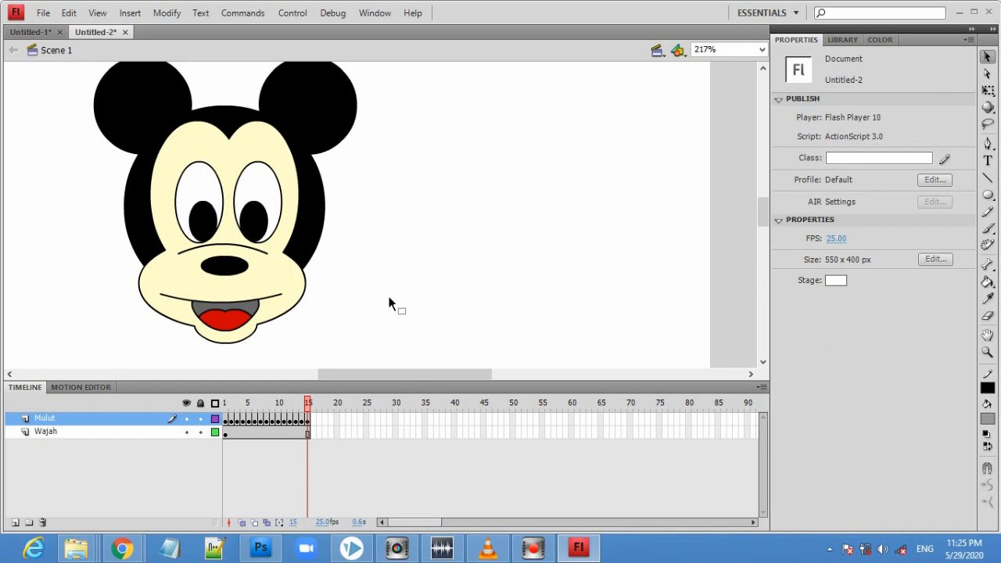
key(Return)
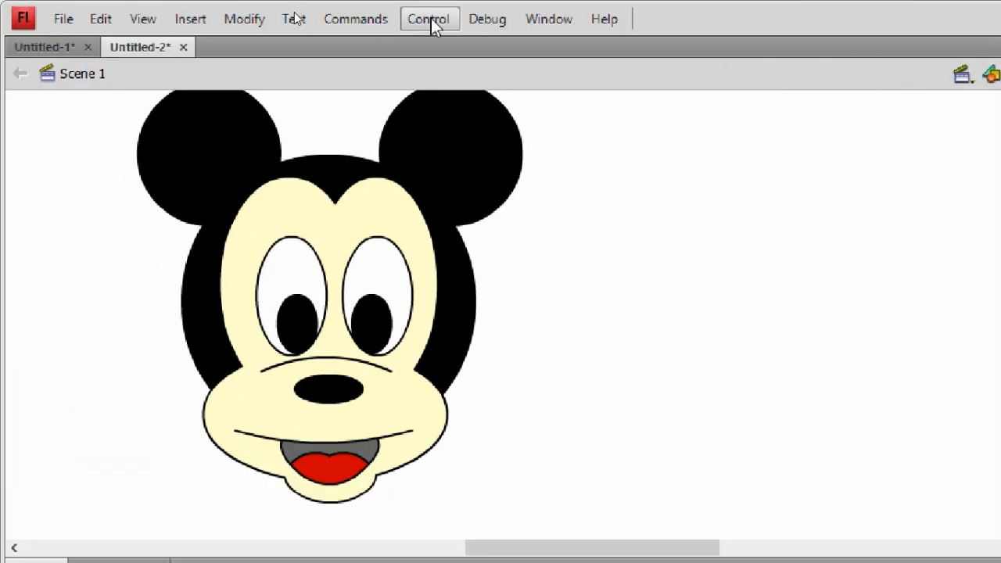
click(292, 13)
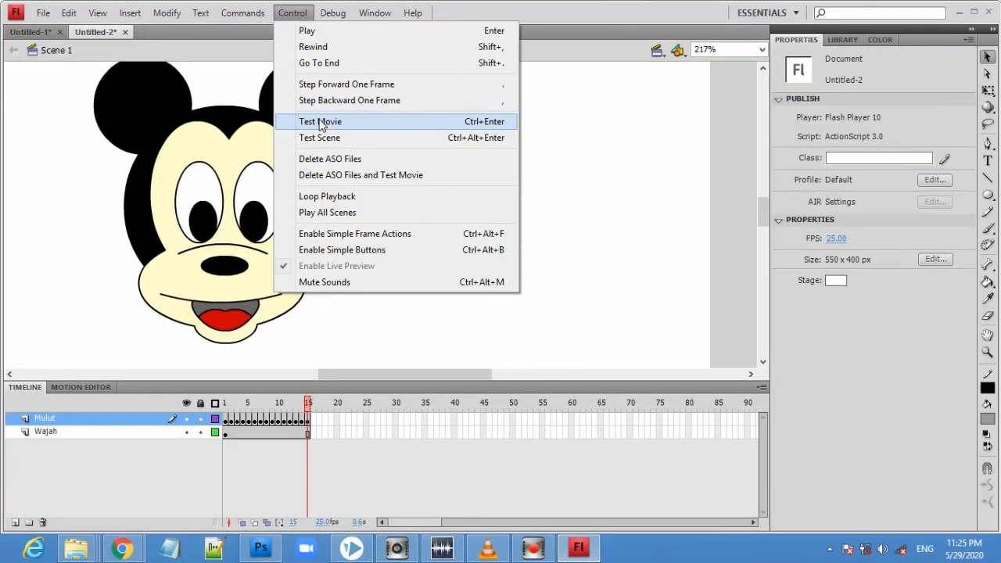
click(556, 249)
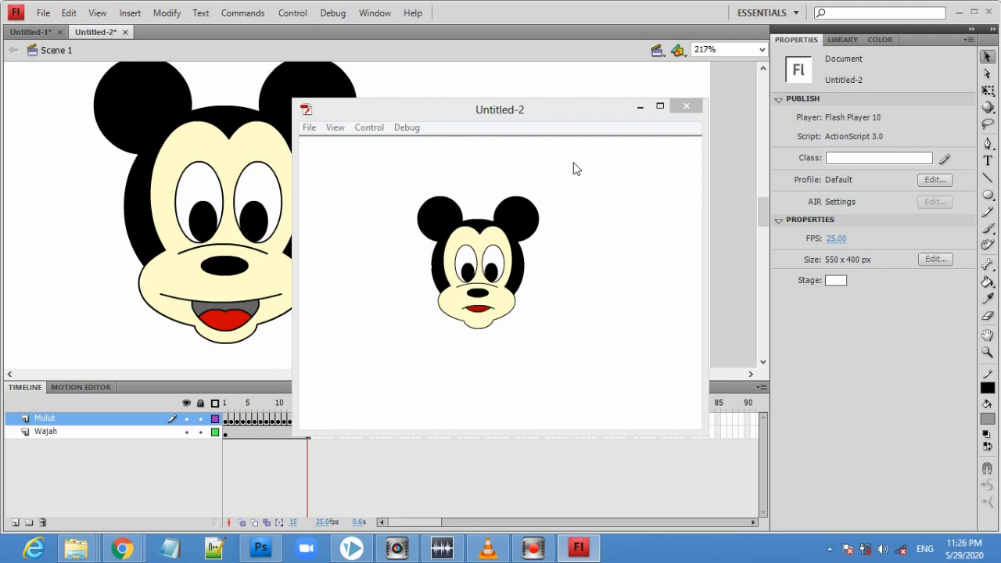
click(683, 108)
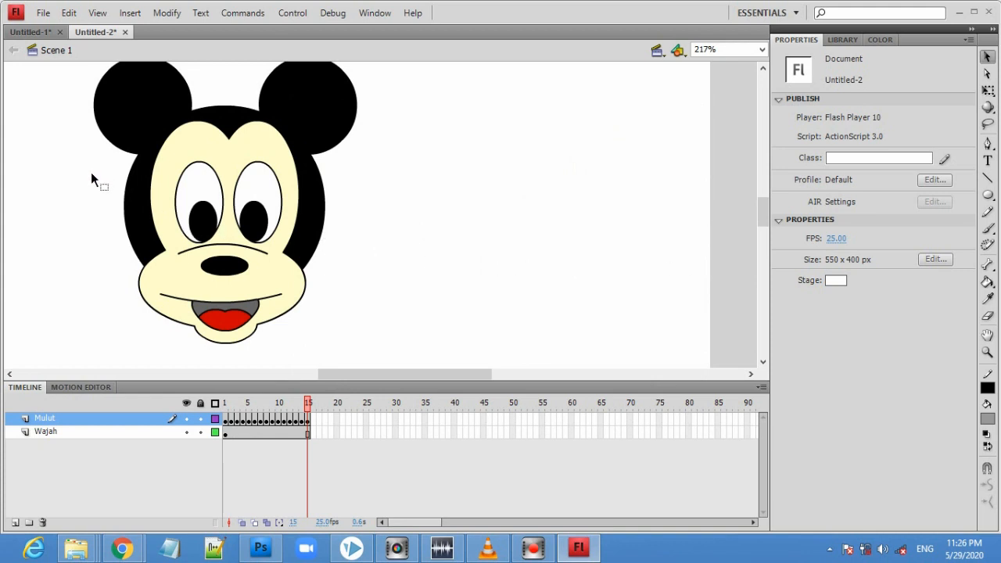
Save the document as "1 Frame by frame Micky Mouse" in the ANIMASI FLASH folder on Local Disk (E:).
click(47, 19)
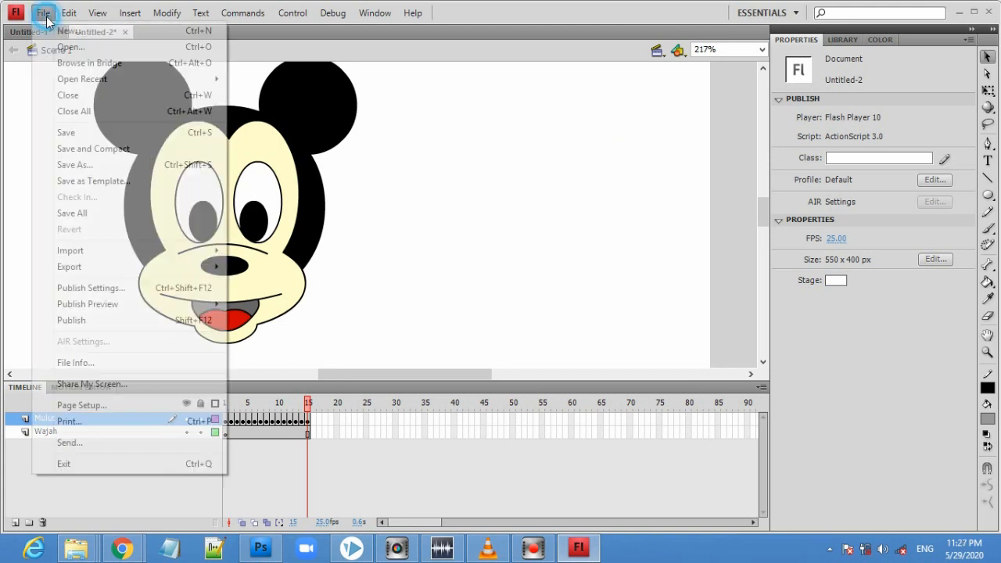
click(75, 132)
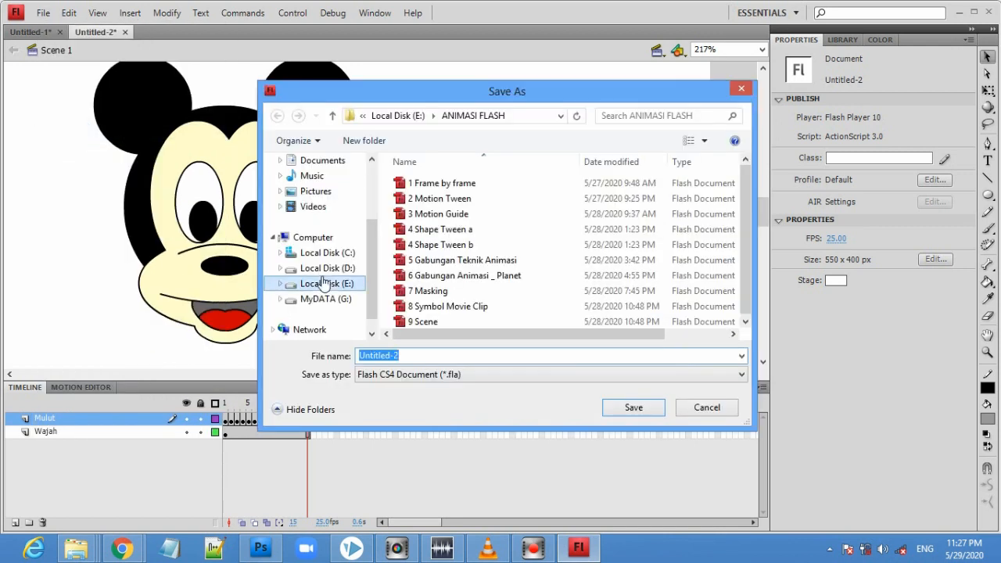
click(326, 284)
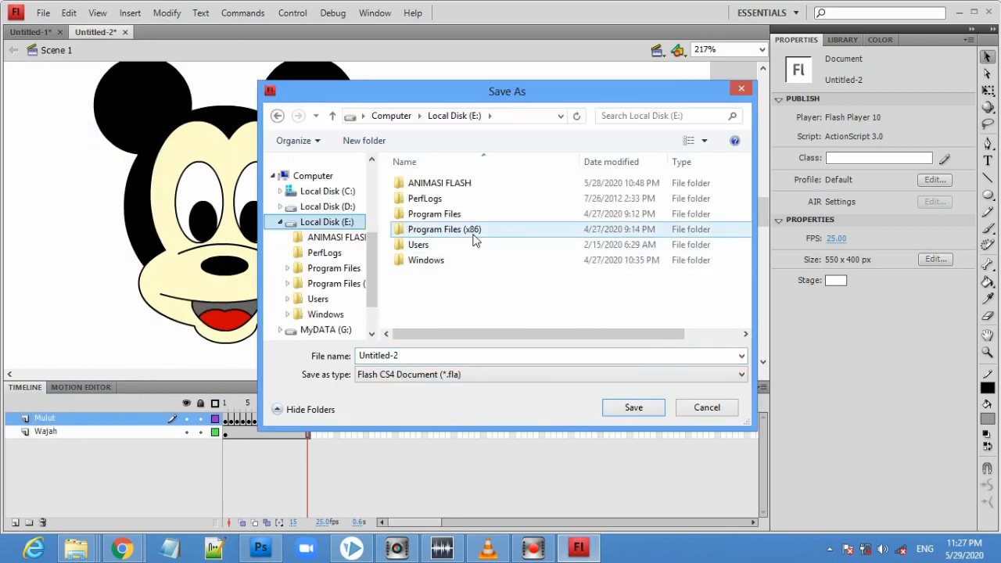
double_click(458, 183)
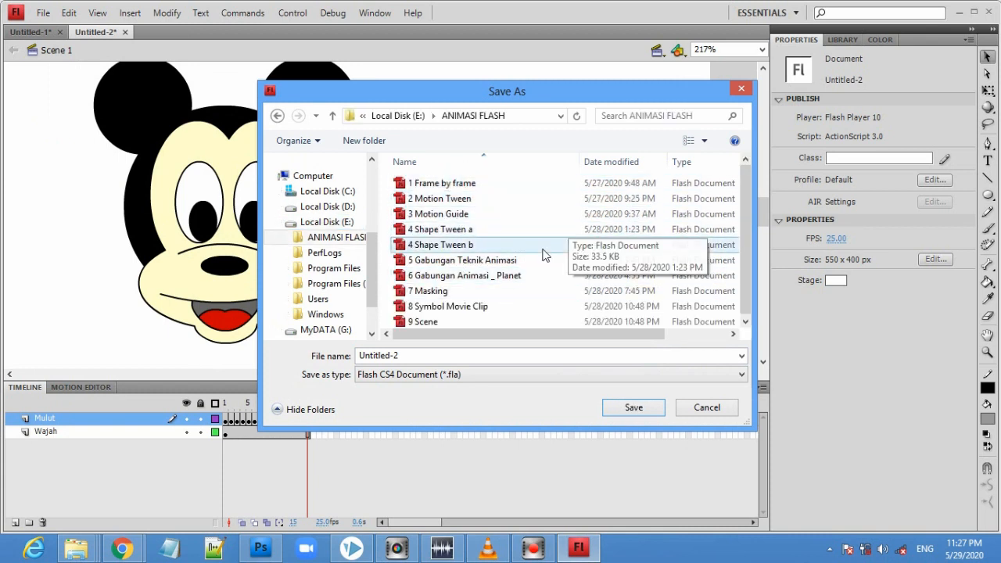
click(477, 187)
click(442, 355)
click(442, 356)
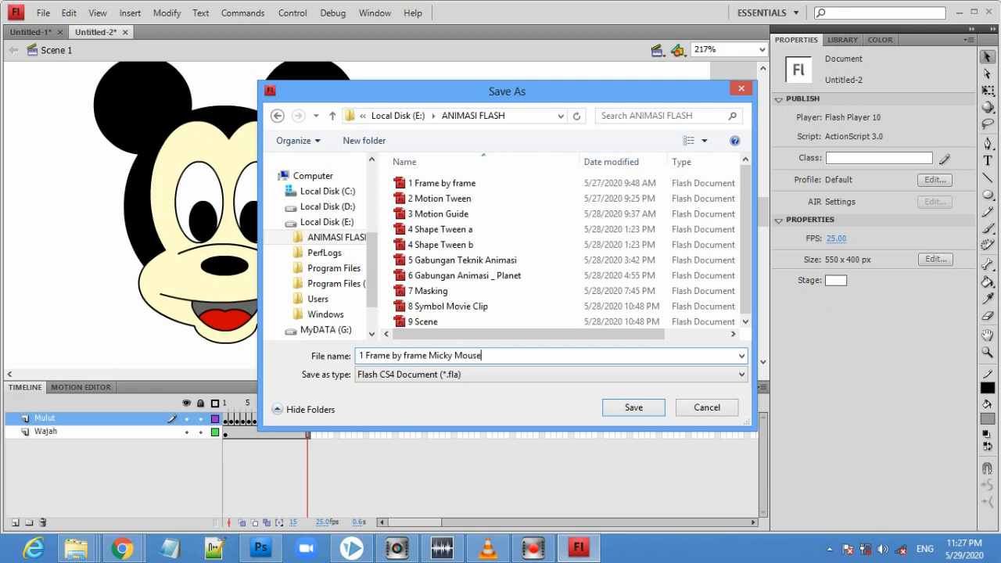
click(632, 408)
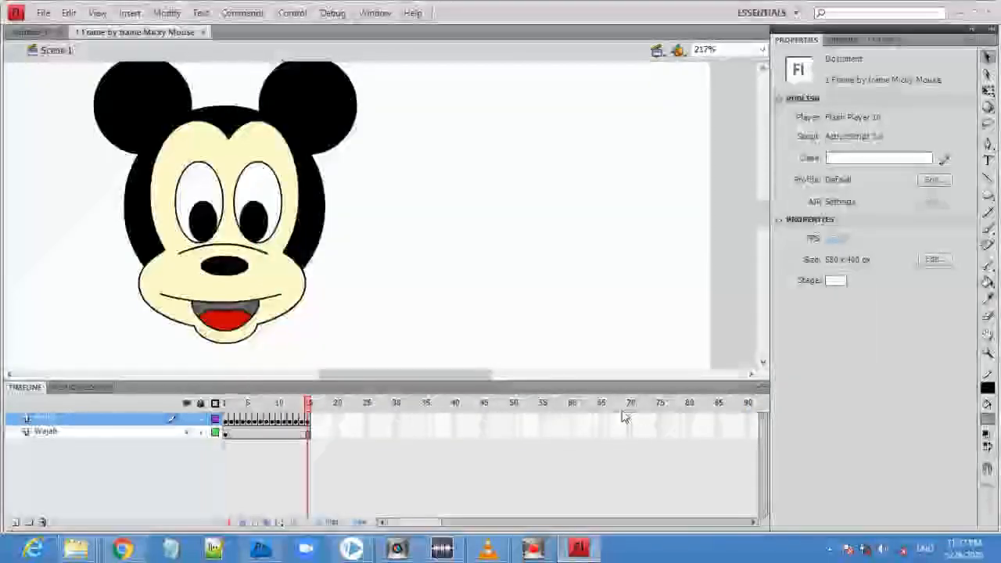